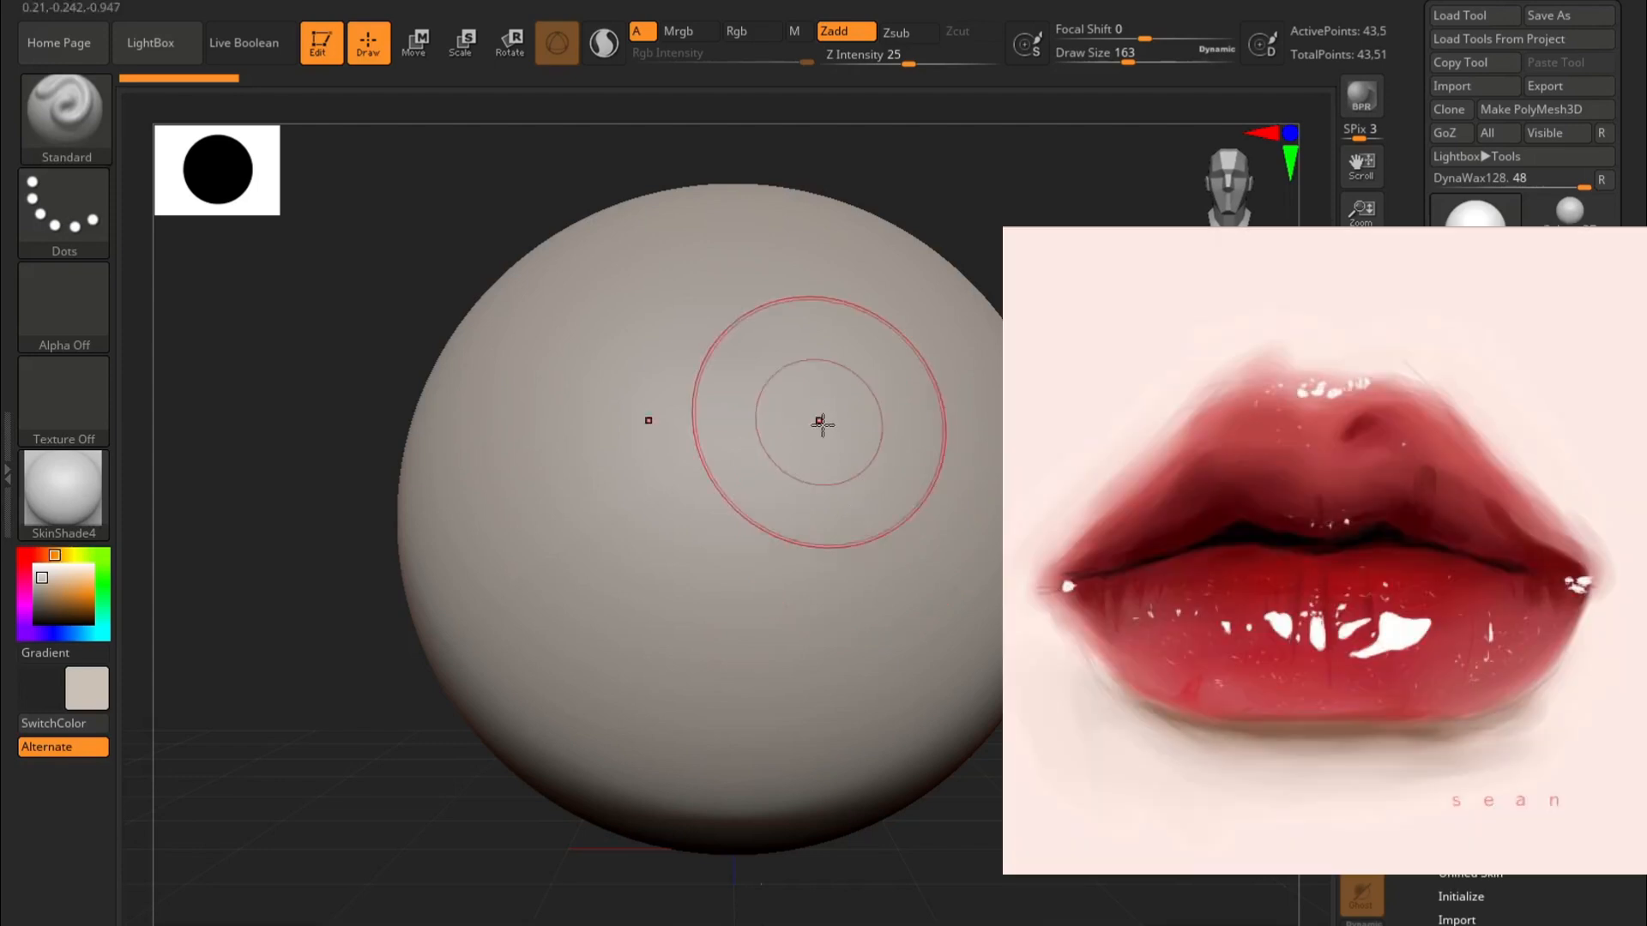
Step: Set the draw size to 112 and carve a curved mouth line across the sphere's middle with the DamStandard brush
right_click(855, 408)
drag(856, 406, 846, 404)
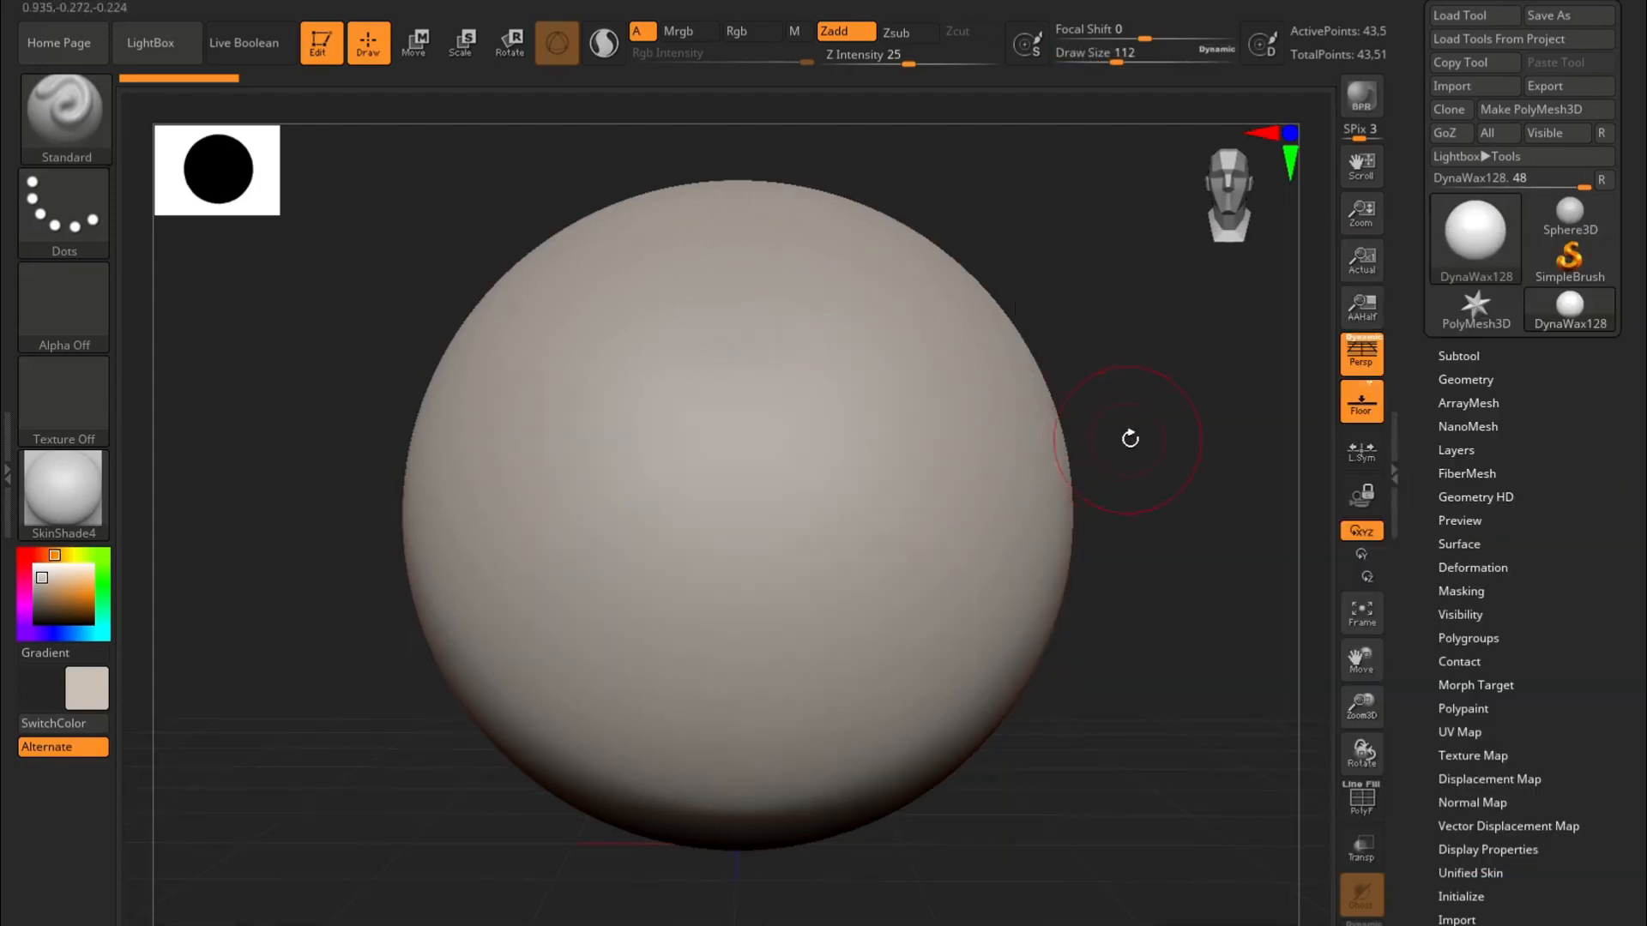
key(b)
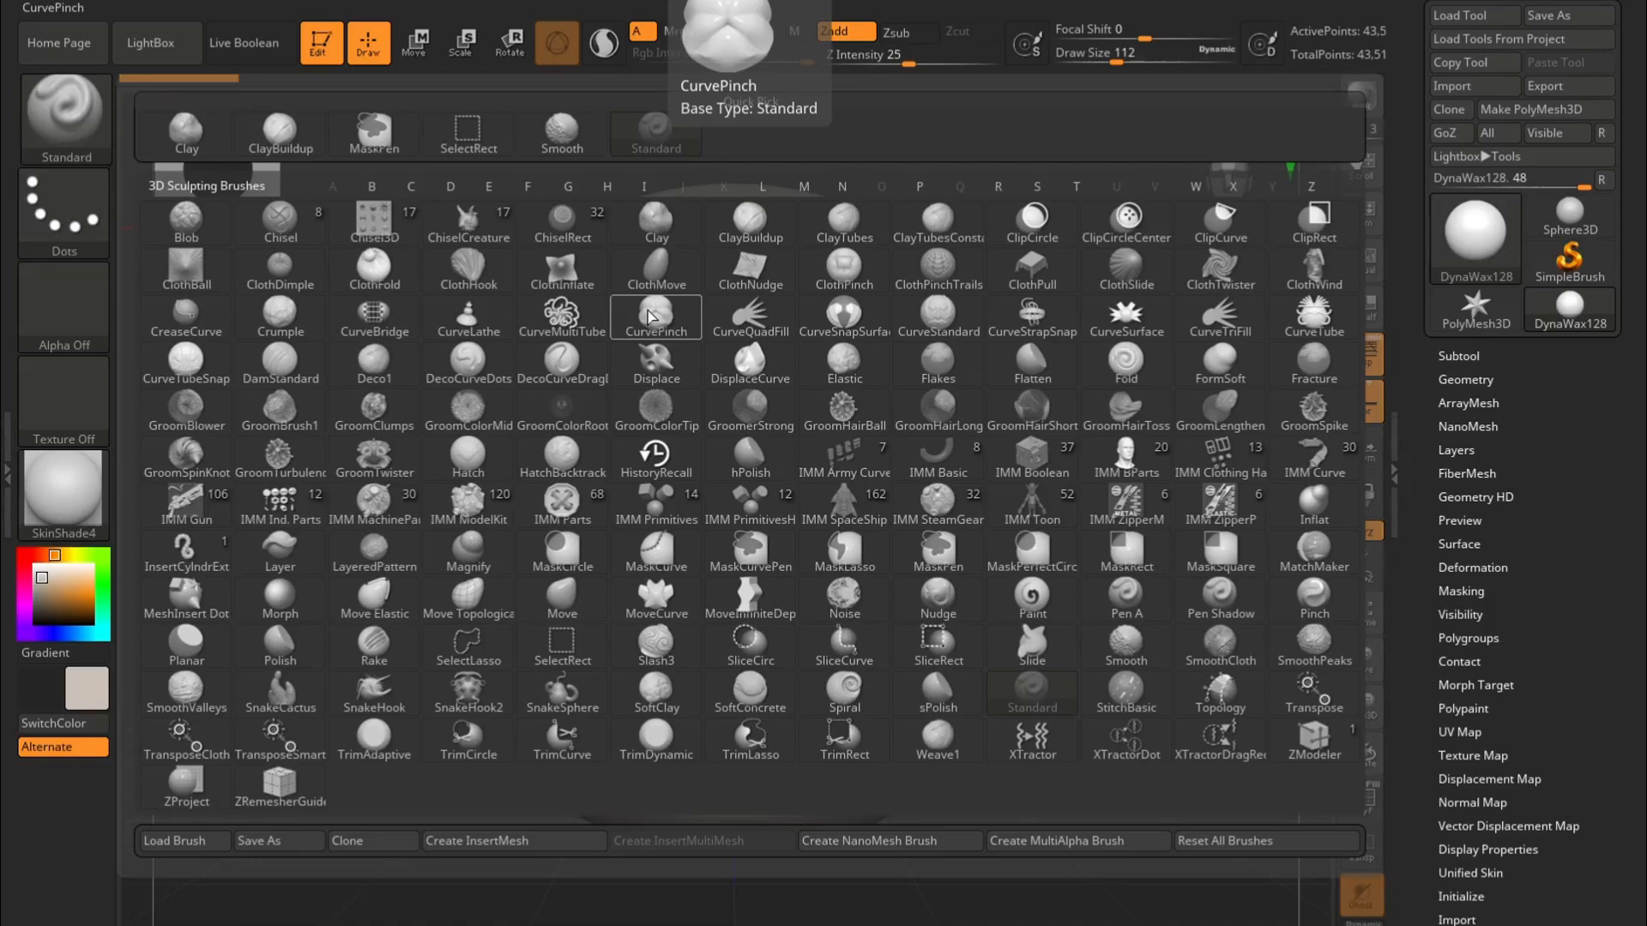
key(d)
key(s)
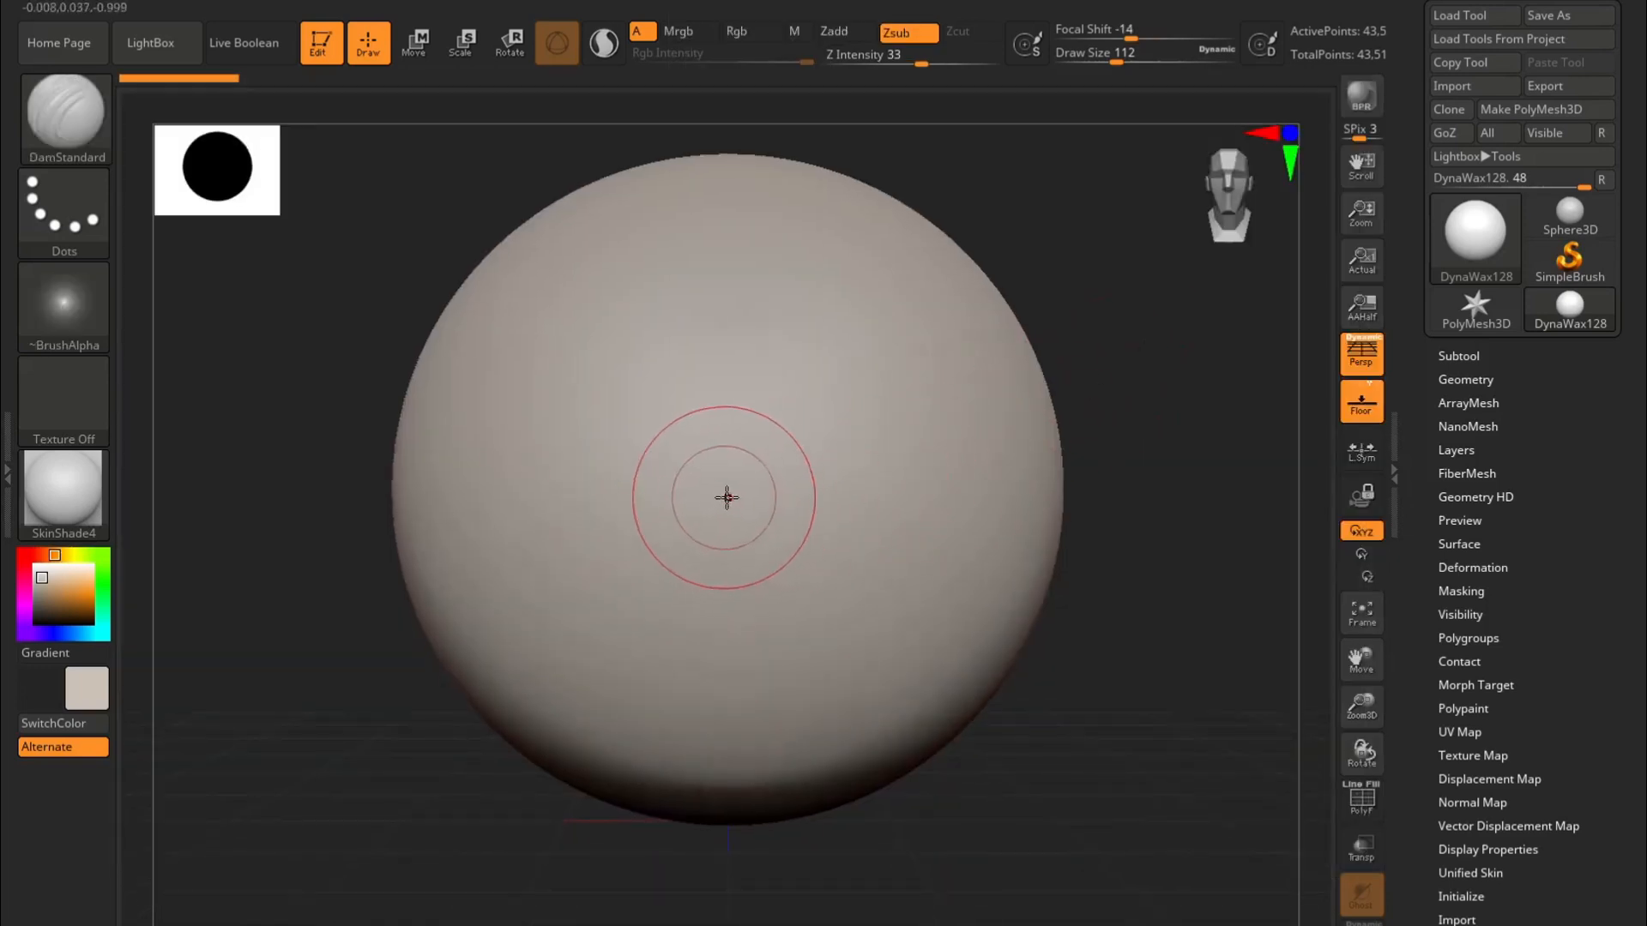
mouse_move(723, 479)
mouse_down()
mouse_move(841, 441)
mouse_move(995, 489)
mouse_up()
drag(671, 305, 862, 298)
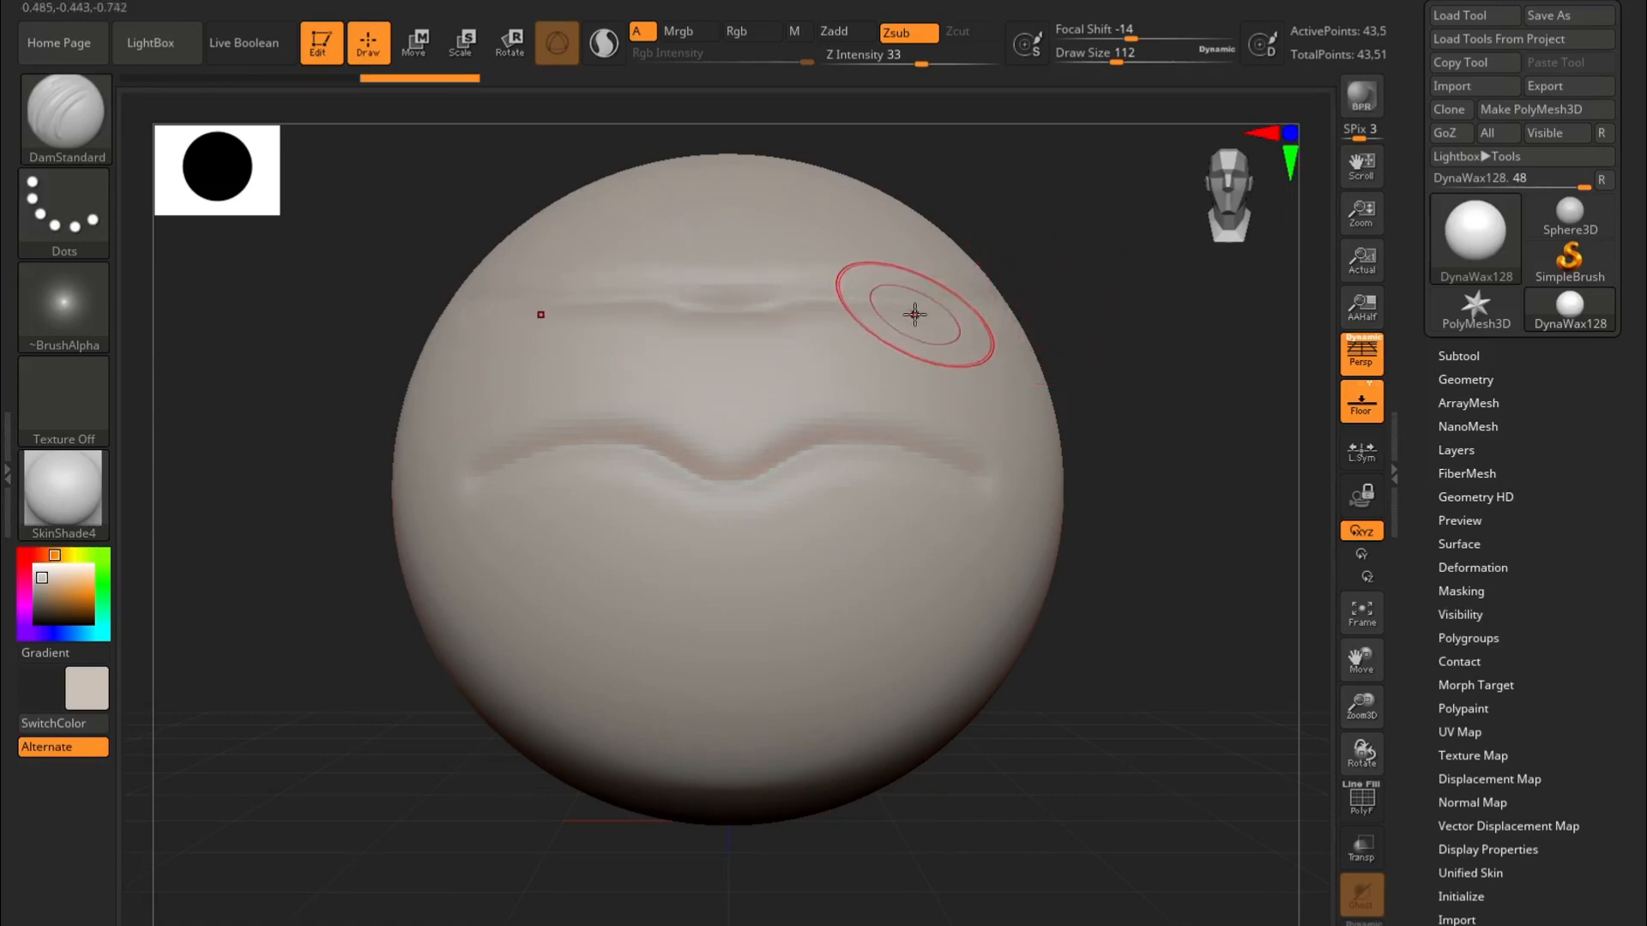
key(ctrl+z)
mouse_move(729, 473)
mouse_down()
mouse_move(717, 485)
mouse_move(935, 458)
mouse_up()
Step: Build up three upper-lip masses and two lower-lip masses around the mouth line with the ClayBuildup brush
key(b)
key(c)
key(b)
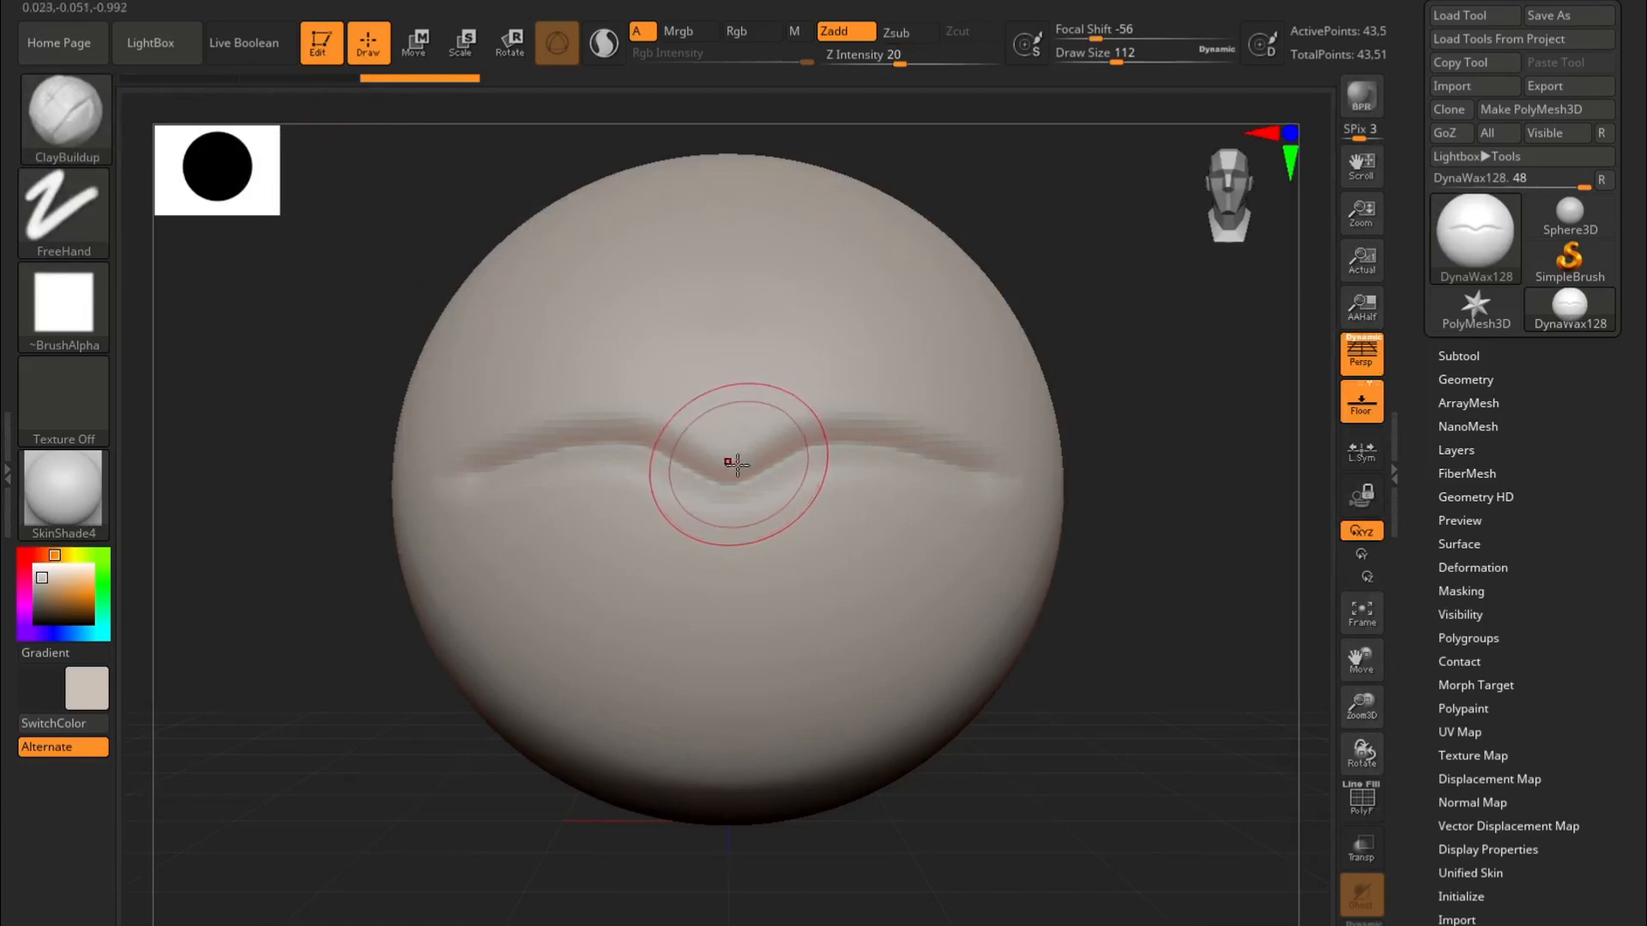
drag(729, 446, 801, 412)
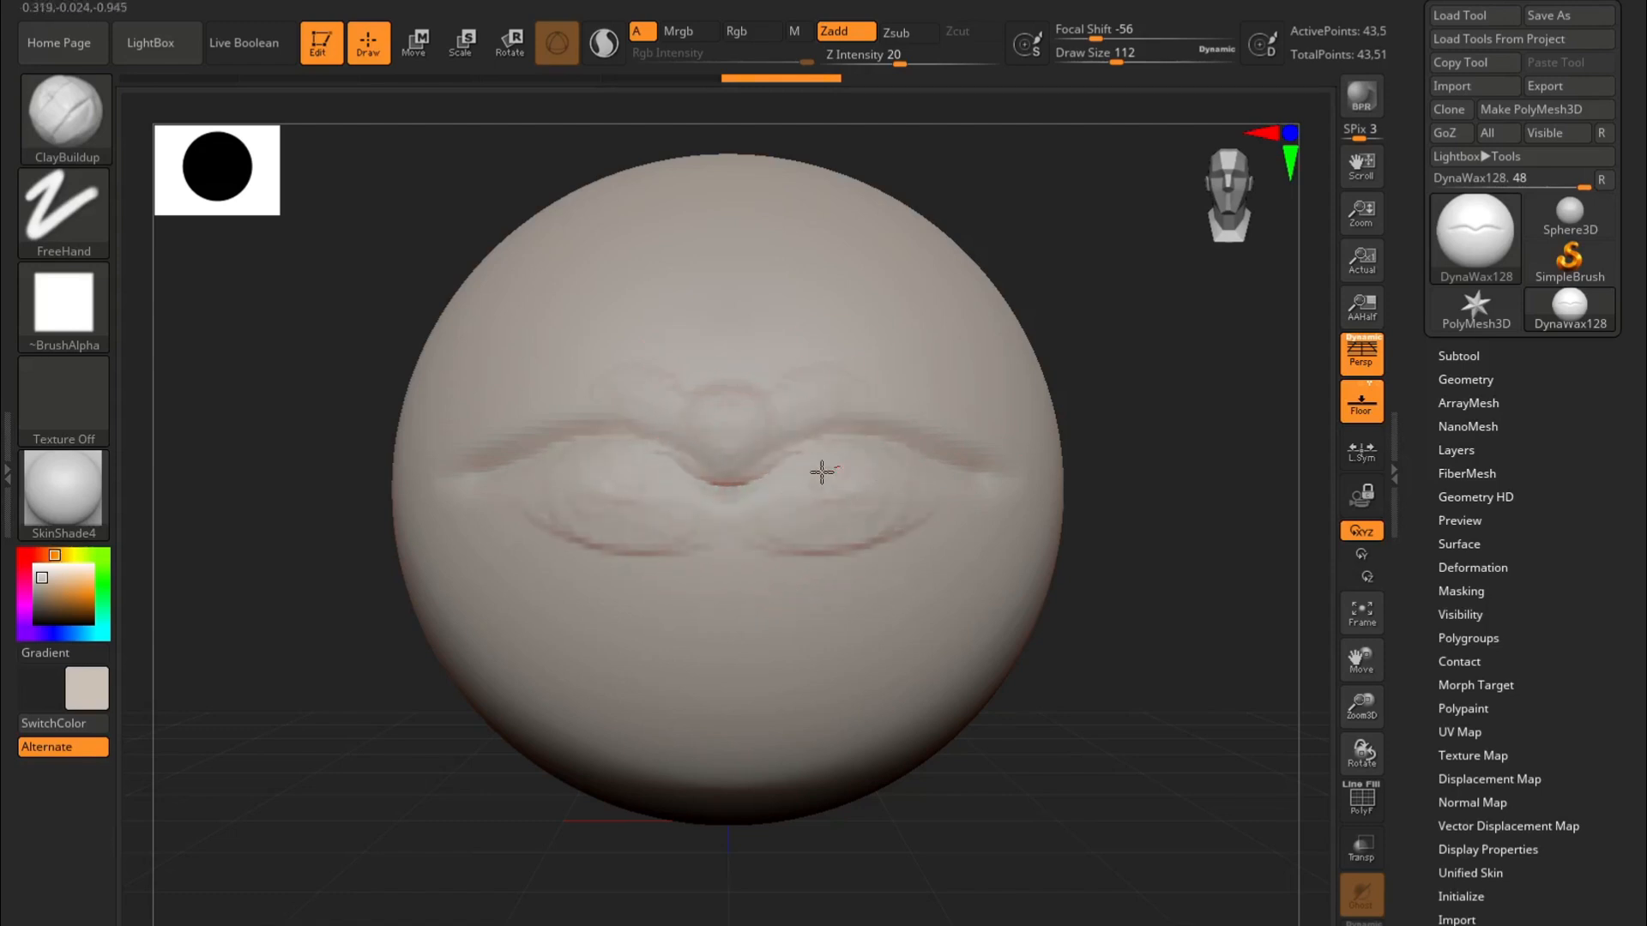
drag(871, 481, 874, 494)
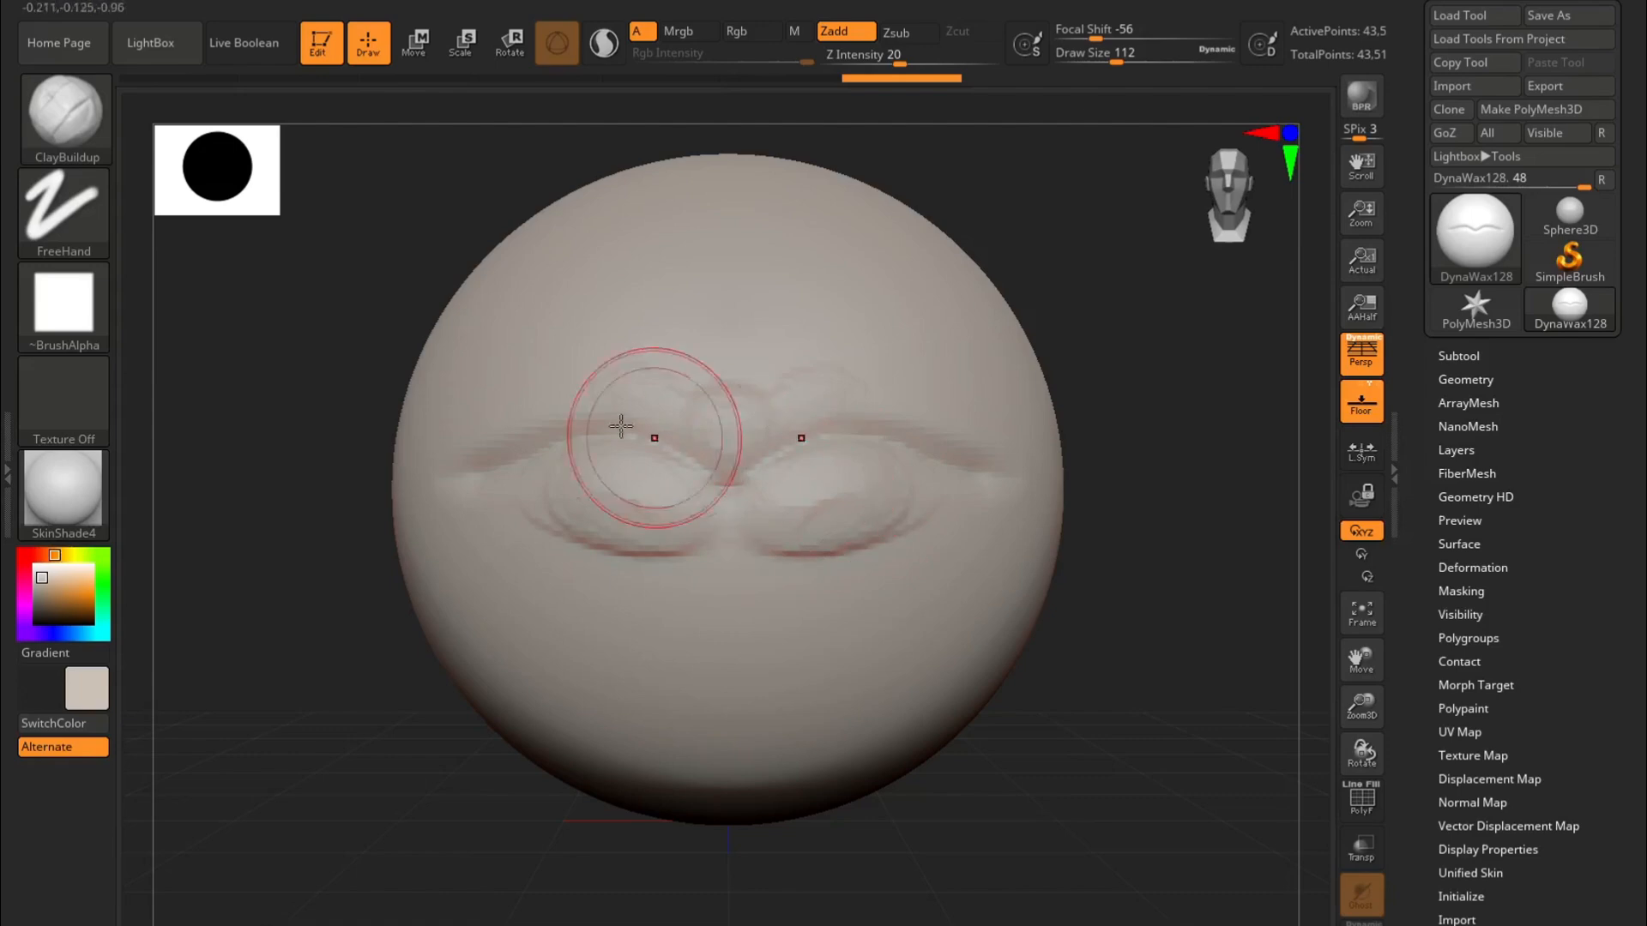
mouse_move(725, 447)
mouse_down()
mouse_move(816, 398)
mouse_move(870, 481)
mouse_up()
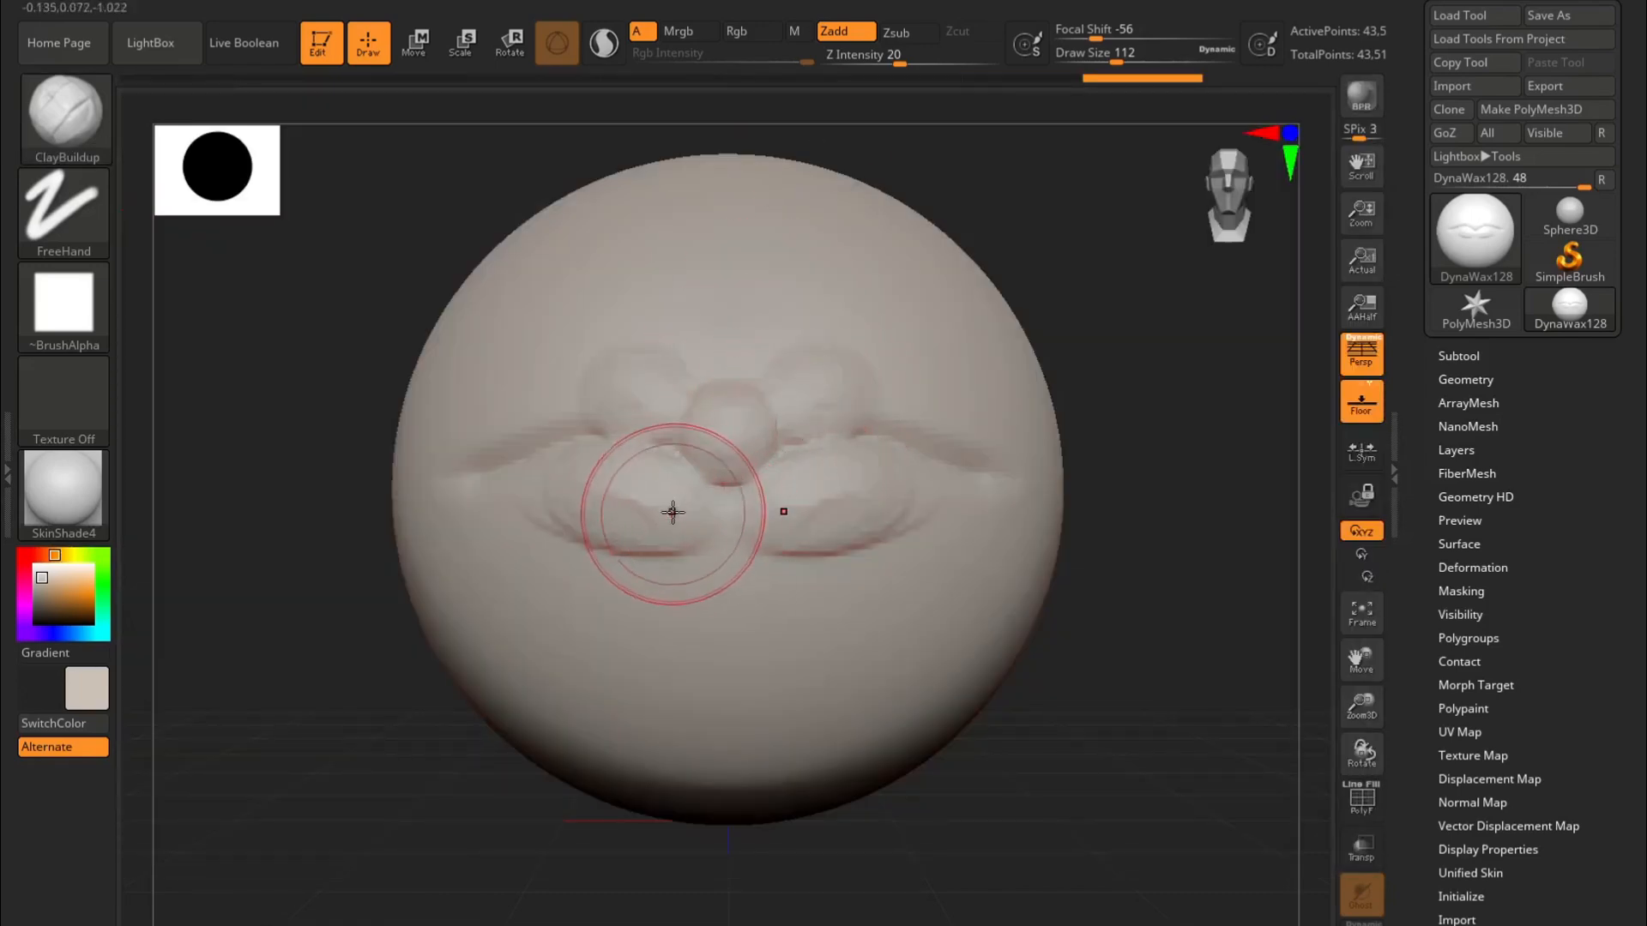
drag(1106, 455, 815, 481)
drag(581, 743, 931, 720)
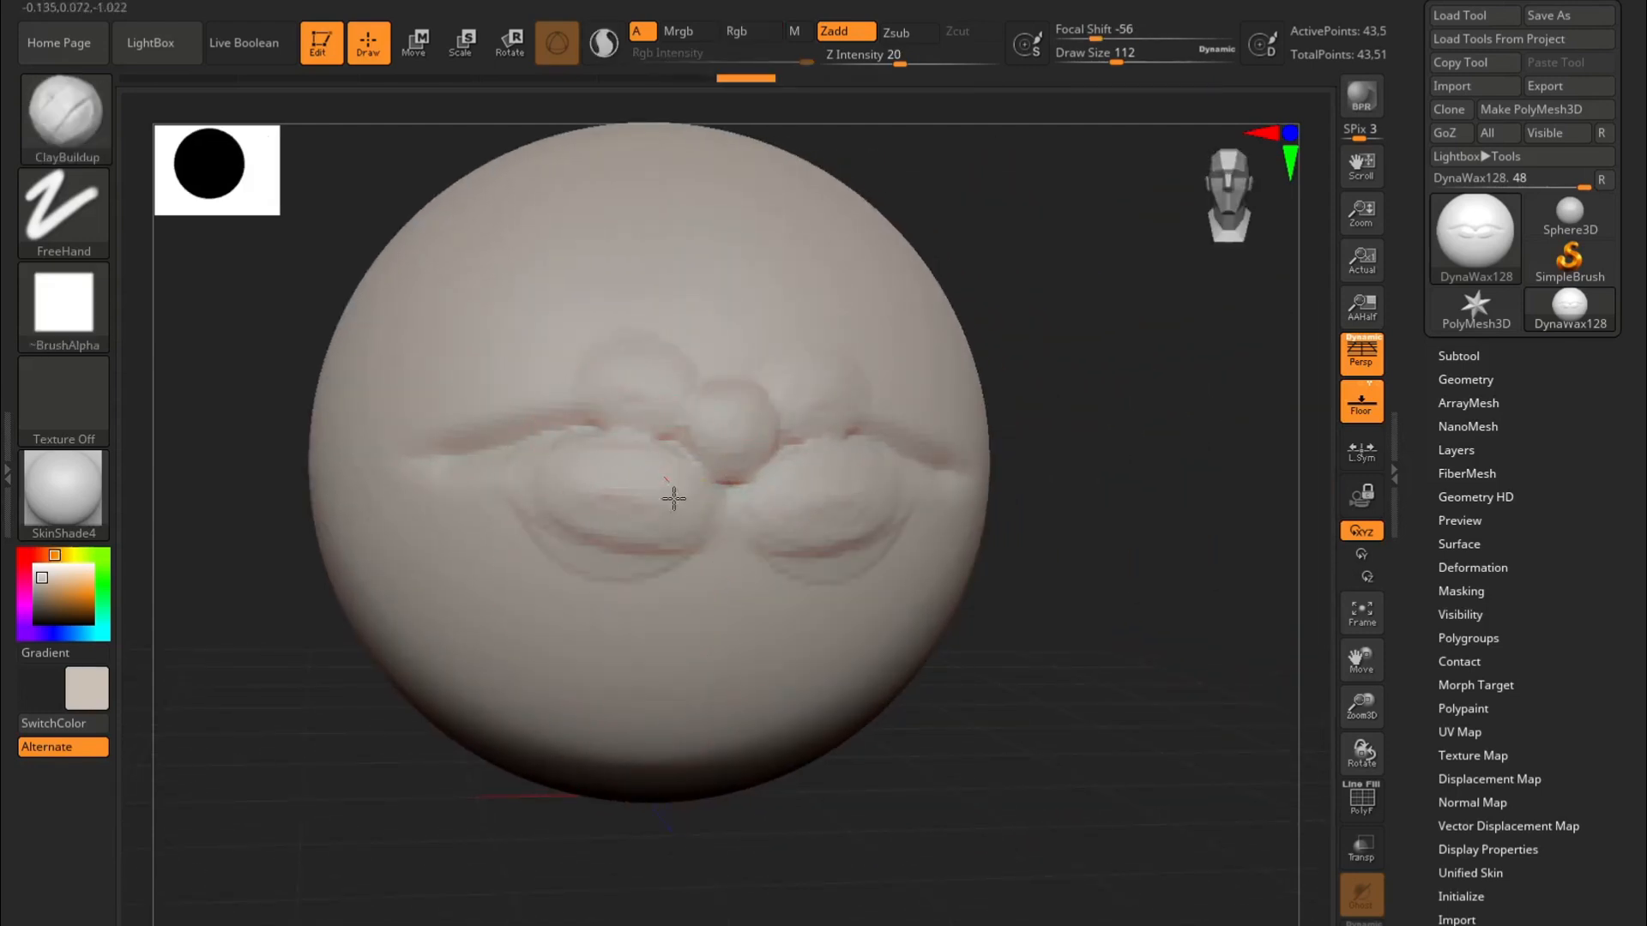
Step: Recarve the line between the upper and lower lips with the DamStandard brush
key(b)
click(375, 130)
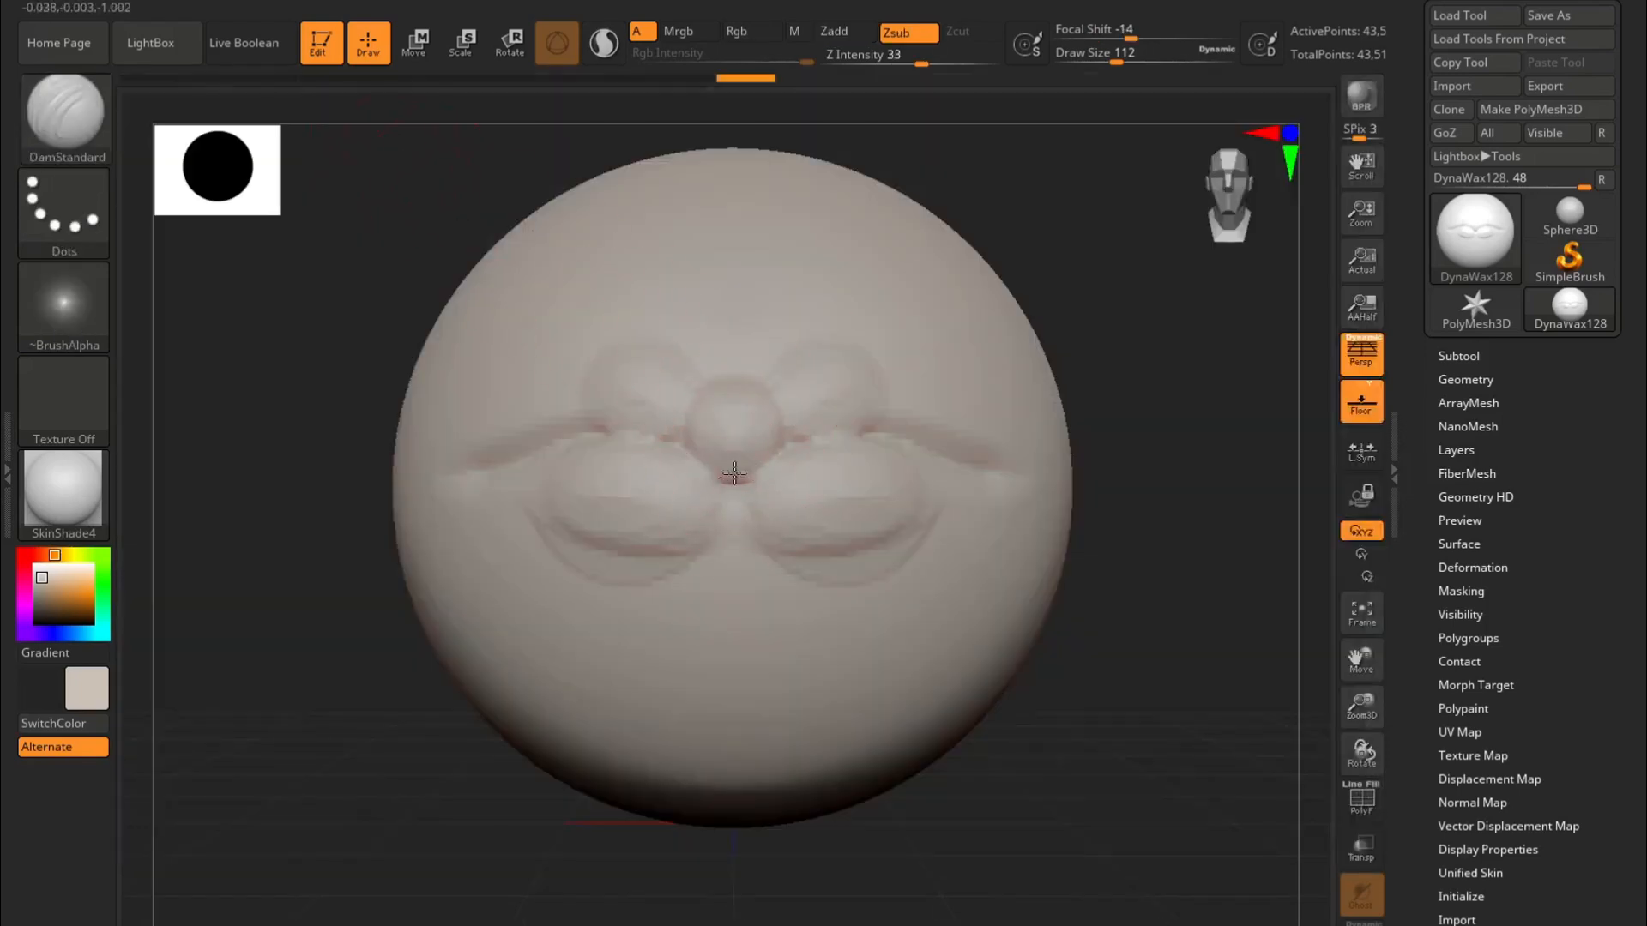
click(77, 163)
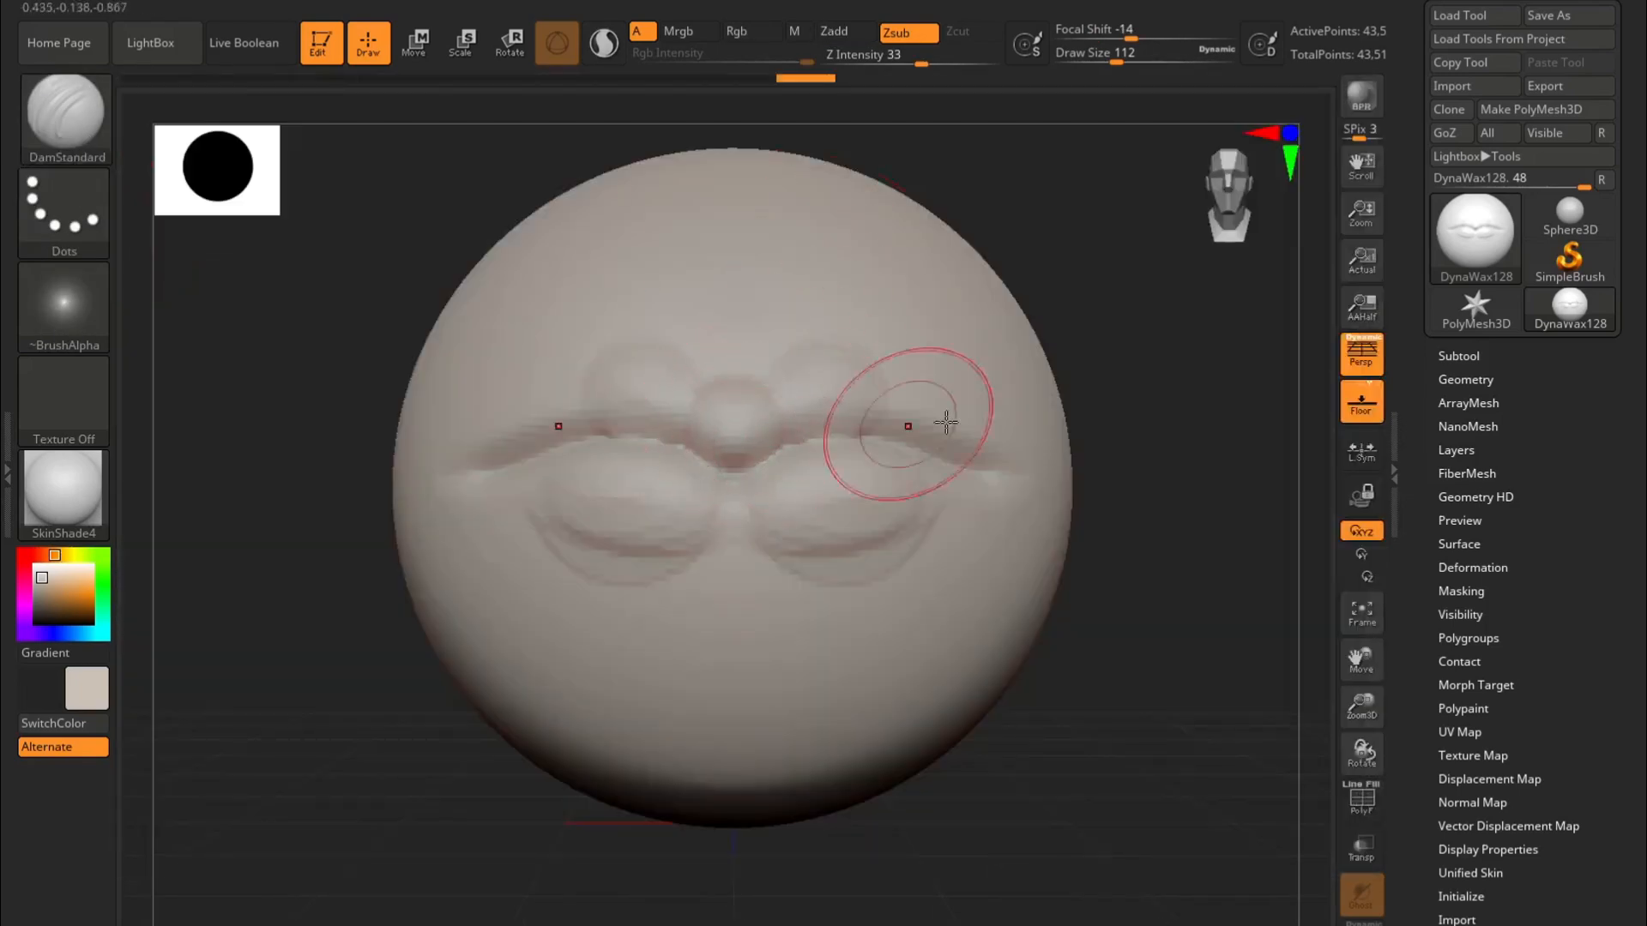
mouse_move(1192, 506)
mouse_down()
mouse_move(1095, 515)
mouse_move(1145, 511)
mouse_move(1089, 490)
mouse_up()
Step: Build up volume around the mouth corners with the ClayBuildup brush and smooth it
click(77, 118)
drag(343, 791, 472, 789)
key(b)
key(c)
key(b)
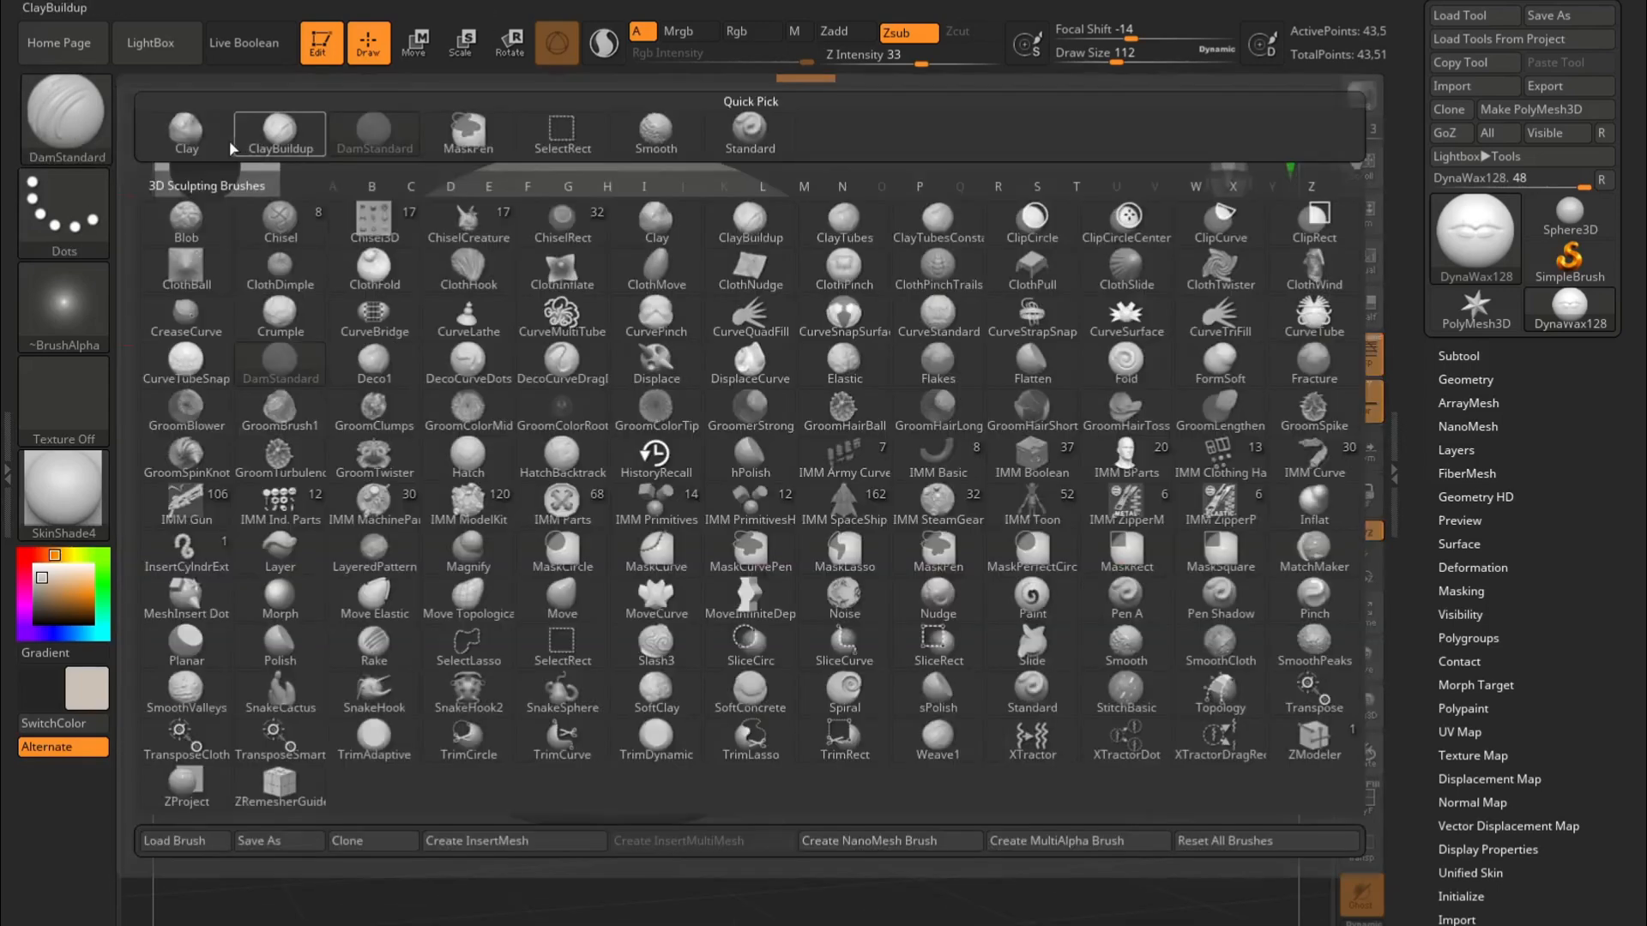
drag(270, 783, 365, 776)
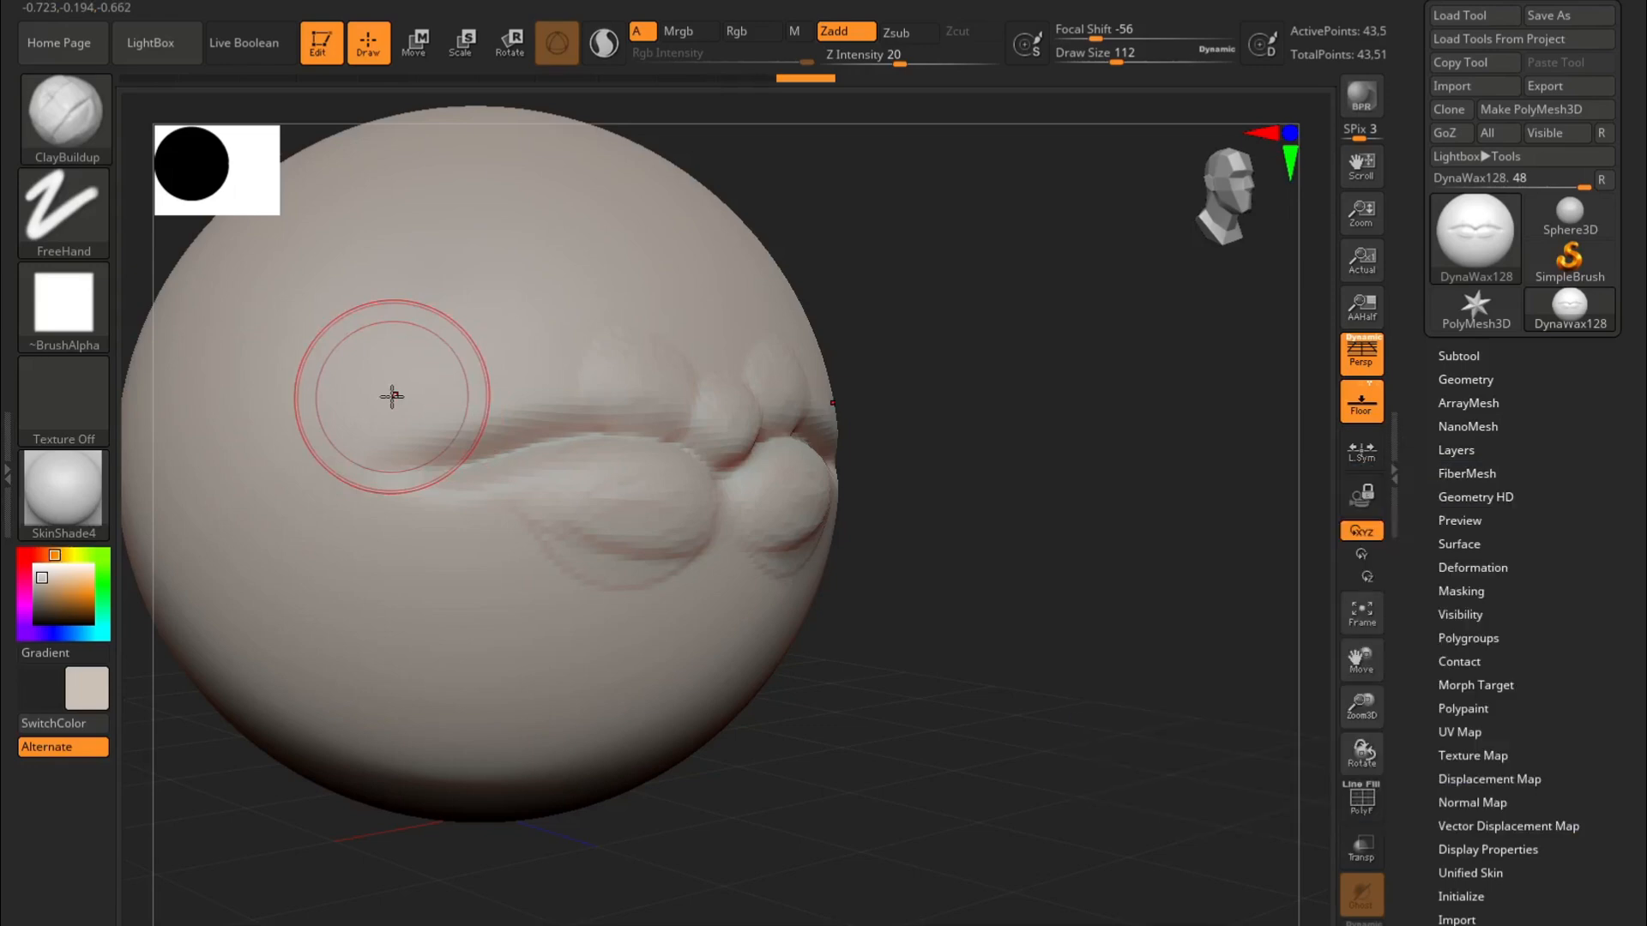
mouse_move(408, 395)
mouse_down()
mouse_move(368, 403)
mouse_move(369, 560)
mouse_up()
drag(386, 430, 339, 562)
shift+drag(1026, 526, 935, 523)
key(f)
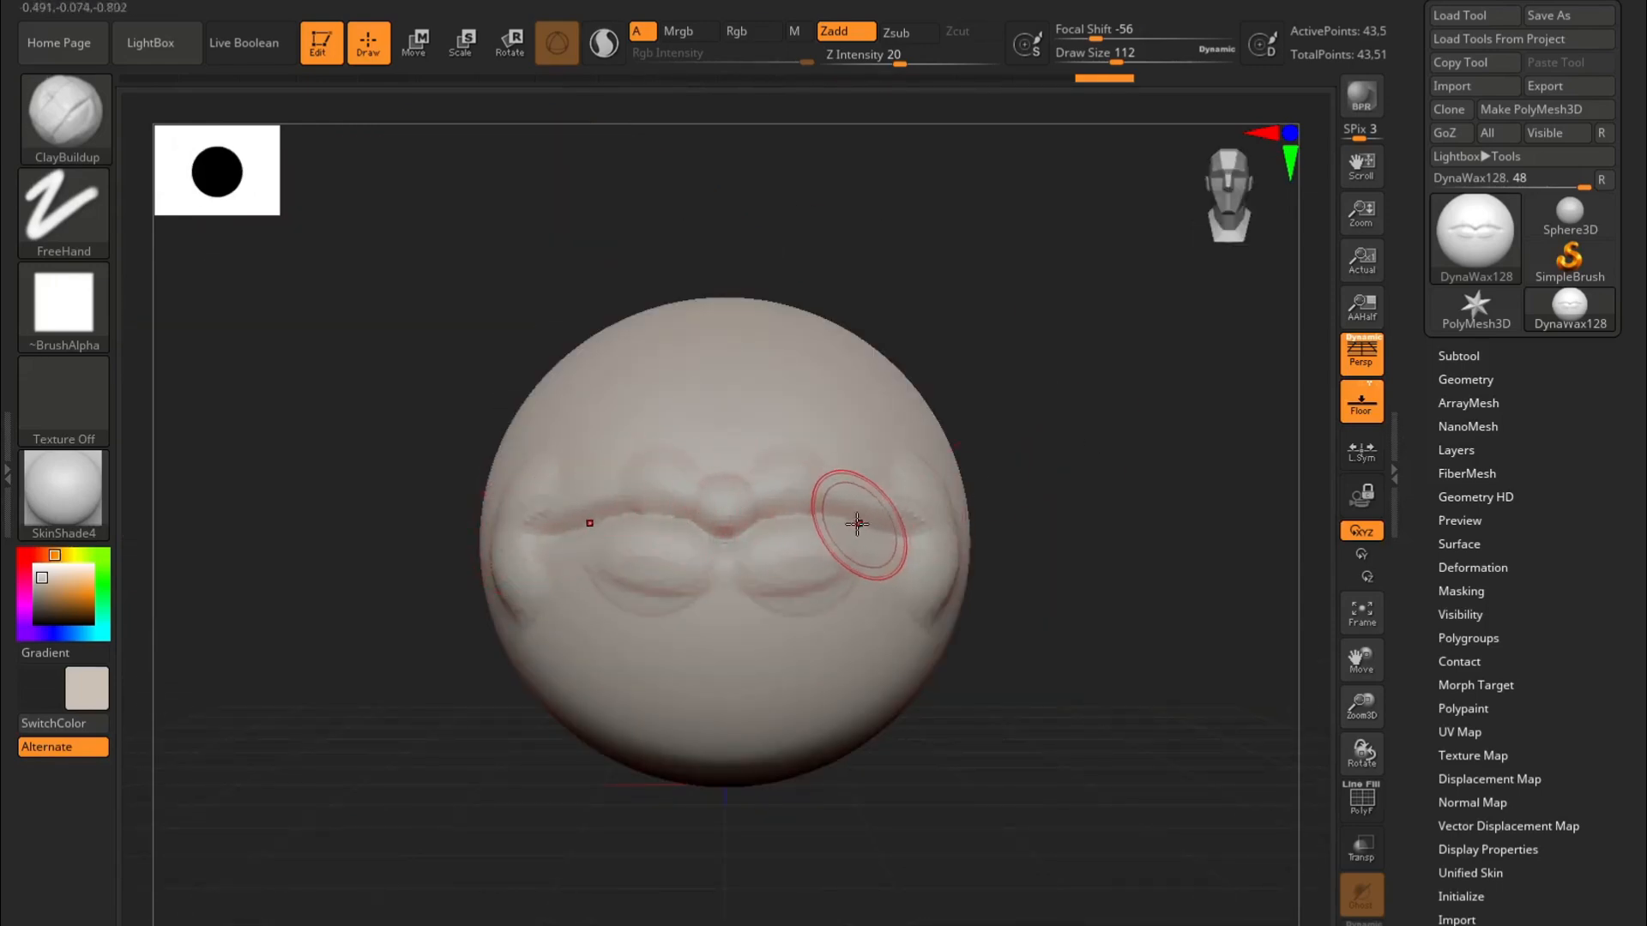
shift+drag(547, 490, 534, 520)
Step: Define the upper-lip border and refine the lip surfaces with the Clay brush at draw size 56
drag(1029, 549, 1141, 549)
key(space)
key(f)
key(b)
key(c)
key(l)
mouse_move(769, 436)
mouse_down()
mouse_move(745, 436)
mouse_move(702, 542)
mouse_move(769, 501)
mouse_move(892, 519)
mouse_up()
mouse_move(729, 520)
mouse_down()
mouse_move(786, 505)
mouse_move(908, 551)
mouse_up()
mouse_move(625, 501)
mouse_down()
mouse_move(726, 515)
mouse_move(540, 548)
mouse_up()
drag(692, 520, 556, 527)
drag(691, 585, 621, 535)
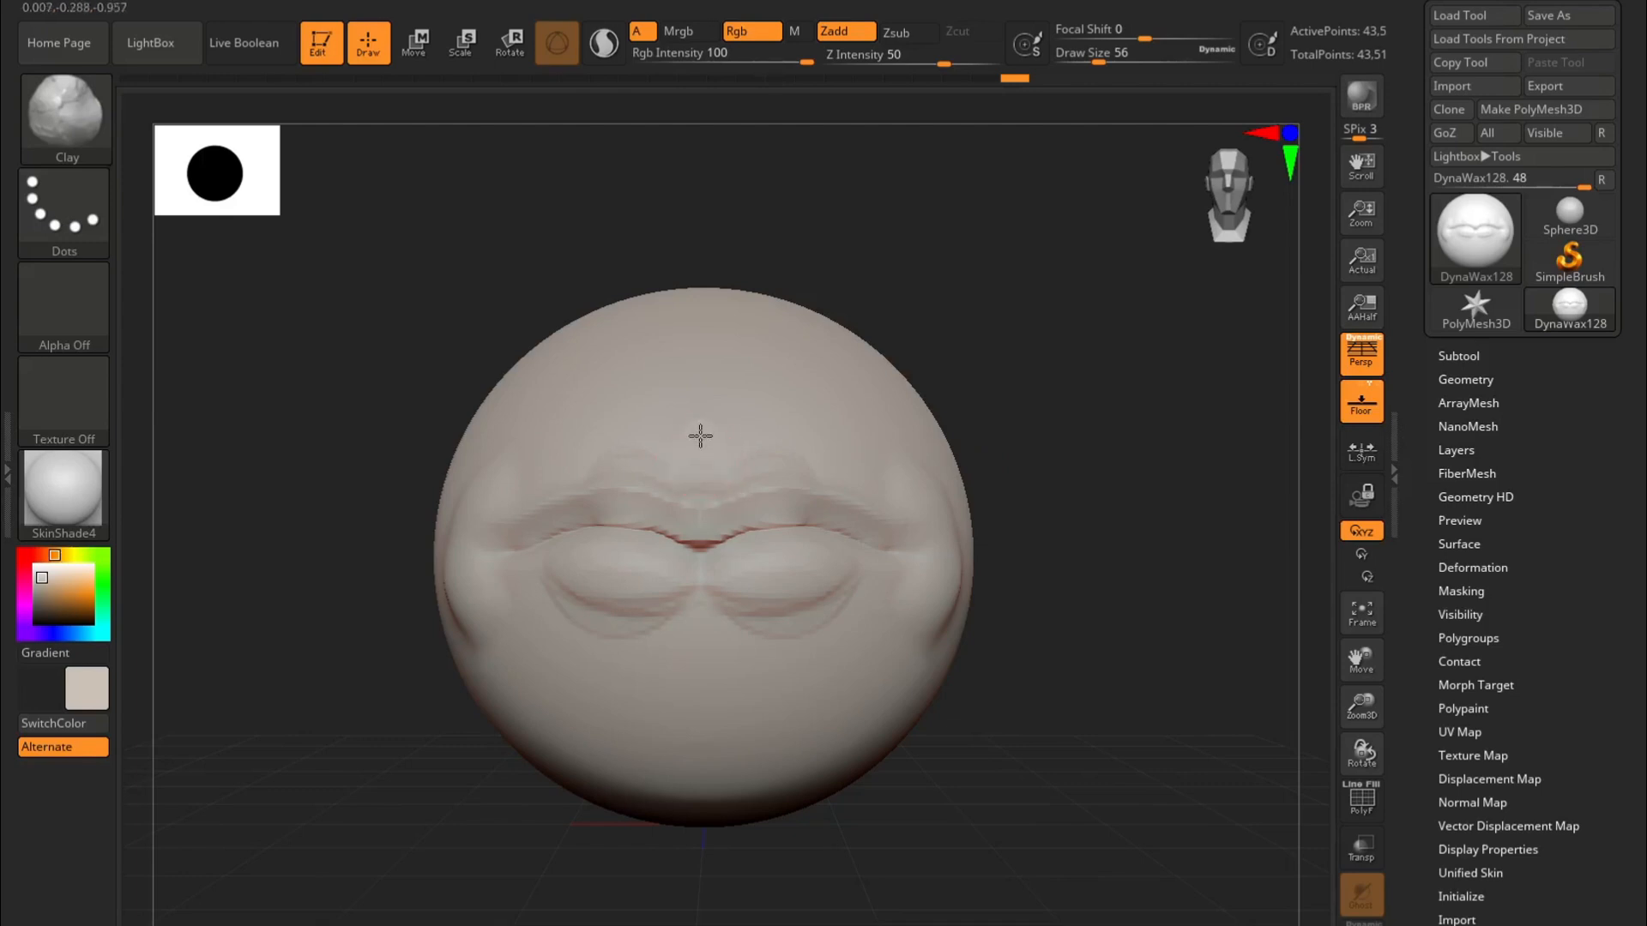
Step: Shape an oval philtrum outline above the centre of the upper lip with the Clay brush
drag(1008, 362, 694, 463)
drag(511, 717, 564, 672)
key(space)
drag(716, 410, 727, 412)
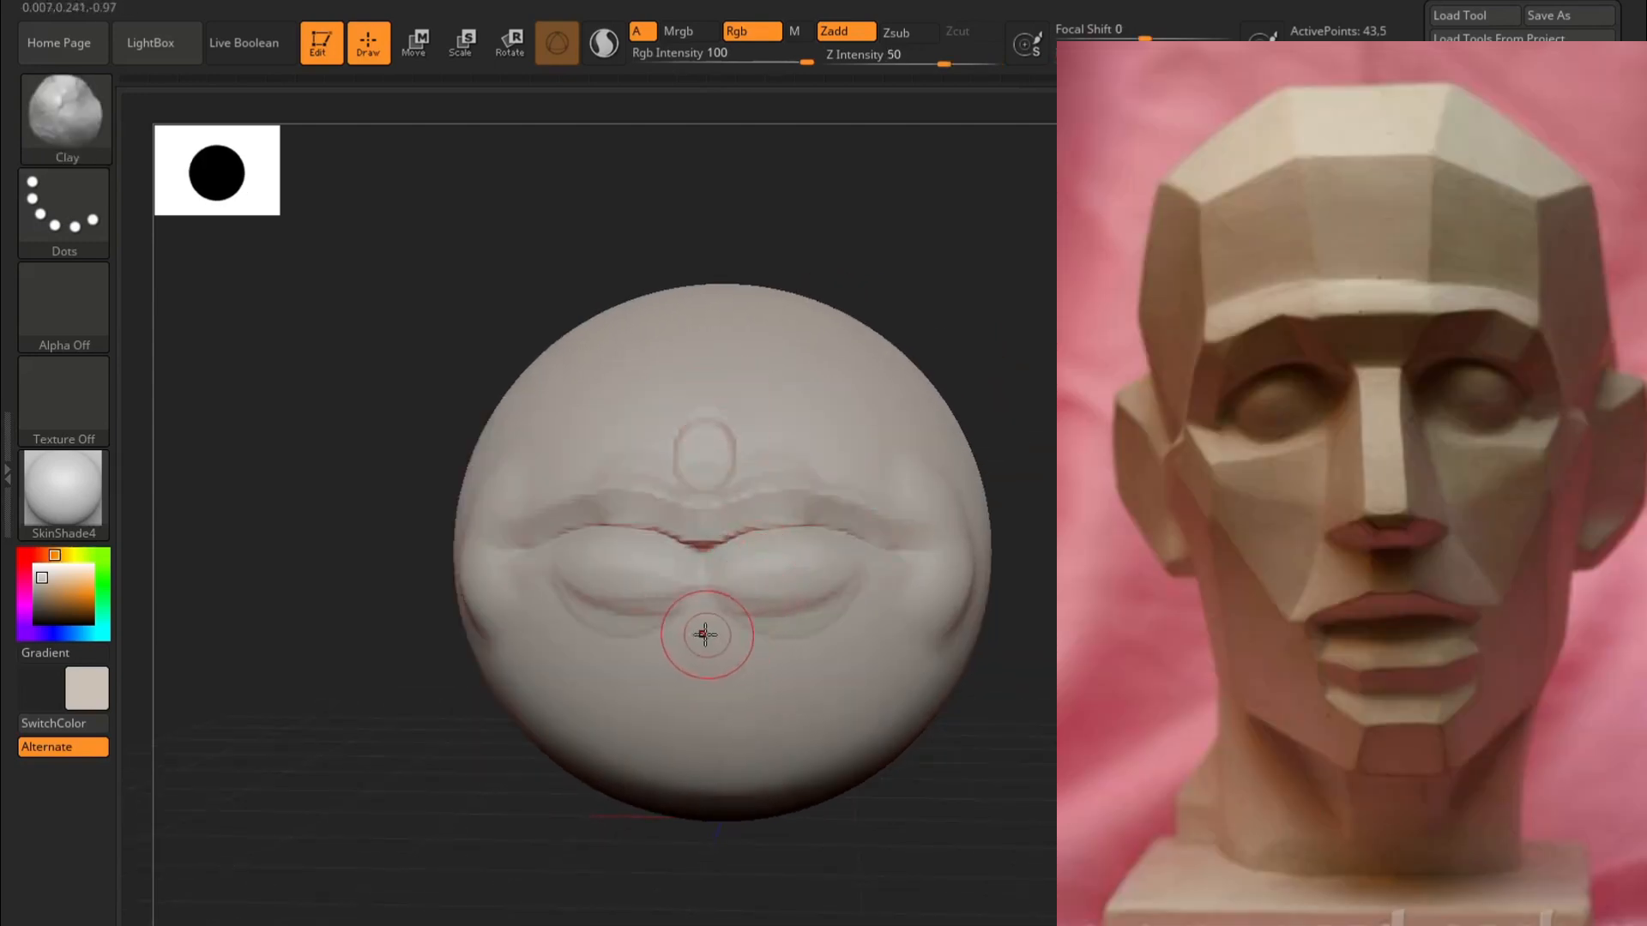
Step: Build up a round nose tip and two nose wings above the philtrum with the ClayBuildup brush at draw size 112
drag(1012, 367, 1167, 339)
key(space)
mouse_move(815, 420)
mouse_down()
mouse_move(836, 421)
mouse_move(802, 429)
mouse_up()
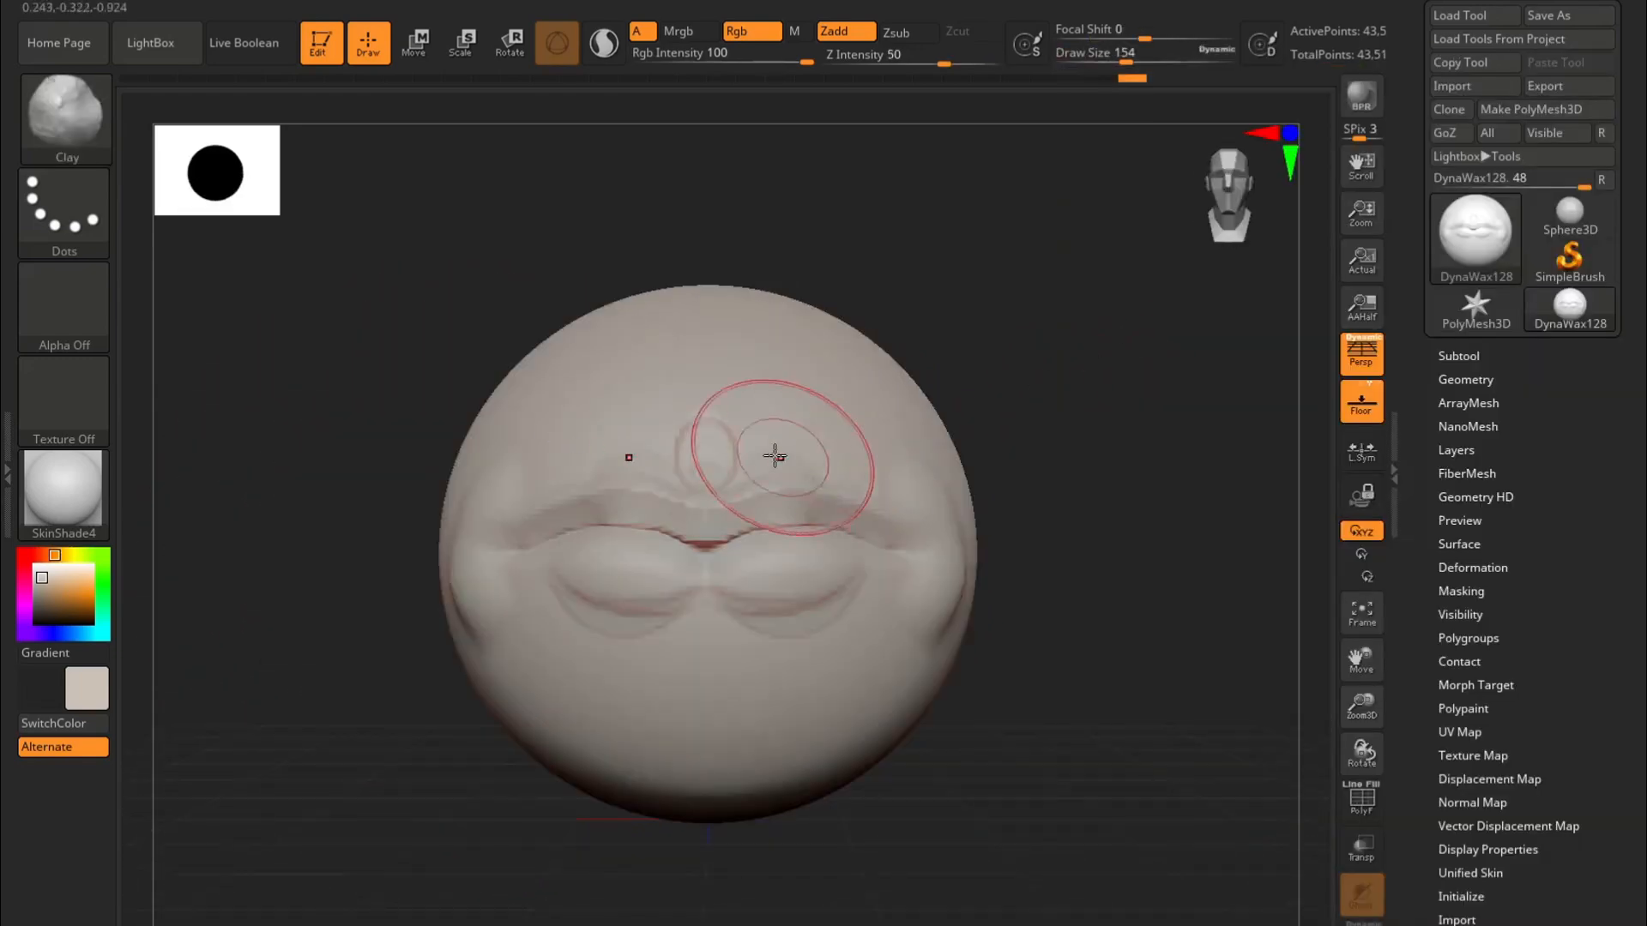
key(space)
drag(712, 376, 717, 377)
key(b)
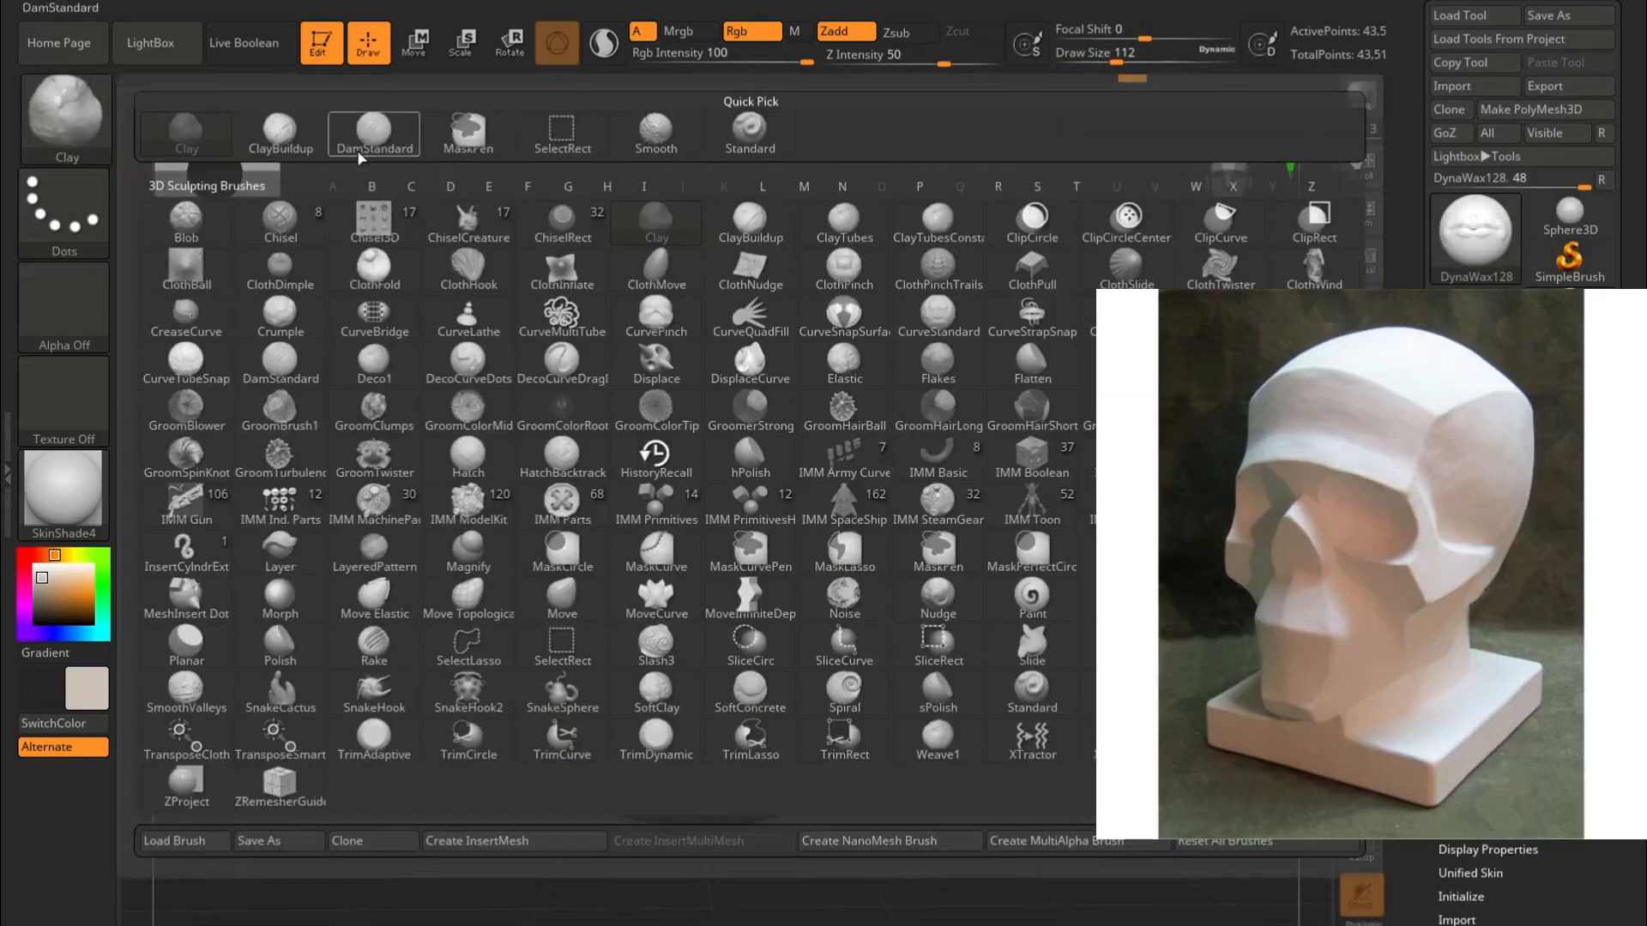
click(304, 144)
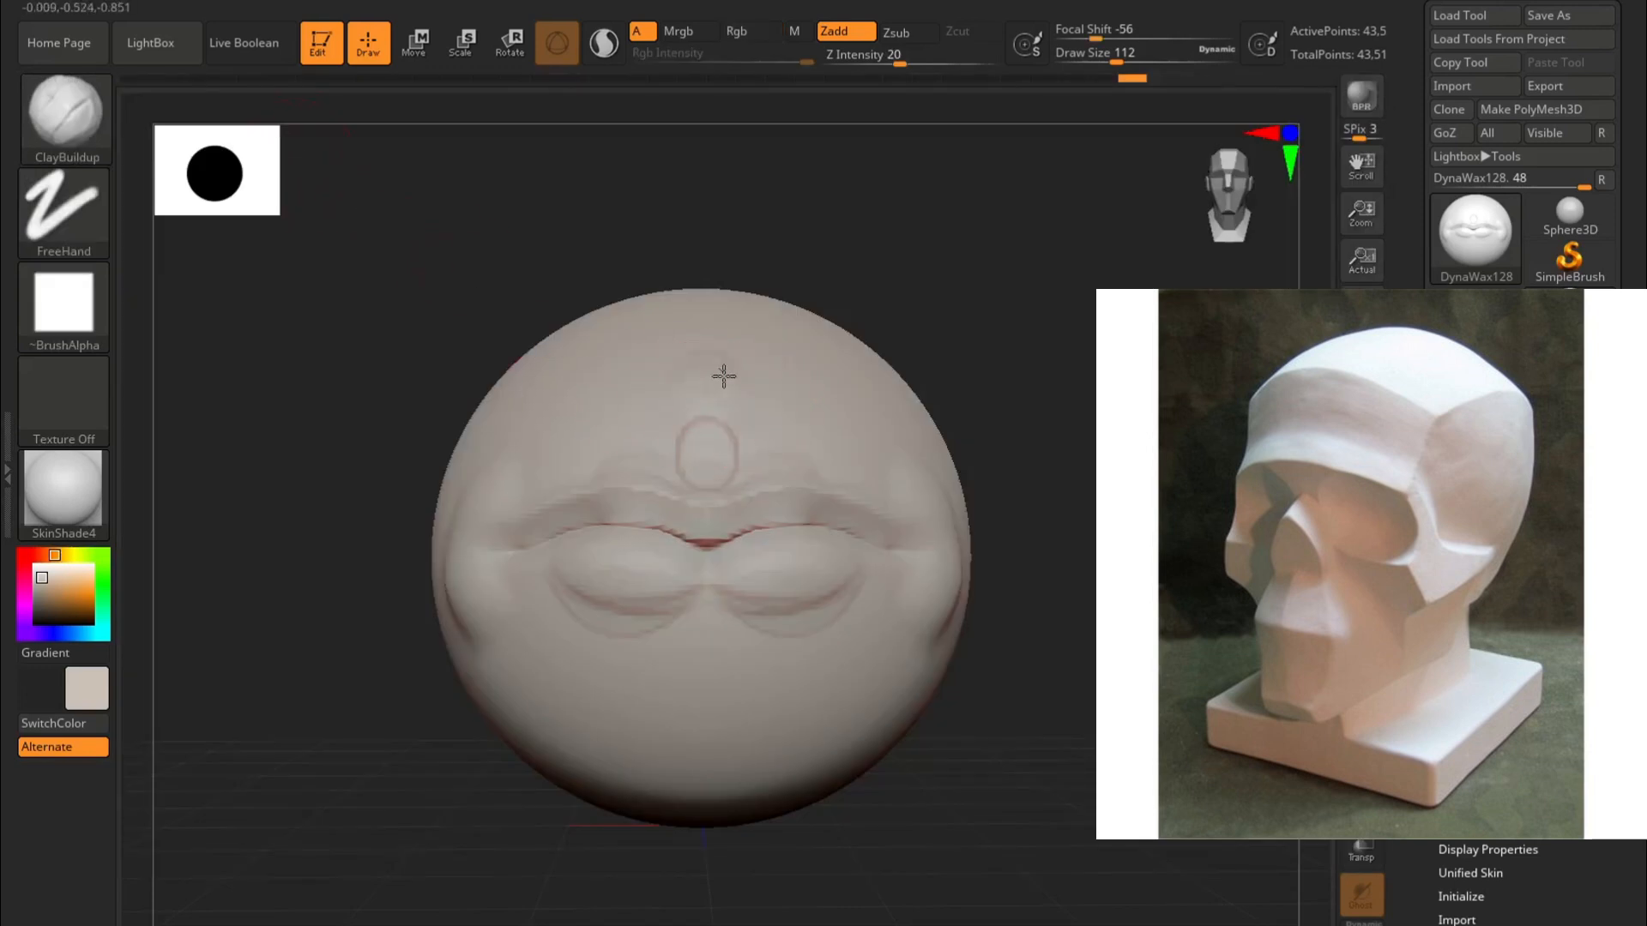
drag(762, 386, 794, 387)
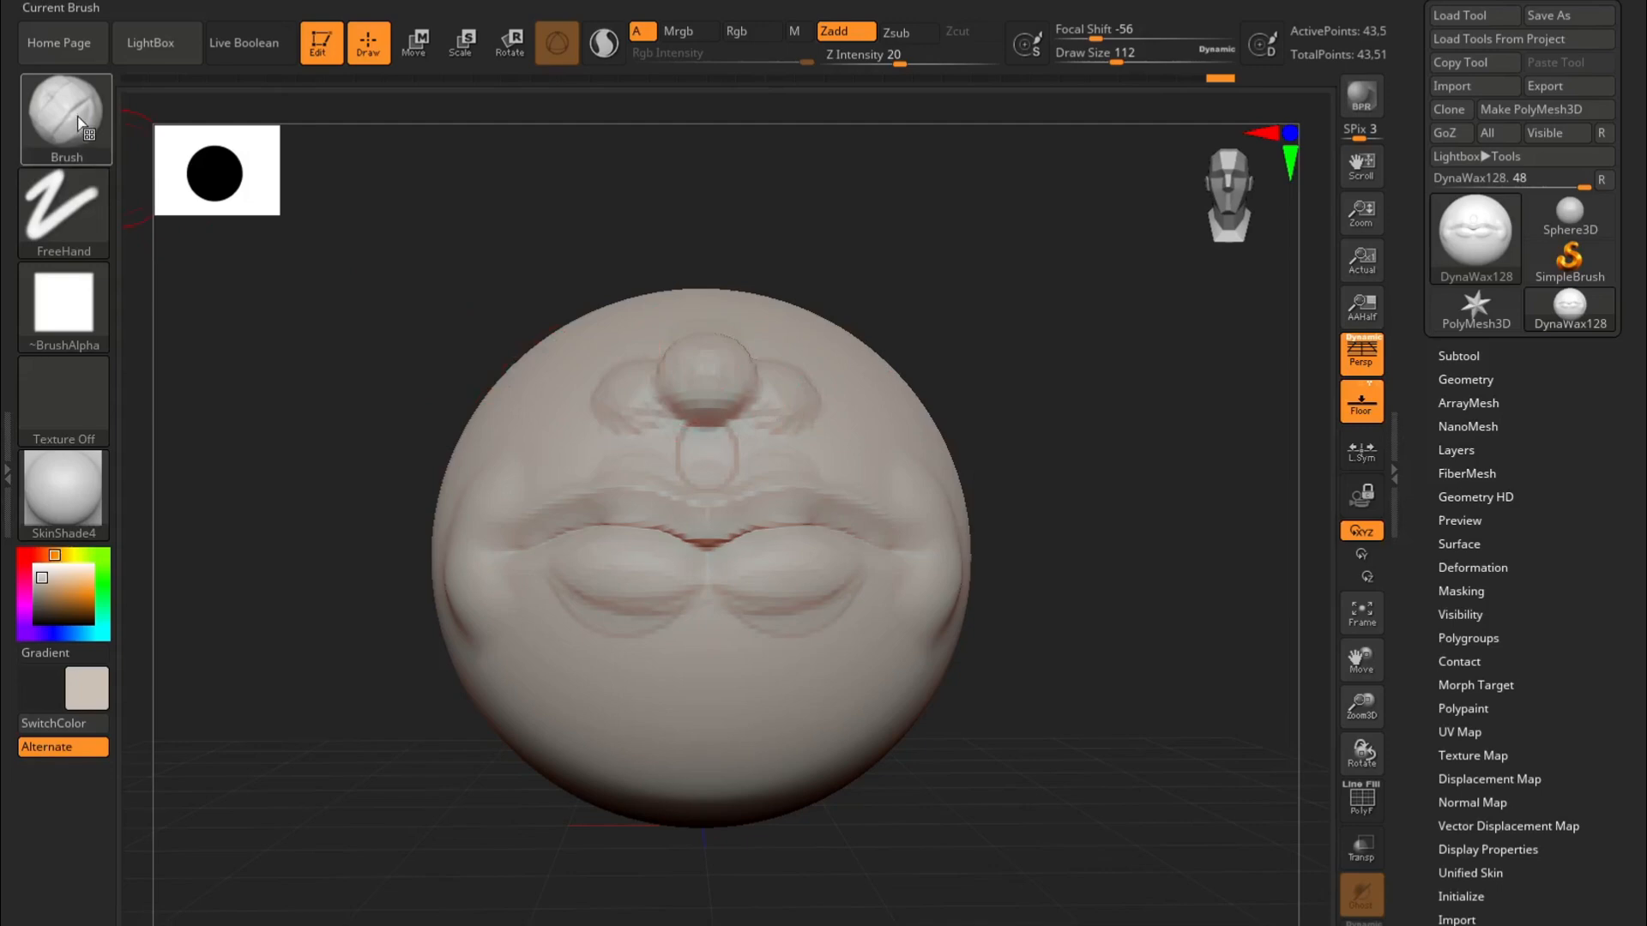
Step: Reshape the nose wings upward with the Move Topological brush at draw size 128
key(b)
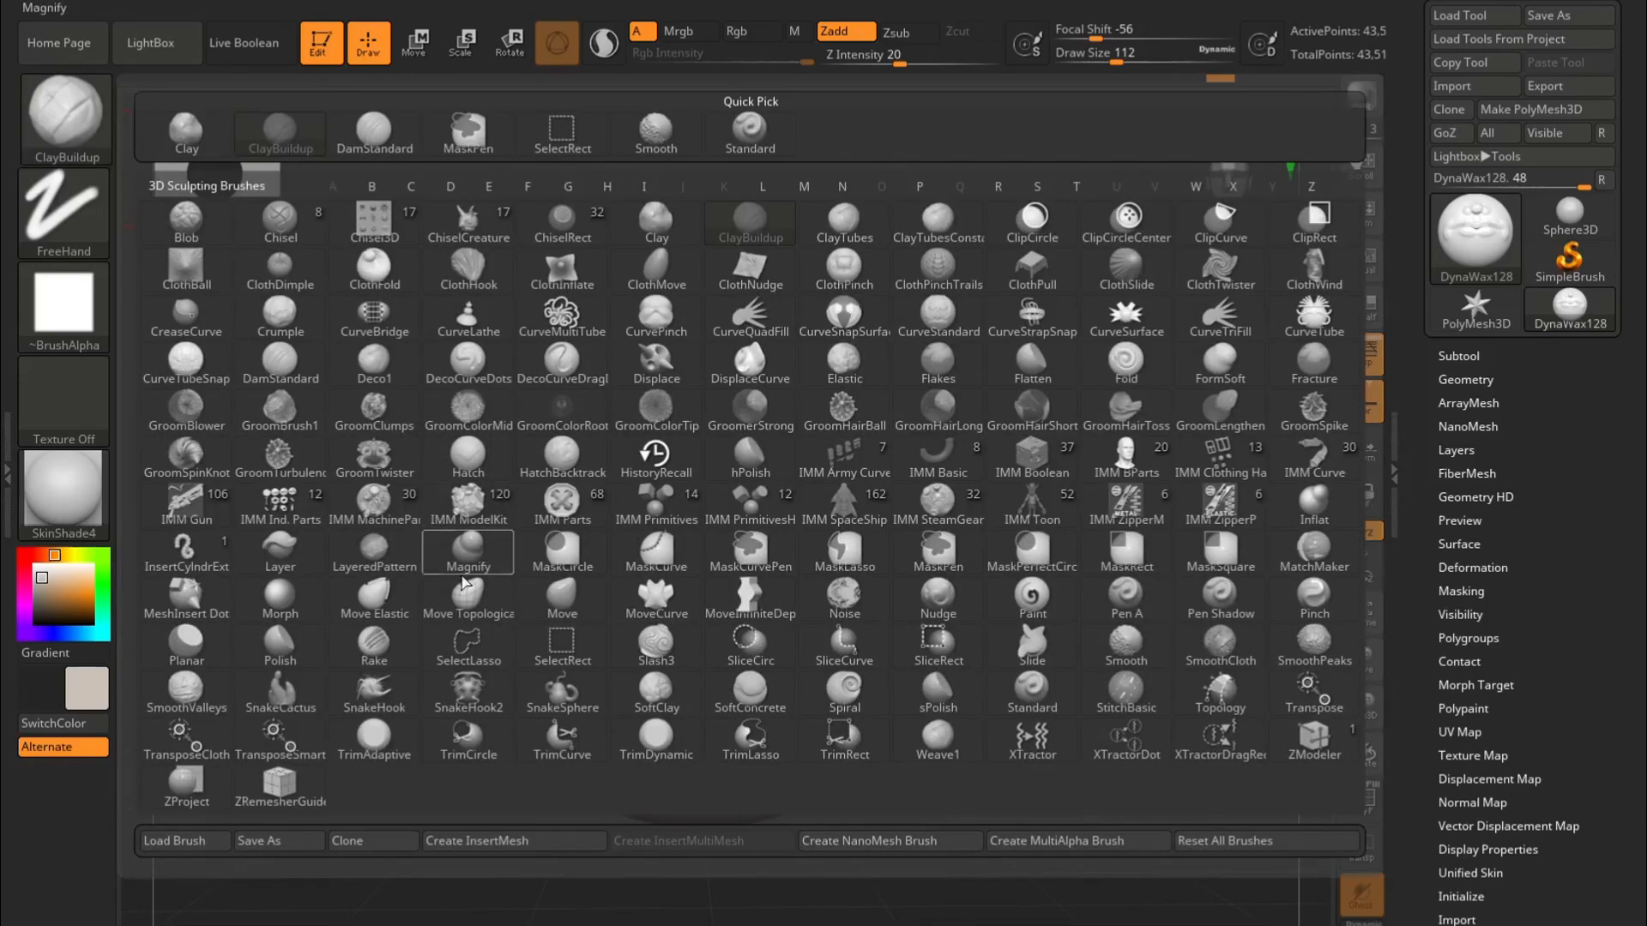
click(466, 600)
key(space)
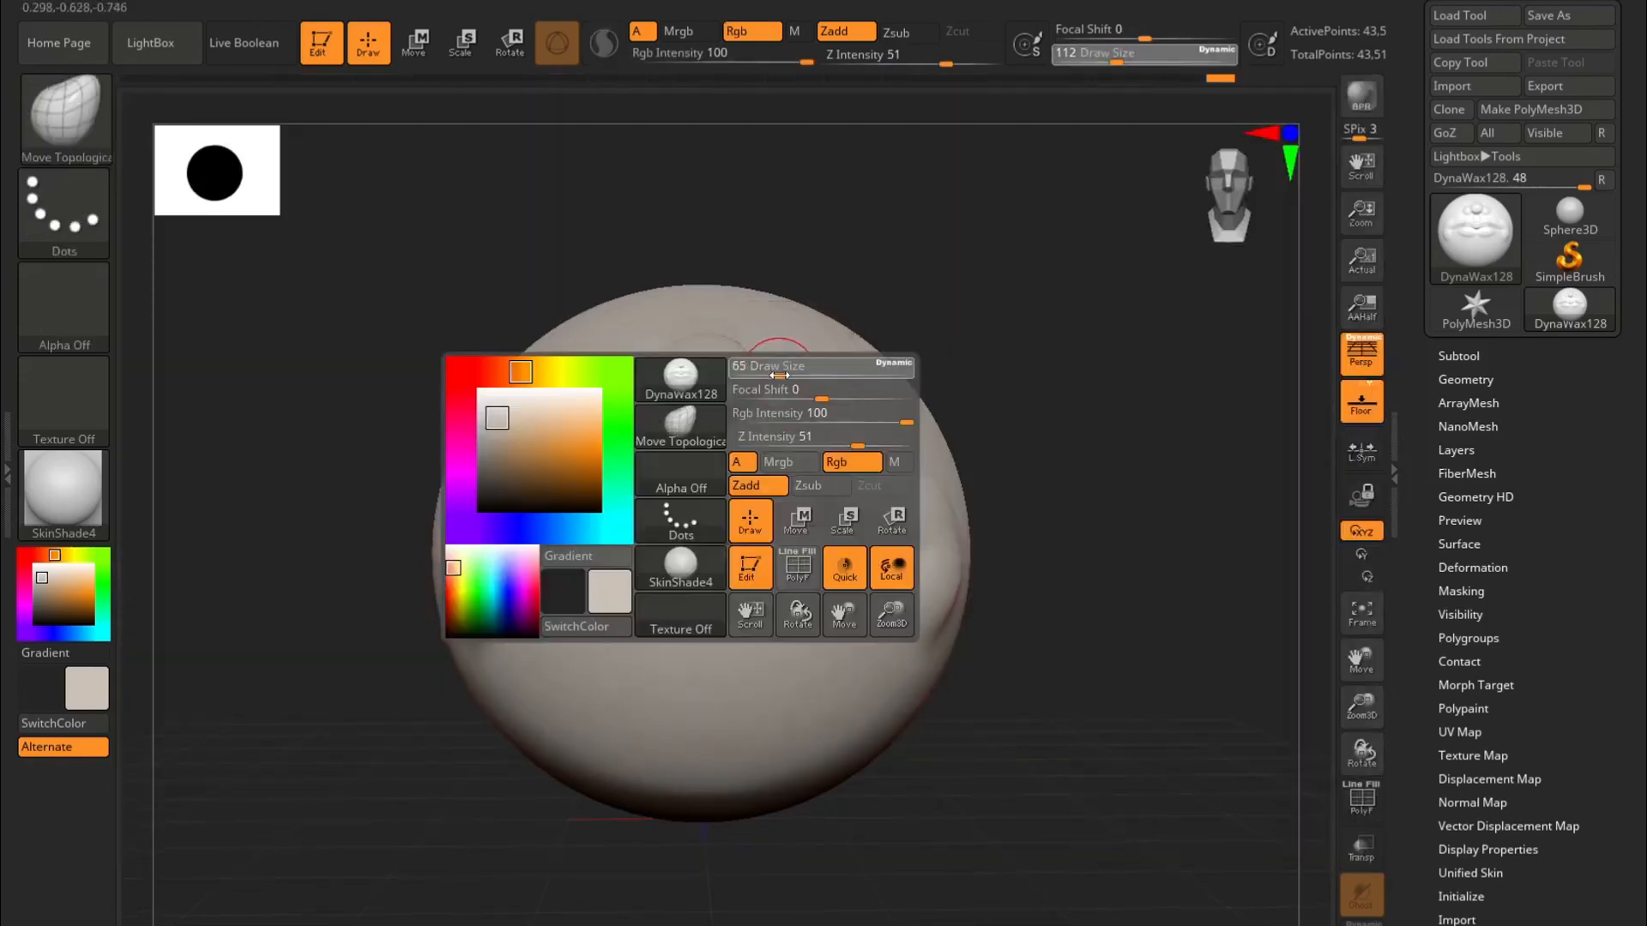
shift+drag(759, 397, 758, 367)
right_drag(764, 389, 770, 389)
drag(771, 389, 781, 367)
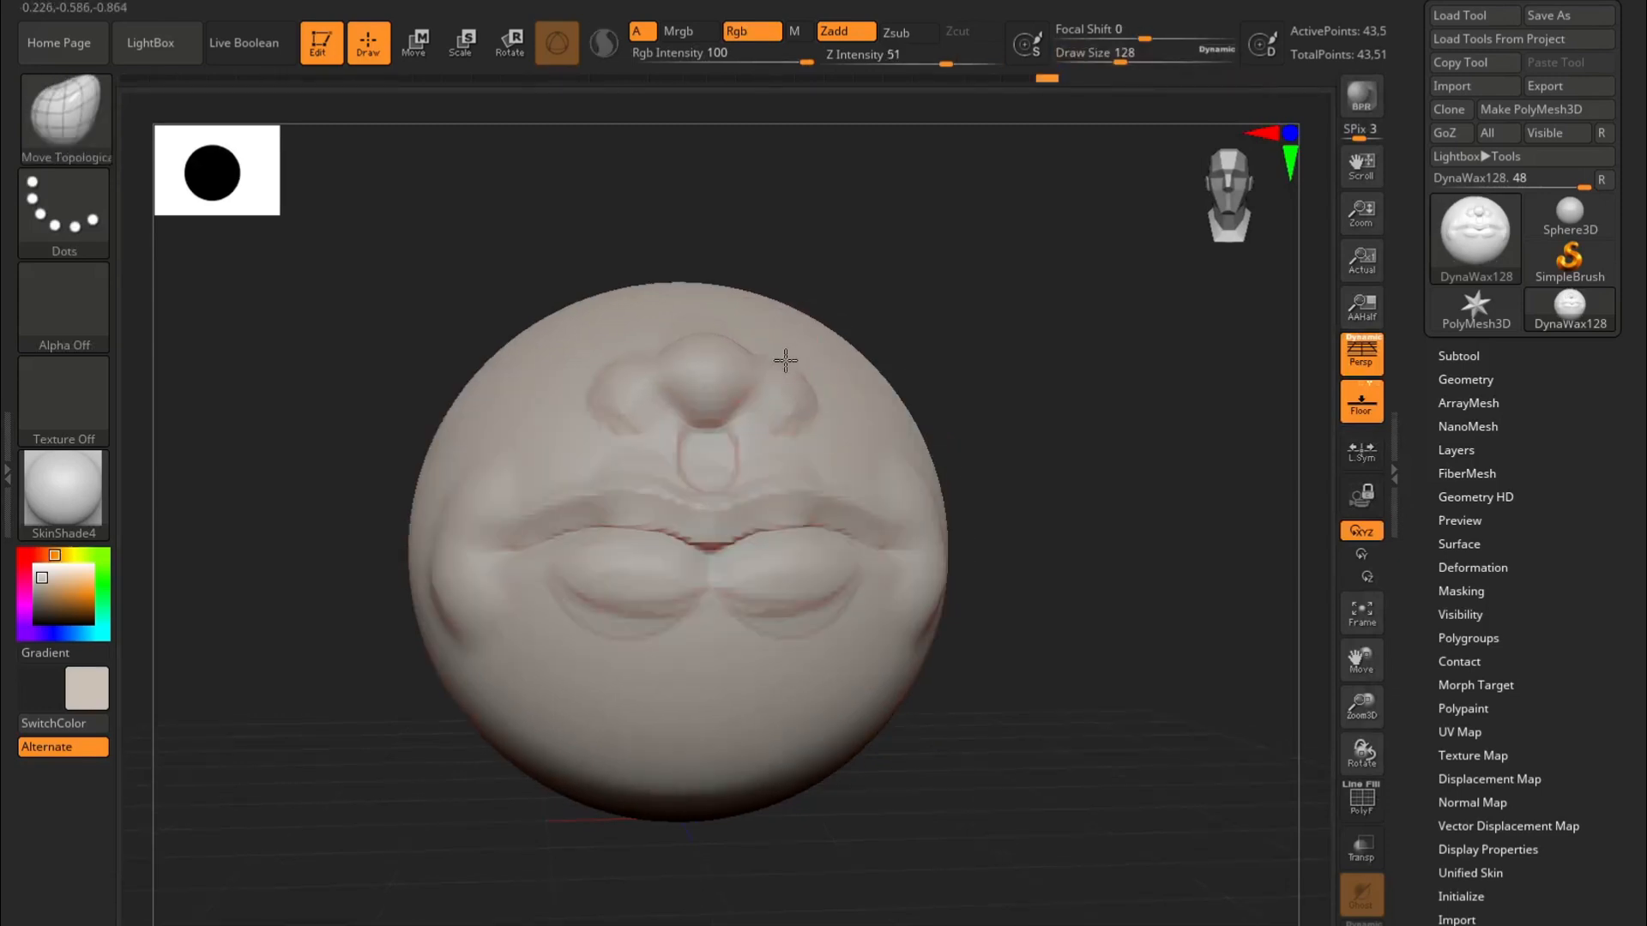
Step: Adjust the nose wings from the side view and set the draw size to 132
right_drag(788, 359, 978, 388)
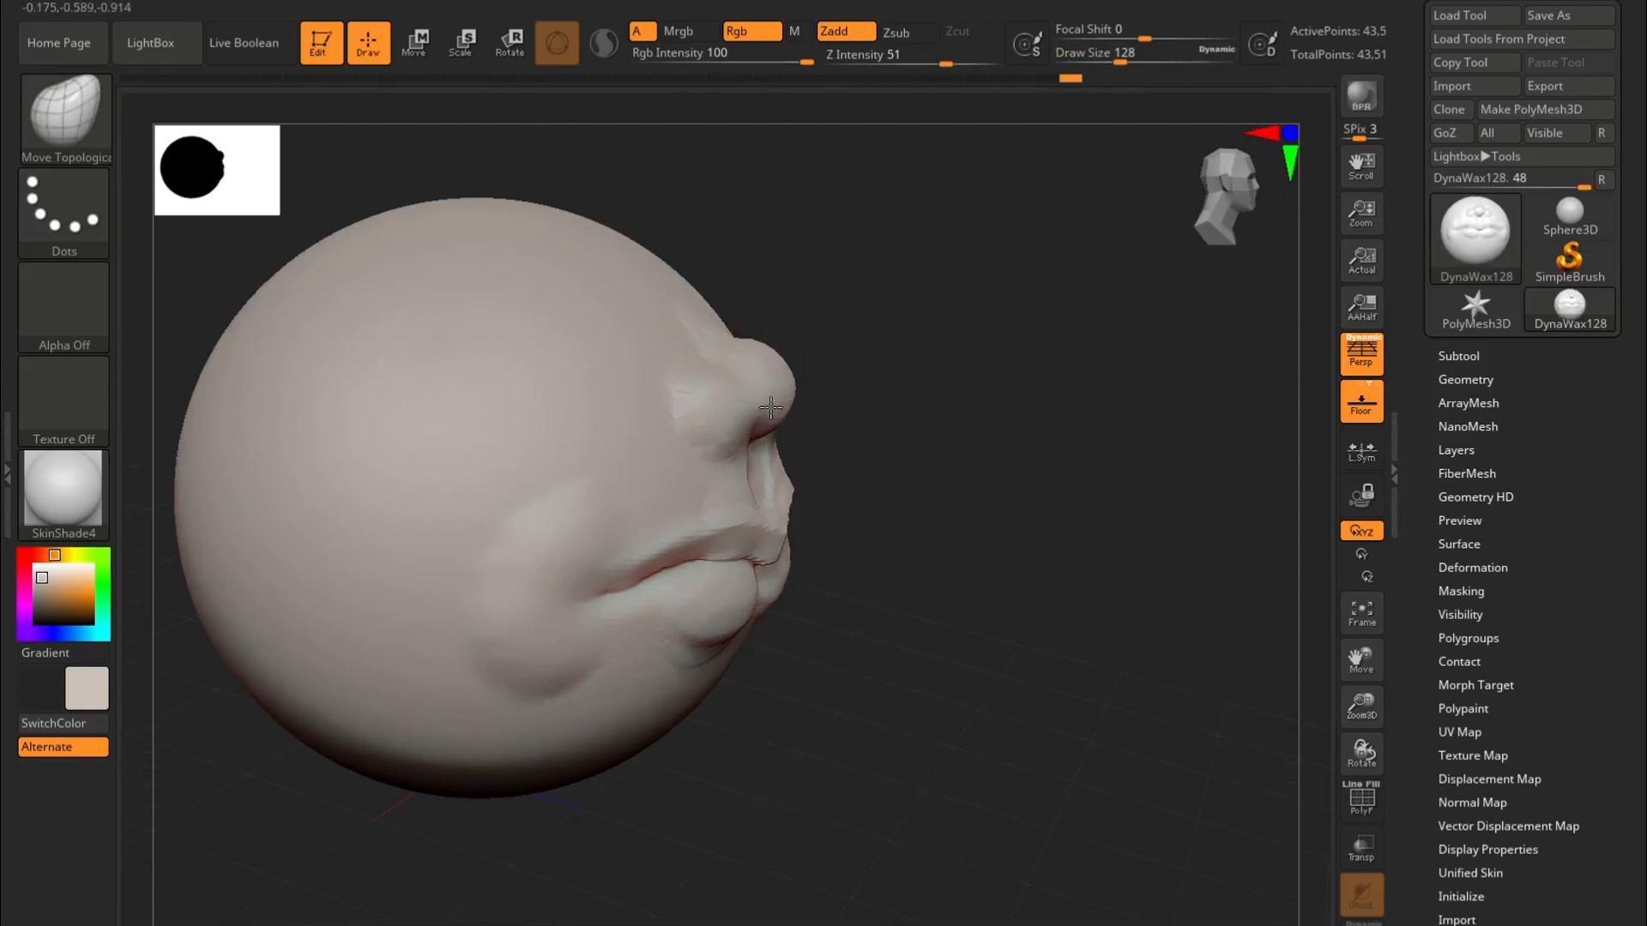
drag(770, 407, 764, 408)
shift+right_drag(770, 407, 846, 404)
drag(923, 432, 912, 441)
mouse_move(1103, 405)
alt+right_down()
mouse_move(975, 378)
mouse_move(1006, 383)
alt+right_up()
key(space)
drag(759, 441, 764, 441)
right_drag(941, 400, 981, 409)
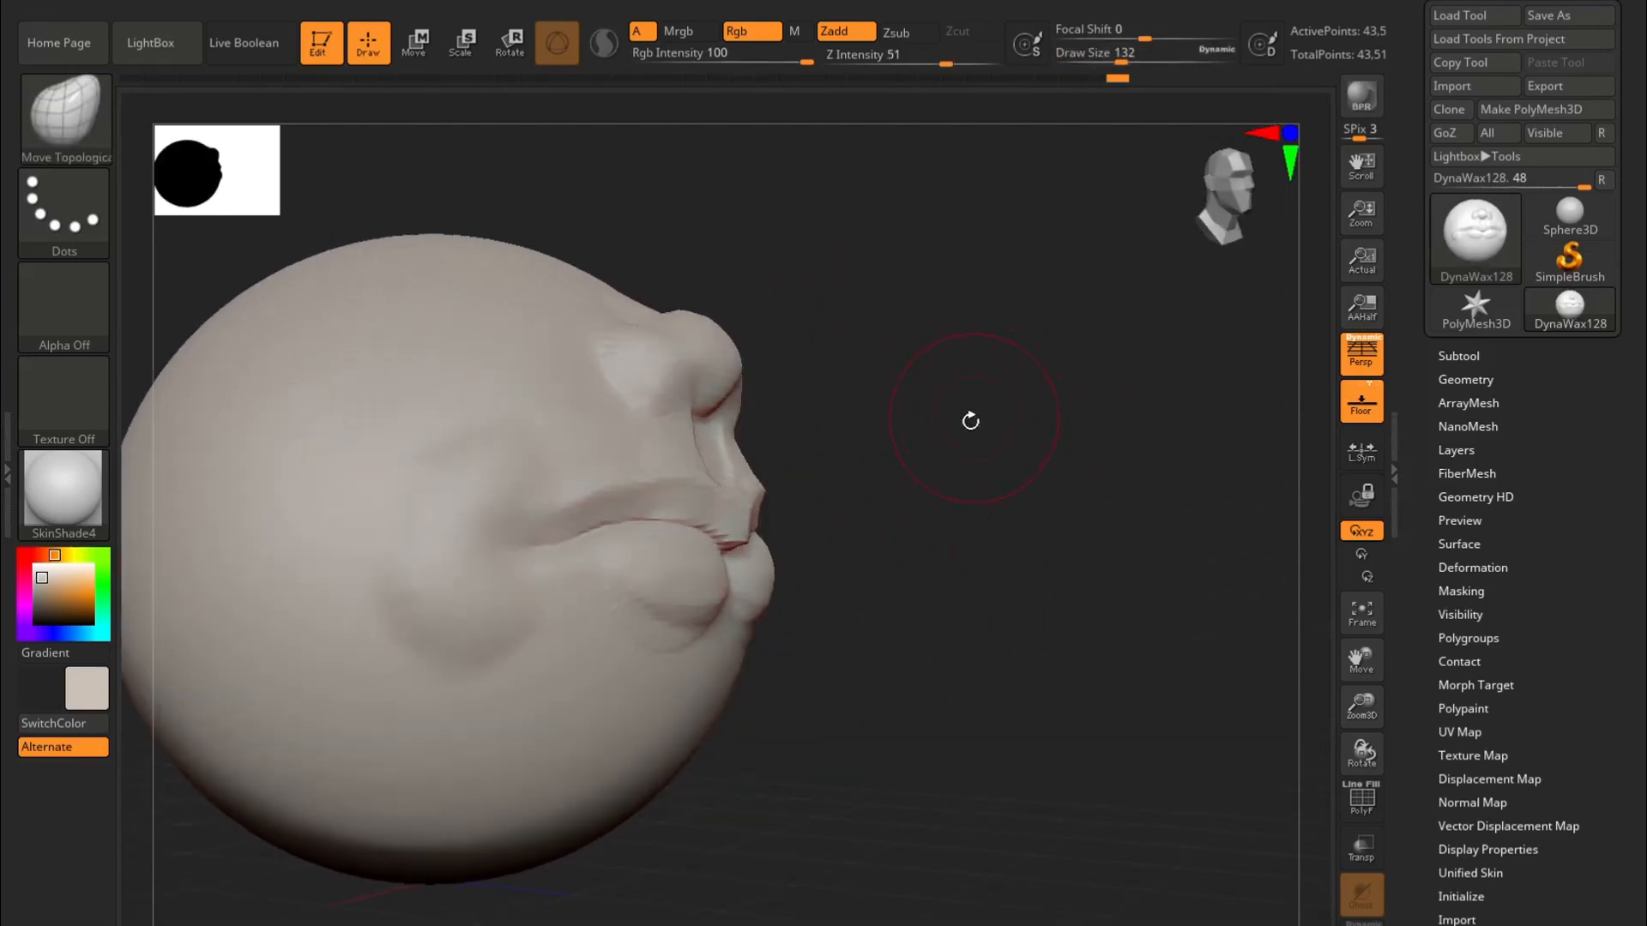
Step: Pull the lips forward in profile with the Move Topological brush at draw size 351
click(64, 111)
key(space)
drag(849, 431, 866, 430)
mouse_move(933, 519)
ctrl+right_down()
mouse_move(905, 448)
mouse_move(881, 456)
ctrl+right_up()
key(space)
drag(857, 436, 877, 436)
mouse_move(711, 516)
mouse_down()
mouse_move(674, 523)
mouse_move(721, 515)
mouse_up()
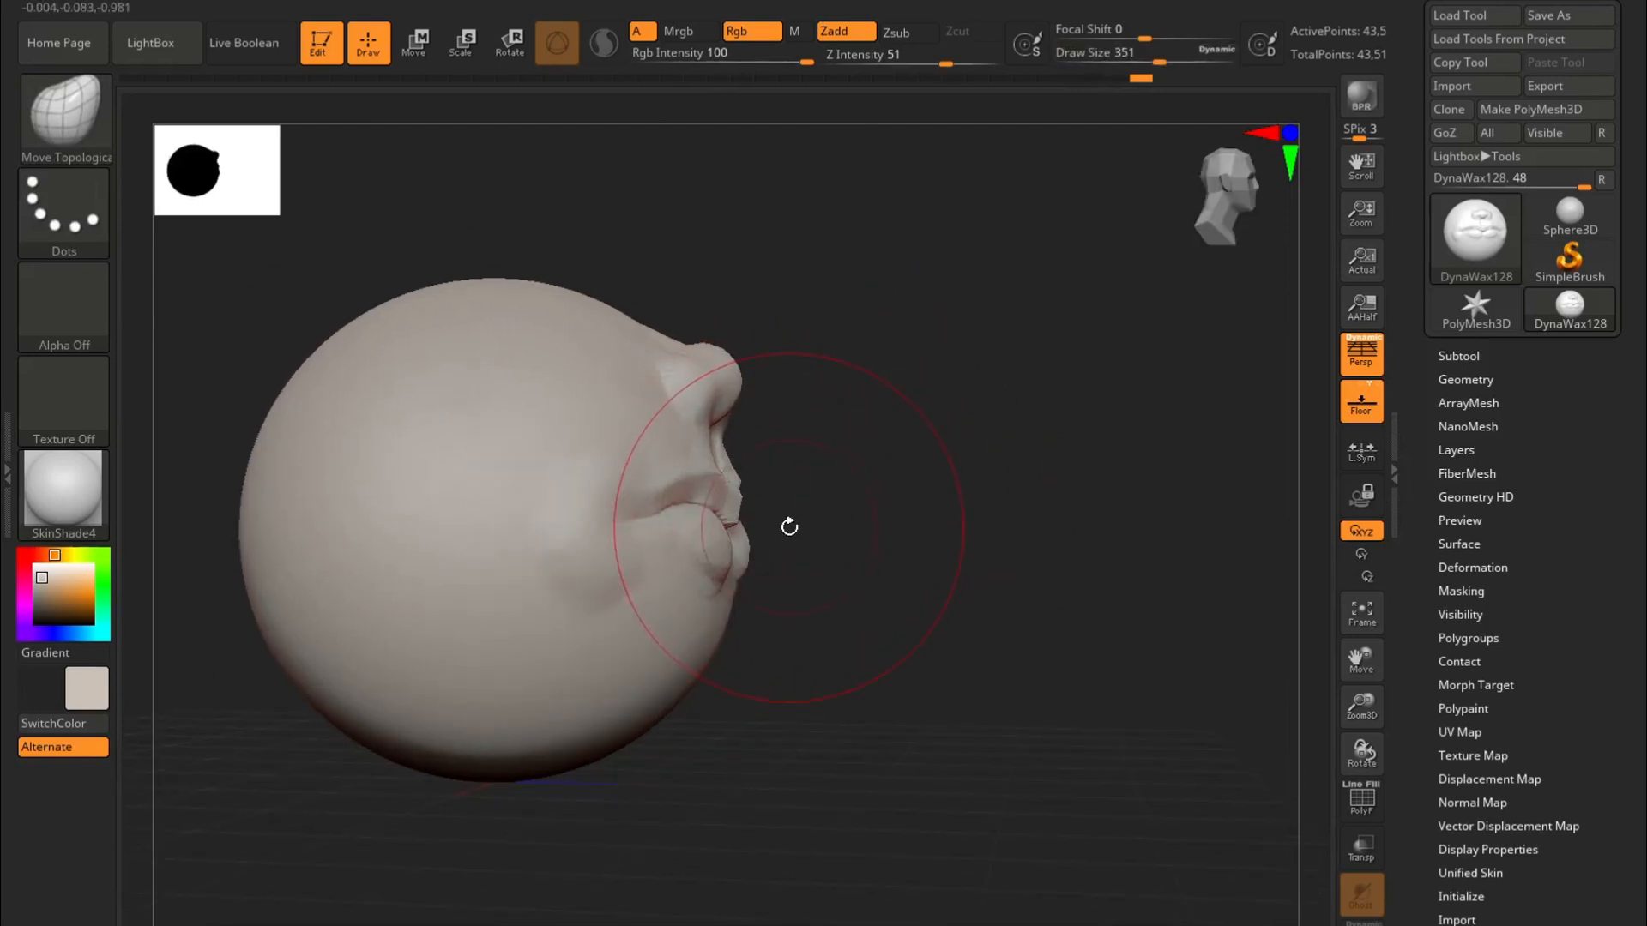
right_drag(850, 468, 830, 480)
drag(708, 517, 729, 506)
mouse_move(835, 460)
right_down()
mouse_move(861, 472)
mouse_move(768, 503)
mouse_move(846, 495)
right_up()
key(ctrl+z)
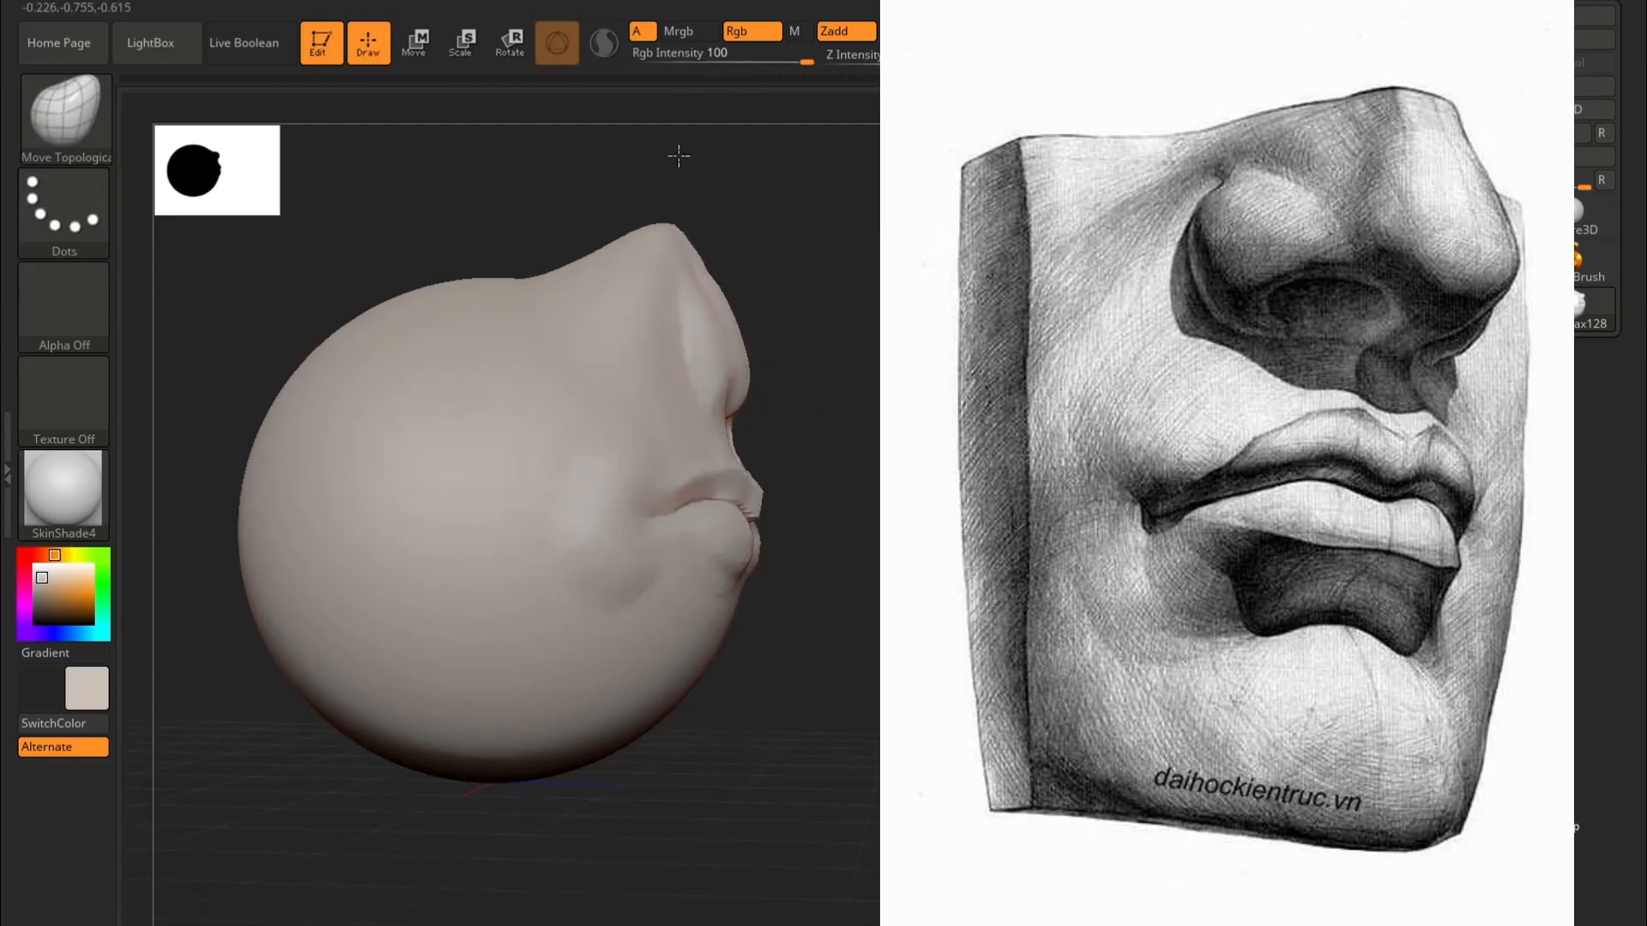
Step: Raise the upper nose bridge and pull the nose tip forward in profile at draw size 280
mouse_move(605, 296)
mouse_down()
mouse_move(654, 158)
mouse_move(645, 195)
mouse_up()
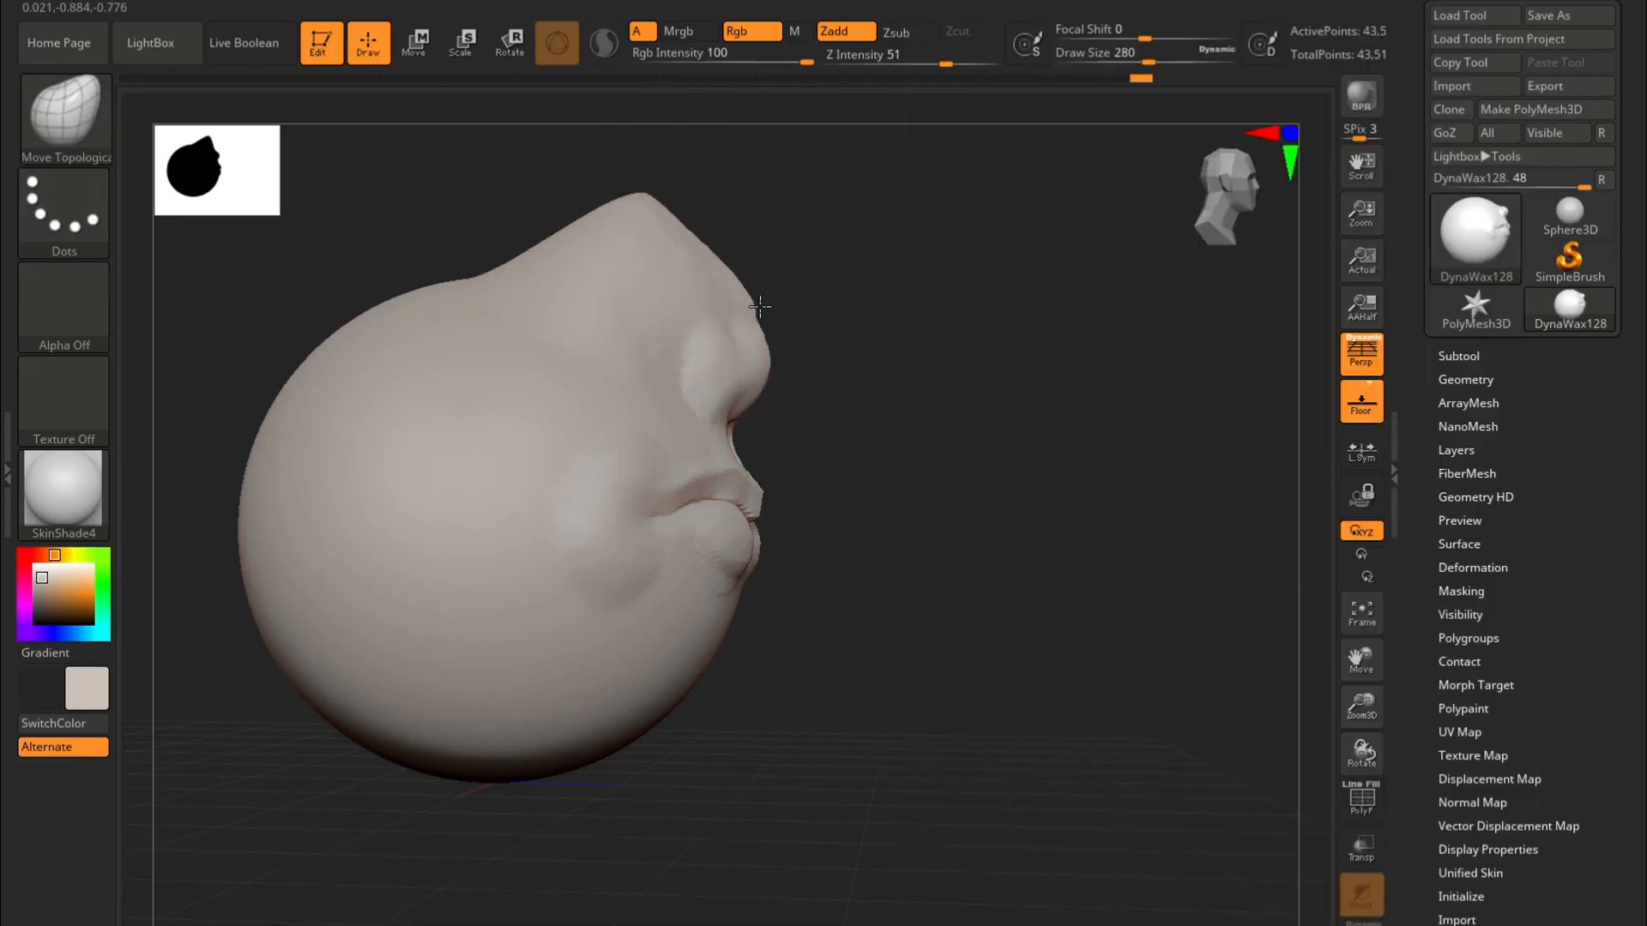
drag(760, 307, 786, 289)
drag(763, 367, 825, 400)
mouse_move(805, 517)
mouse_down()
mouse_move(901, 548)
mouse_move(782, 527)
mouse_up()
mouse_move(902, 500)
mouse_down()
mouse_move(874, 515)
mouse_move(857, 577)
mouse_up()
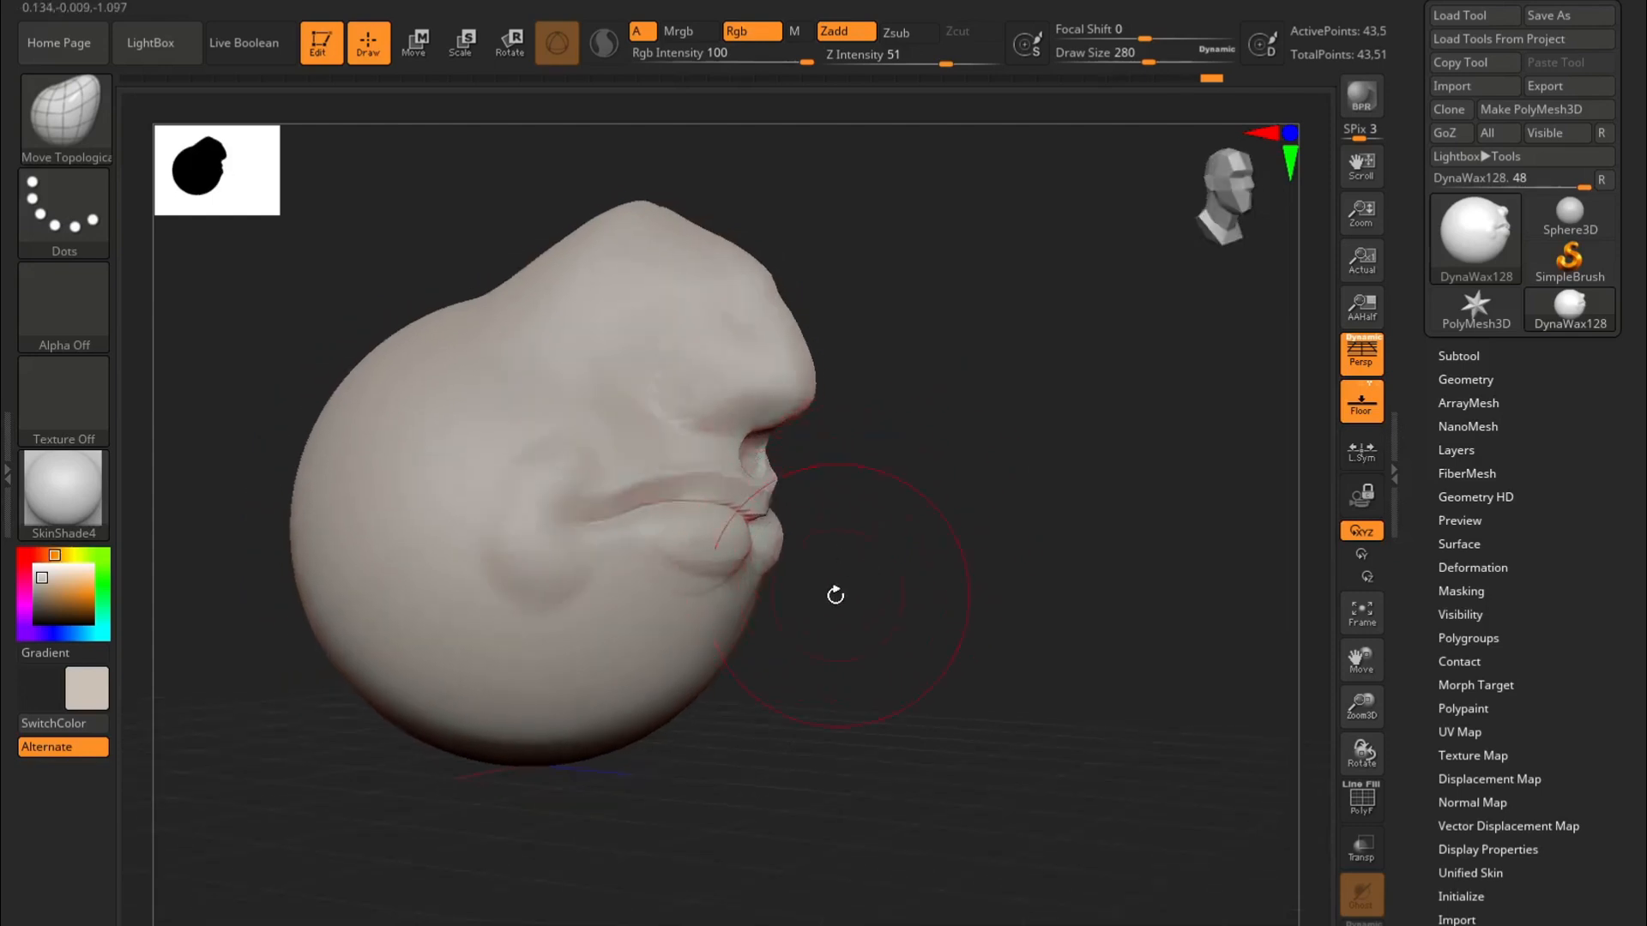
drag(819, 513, 850, 523)
Step: Push in the hollow beneath the lower lip with the Move Topological brush at draw size 172
key(space)
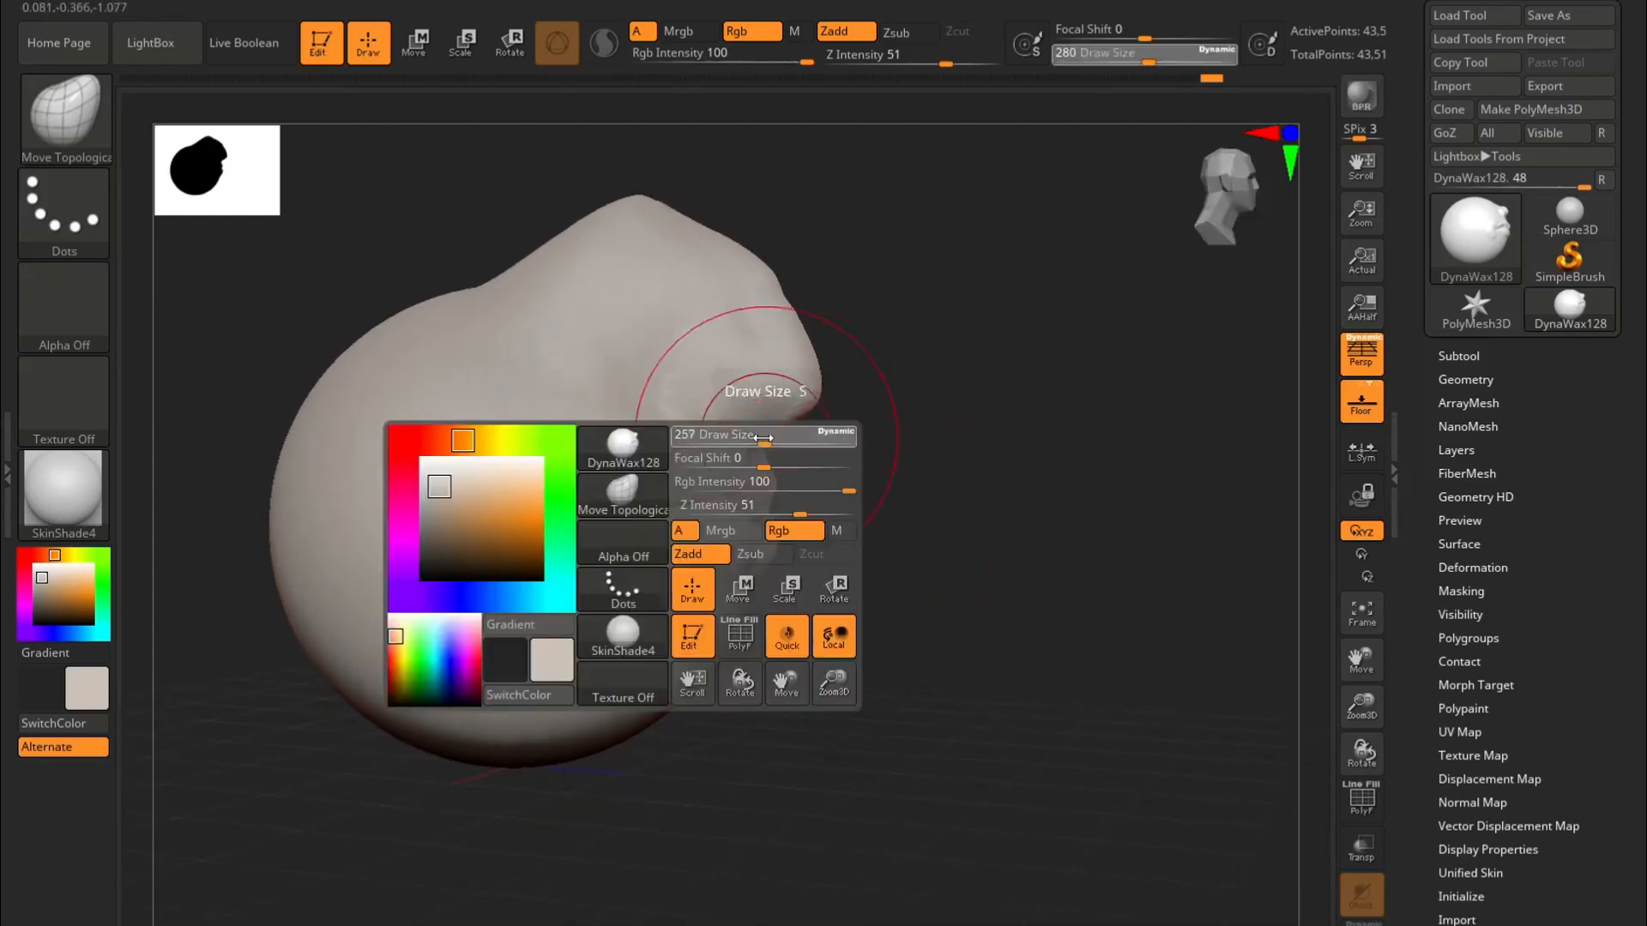
drag(766, 439, 756, 440)
key(space)
drag(747, 593, 666, 577)
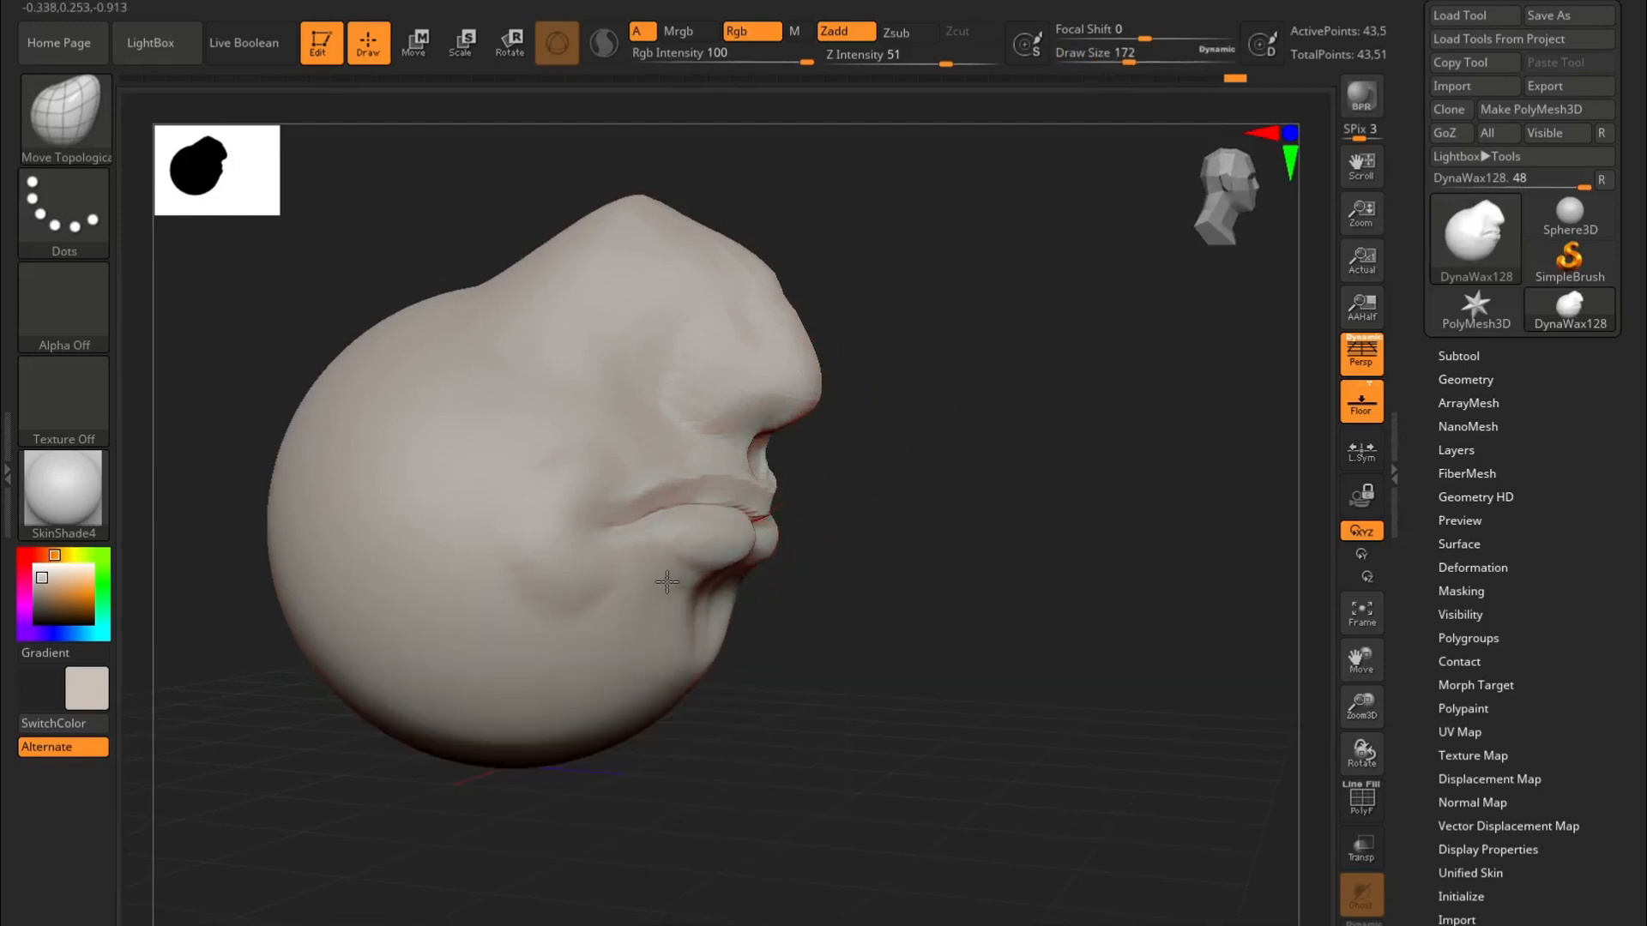
shift+drag(901, 592, 841, 611)
Step: Pull the chin forward and down and the lips slightly forward in profile at draw size 299
key(space)
drag(930, 516, 954, 517)
alt+drag(966, 673, 946, 589)
drag(823, 641, 1012, 617)
drag(856, 621, 766, 715)
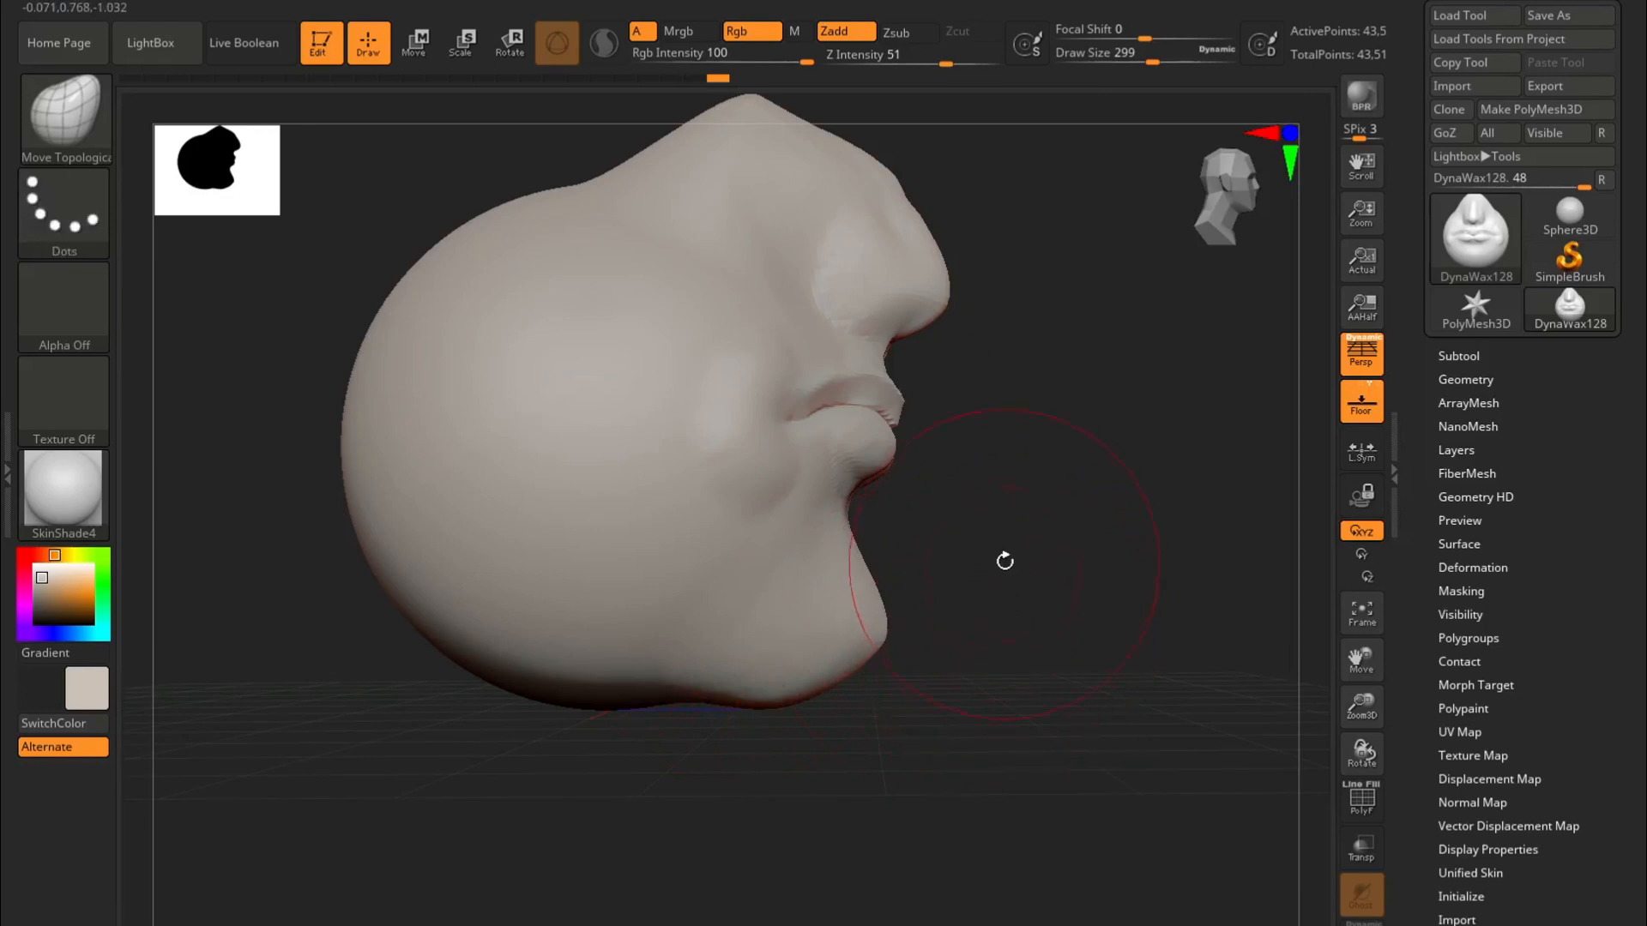
drag(1004, 569, 903, 520)
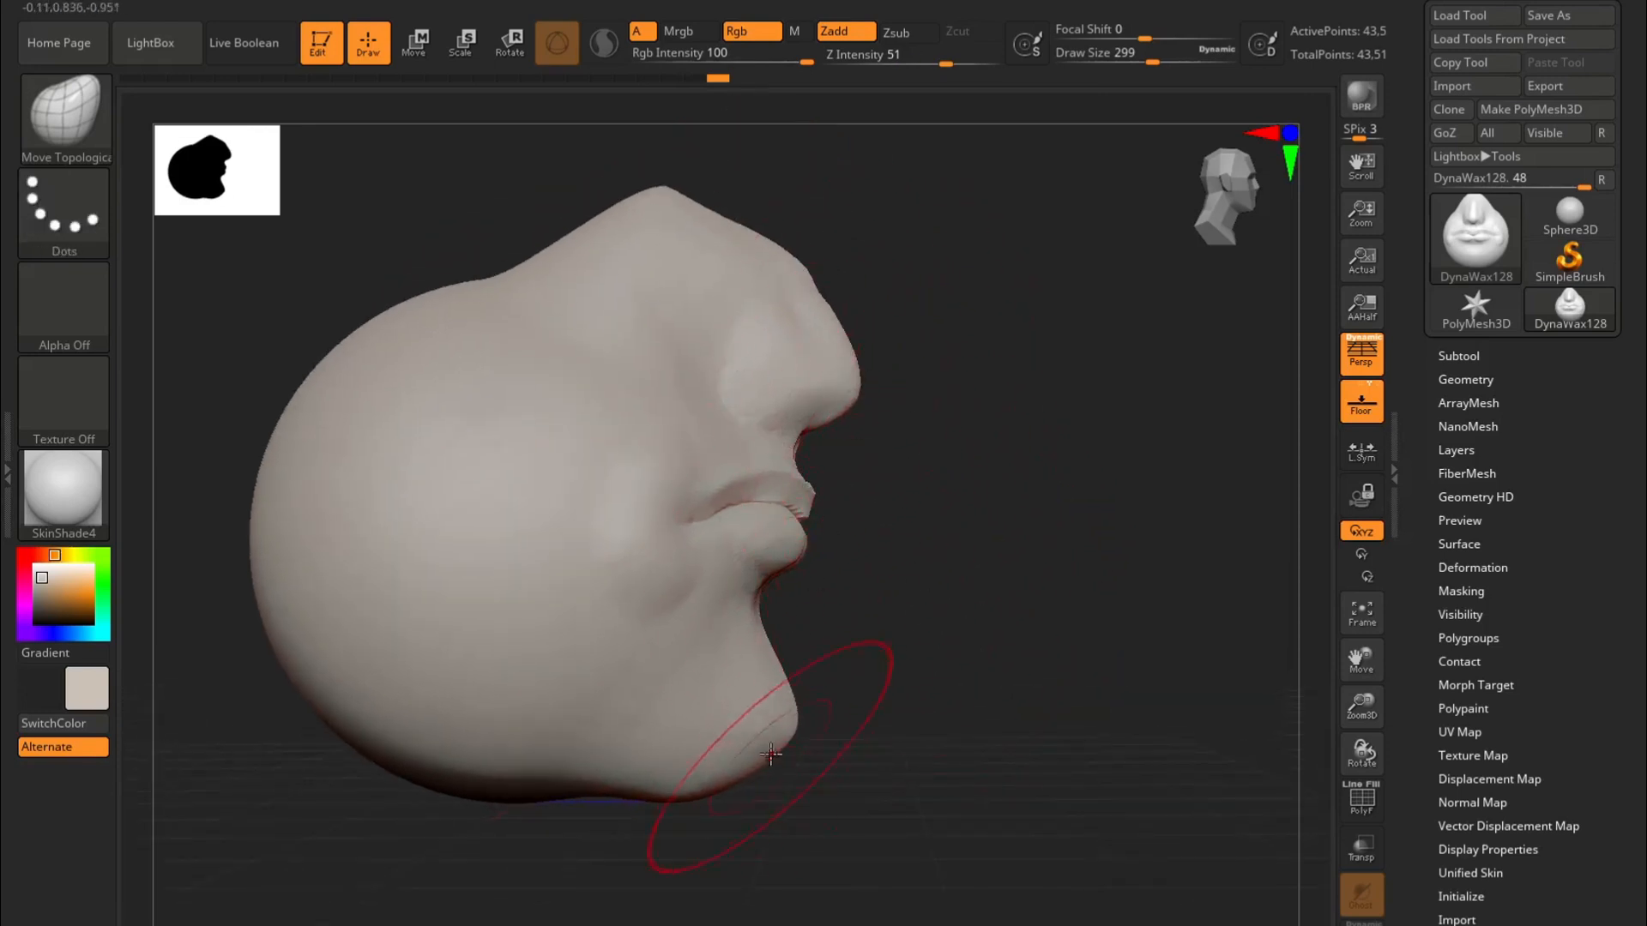
drag(799, 522, 815, 523)
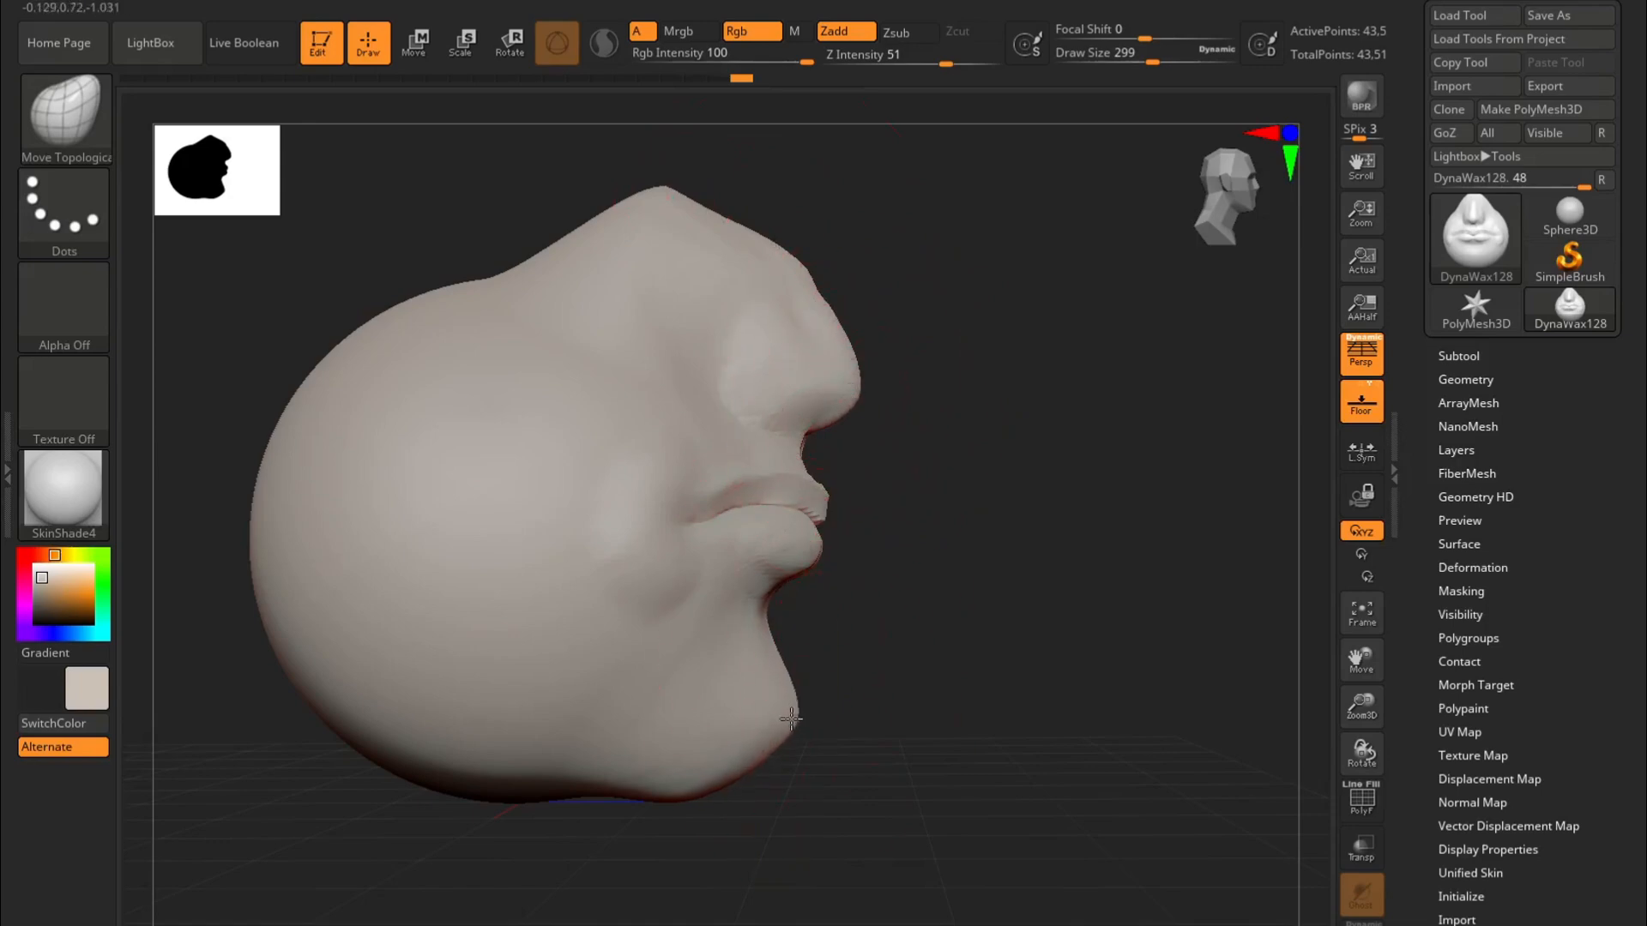
Step: Switch to the DamStandard brush with subtractive strokes at draw size 120
key(b)
key(d)
key(s)
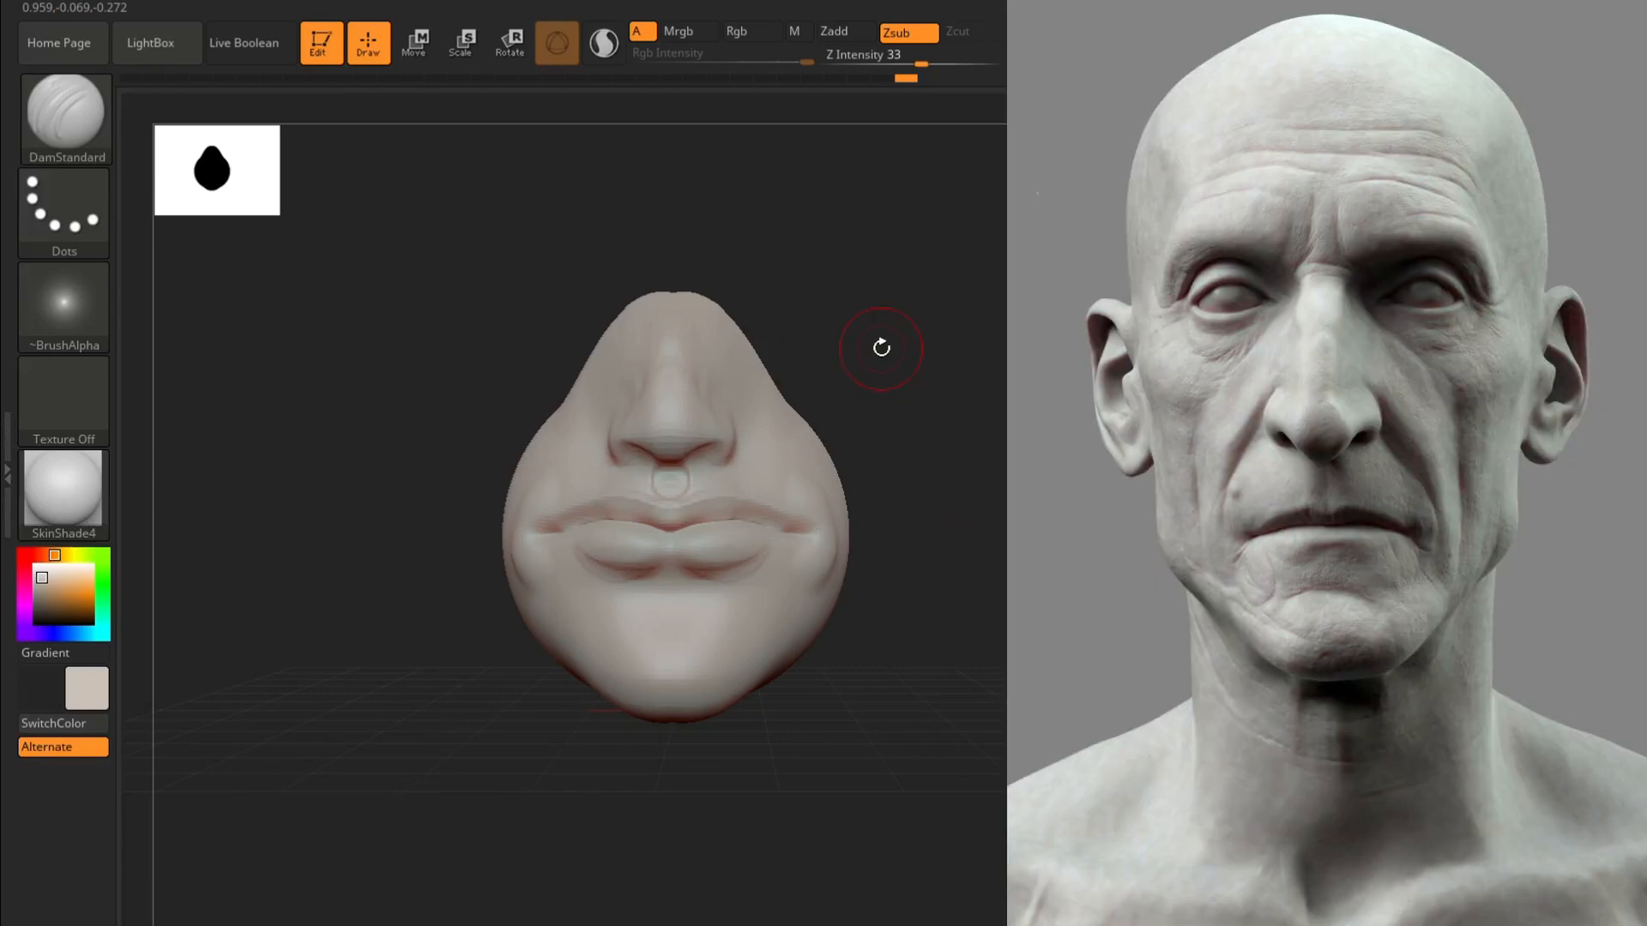
drag(881, 347, 989, 321)
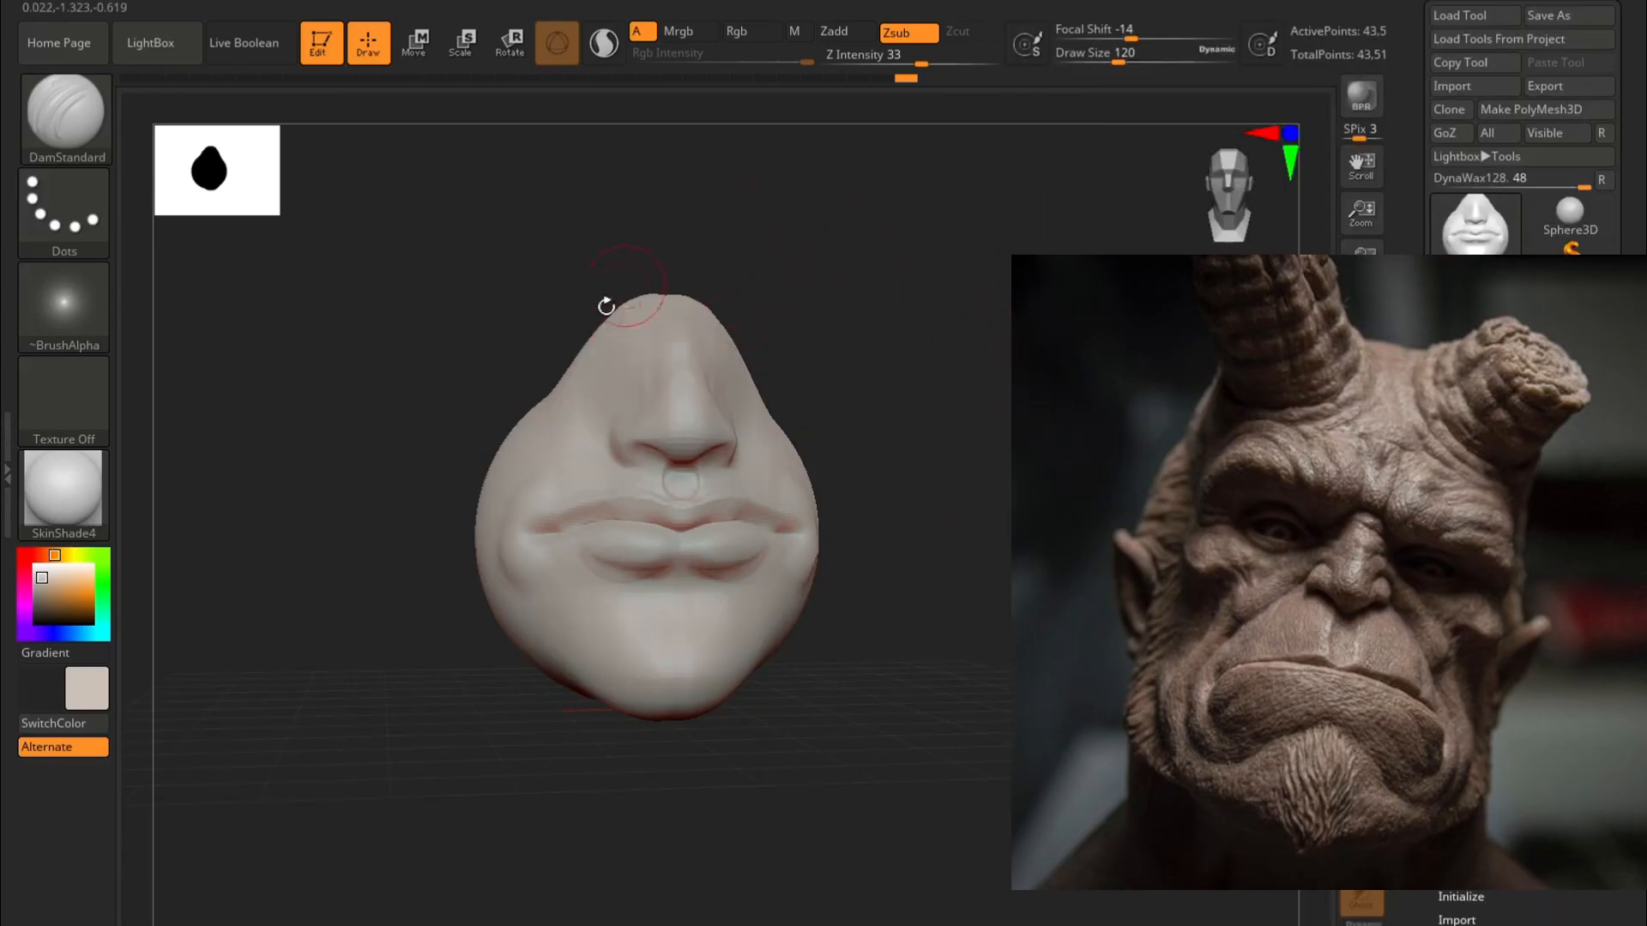
drag(606, 307, 883, 392)
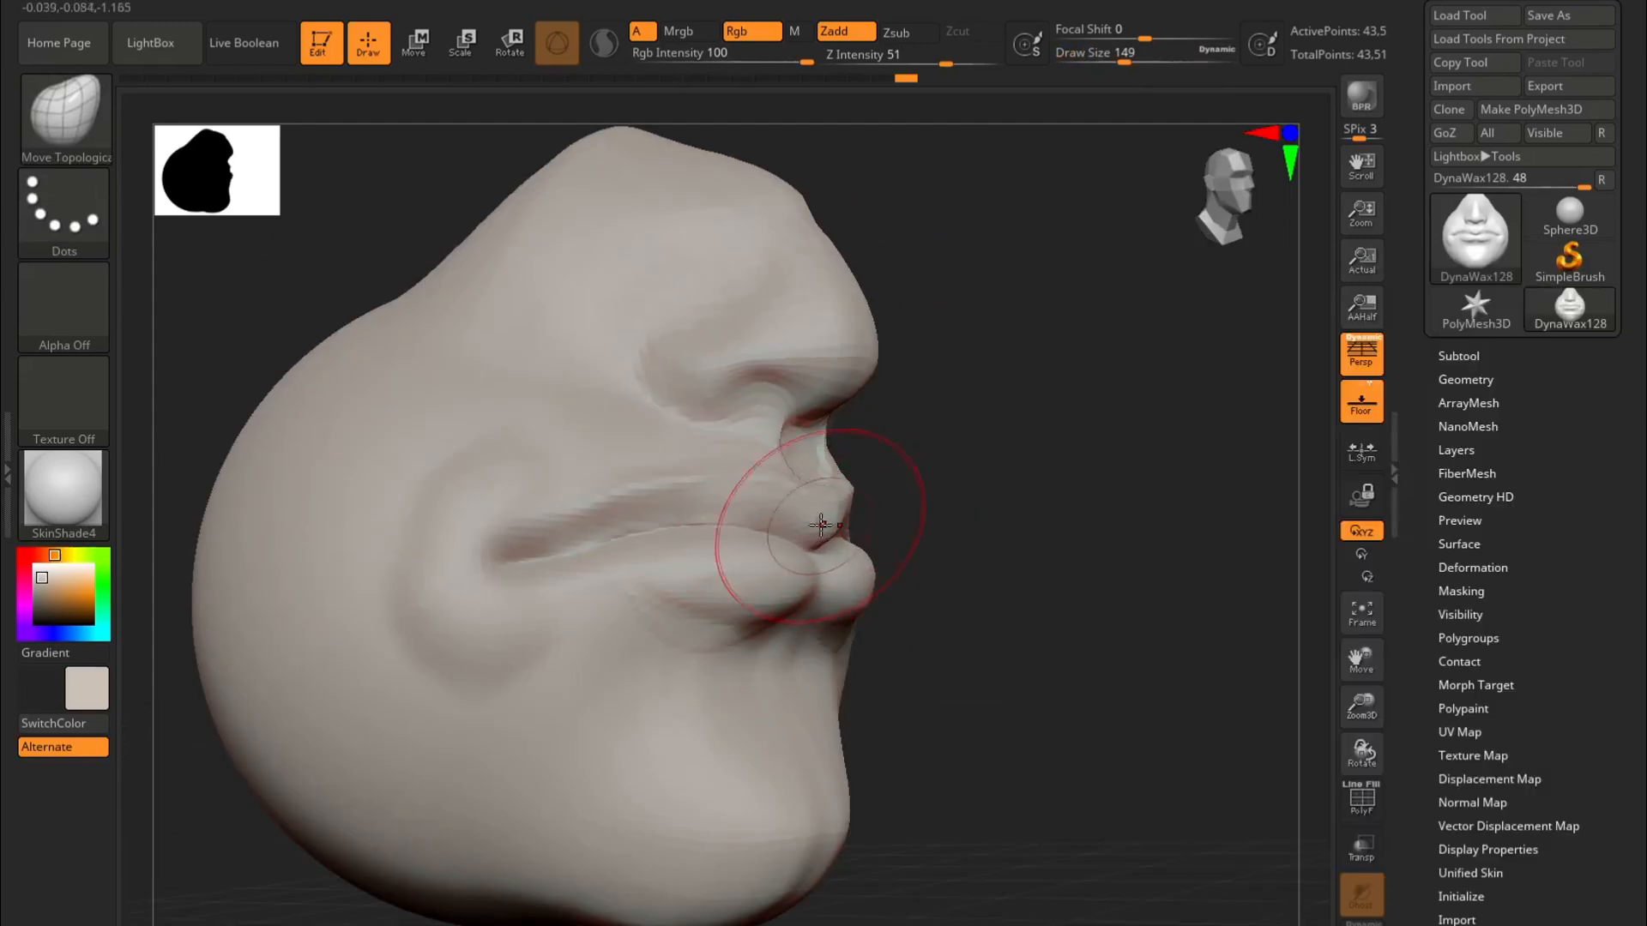
Step: Pull the middle of the lower lip's bottom edge downward with the Move Topological brush at draw size 149
shift+drag(998, 475, 849, 512)
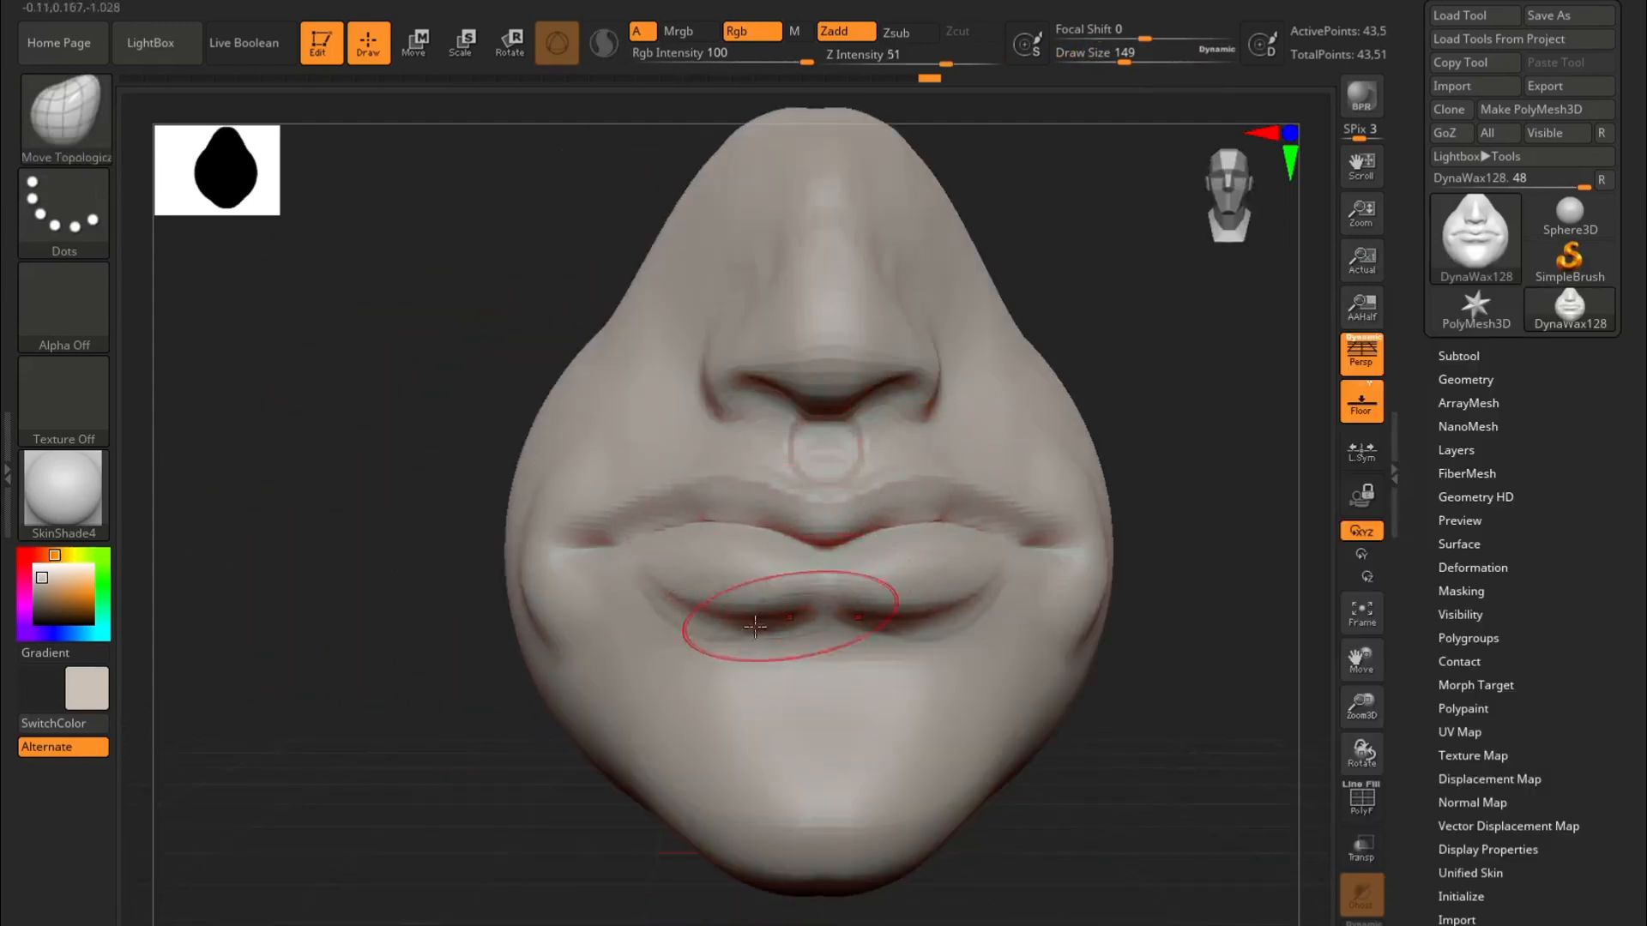
alt+drag(1232, 429, 1157, 435)
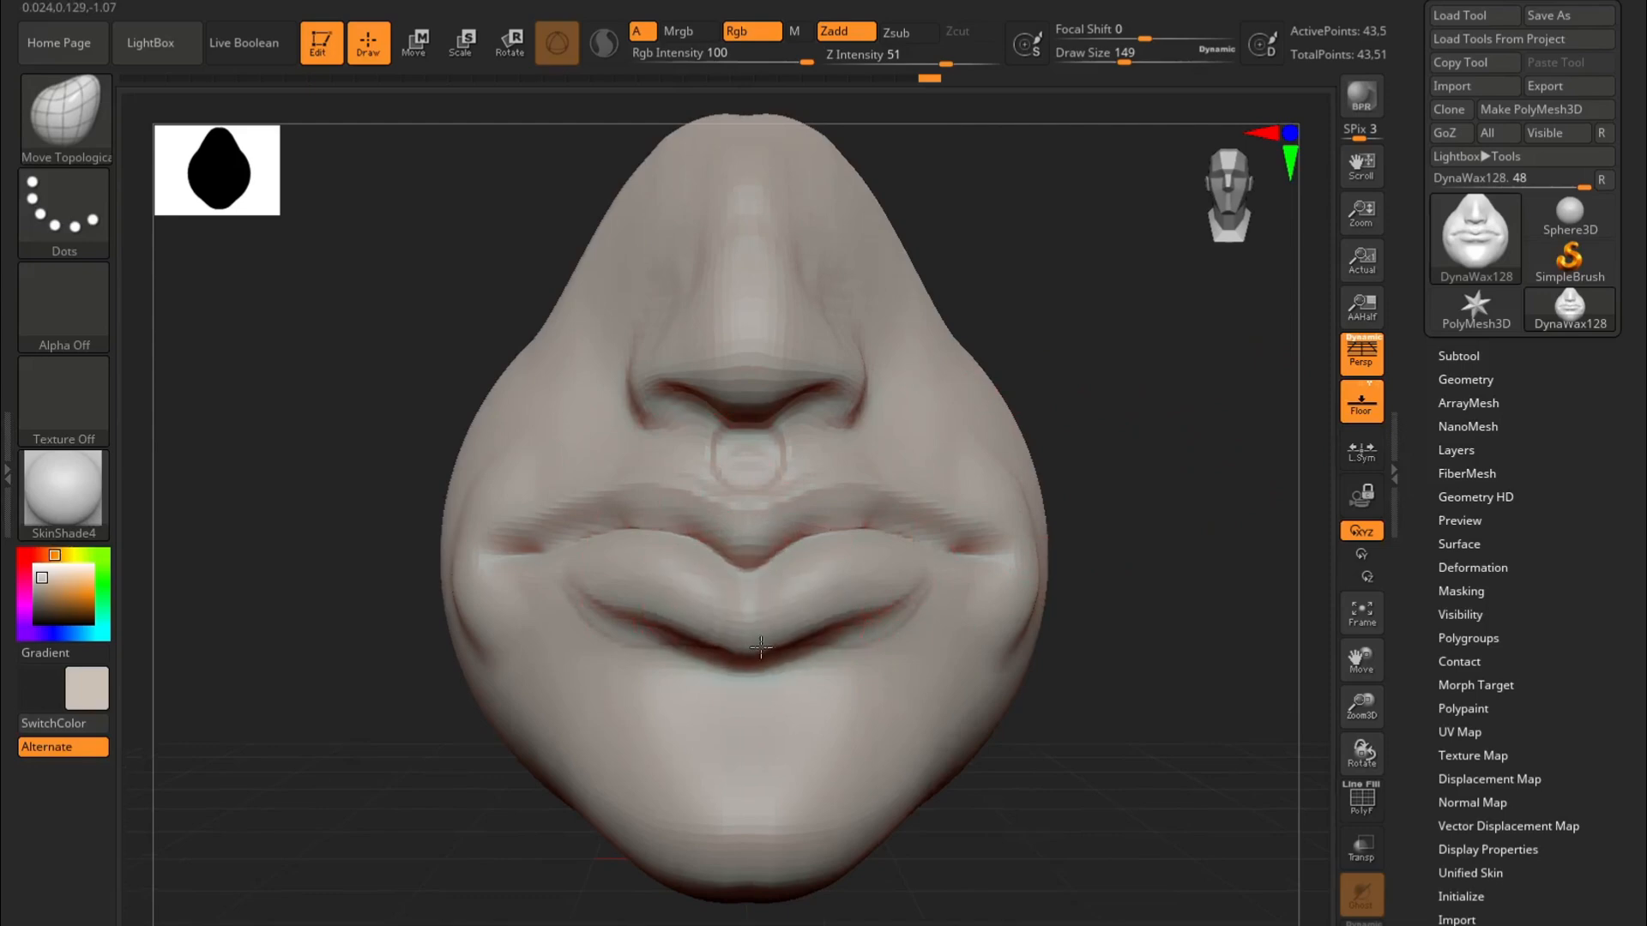
drag(860, 606, 897, 684)
Step: Try flattening the lower lip's bottom edge and reshaping the middle of the lips with the Move Topological brush at draw size 223
key(])
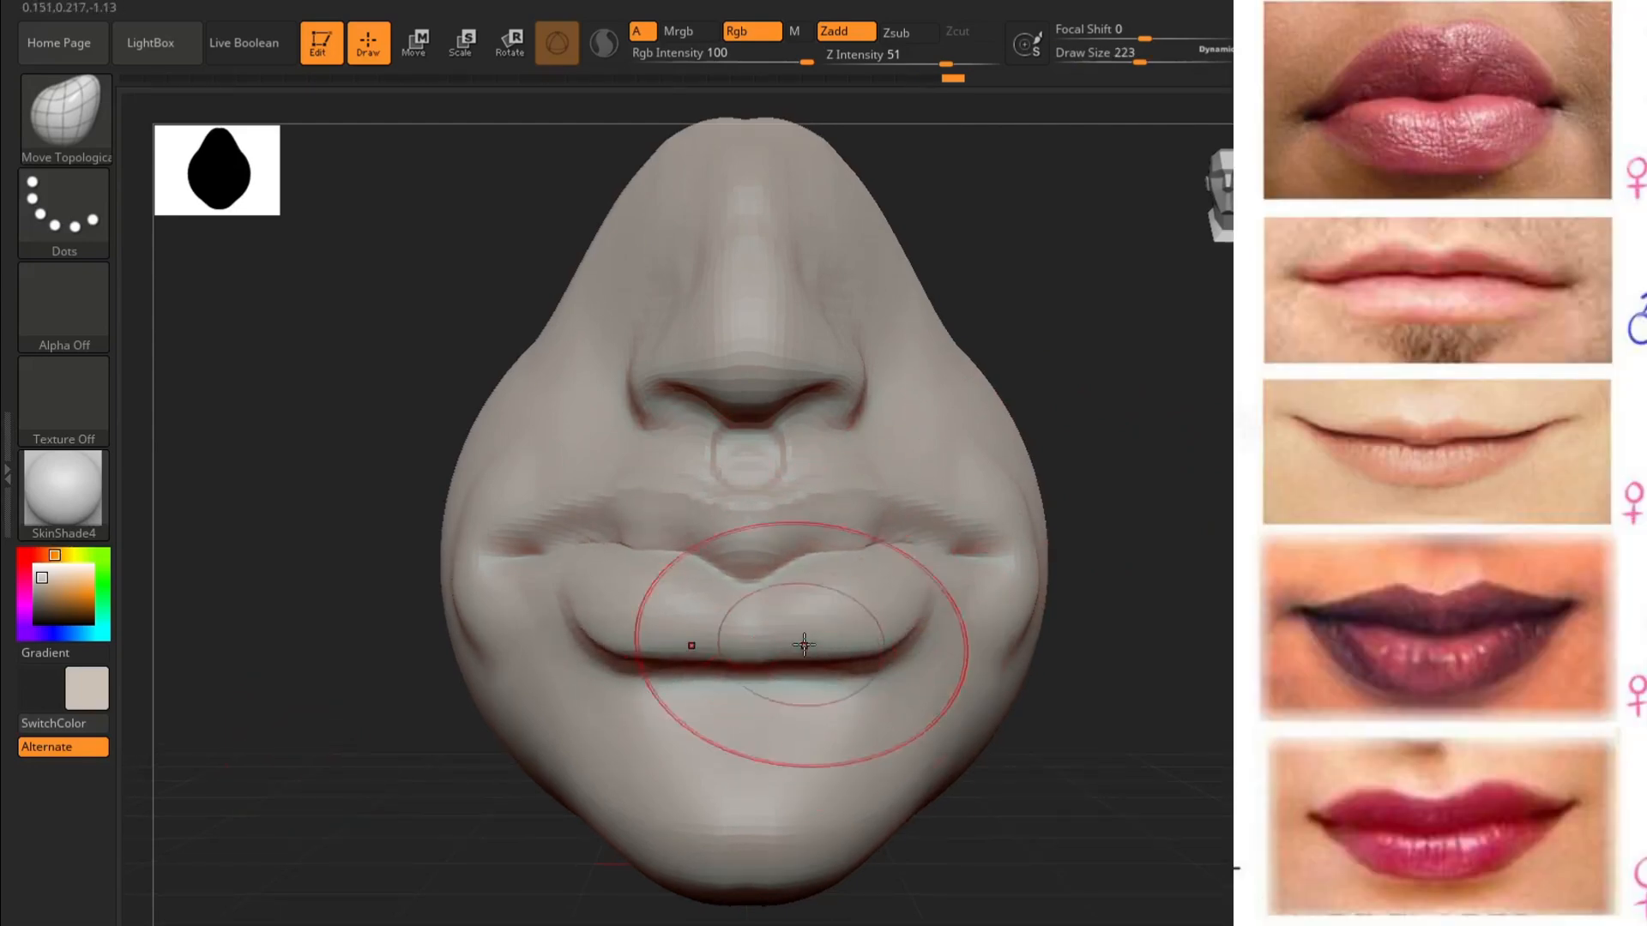
drag(1055, 503, 1022, 467)
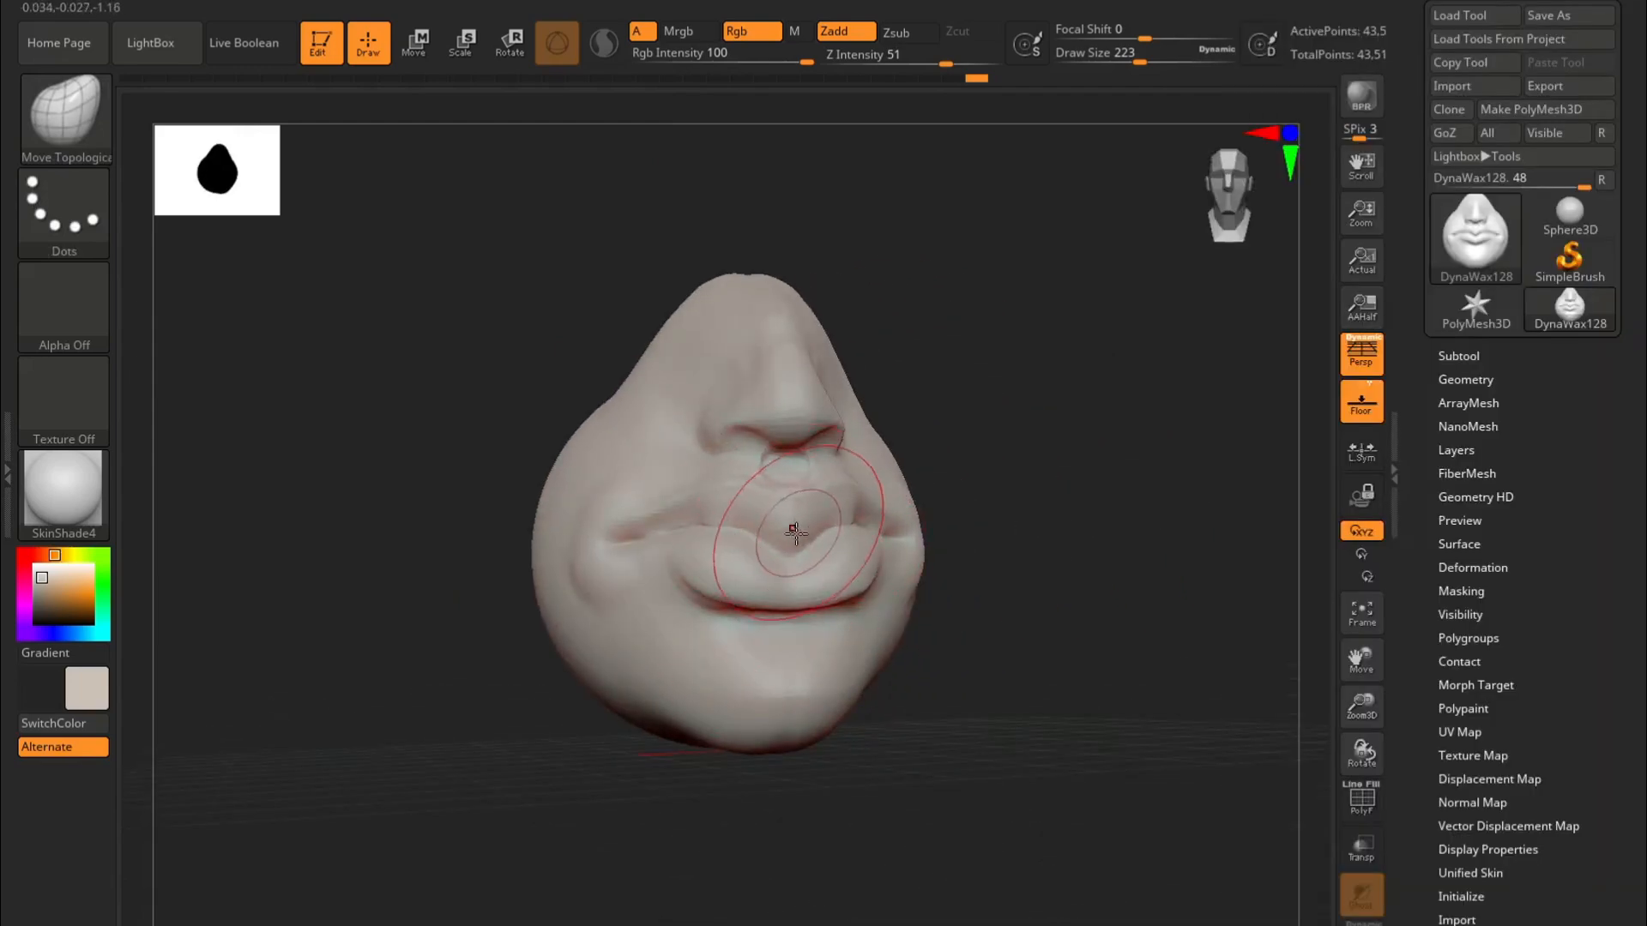
mouse_move(1036, 511)
mouse_down()
mouse_move(944, 515)
mouse_move(1032, 513)
mouse_move(956, 481)
mouse_move(969, 485)
mouse_up()
key(space)
drag(797, 522, 713, 539)
alt+drag(1029, 439, 1016, 441)
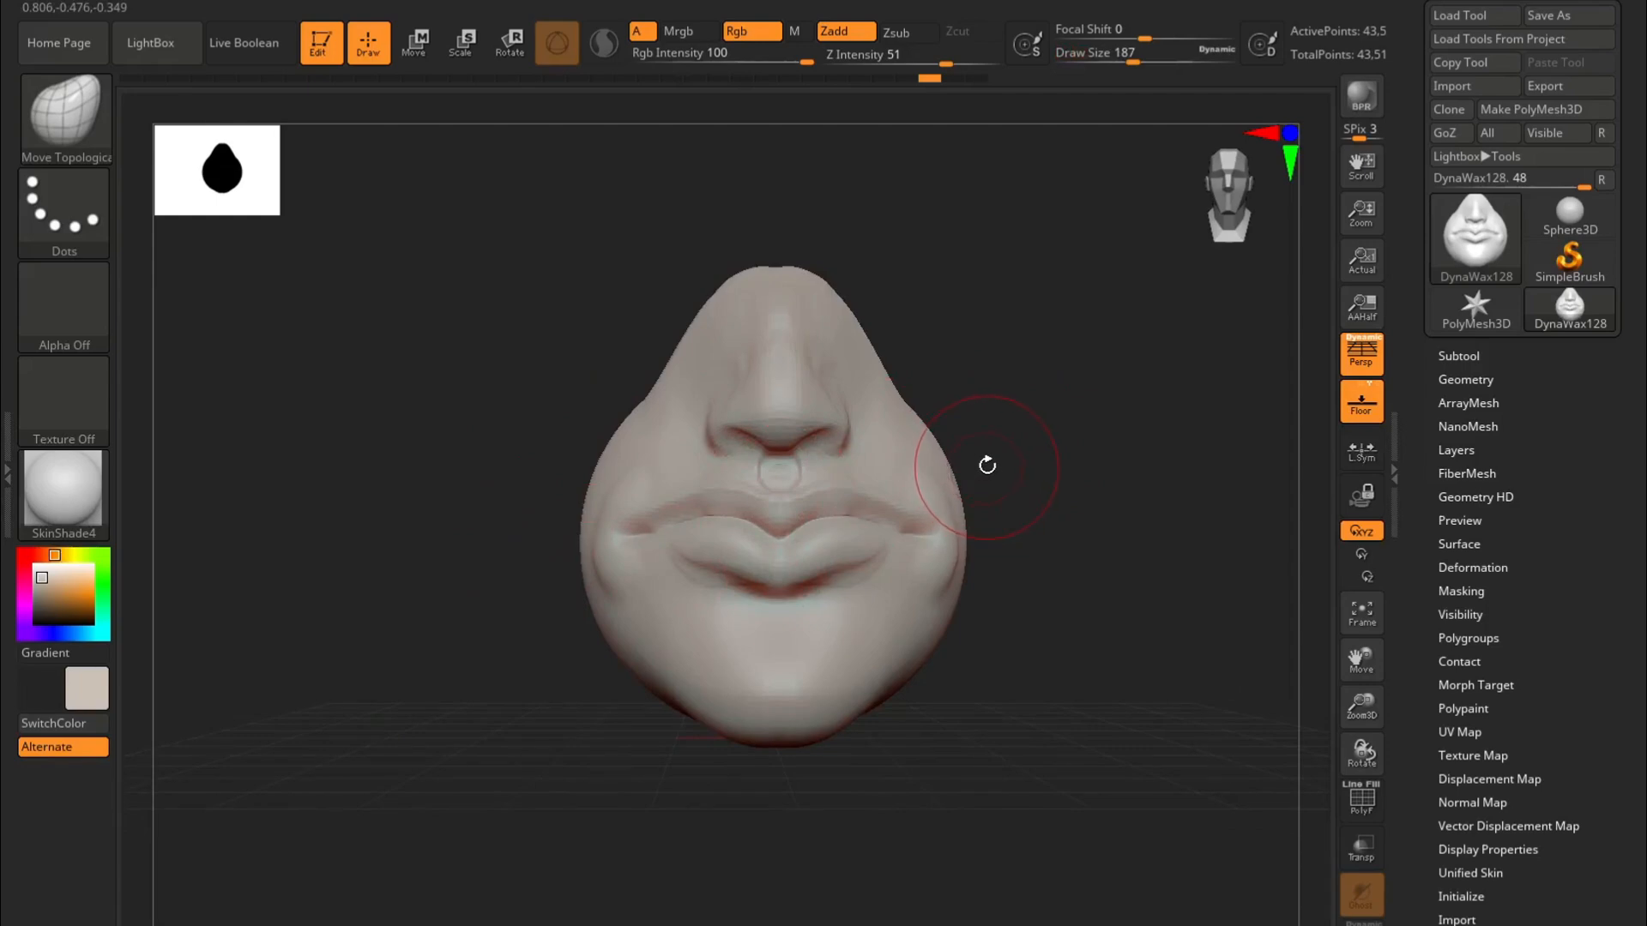
Step: Select the Standard brush at draw size 90 and fill the whole object with the current light skin colour
alt+drag(1005, 383, 1078, 434)
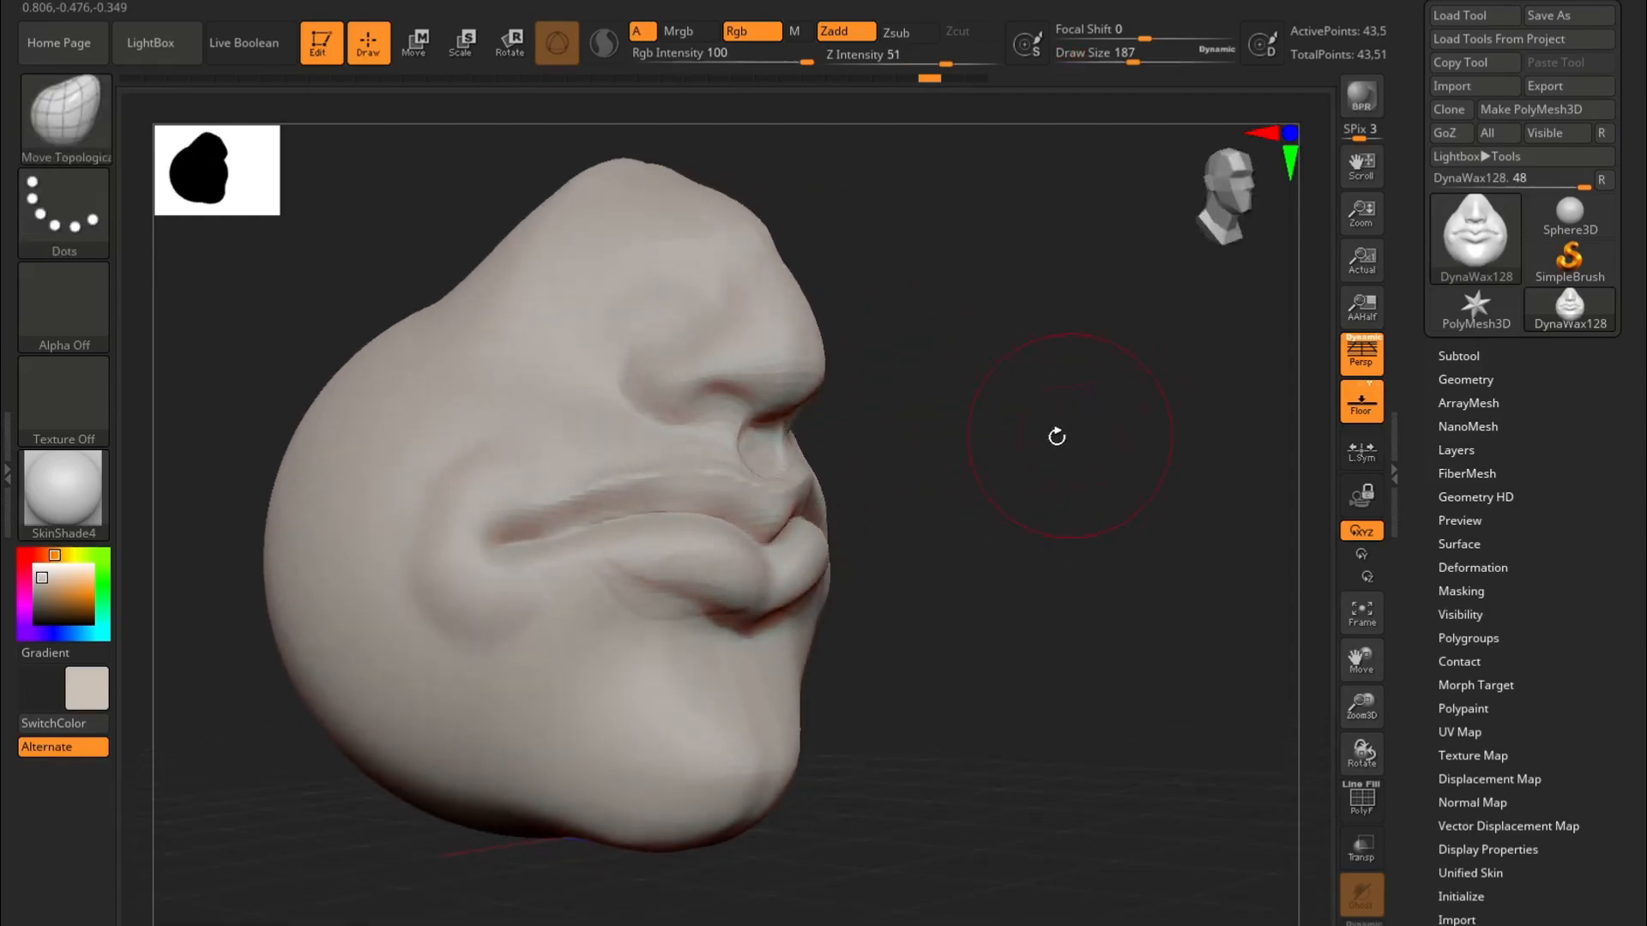
key(space)
drag(925, 424, 901, 424)
key(b)
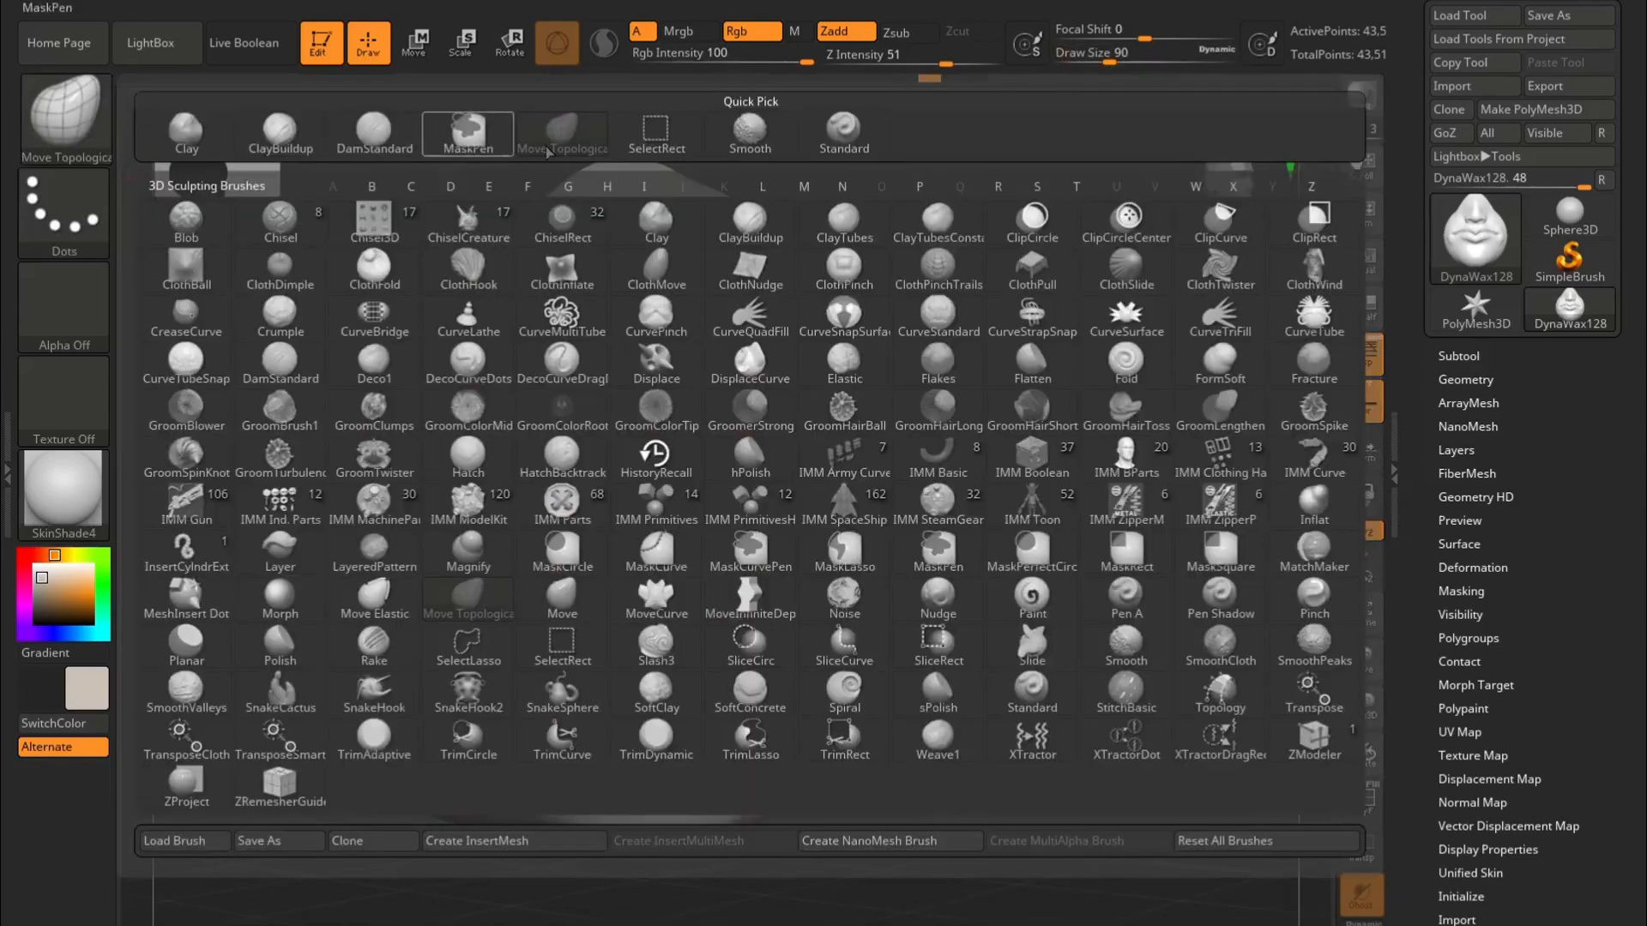
click(844, 138)
drag(1045, 427, 1088, 419)
click(120, 6)
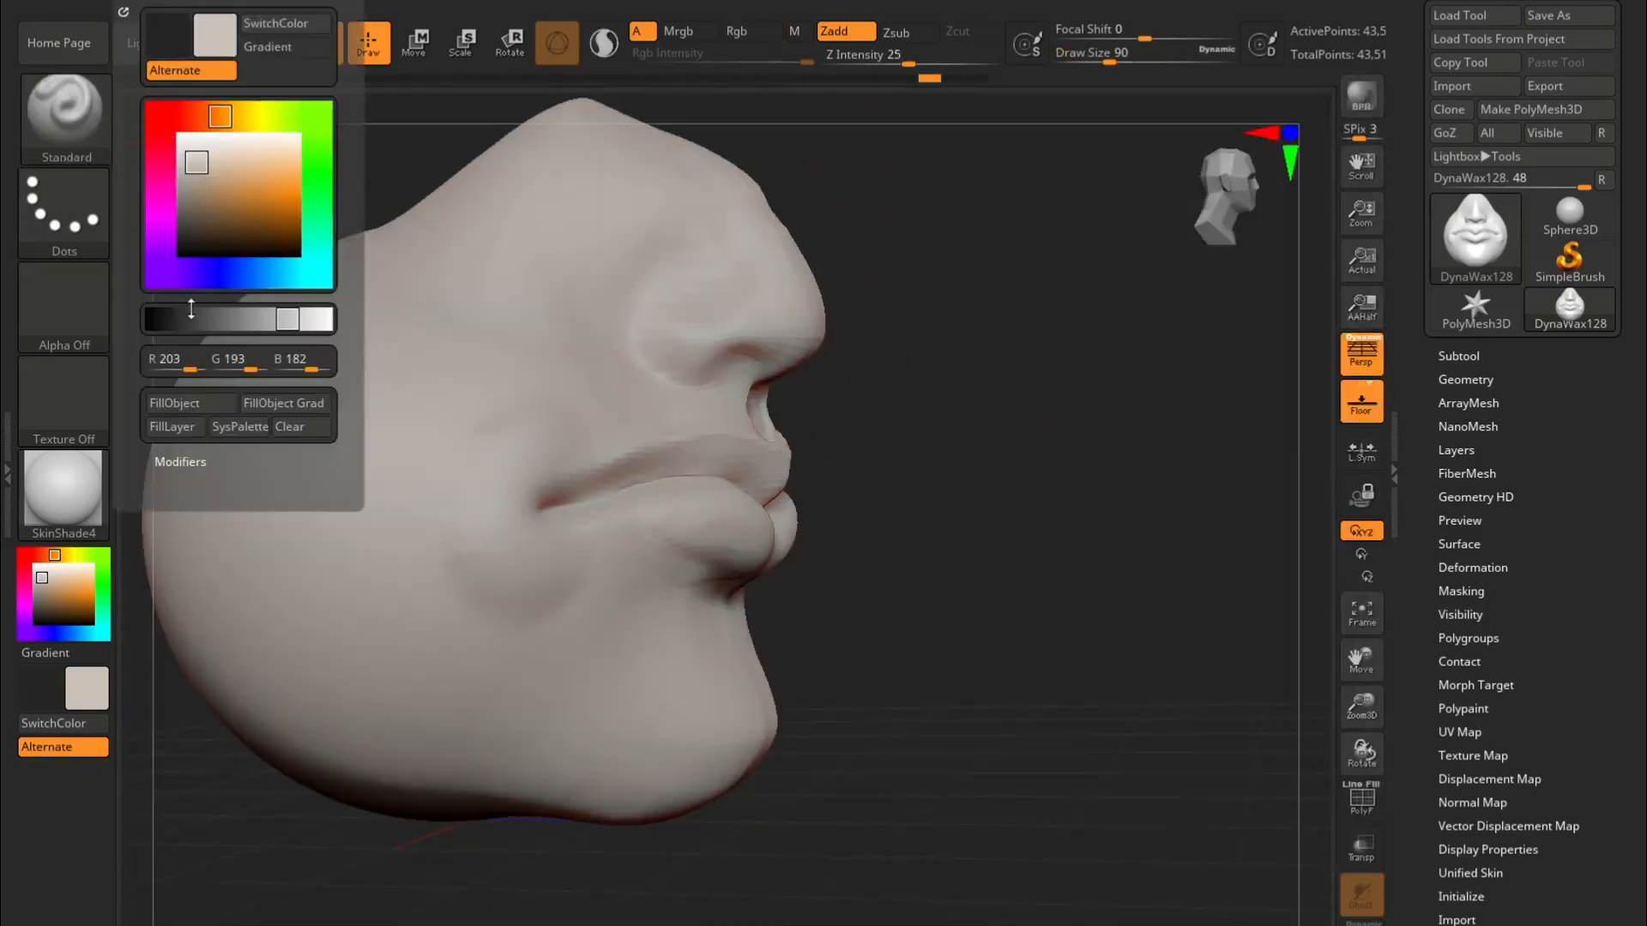
click(176, 401)
Step: Set the Standard brush to paint only in brown, with Zadd off, RGB intensity 61 and draw size 49
click(51, 595)
click(845, 32)
key(space)
click(757, 513)
drag(747, 469, 733, 469)
mouse_move(812, 423)
alt+mouse_down()
mouse_move(886, 433)
mouse_move(549, 455)
alt+mouse_up()
drag(420, 786, 592, 772)
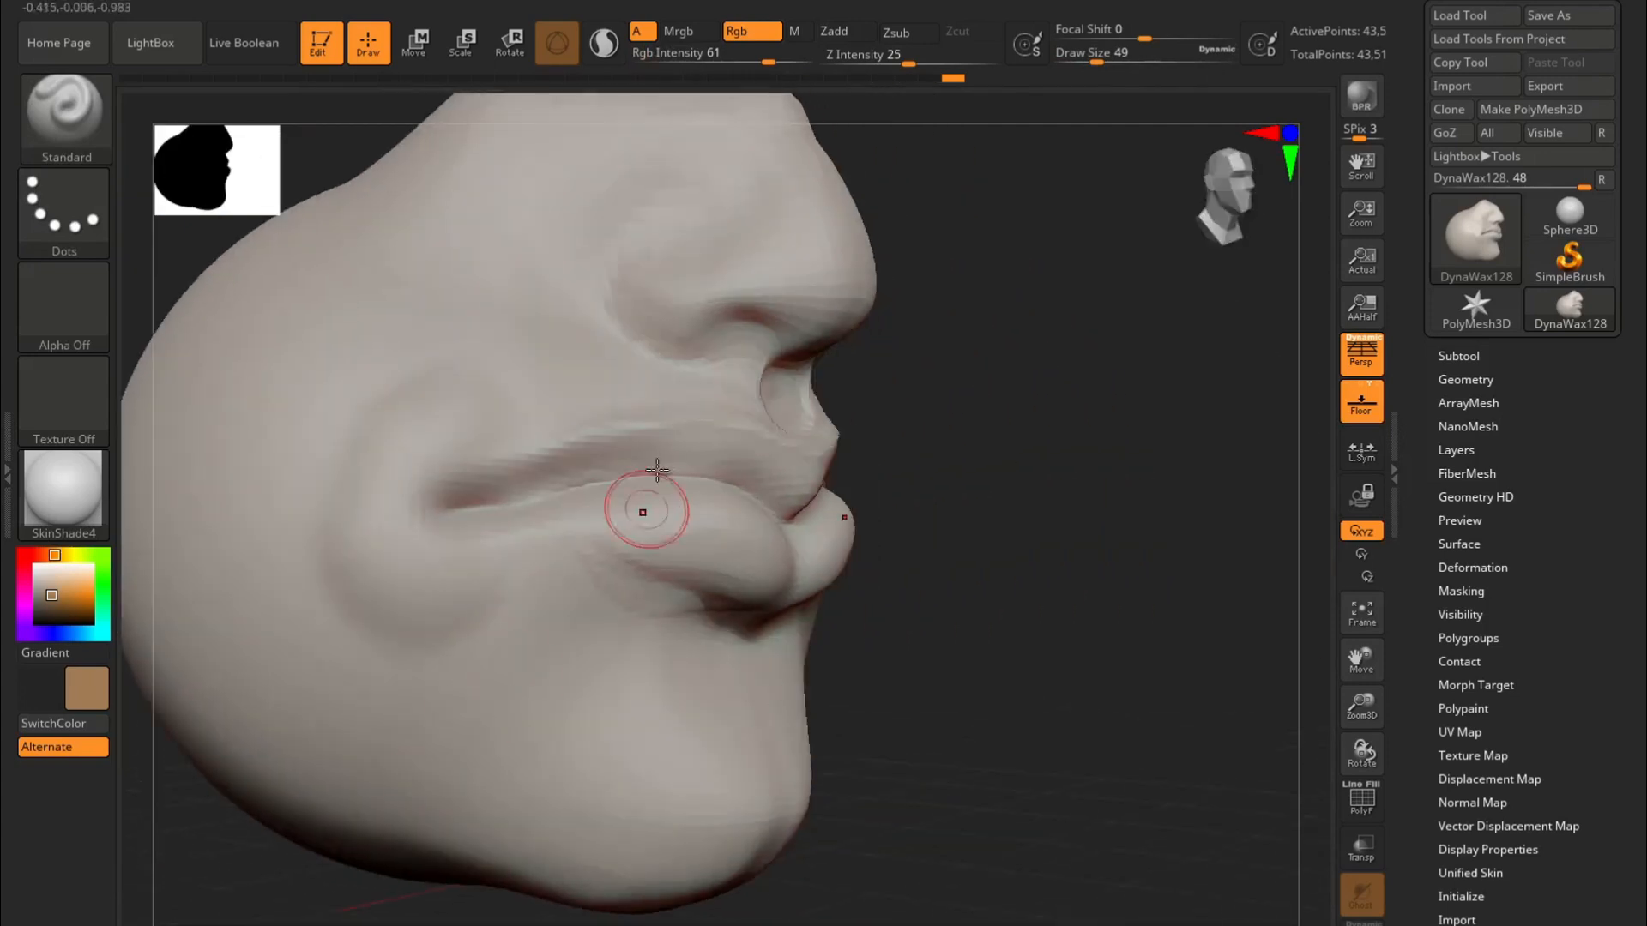
Step: Paint a brown vertical band on the side of the mouth, running from above the upper lip down across the lower lip
drag(909, 429, 1012, 429)
drag(915, 460, 753, 345)
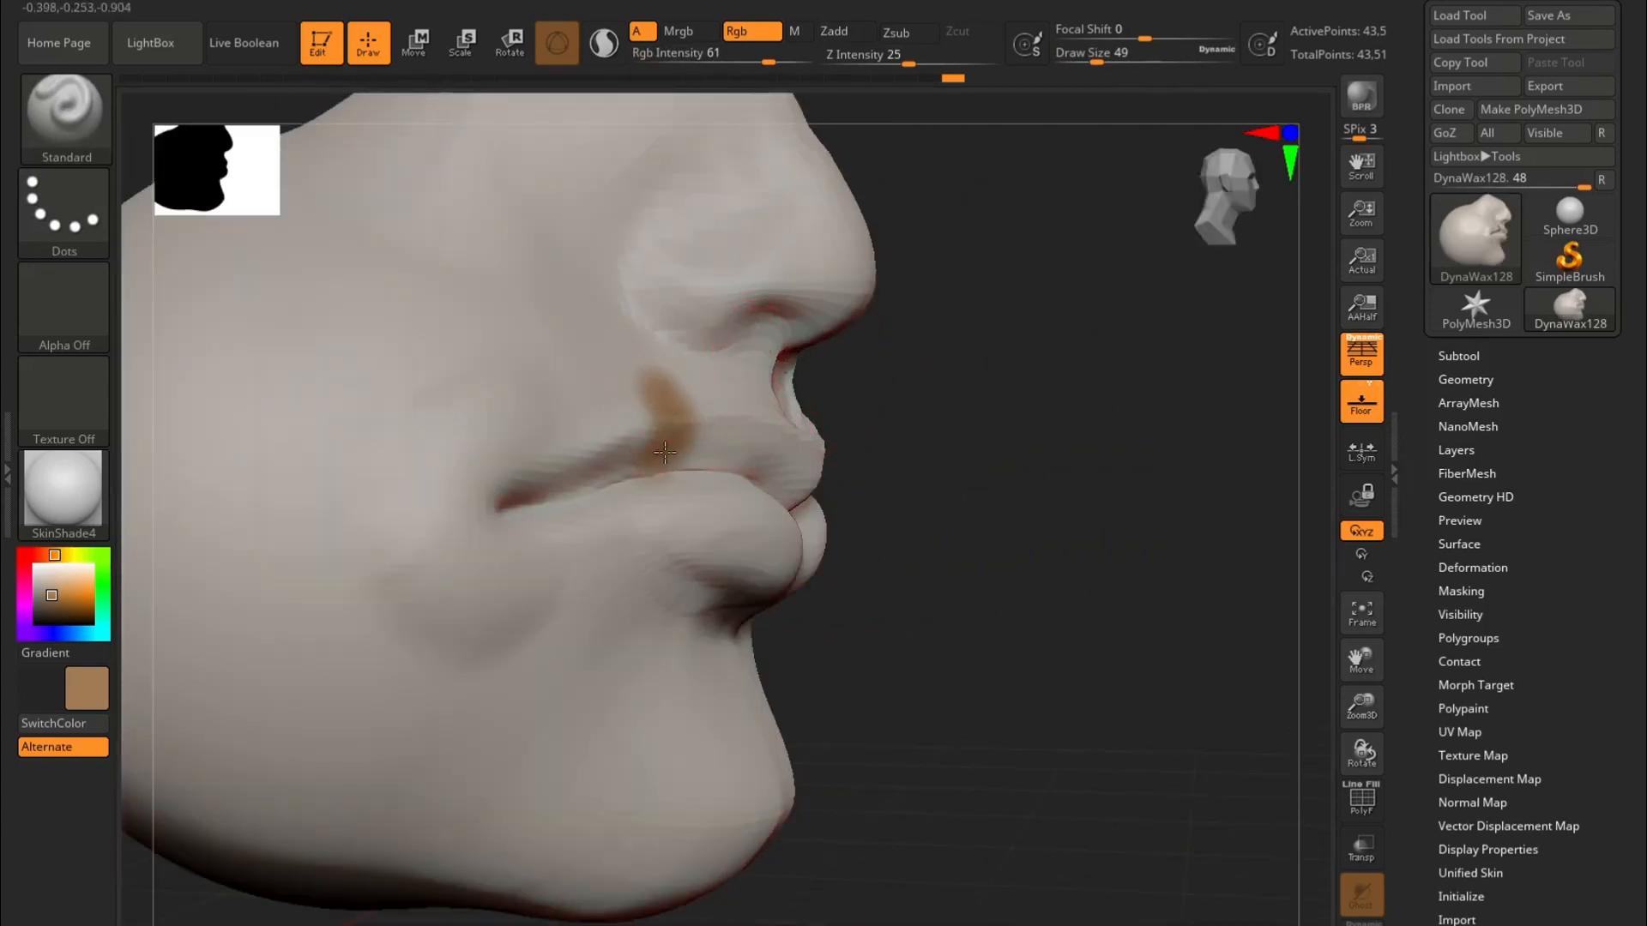
drag(673, 404, 674, 446)
drag(913, 446, 965, 446)
mouse_move(658, 343)
mouse_down()
mouse_move(655, 556)
mouse_move(637, 563)
mouse_up()
drag(920, 429, 839, 455)
mouse_move(912, 391)
mouse_down()
mouse_move(883, 364)
mouse_move(967, 371)
mouse_move(929, 466)
mouse_move(992, 529)
mouse_move(818, 586)
mouse_up()
Step: Paint the upper and lower lips brown between the side bands at draw size 74
key(space)
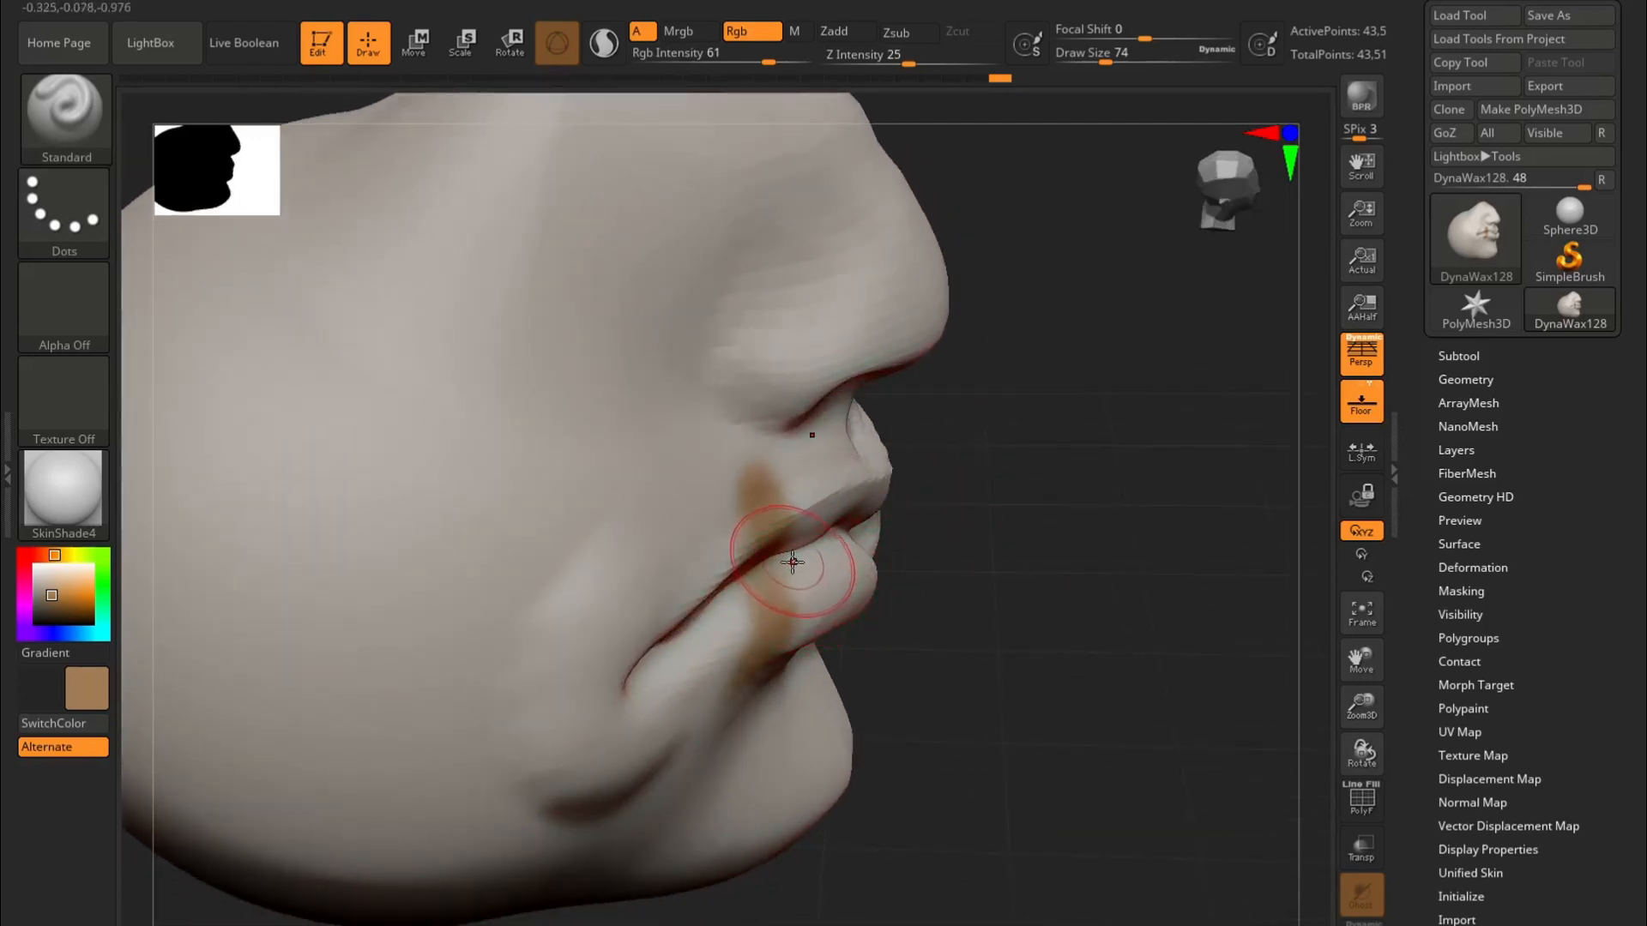
mouse_move(930, 573)
mouse_down()
mouse_move(883, 485)
mouse_move(952, 558)
mouse_move(867, 514)
mouse_move(903, 528)
mouse_move(938, 503)
mouse_move(879, 425)
mouse_up()
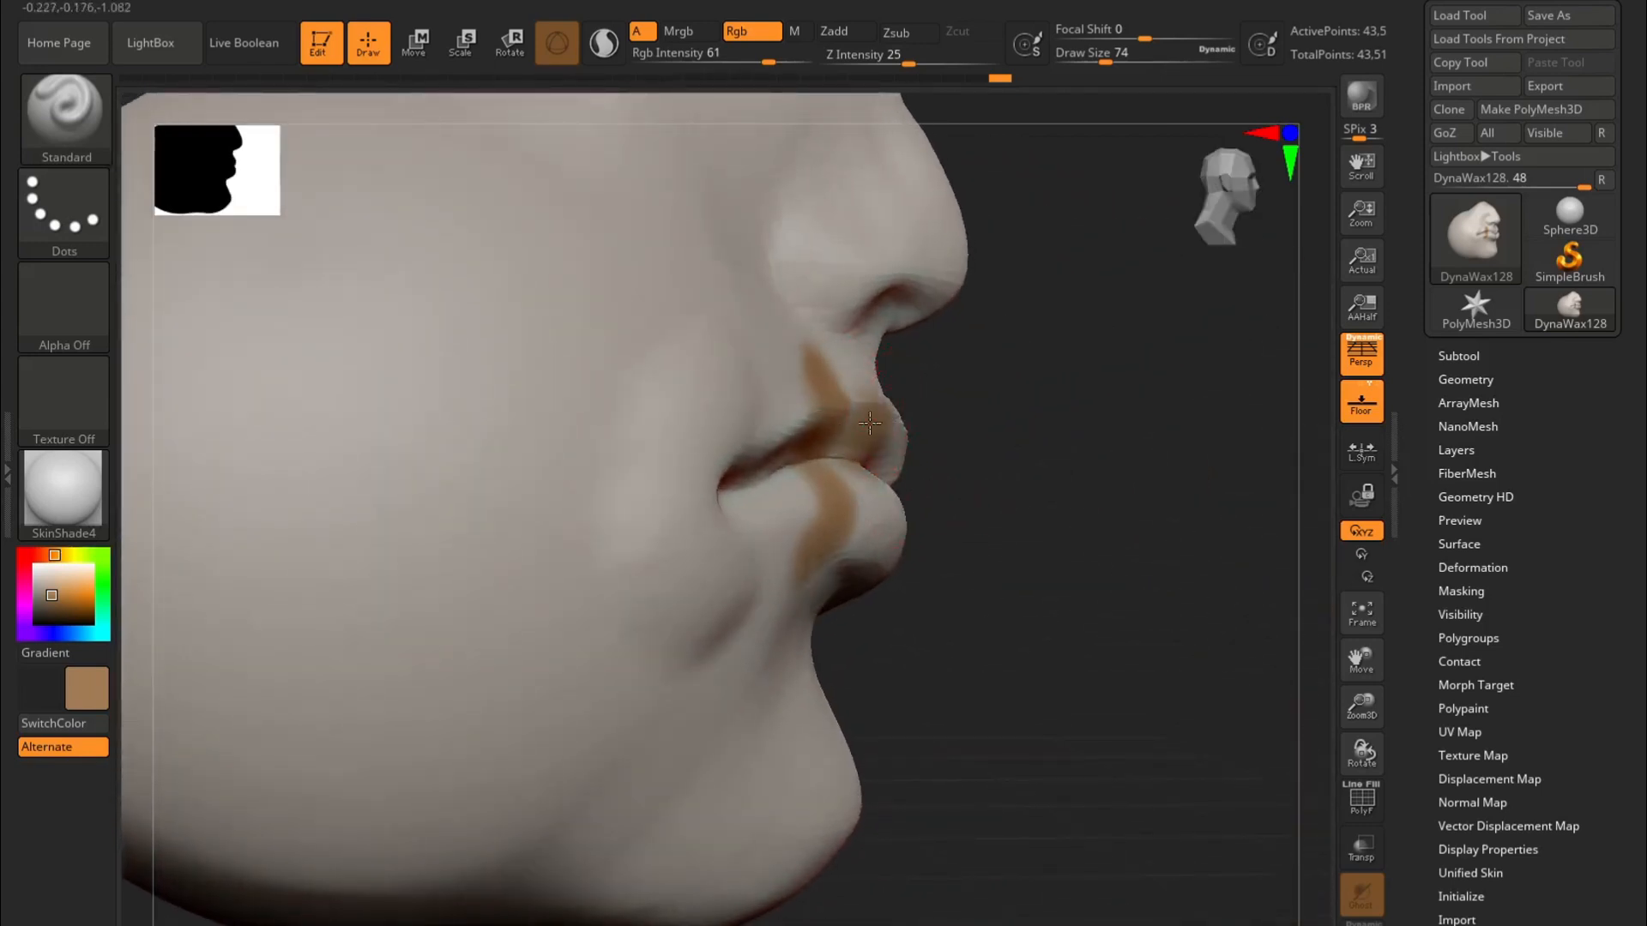
drag(868, 472, 932, 488)
drag(898, 583, 1132, 647)
alt+drag(489, 775, 361, 763)
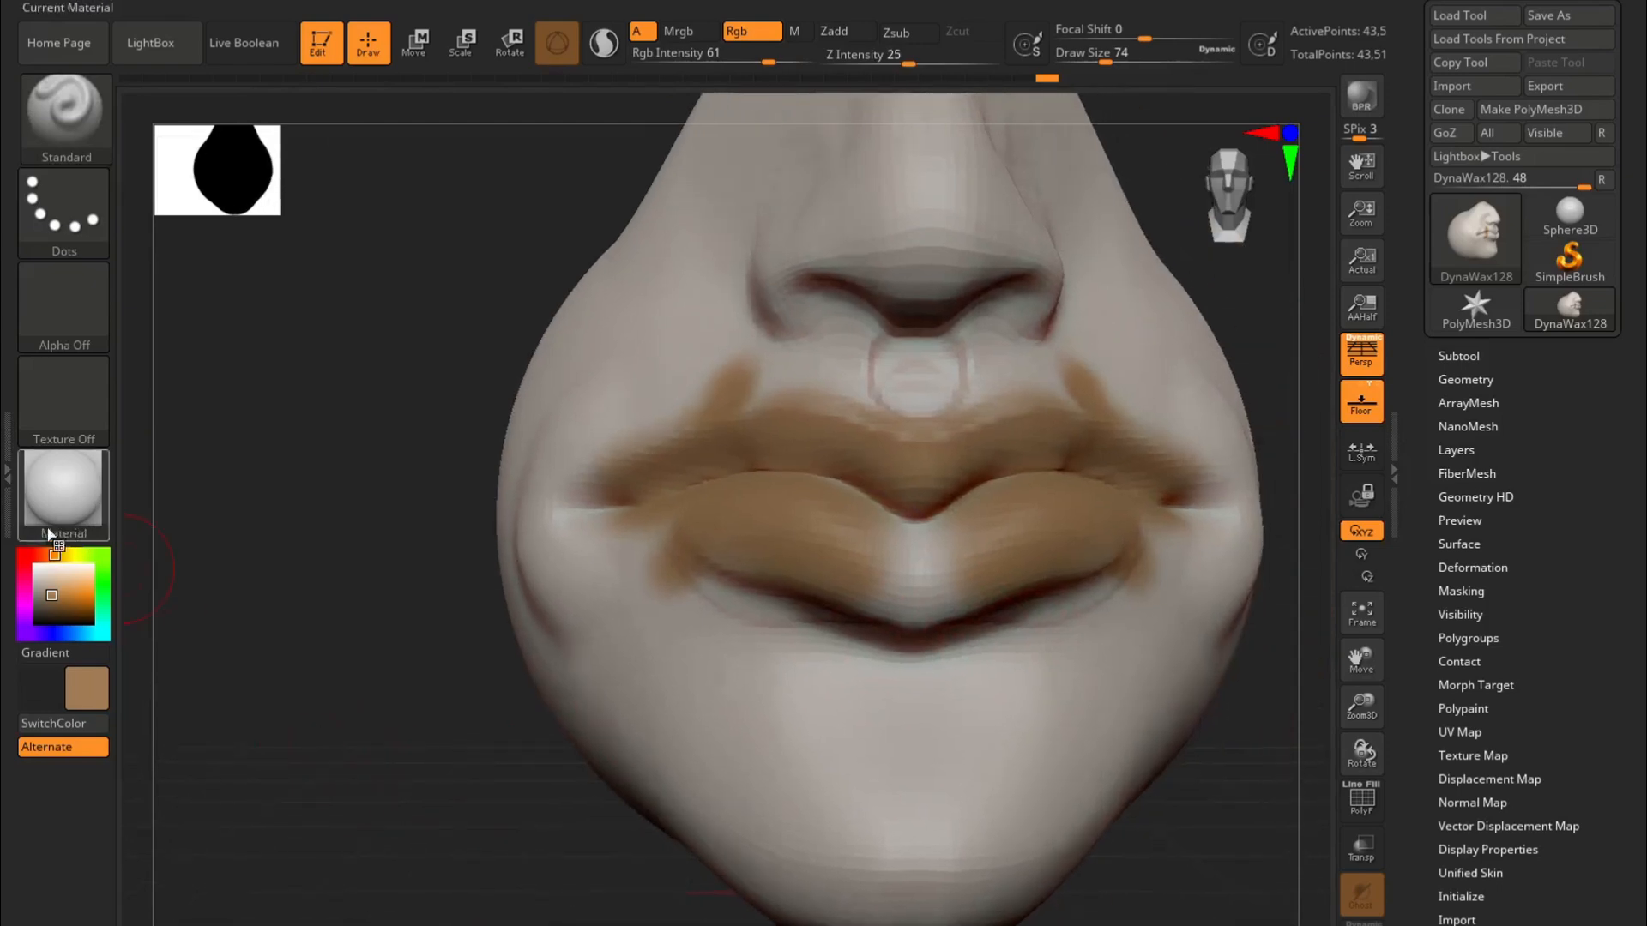
Step: Choose a light pink colour and paint it over the brown on both lips
click(41, 556)
click(65, 578)
drag(950, 525, 1141, 549)
mouse_move(721, 557)
mouse_down()
mouse_move(643, 552)
mouse_move(755, 557)
mouse_up()
mouse_move(820, 500)
shift+mouse_down()
mouse_move(875, 486)
mouse_move(822, 502)
shift+mouse_up()
shift+drag(942, 538, 896, 573)
ctrl+right_drag(860, 573, 856, 533)
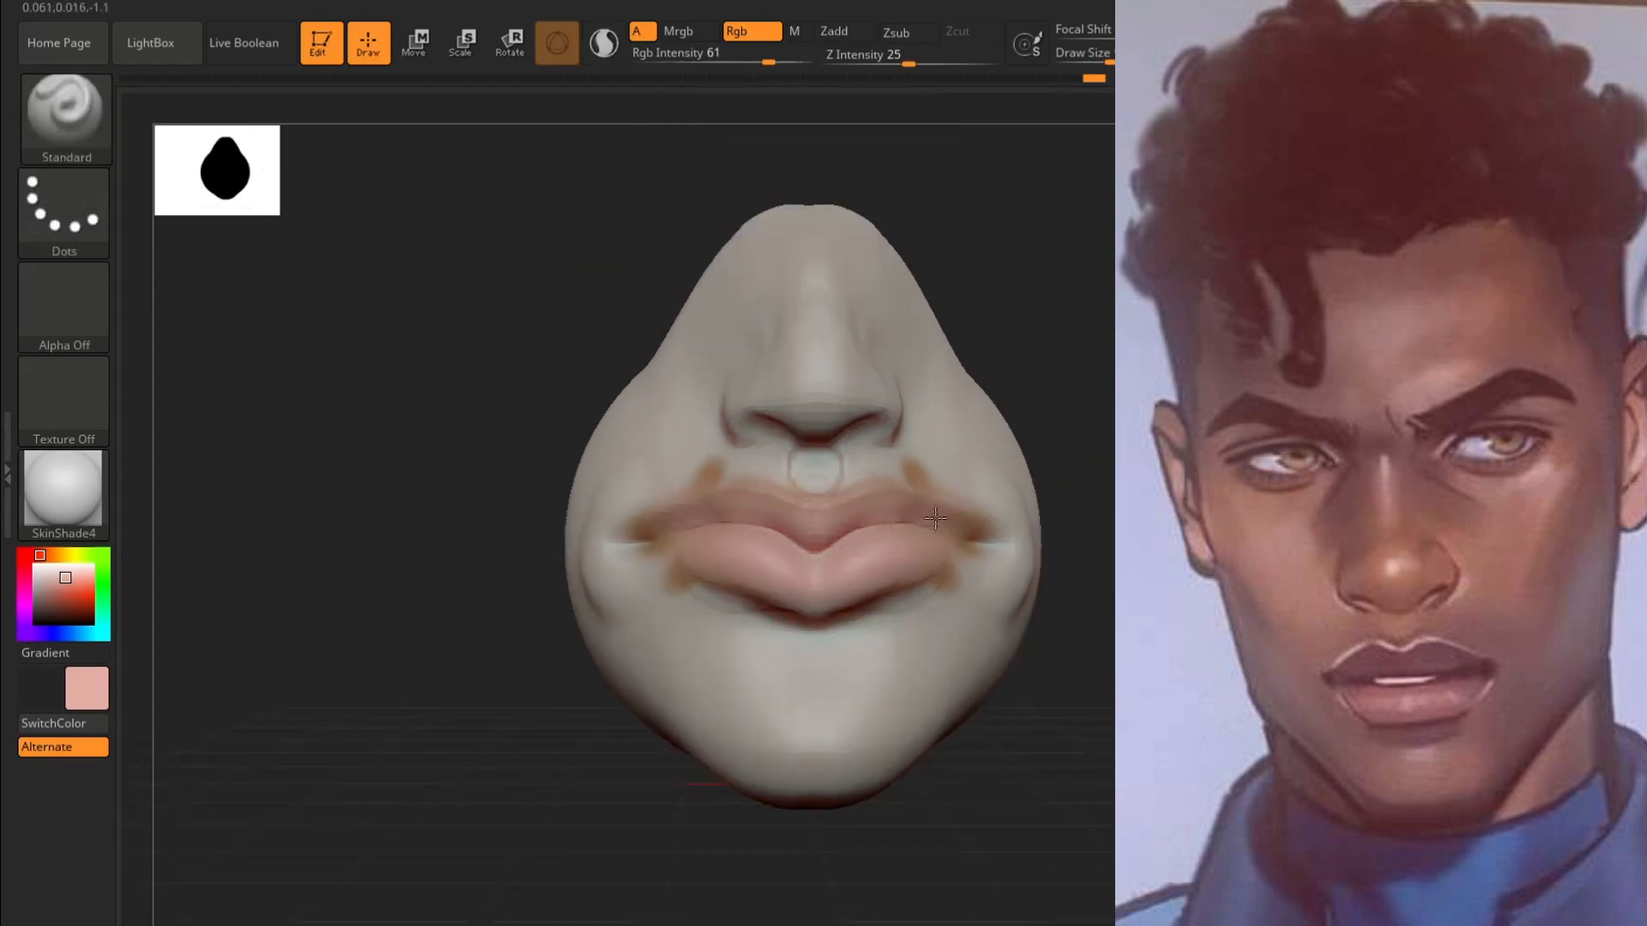
Step: Choose a darker muted red and paint the upper lip out to the mouth corners at draw size 97
drag(1078, 551, 373, 580)
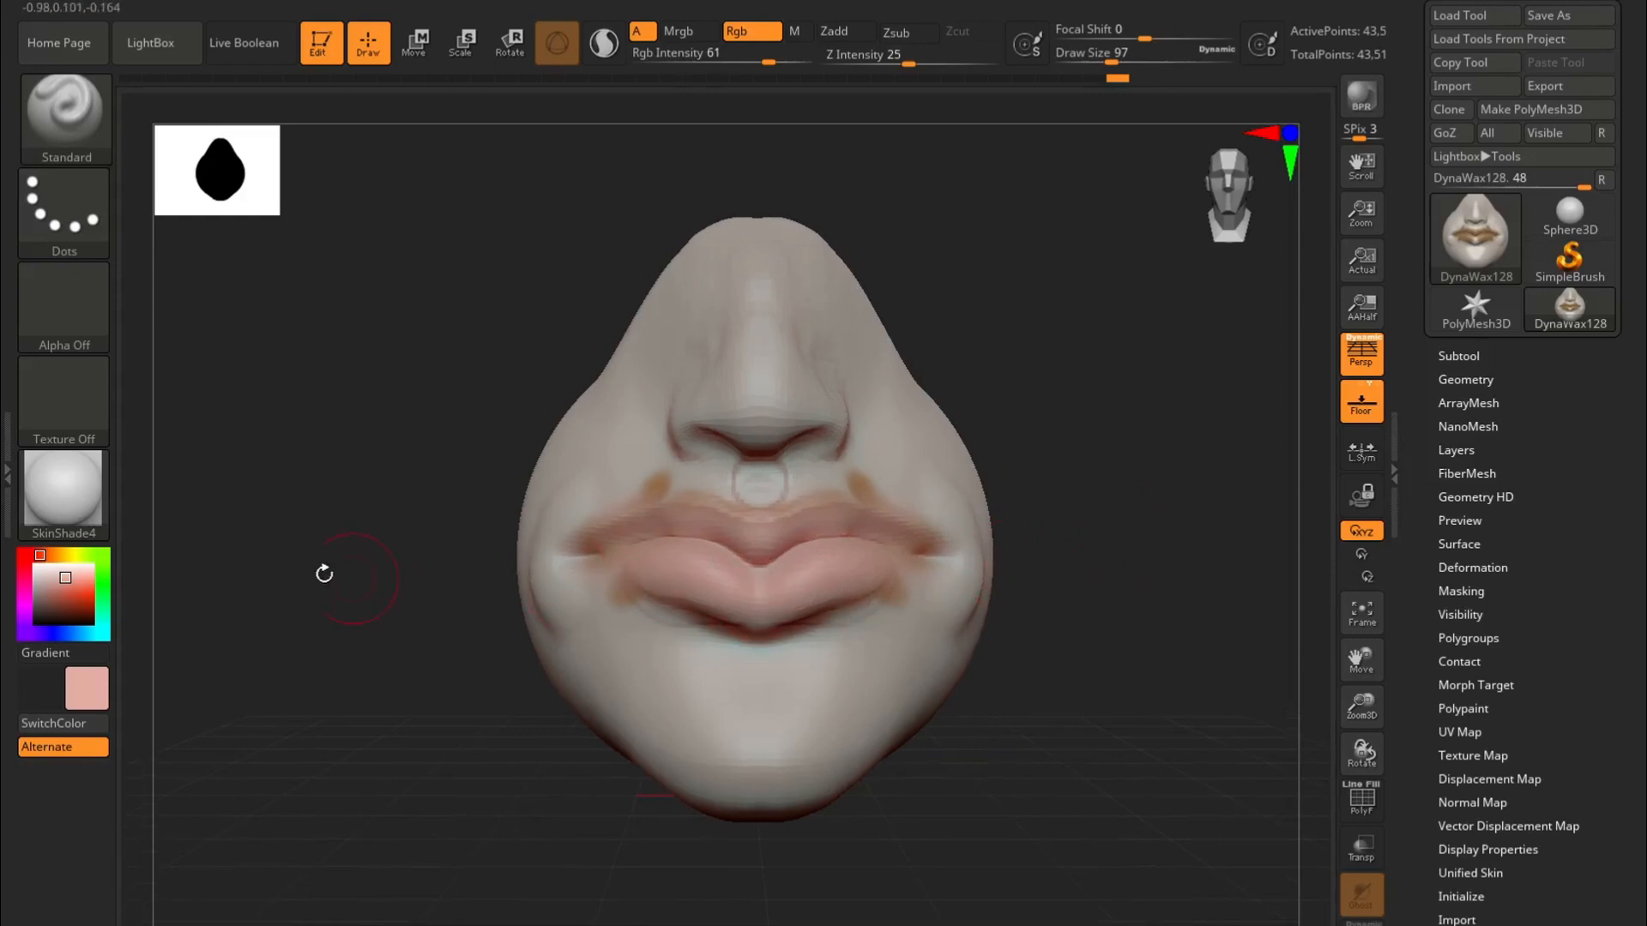
drag(690, 520, 784, 530)
drag(60, 587, 55, 600)
drag(791, 534, 925, 550)
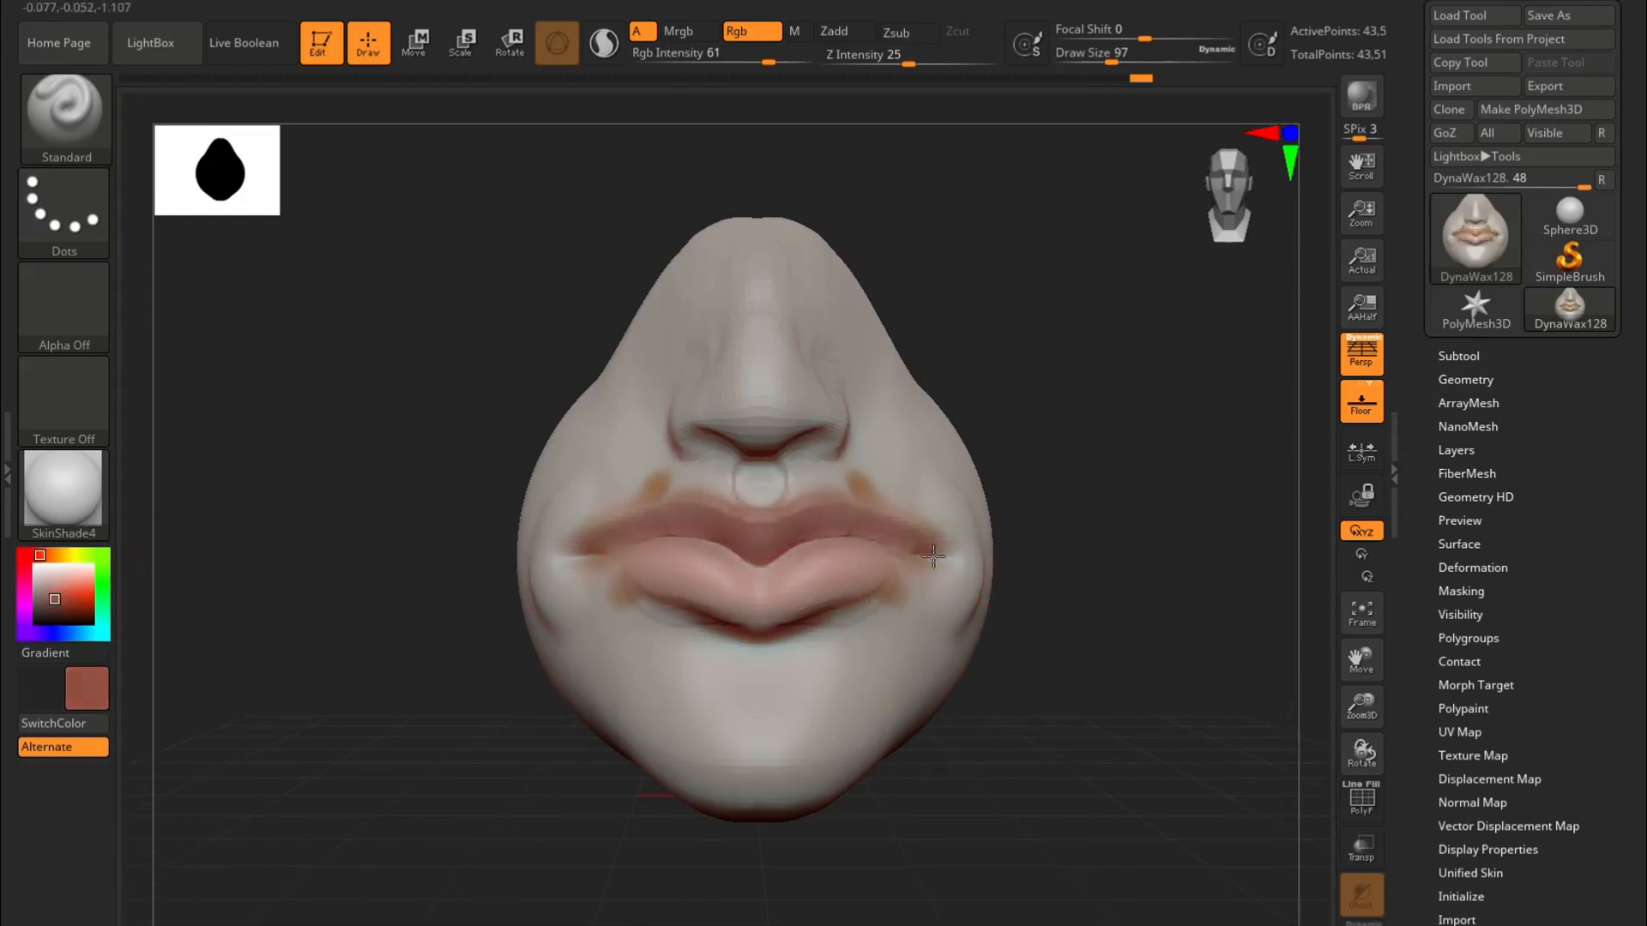
Step: Paint muted red patches on the side of the nose tip and on the far back of the cheek
mouse_move(1069, 536)
mouse_down()
mouse_move(1036, 541)
mouse_move(1095, 541)
mouse_up()
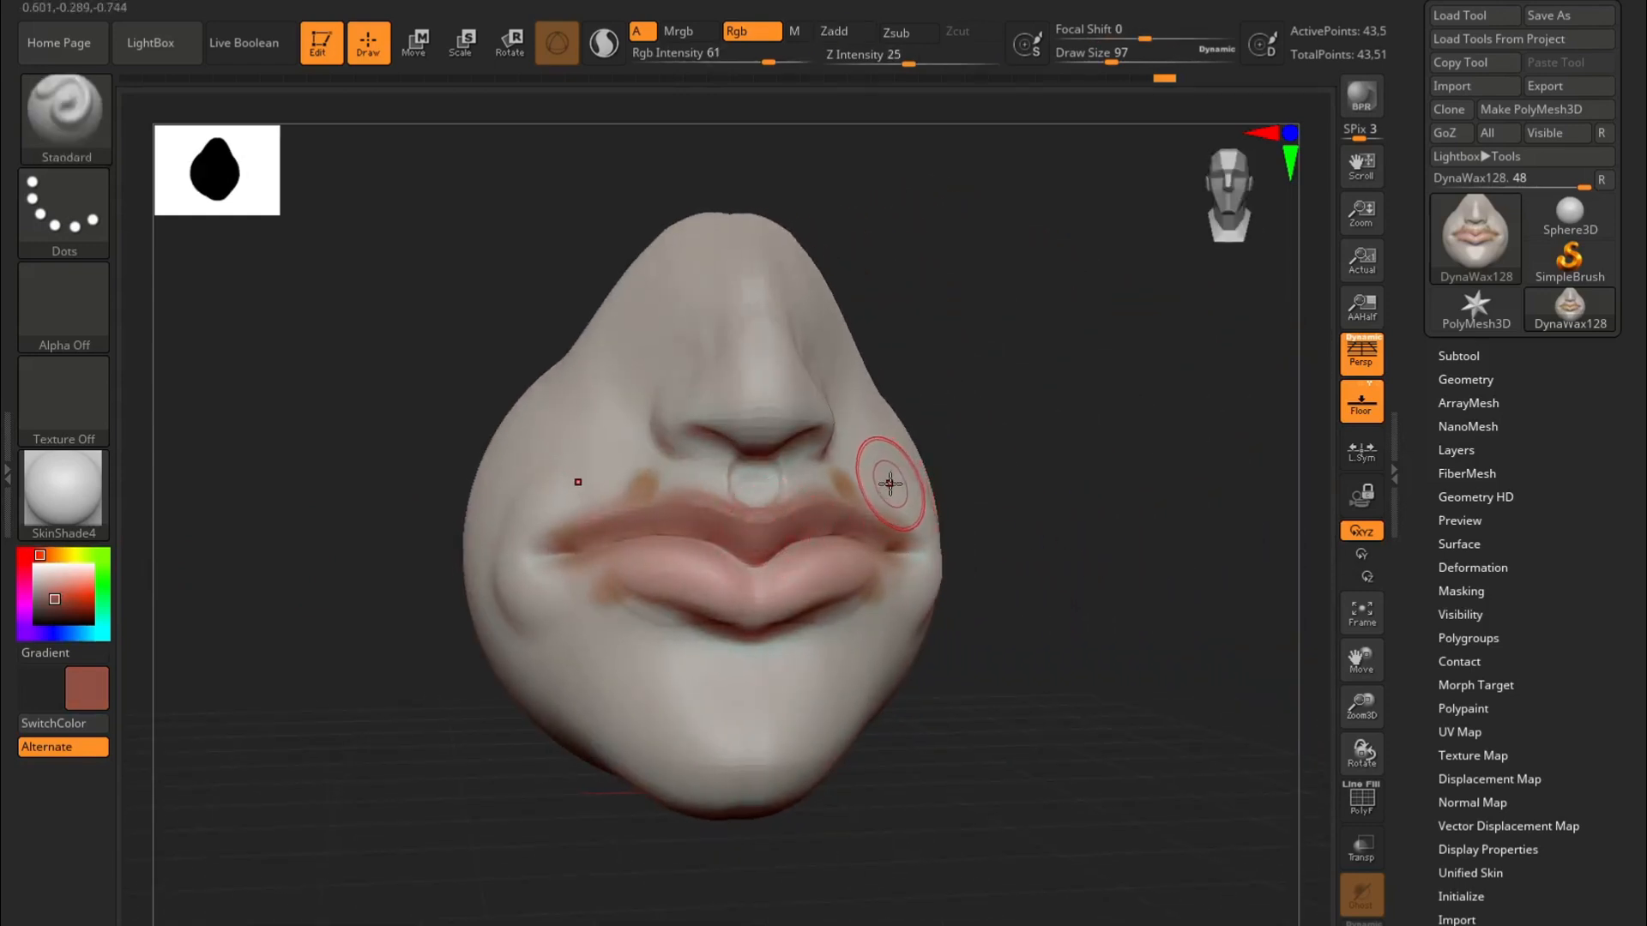
drag(974, 494, 1082, 486)
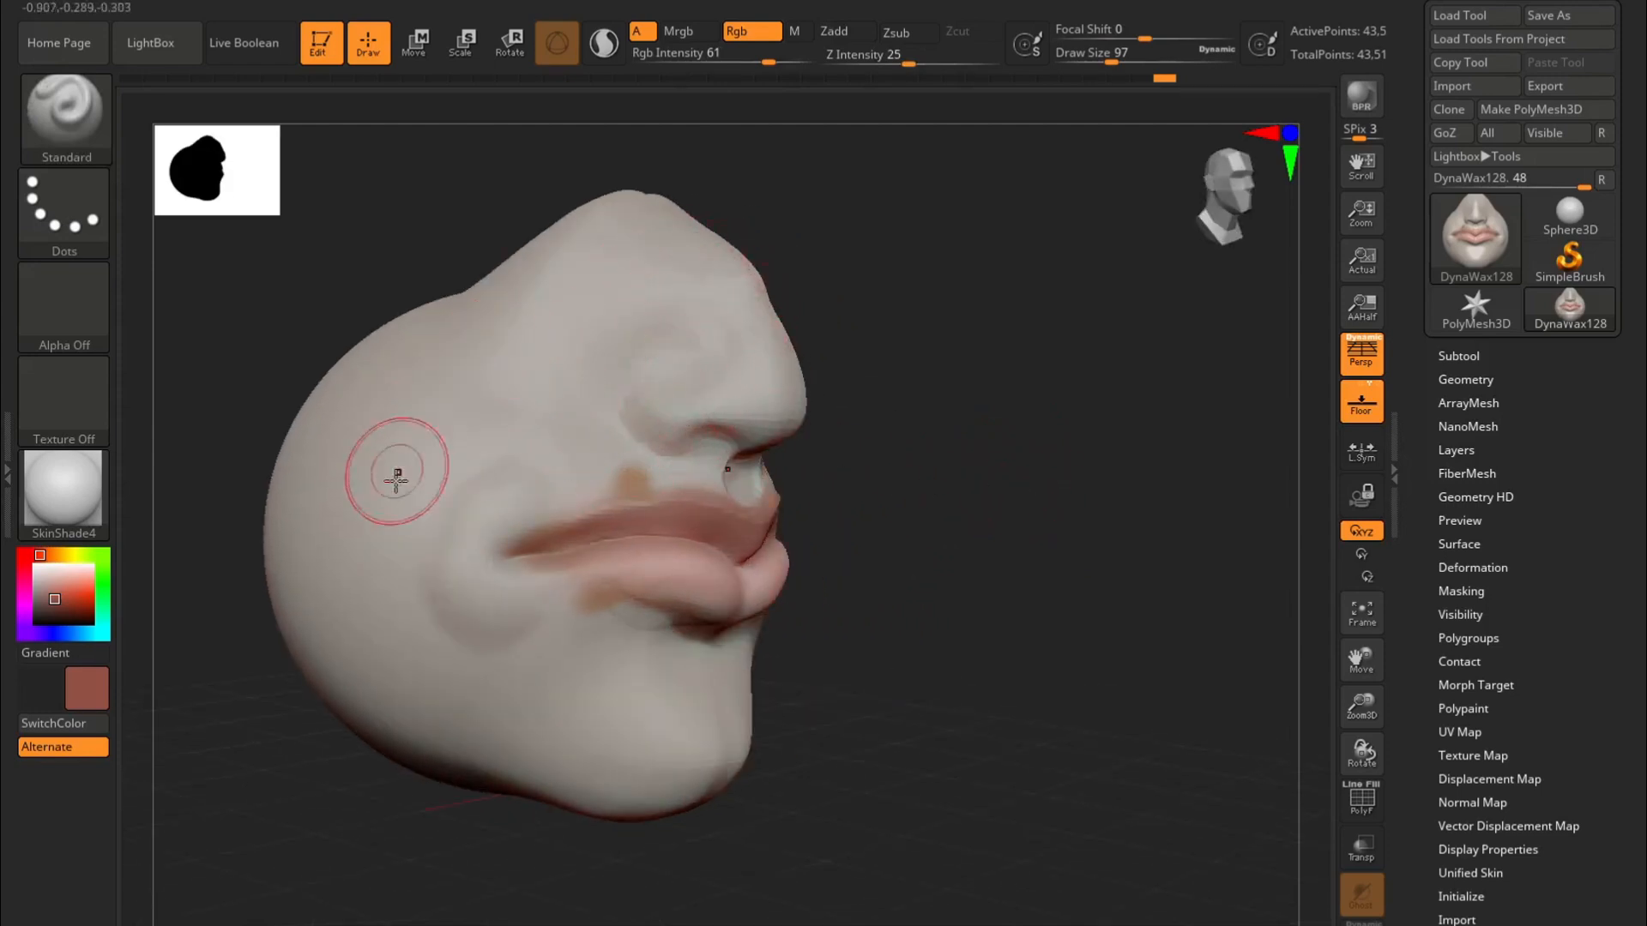
drag(751, 395, 754, 351)
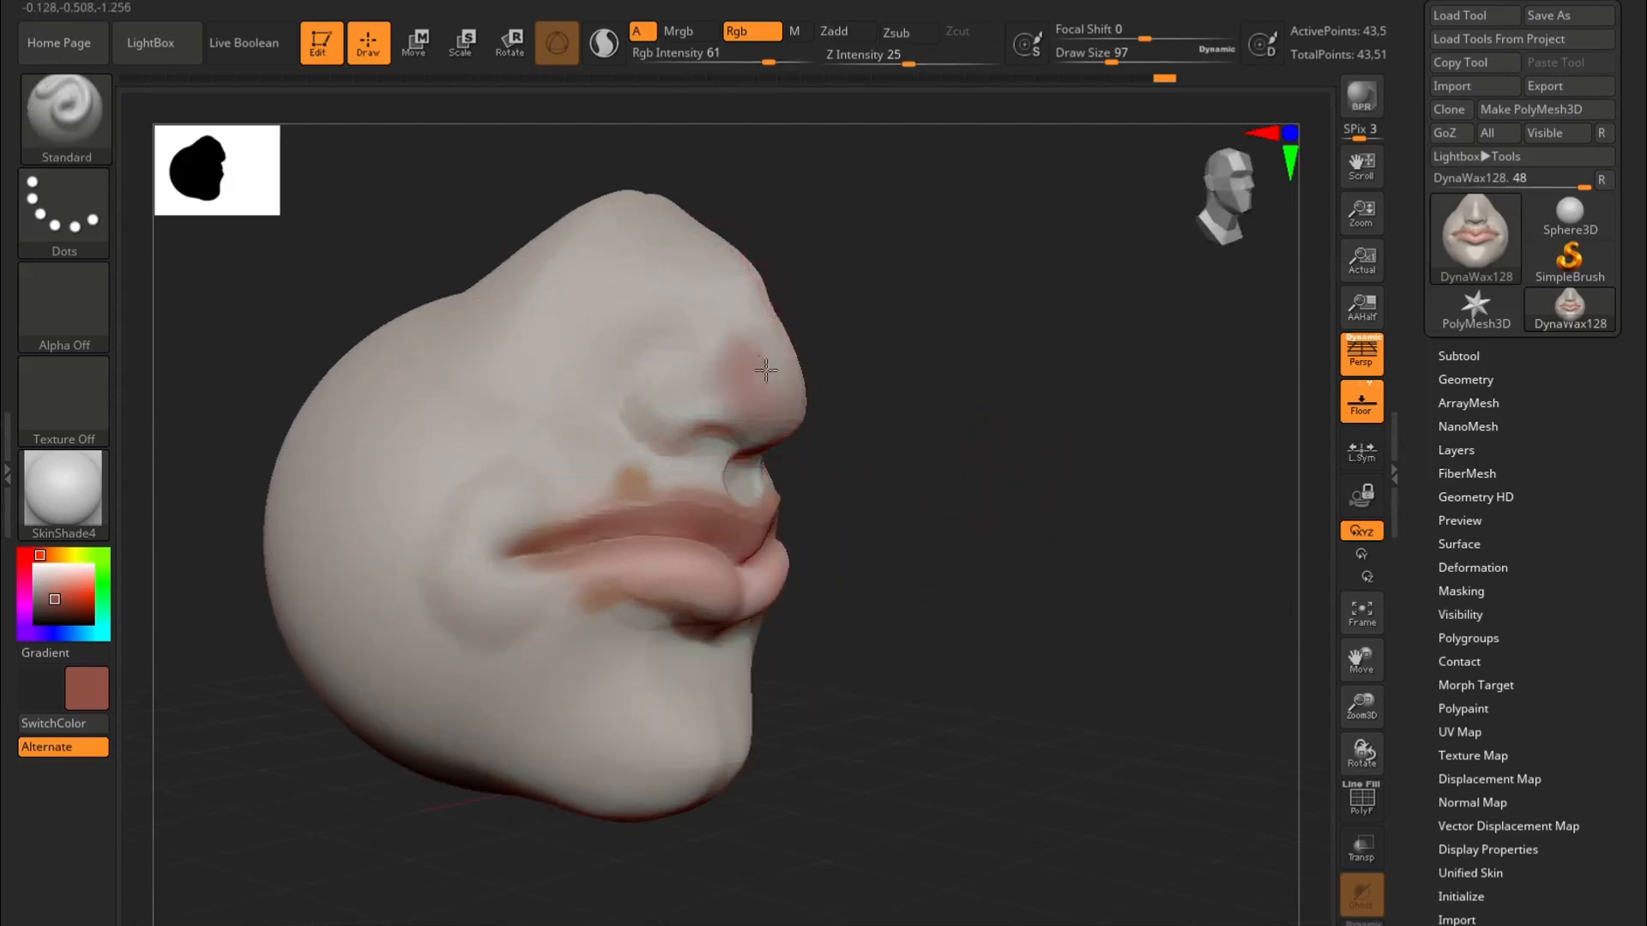
mouse_move(344, 463)
mouse_down()
mouse_move(296, 481)
mouse_move(295, 524)
mouse_up()
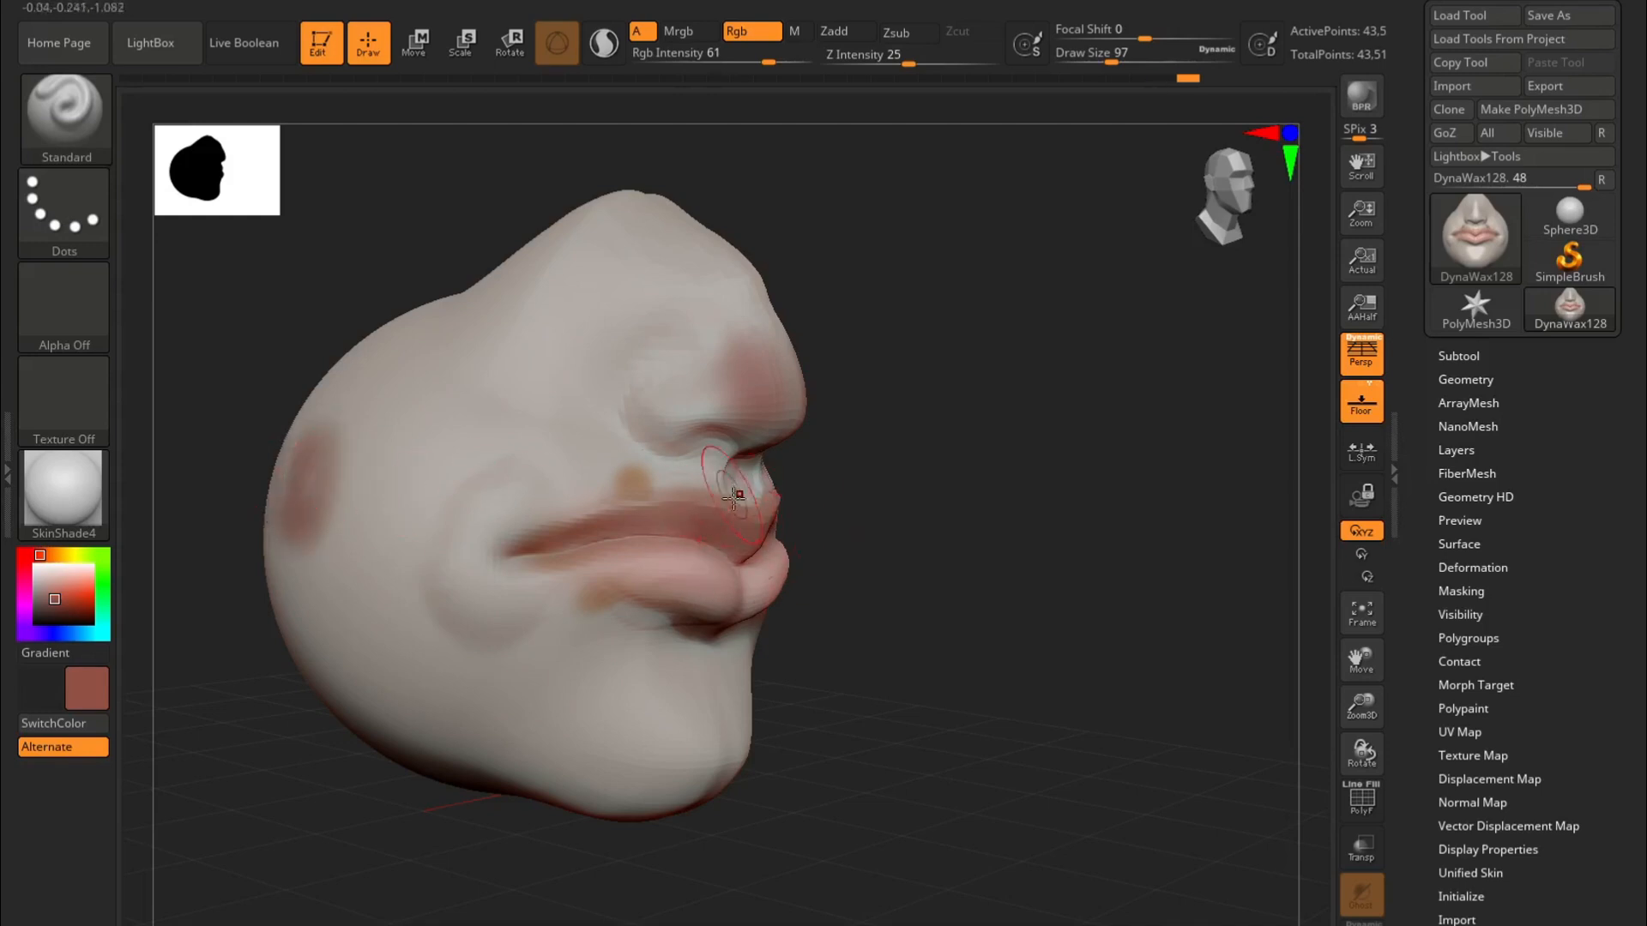
Step: Examine how the painted lips curve back from the nose towards the cheek in front, three-quarter and side views
alt+drag(893, 481, 948, 530)
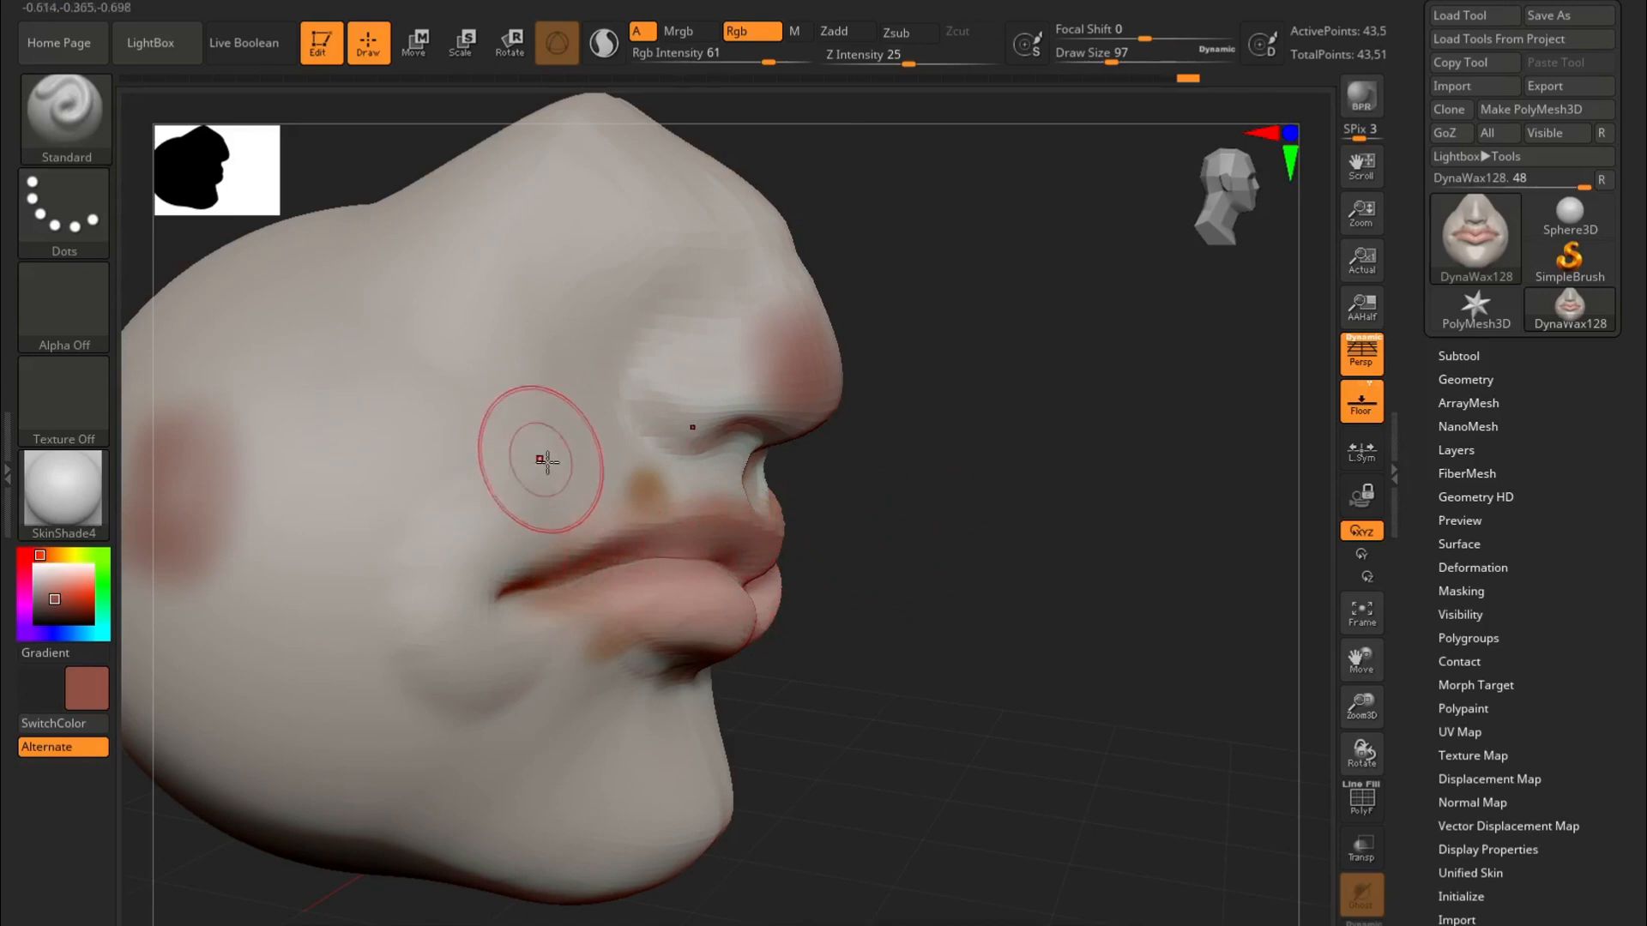
right_drag(563, 515, 555, 486)
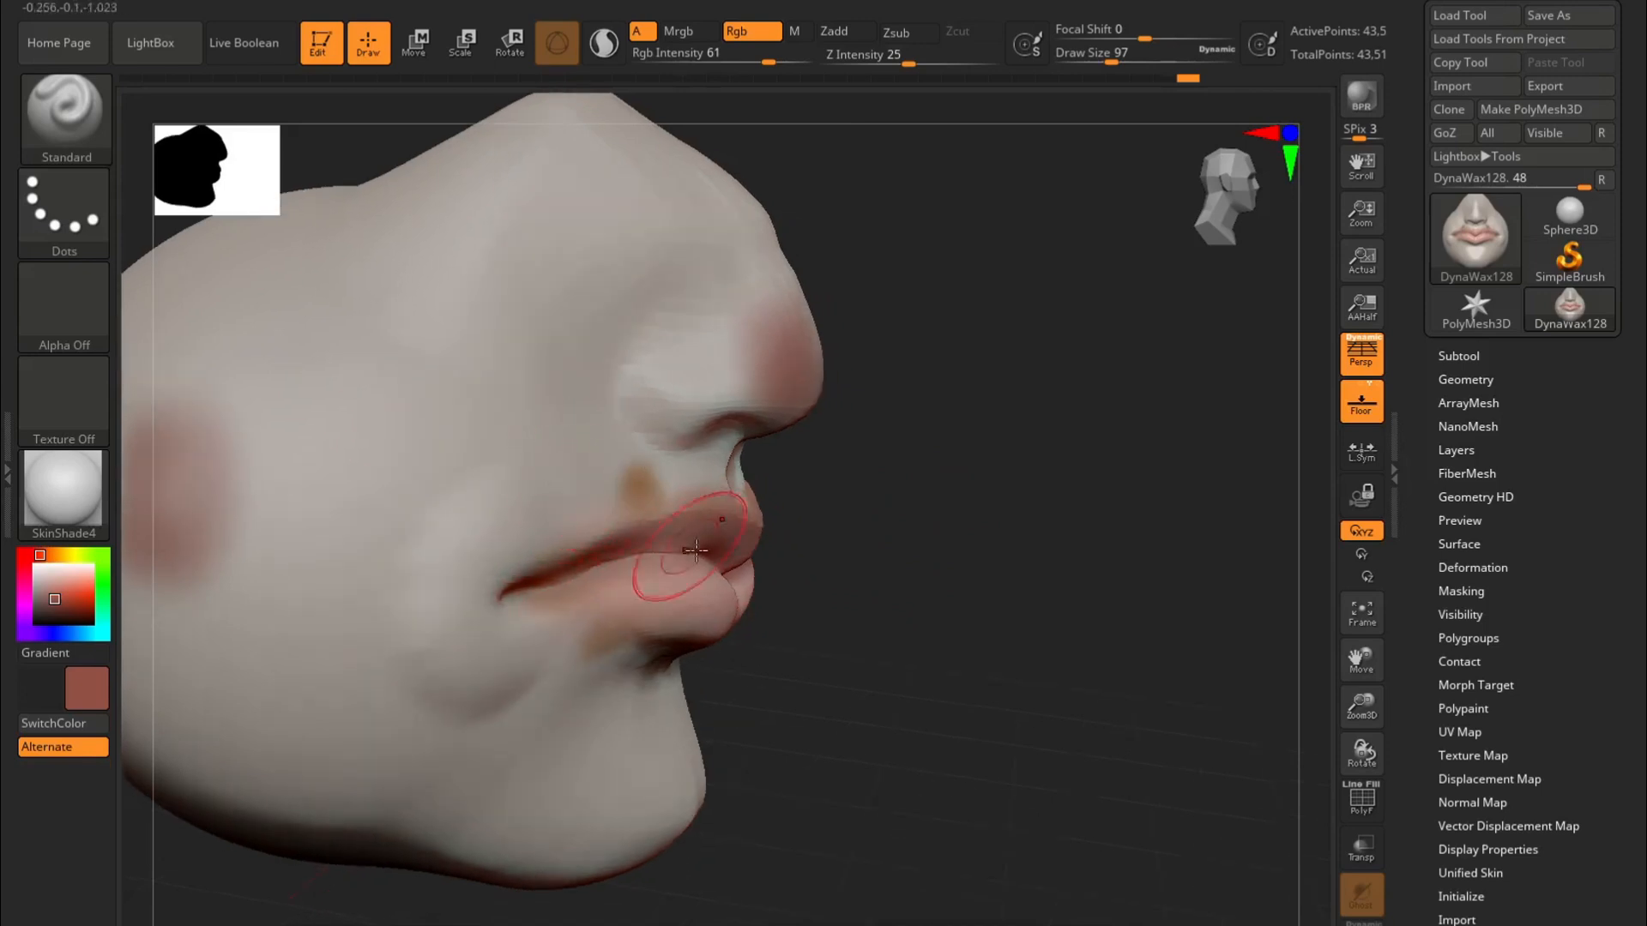
drag(793, 510, 634, 453)
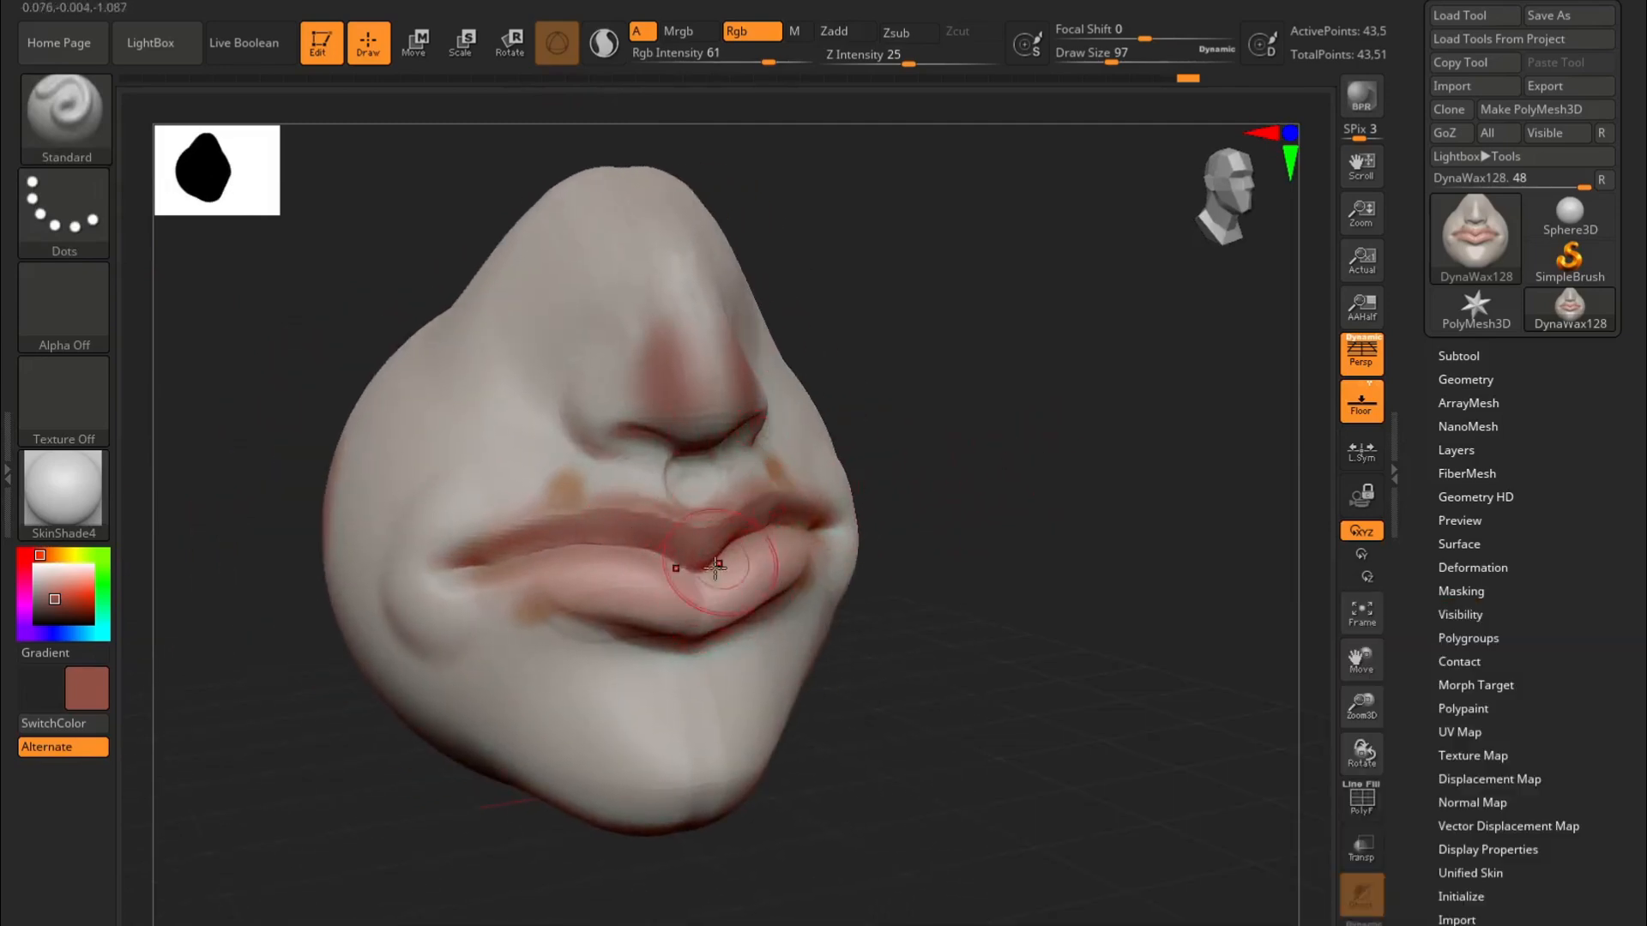
drag(981, 453, 698, 558)
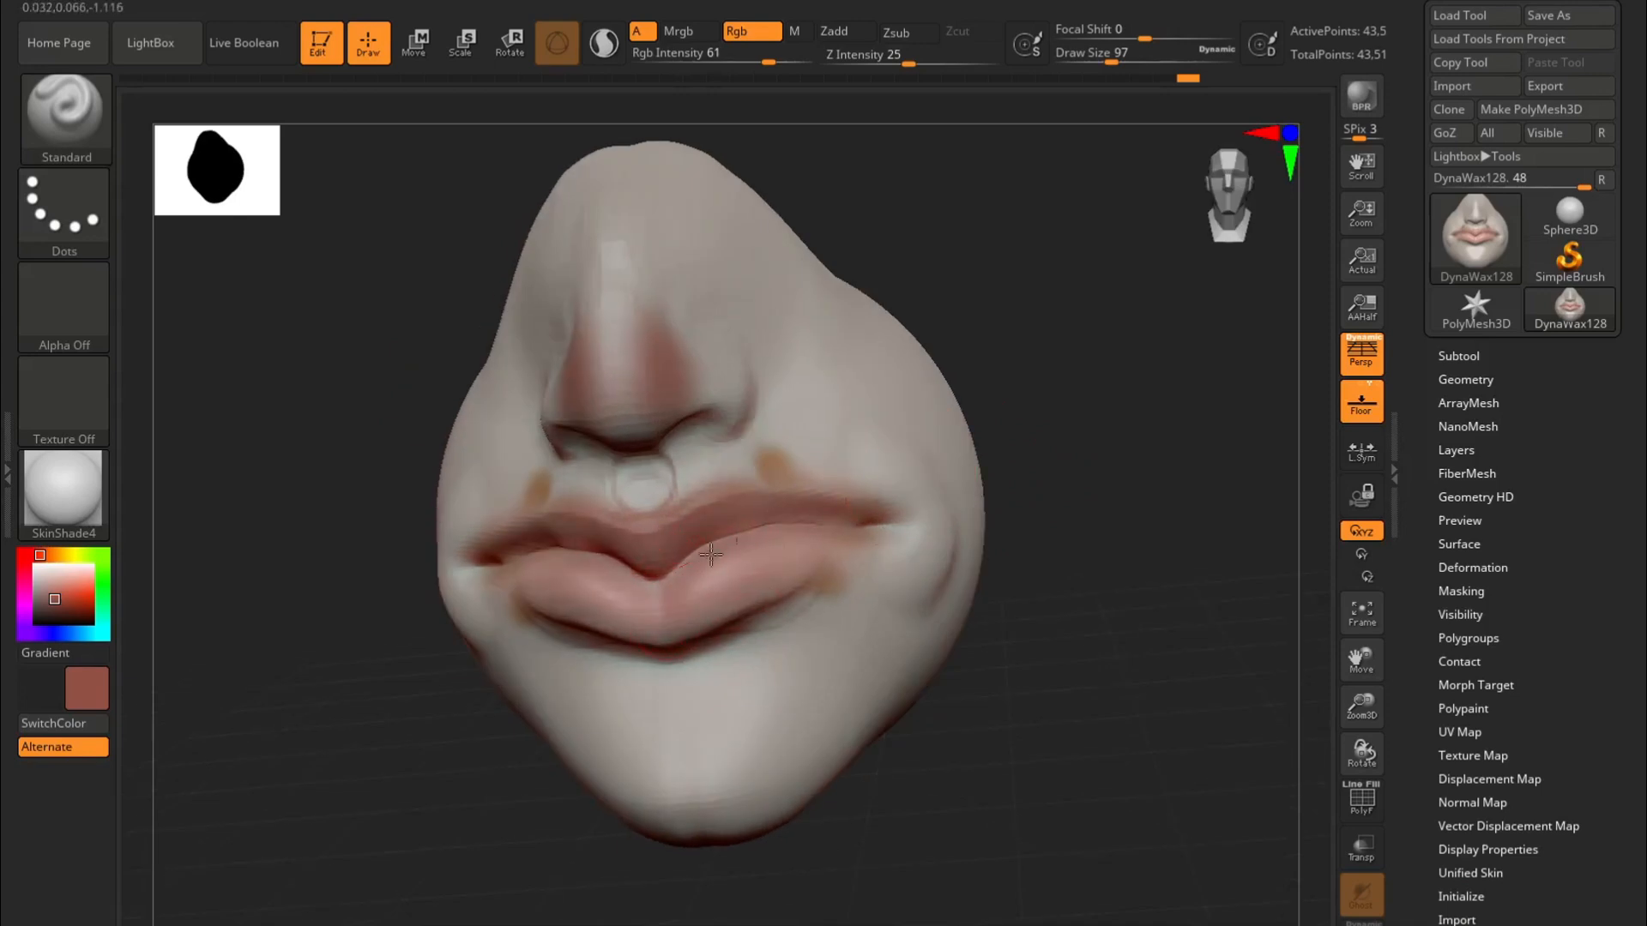
drag(482, 786, 639, 589)
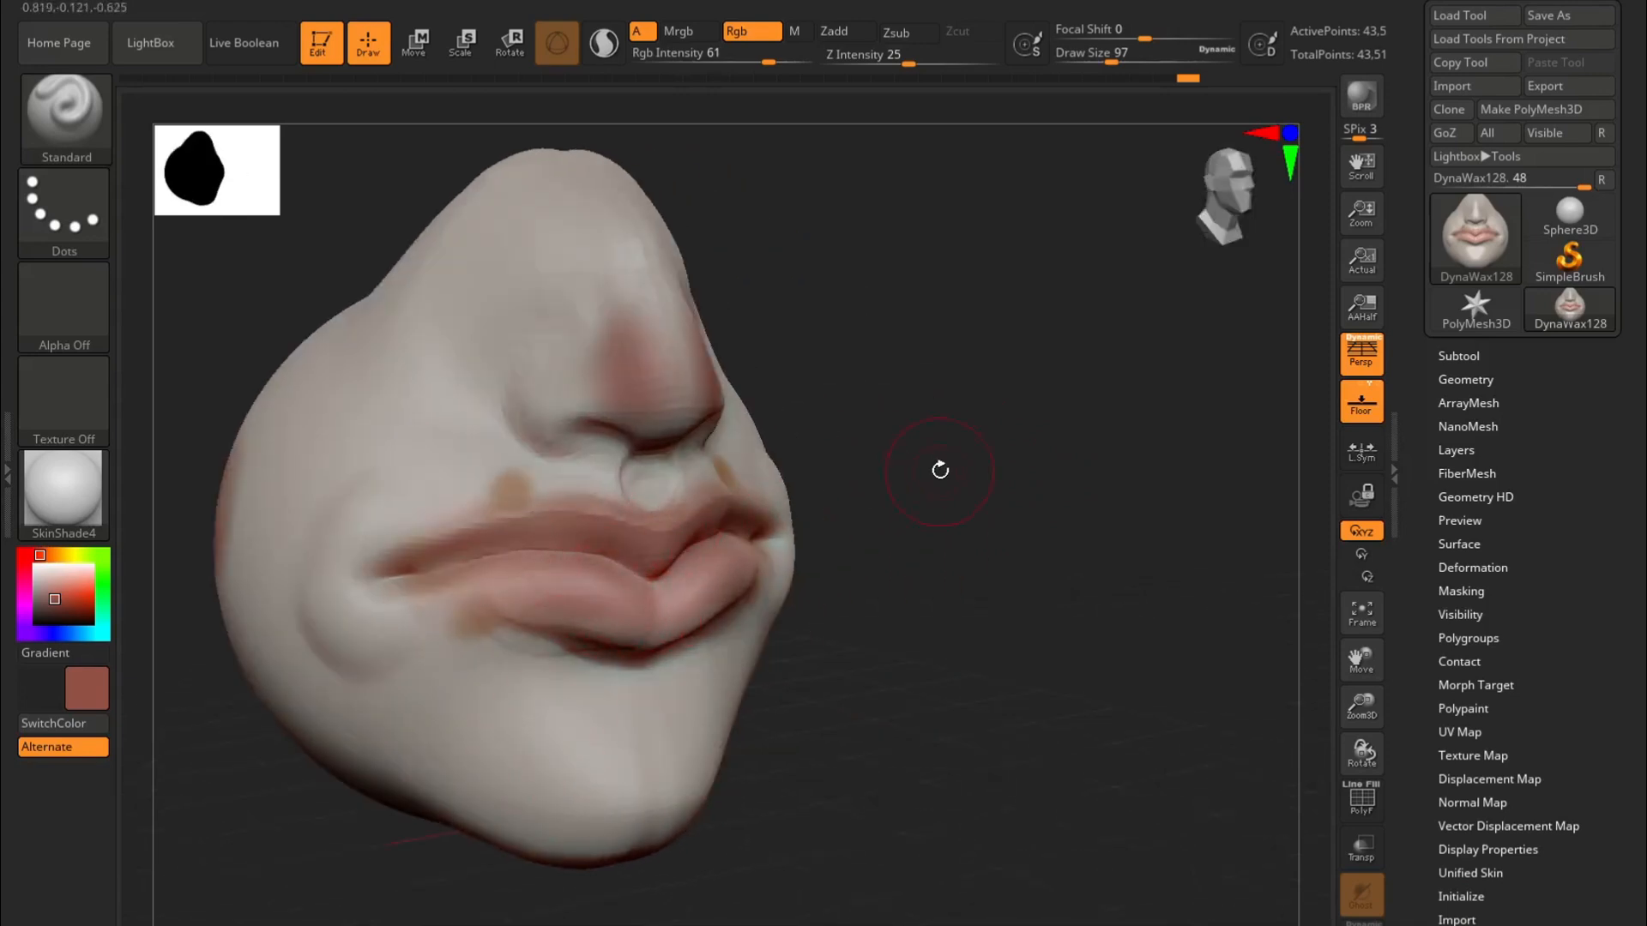
drag(937, 471, 861, 540)
drag(952, 484, 968, 437)
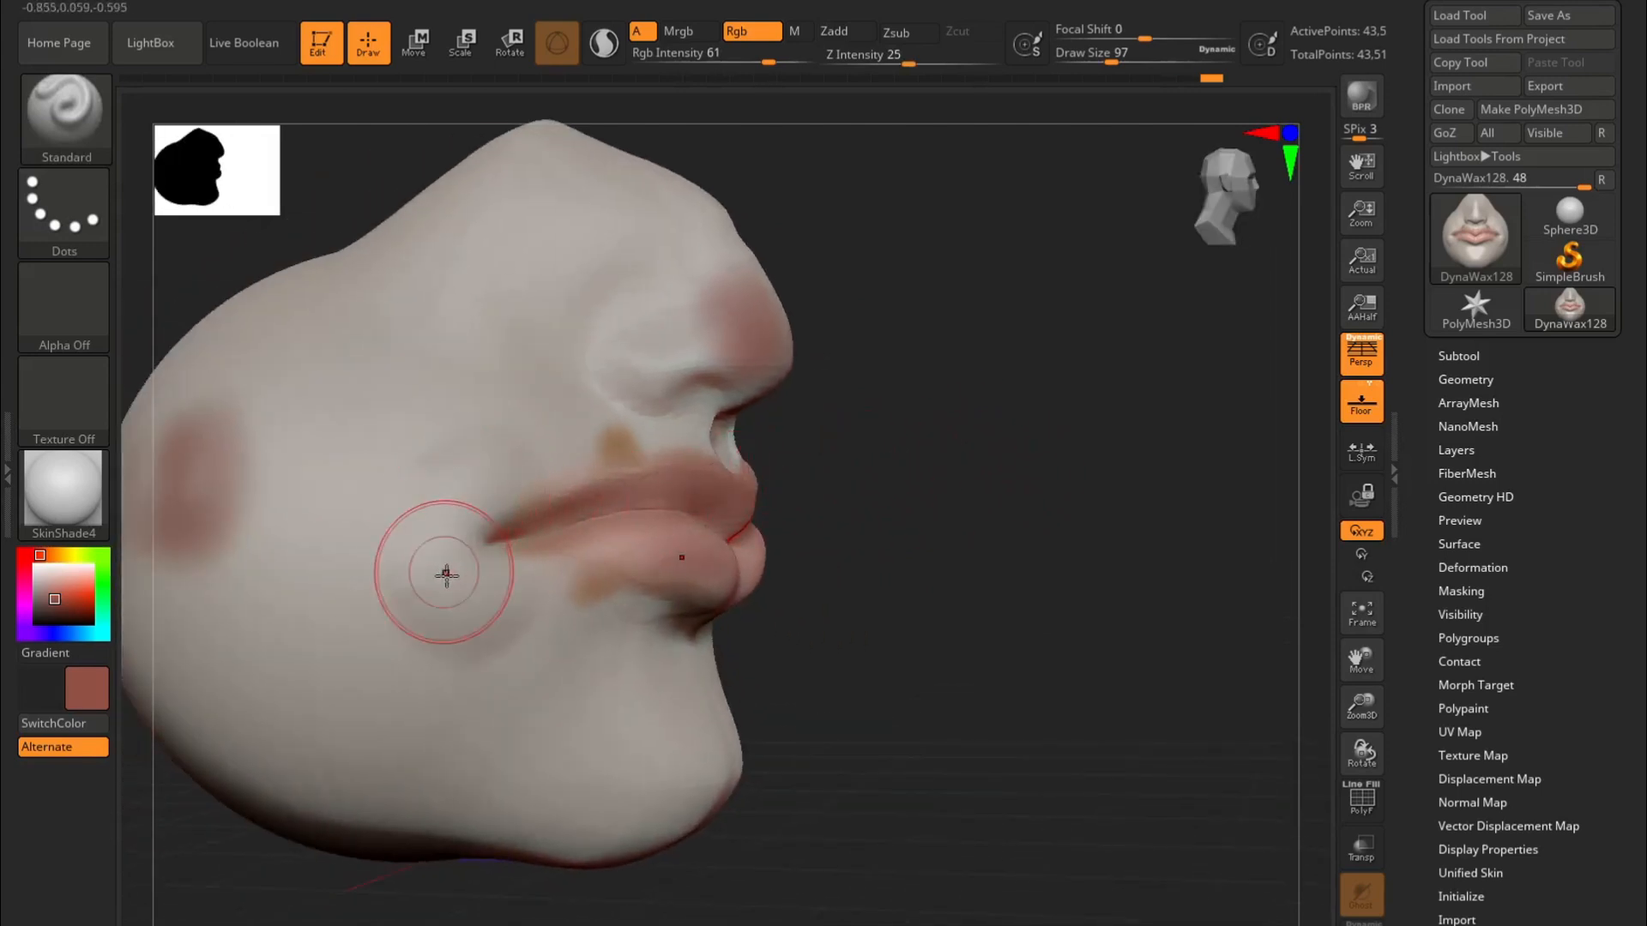
Step: Try painting a muted red curved band around the mouth corner with the Standard brush, and undo it
mouse_move(487, 459)
mouse_down()
mouse_move(489, 486)
mouse_move(459, 460)
mouse_move(472, 528)
mouse_up()
mouse_move(456, 467)
mouse_down()
mouse_move(480, 618)
mouse_move(494, 574)
mouse_move(452, 437)
mouse_move(459, 474)
mouse_up()
mouse_move(1012, 432)
mouse_down()
mouse_move(869, 425)
mouse_move(890, 441)
mouse_up()
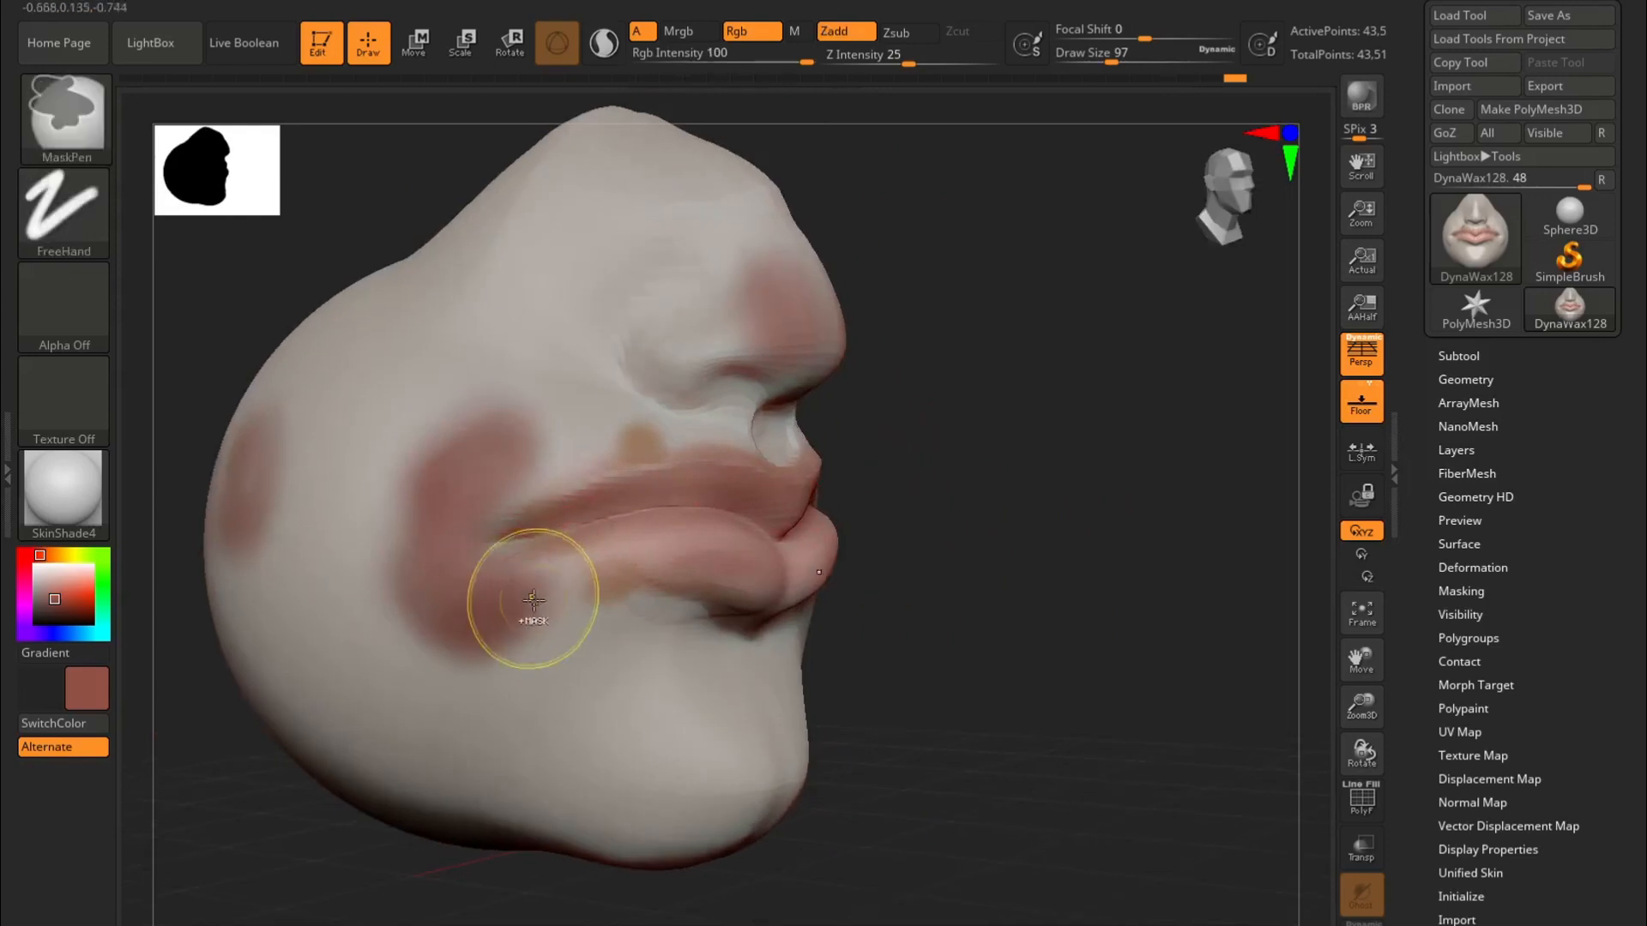
ctrl+right_drag(522, 588, 552, 529)
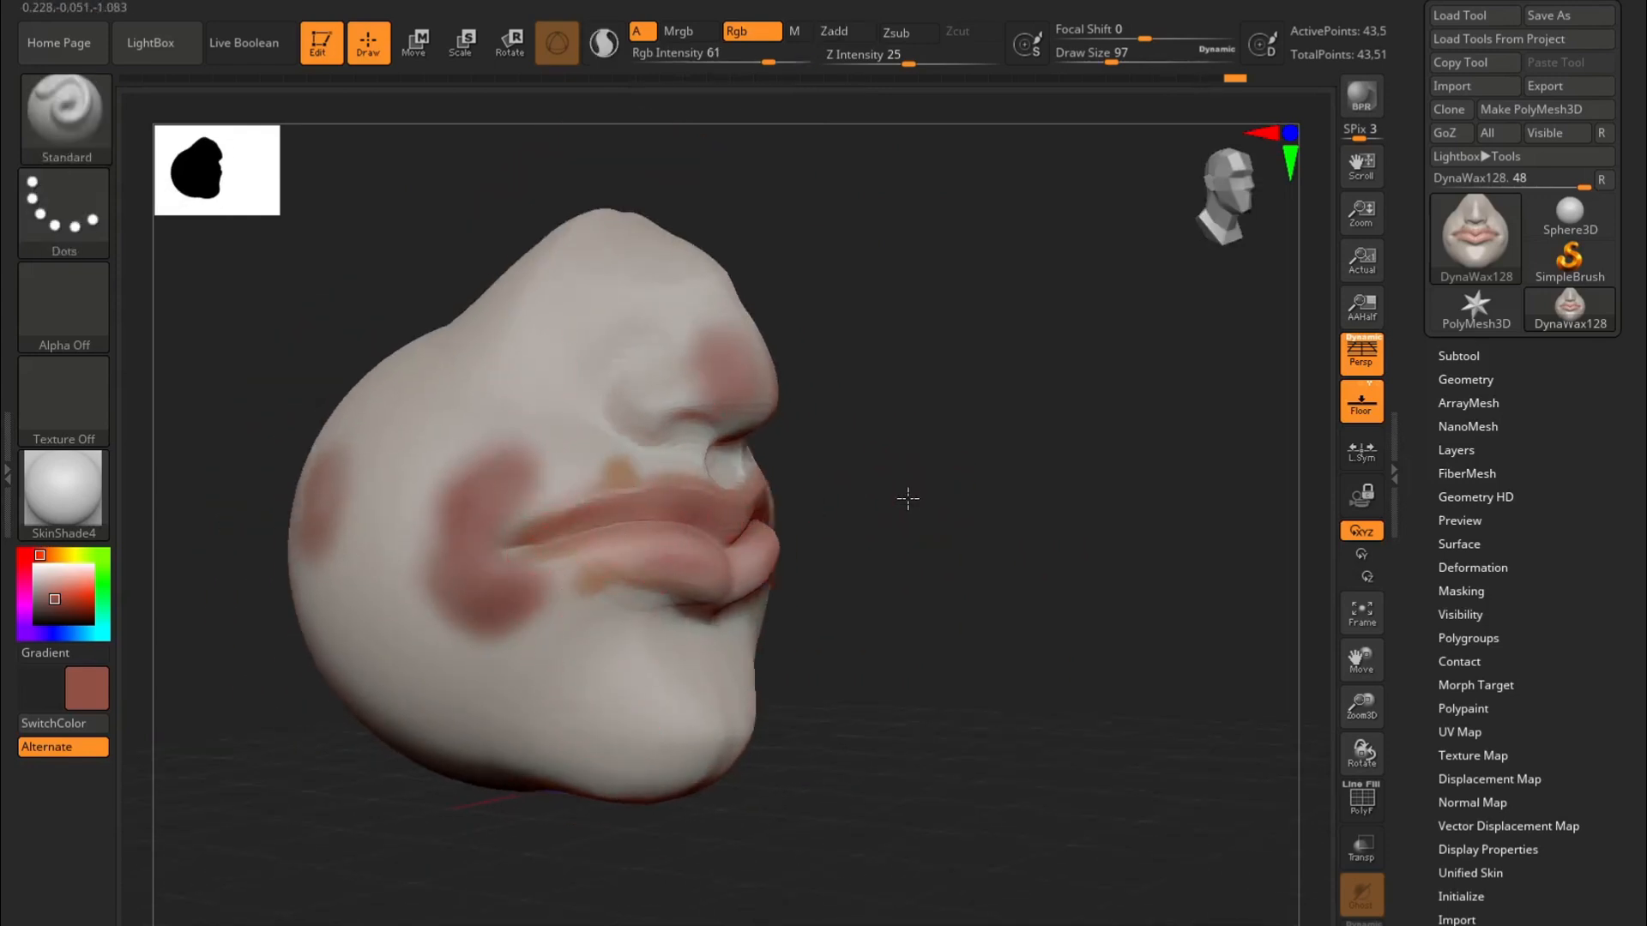
drag(915, 500, 610, 486)
key(ctrl+z)
key(ctrl+z)
Step: Build up a muted red C-shaped mass around the mouth corner with the Clay brush at draw size 97 and Z intensity 50
ctrl+right_drag(360, 644, 351, 743)
drag(351, 743, 506, 729)
click(86, 126)
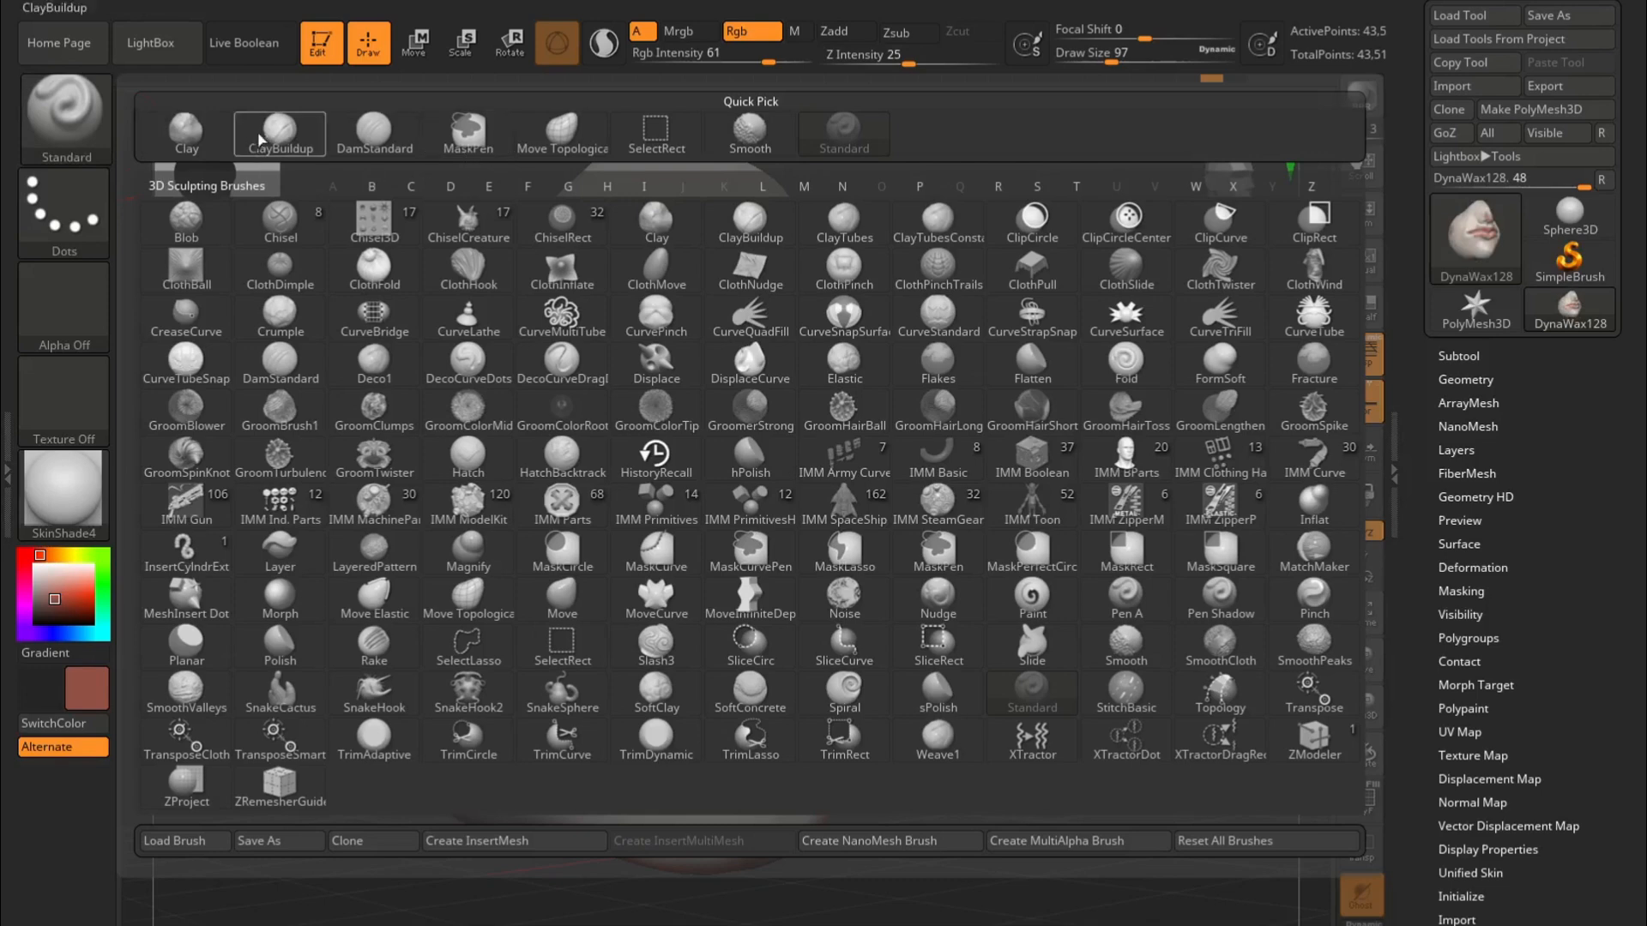
click(186, 133)
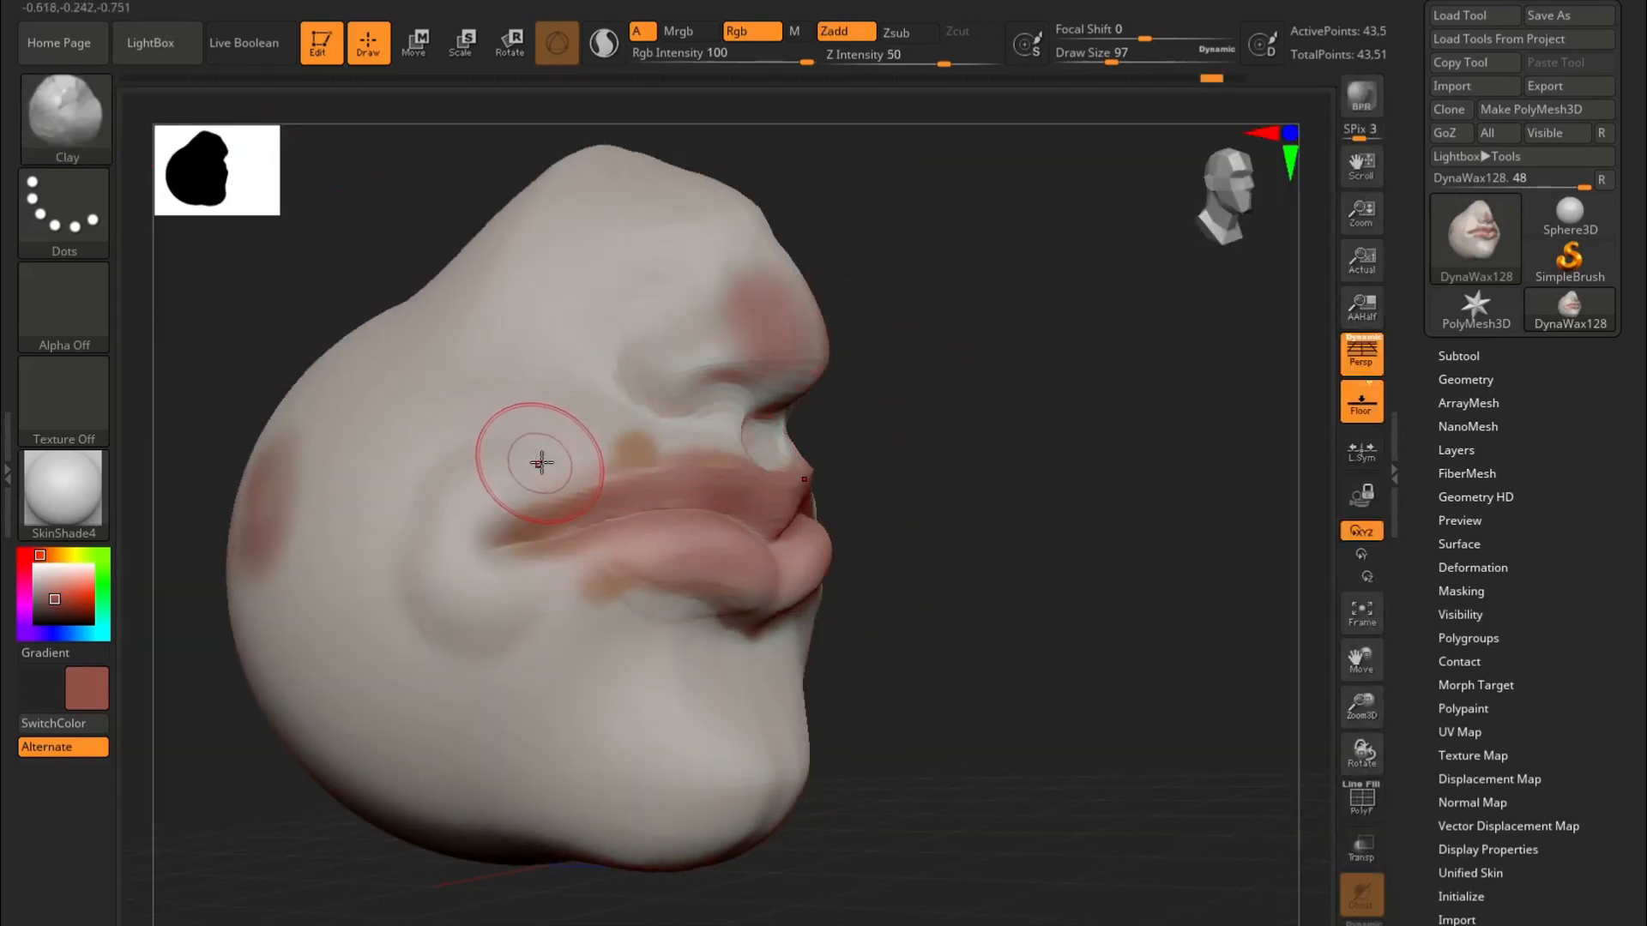
drag(533, 471, 499, 483)
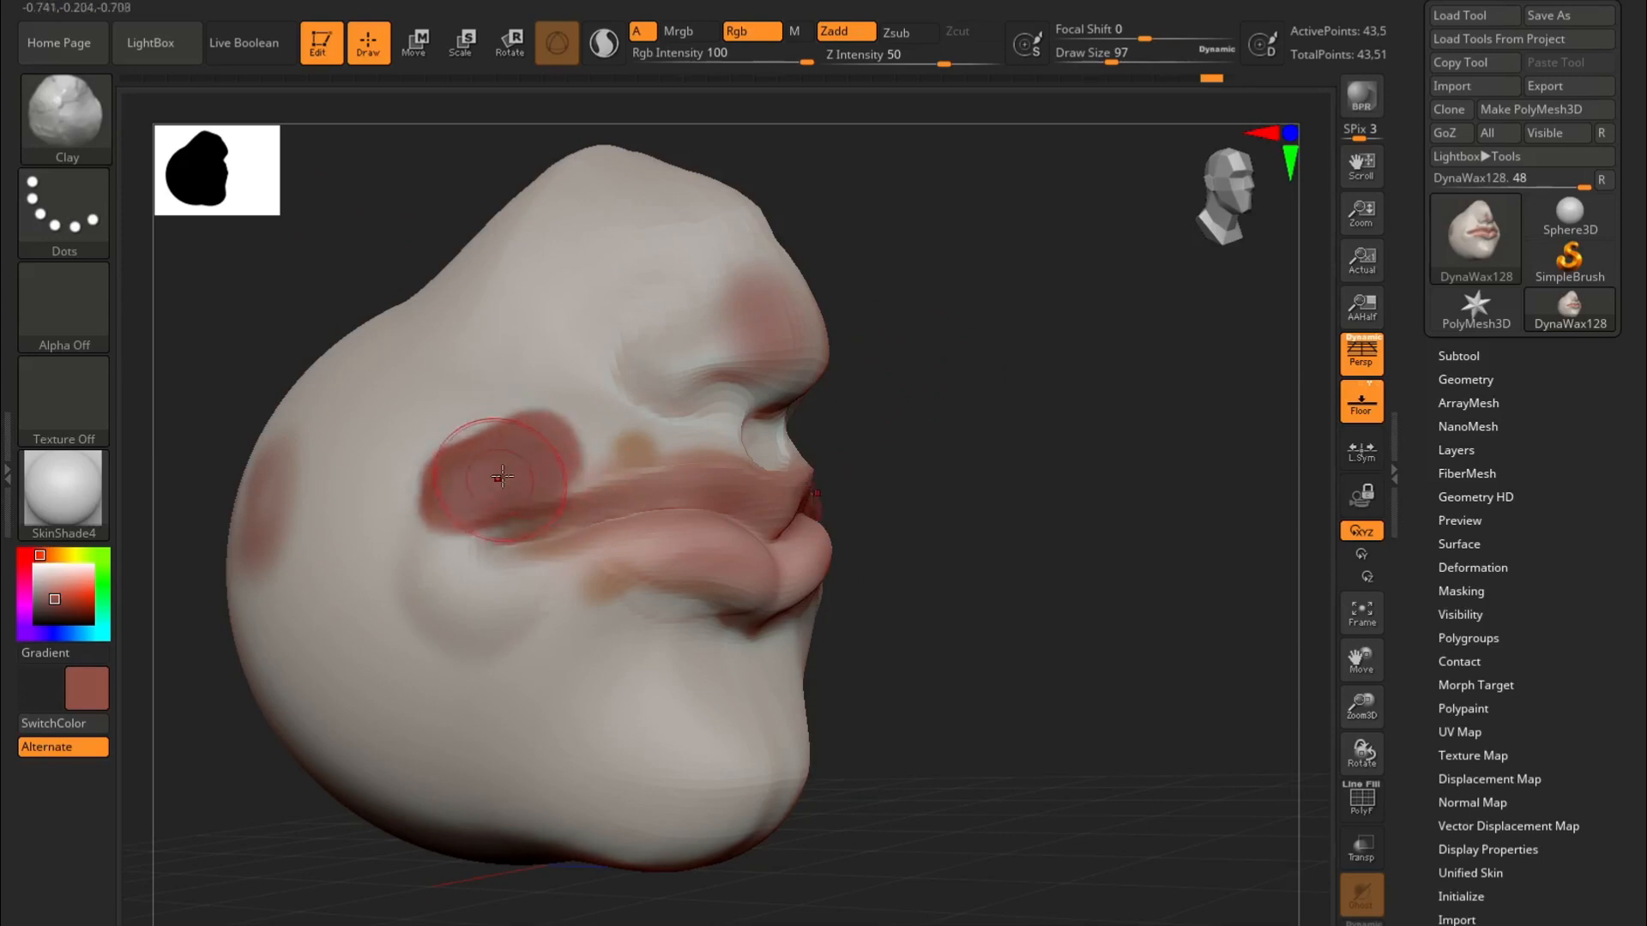
mouse_move(477, 552)
mouse_down()
mouse_move(425, 605)
mouse_move(450, 573)
mouse_up()
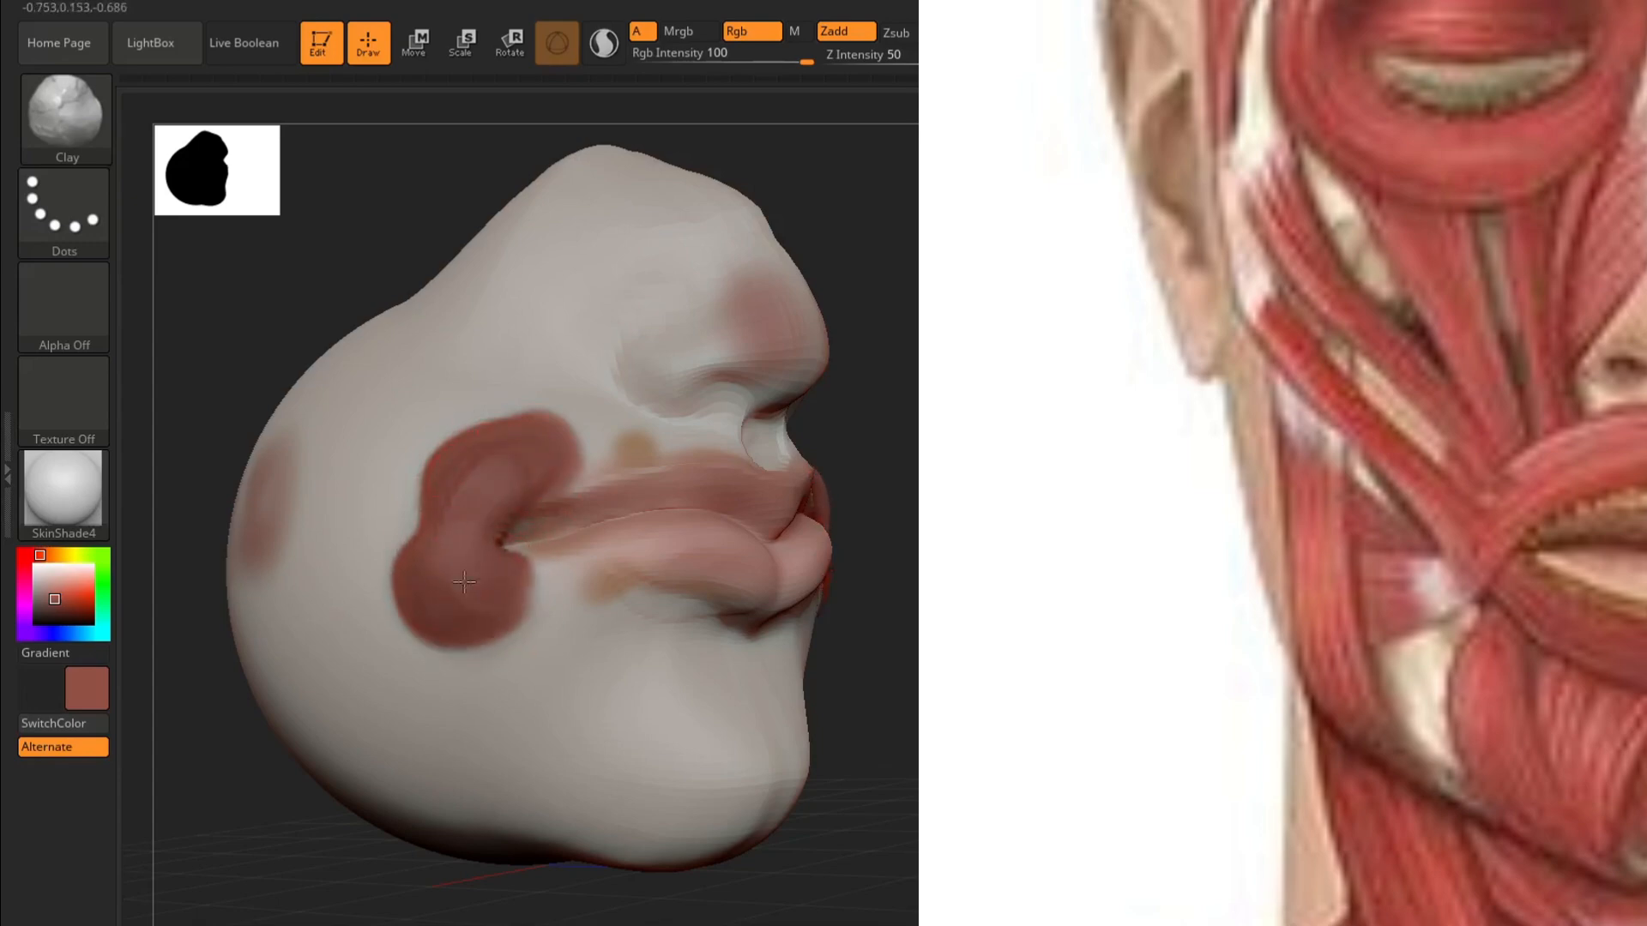
Step: Undo the muted red C-shaped mass and try repainting shorter curved strokes around the mouth corner with the Clay brush
mouse_move(887, 489)
mouse_down()
mouse_move(783, 430)
mouse_move(901, 481)
mouse_up()
key(ctrl+z)
key(ctrl+z)
key(ctrl+z)
key(ctrl+z)
key(ctrl+z)
key(ctrl+z)
key(ctrl+z)
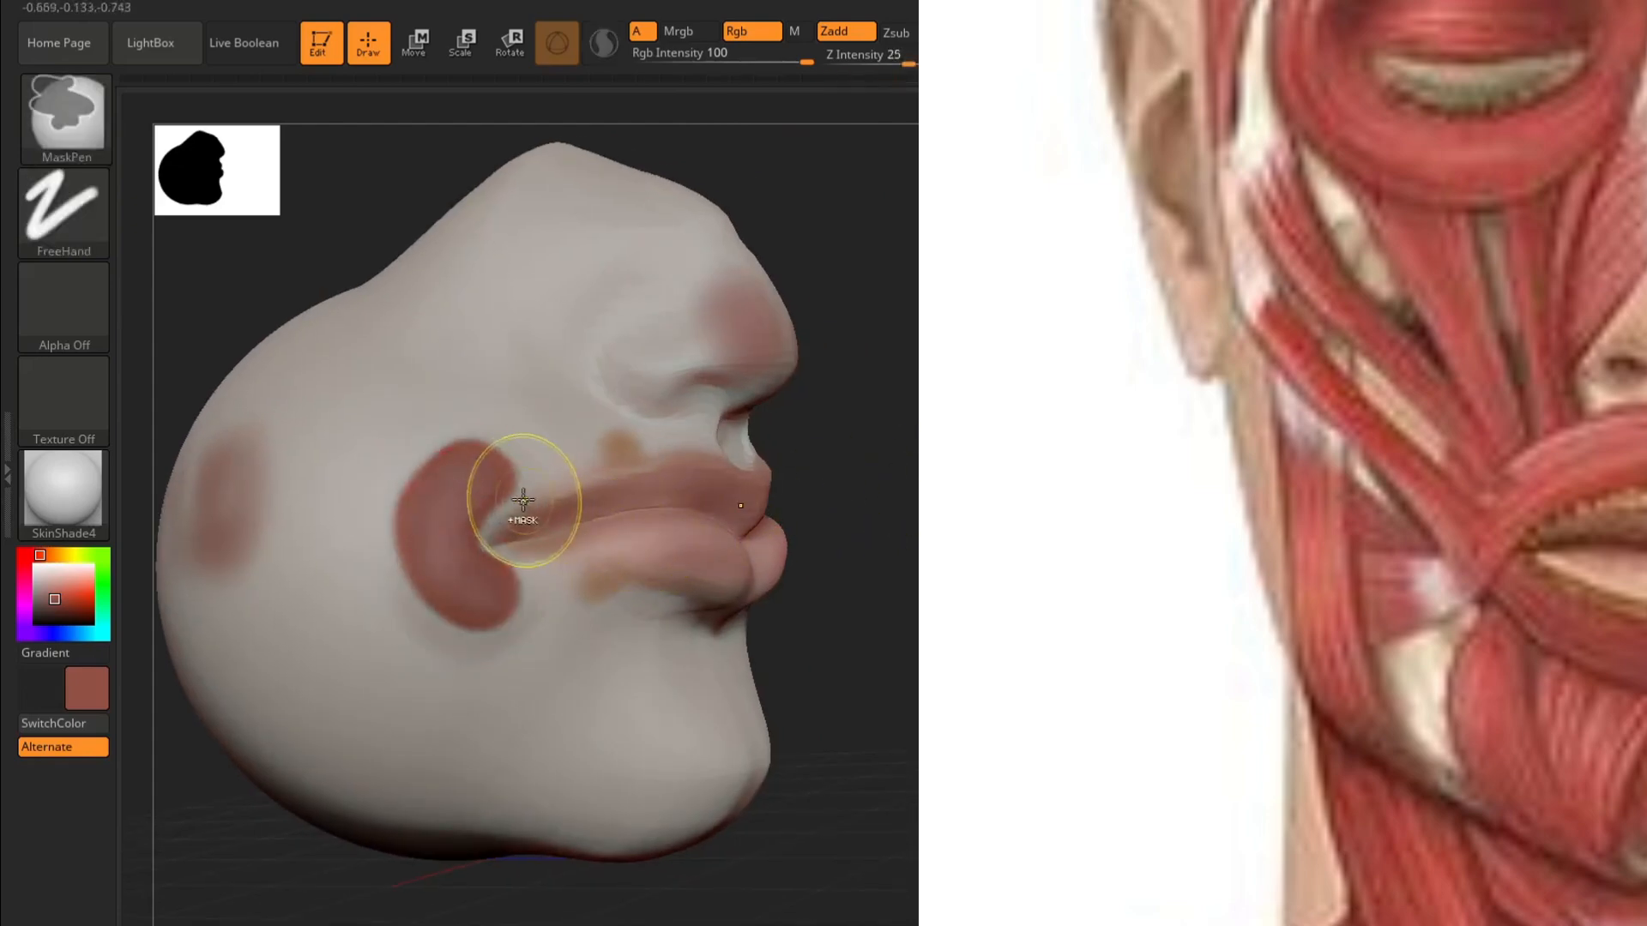
key(ctrl+z)
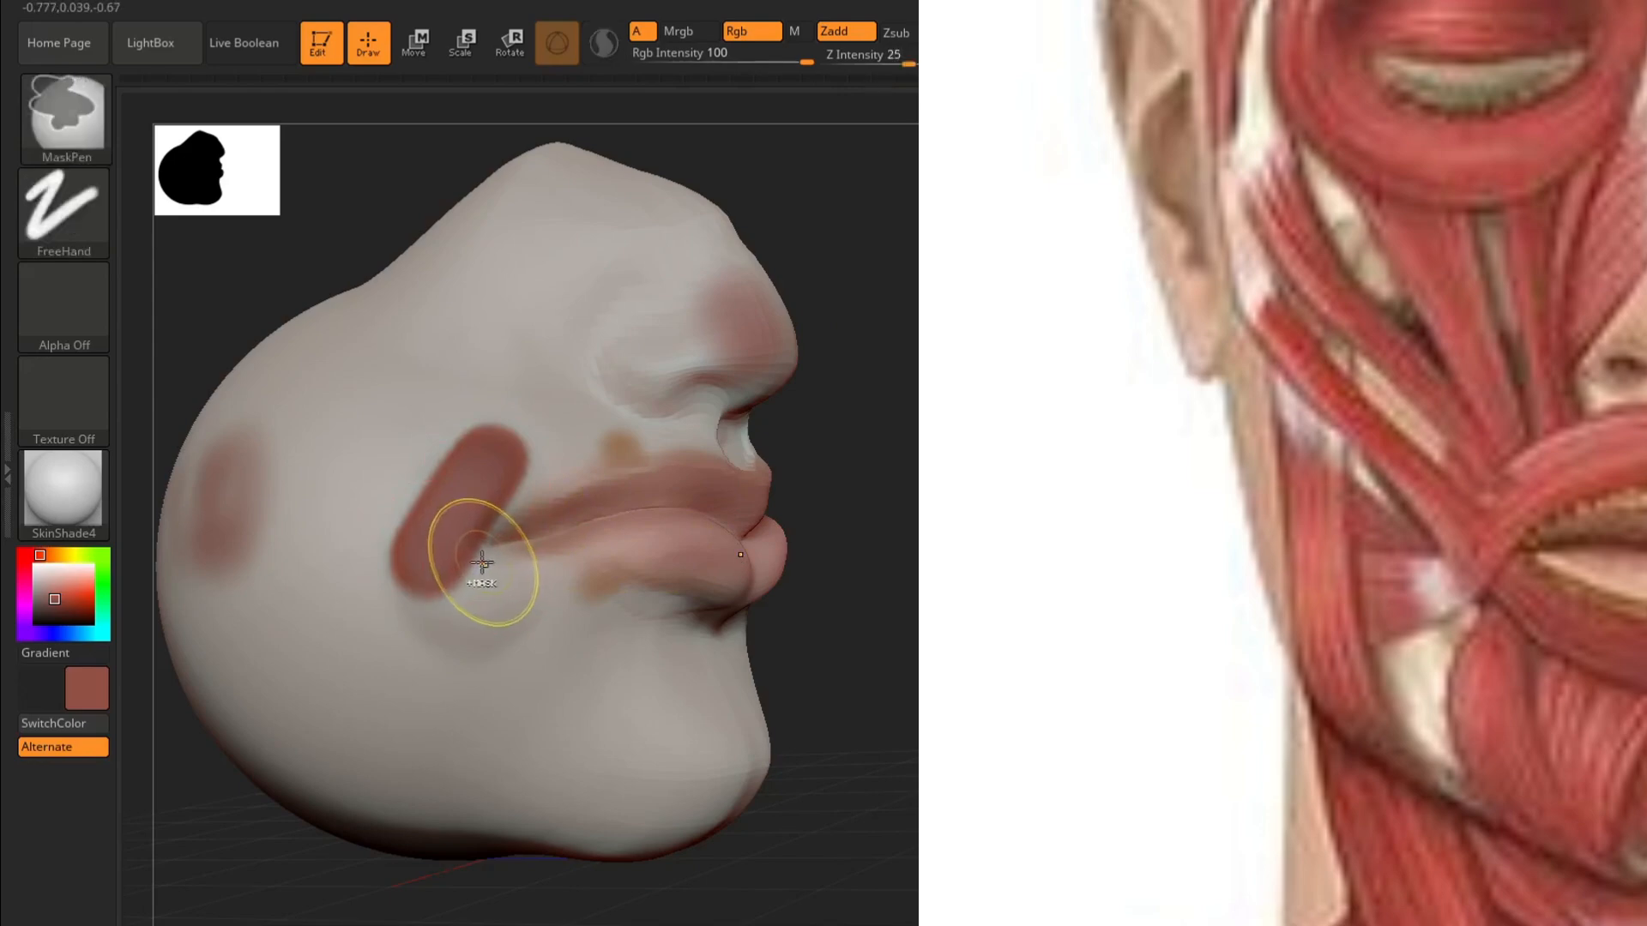
key(ctrl+z)
key(ctrl+shift+z)
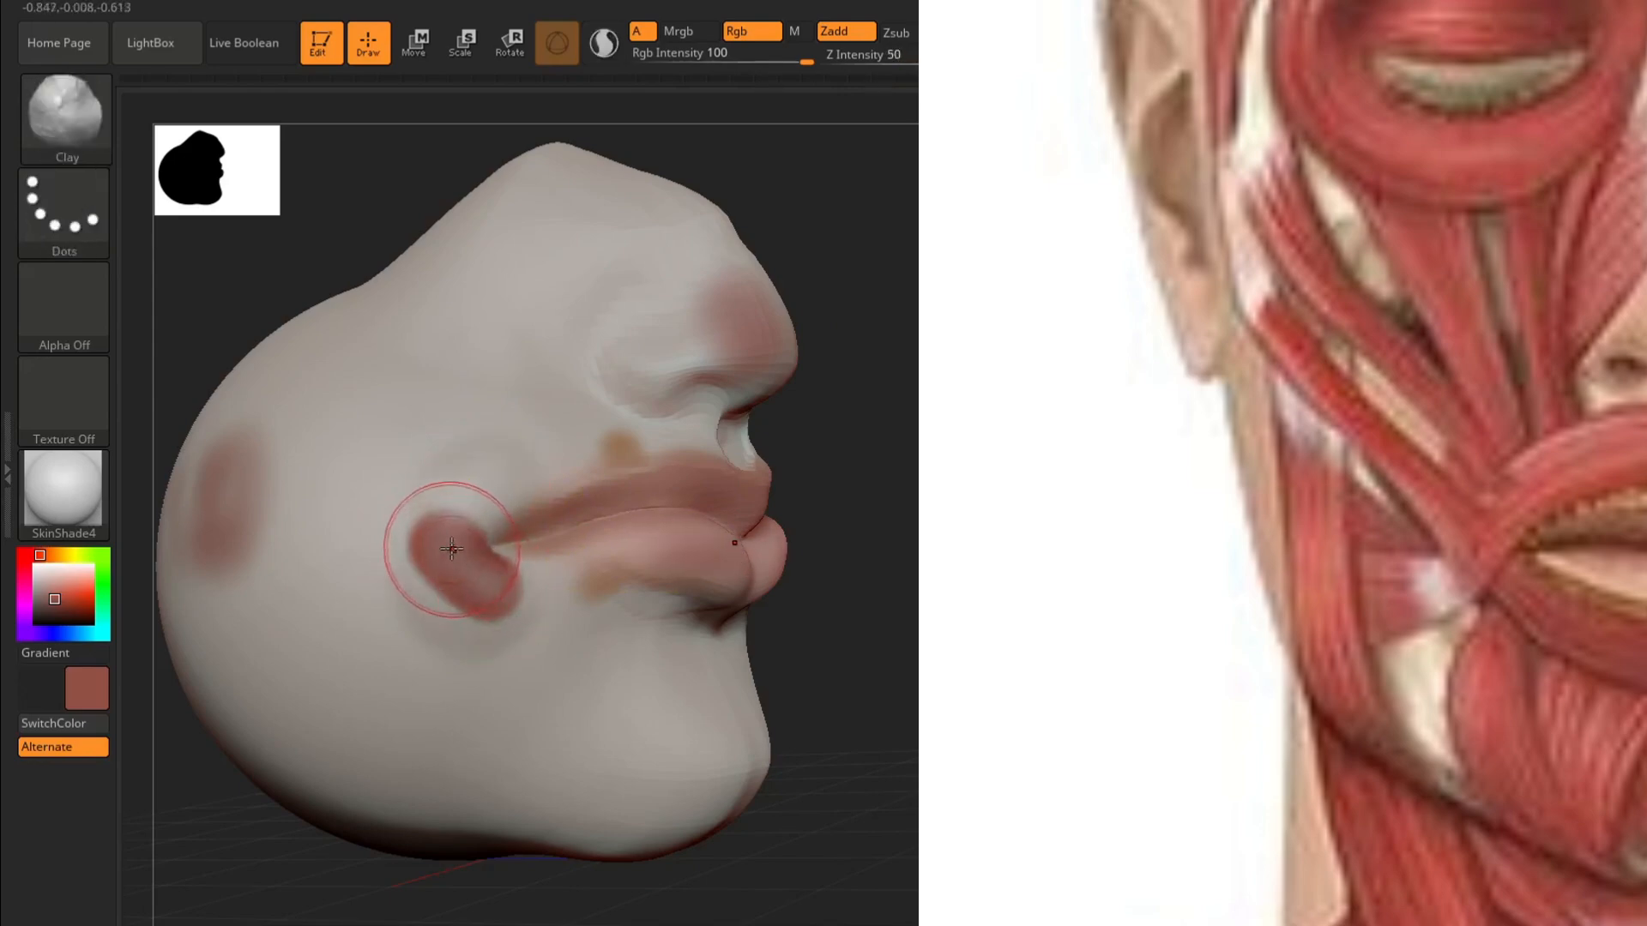
mouse_move(488, 457)
mouse_down()
mouse_move(429, 562)
mouse_move(434, 541)
mouse_up()
Step: Turn off Rgb colour for the Clay brush and lay clay over the seam between the lips
drag(944, 459, 892, 454)
mouse_move(892, 453)
right_down()
mouse_move(601, 481)
mouse_move(761, 471)
right_up()
mouse_move(569, 549)
alt+right_down()
mouse_move(548, 558)
mouse_move(704, 584)
alt+right_up()
shift+drag(751, 603, 780, 600)
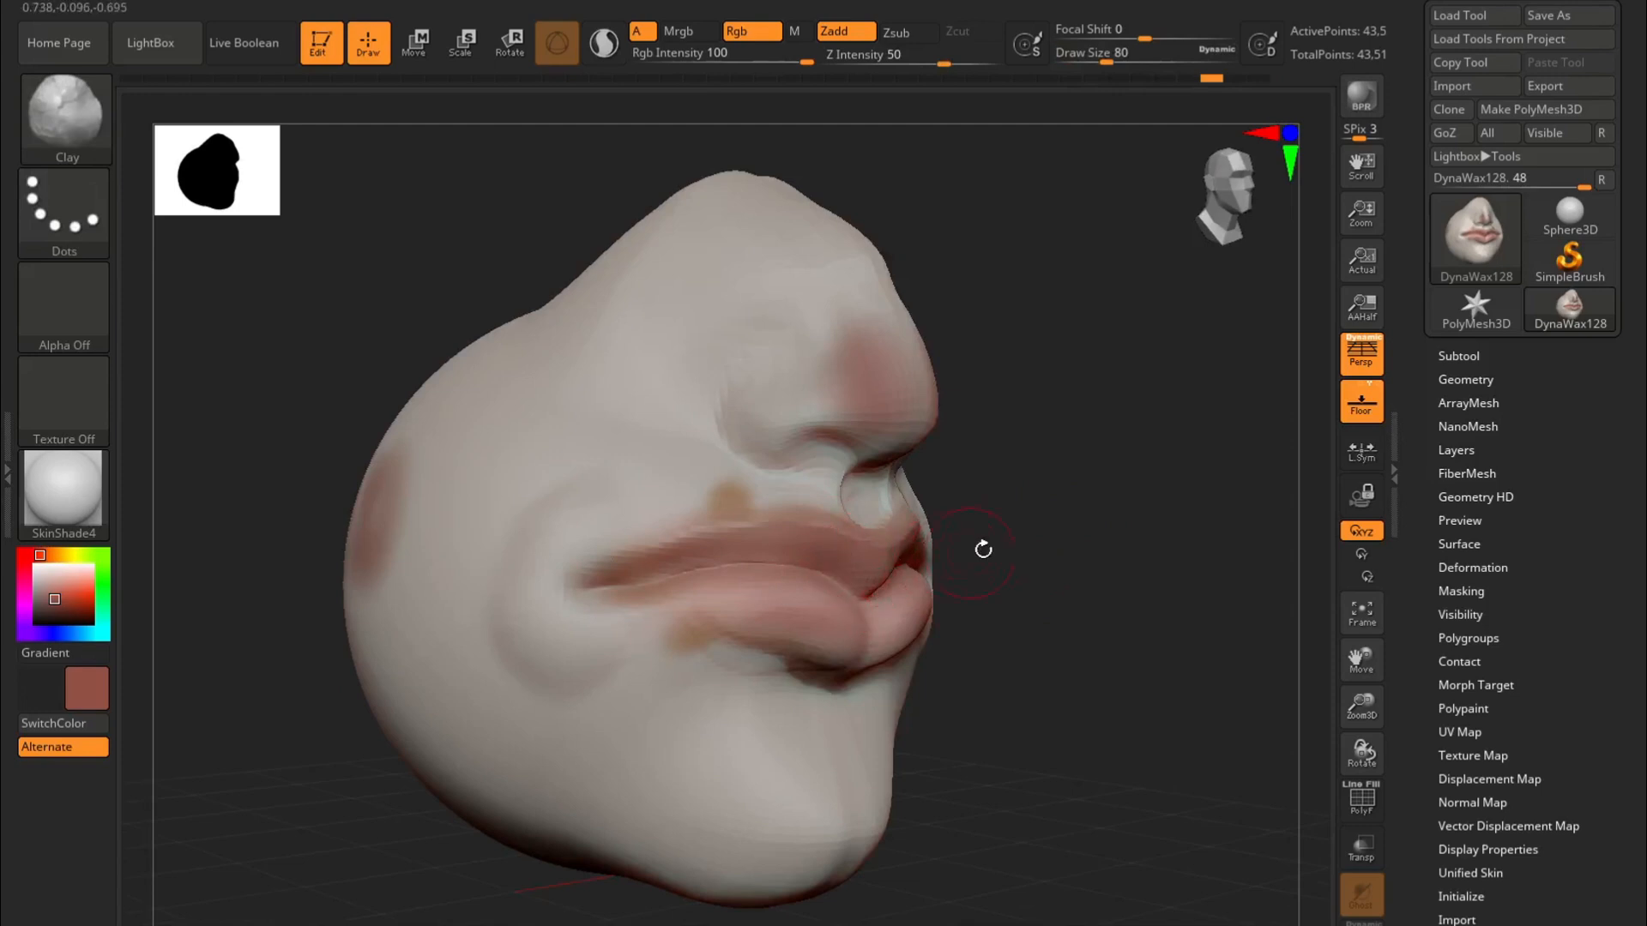
right_drag(956, 556, 987, 555)
drag(894, 563, 760, 543)
key(ctrl+z)
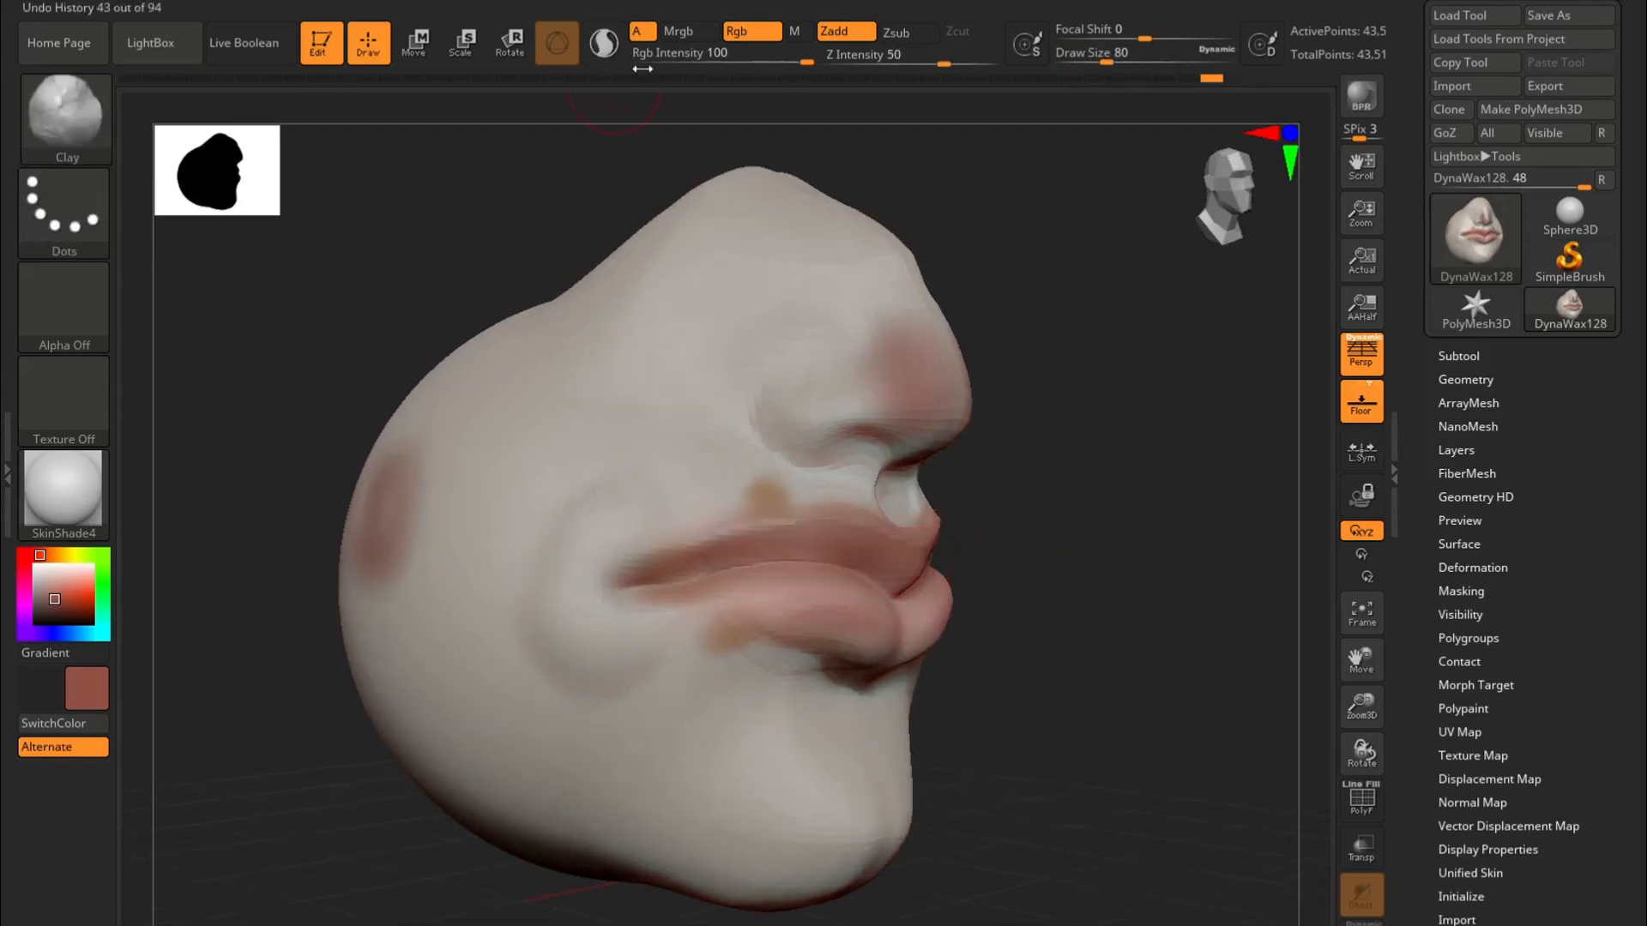
click(752, 38)
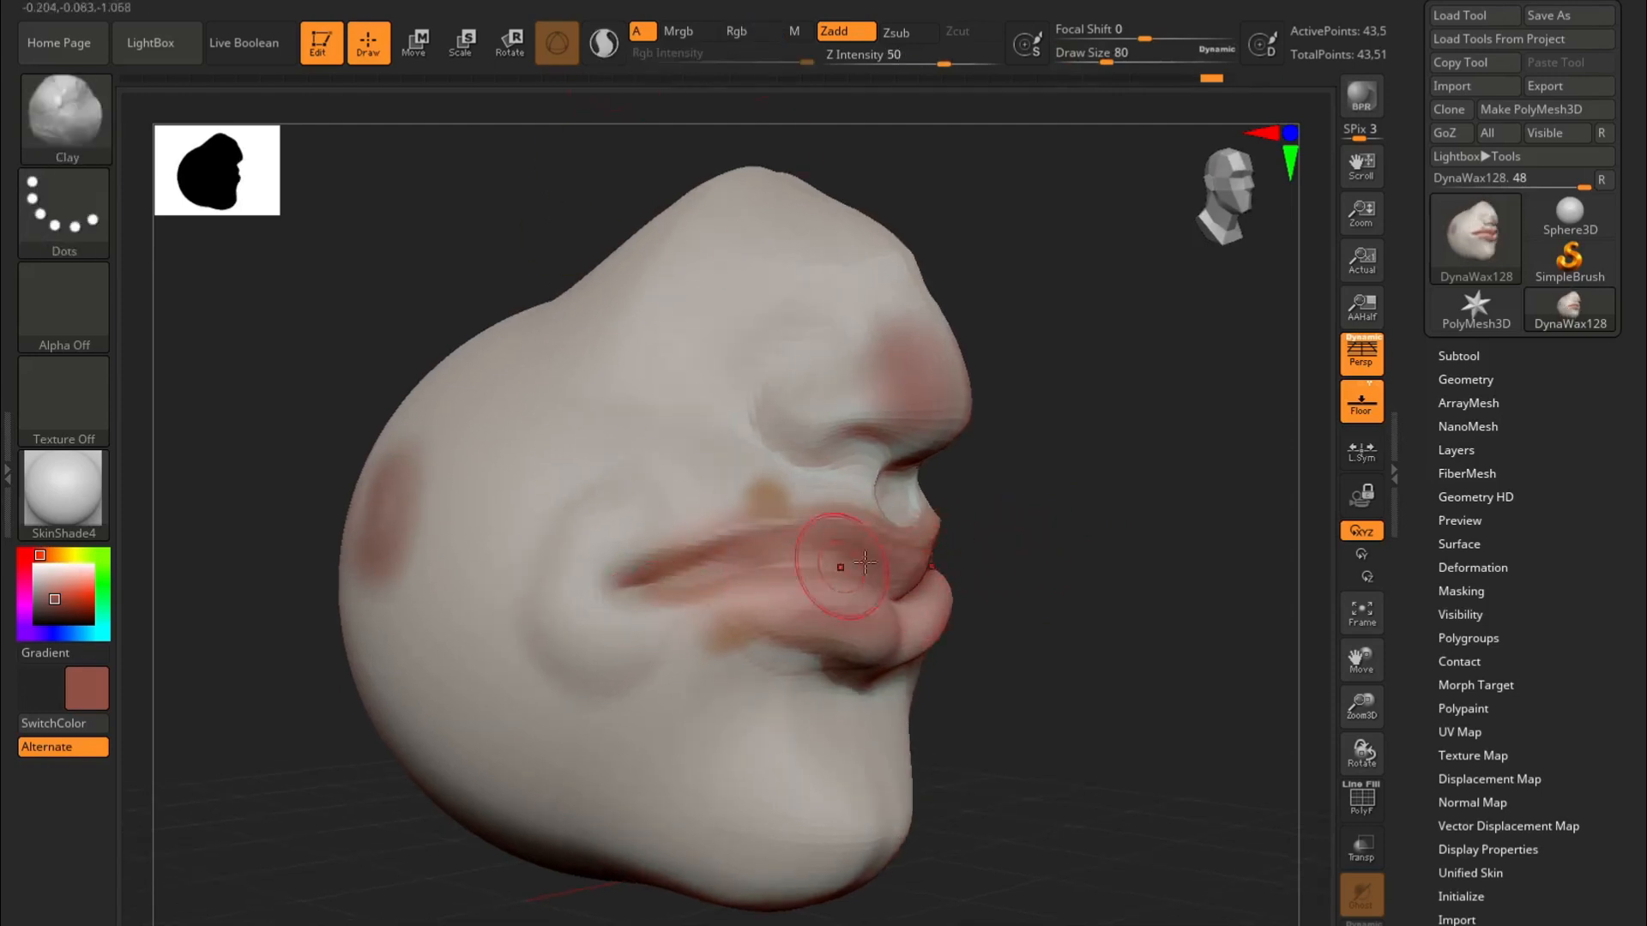
drag(1201, 541, 1029, 527)
drag(1221, 447, 985, 422)
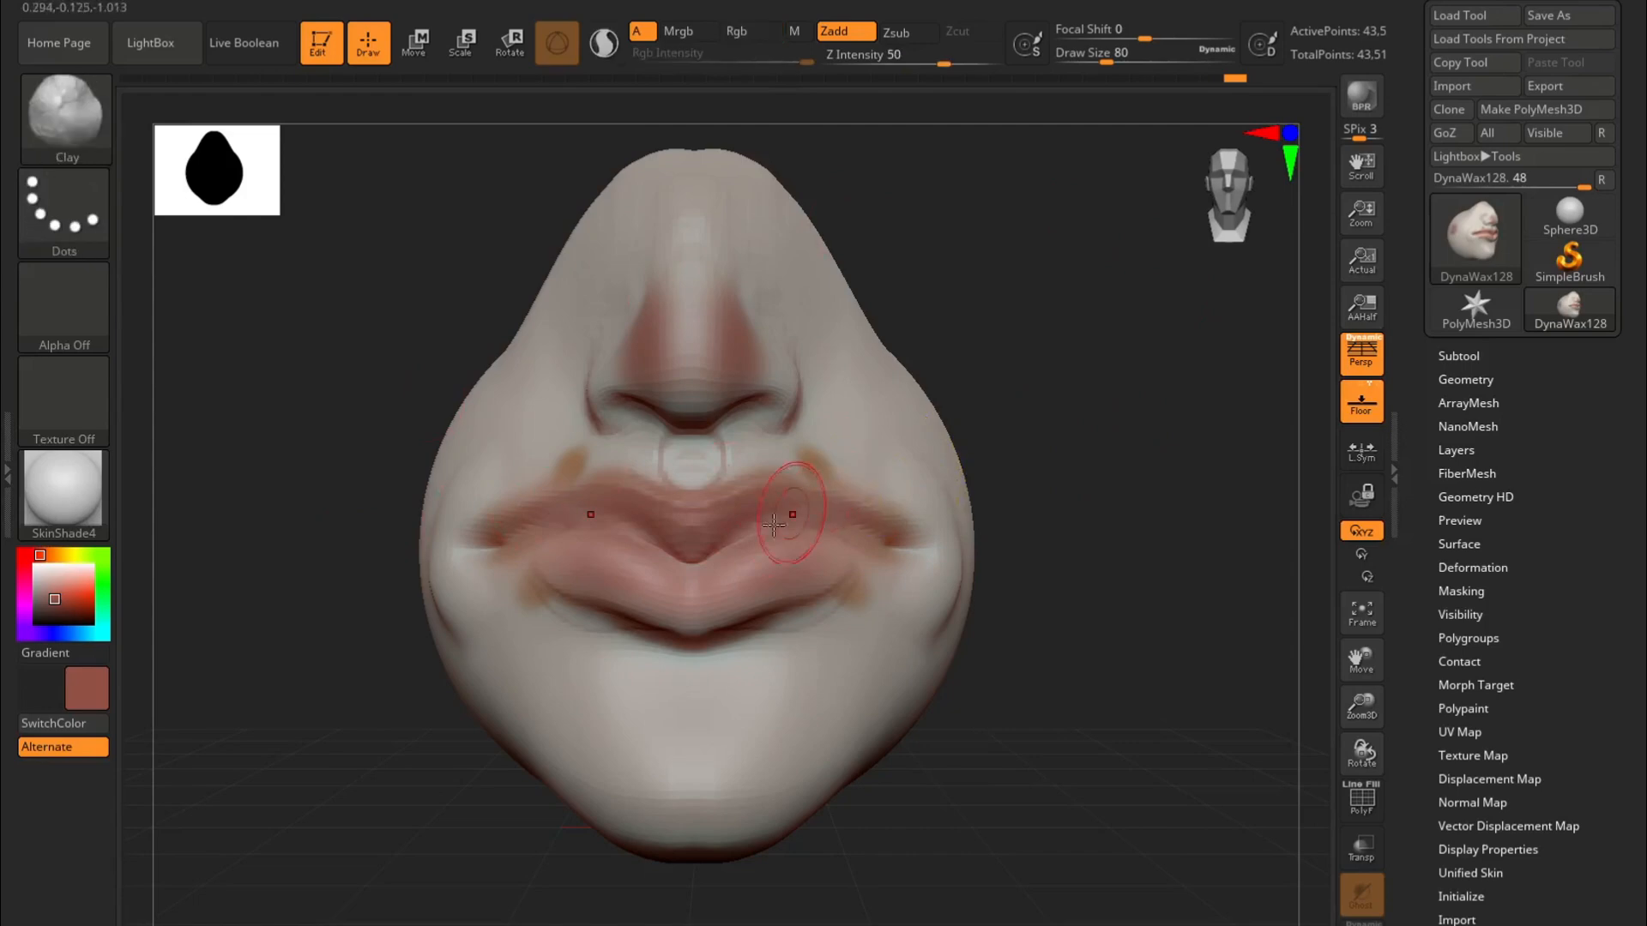
Step: Carve the mouth line from the lip centre towards the corners with the DamStandard brush
click(90, 133)
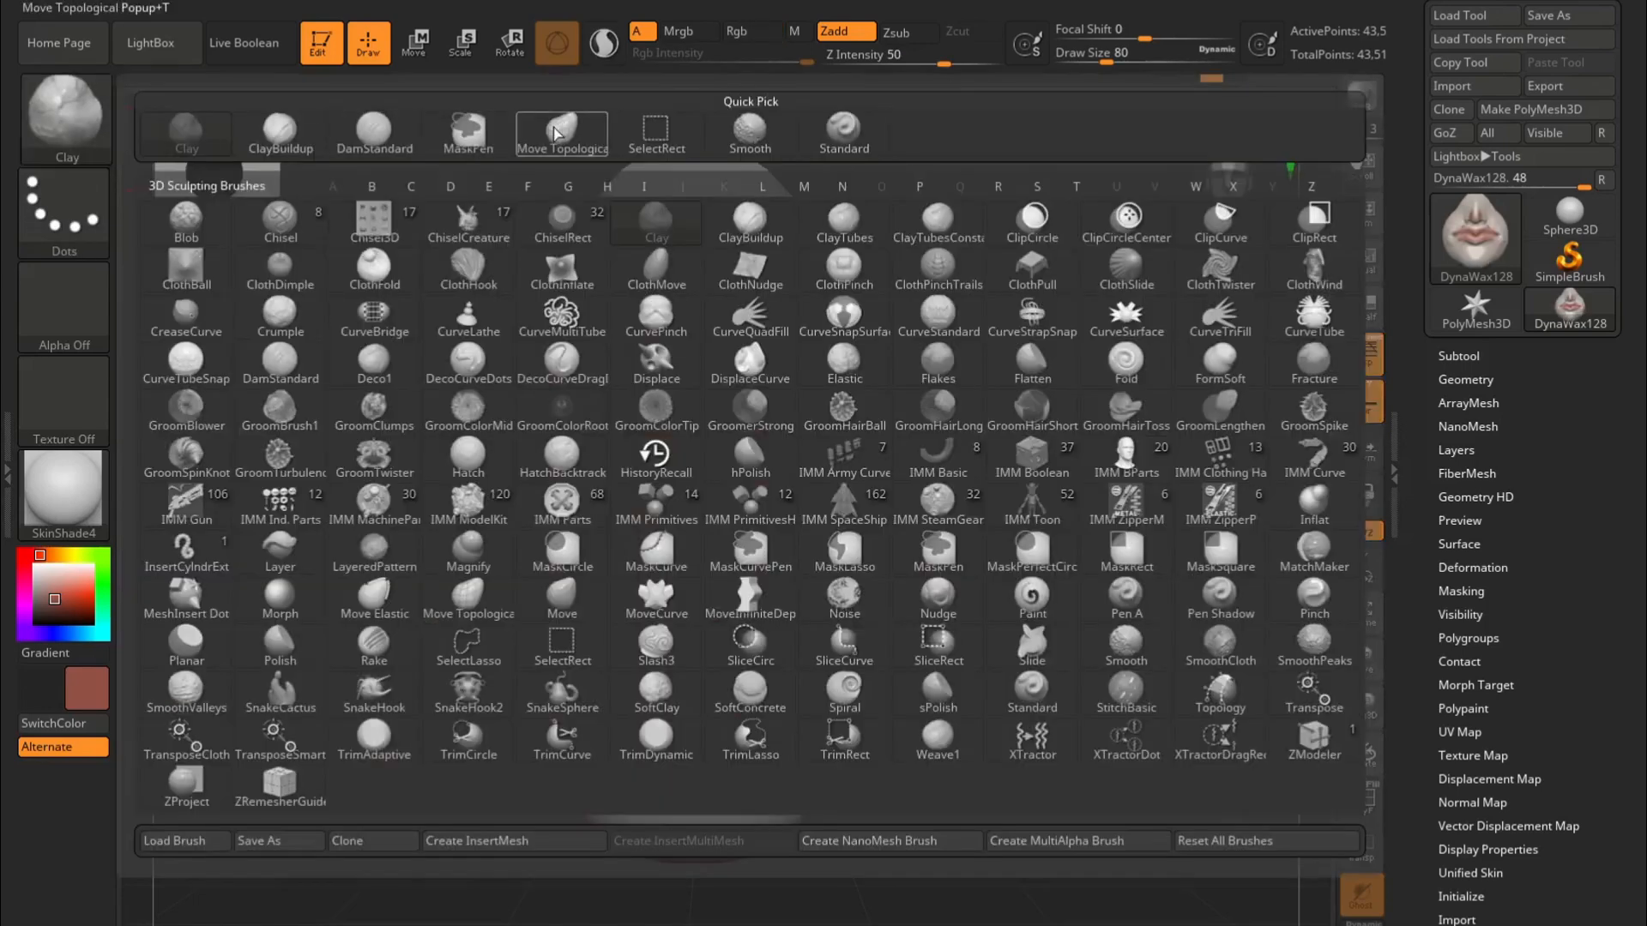
click(396, 139)
drag(677, 563, 860, 532)
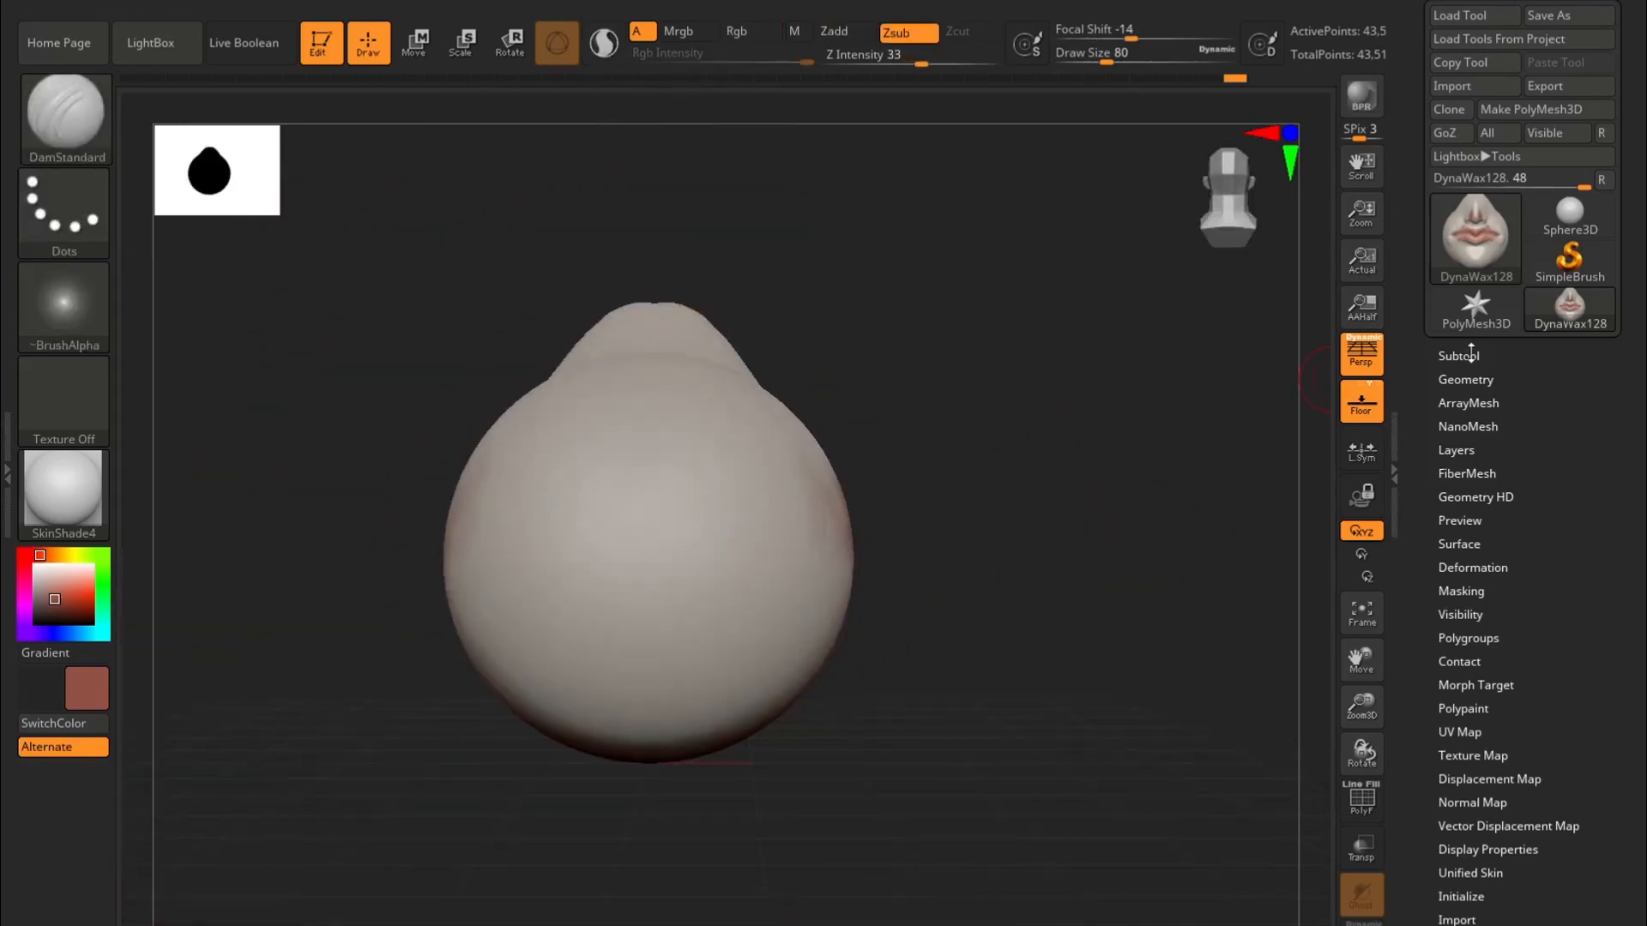
Step: Add a subdivided sphere as a new subtool, shown on its own and centred in the front view
click(1464, 356)
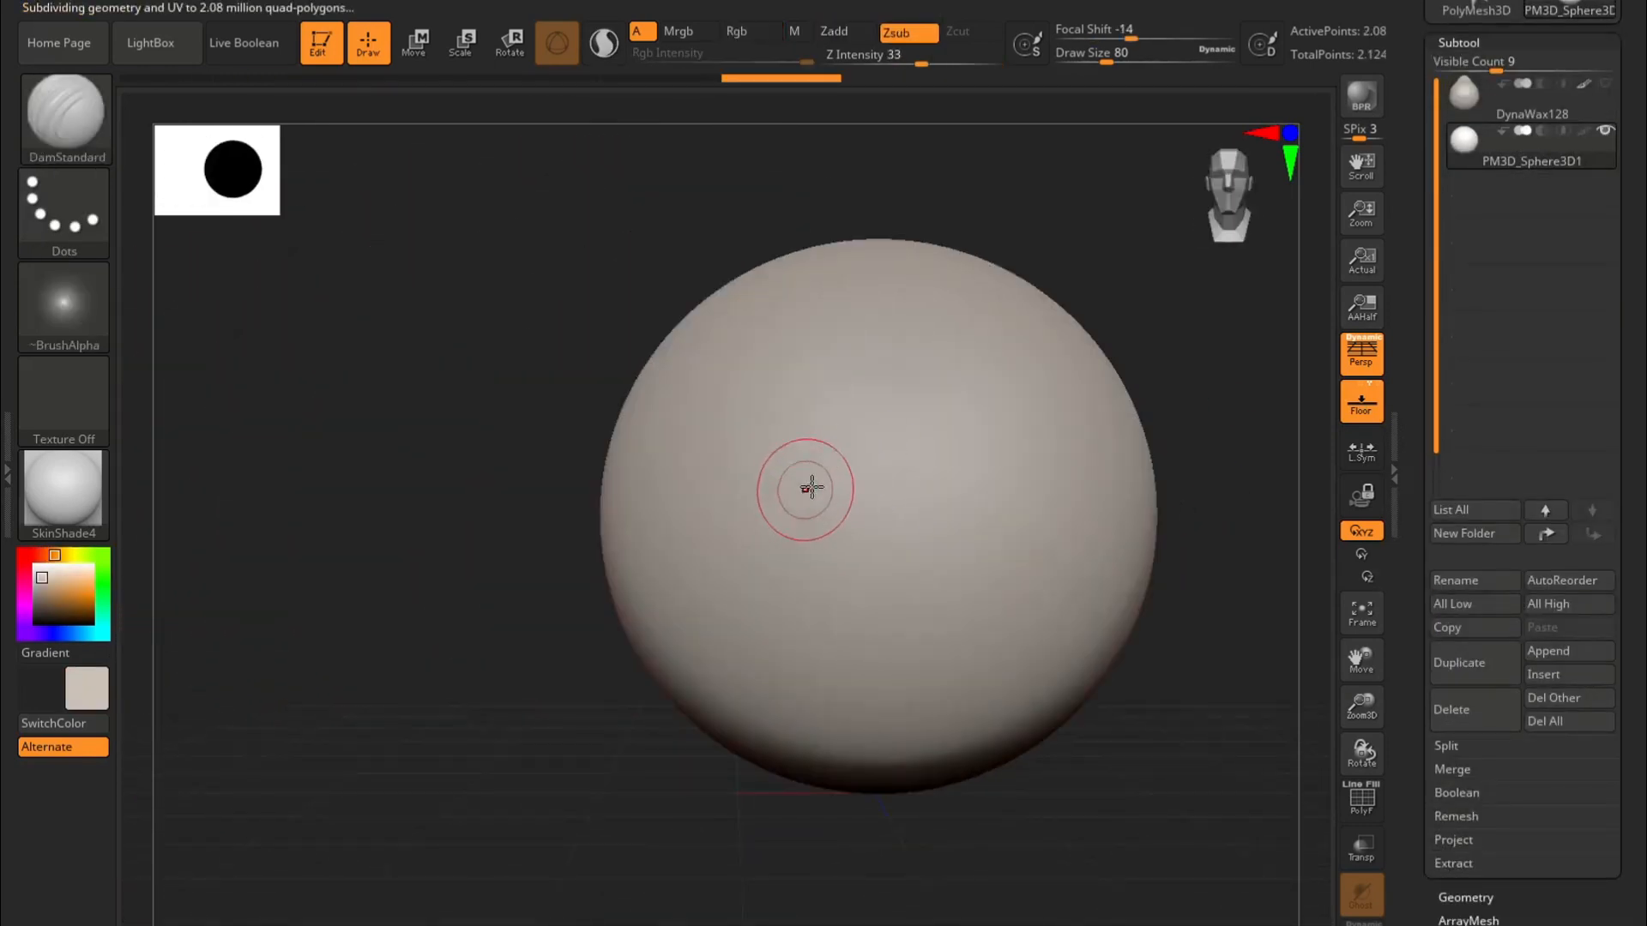
alt+drag(1235, 397, 1053, 418)
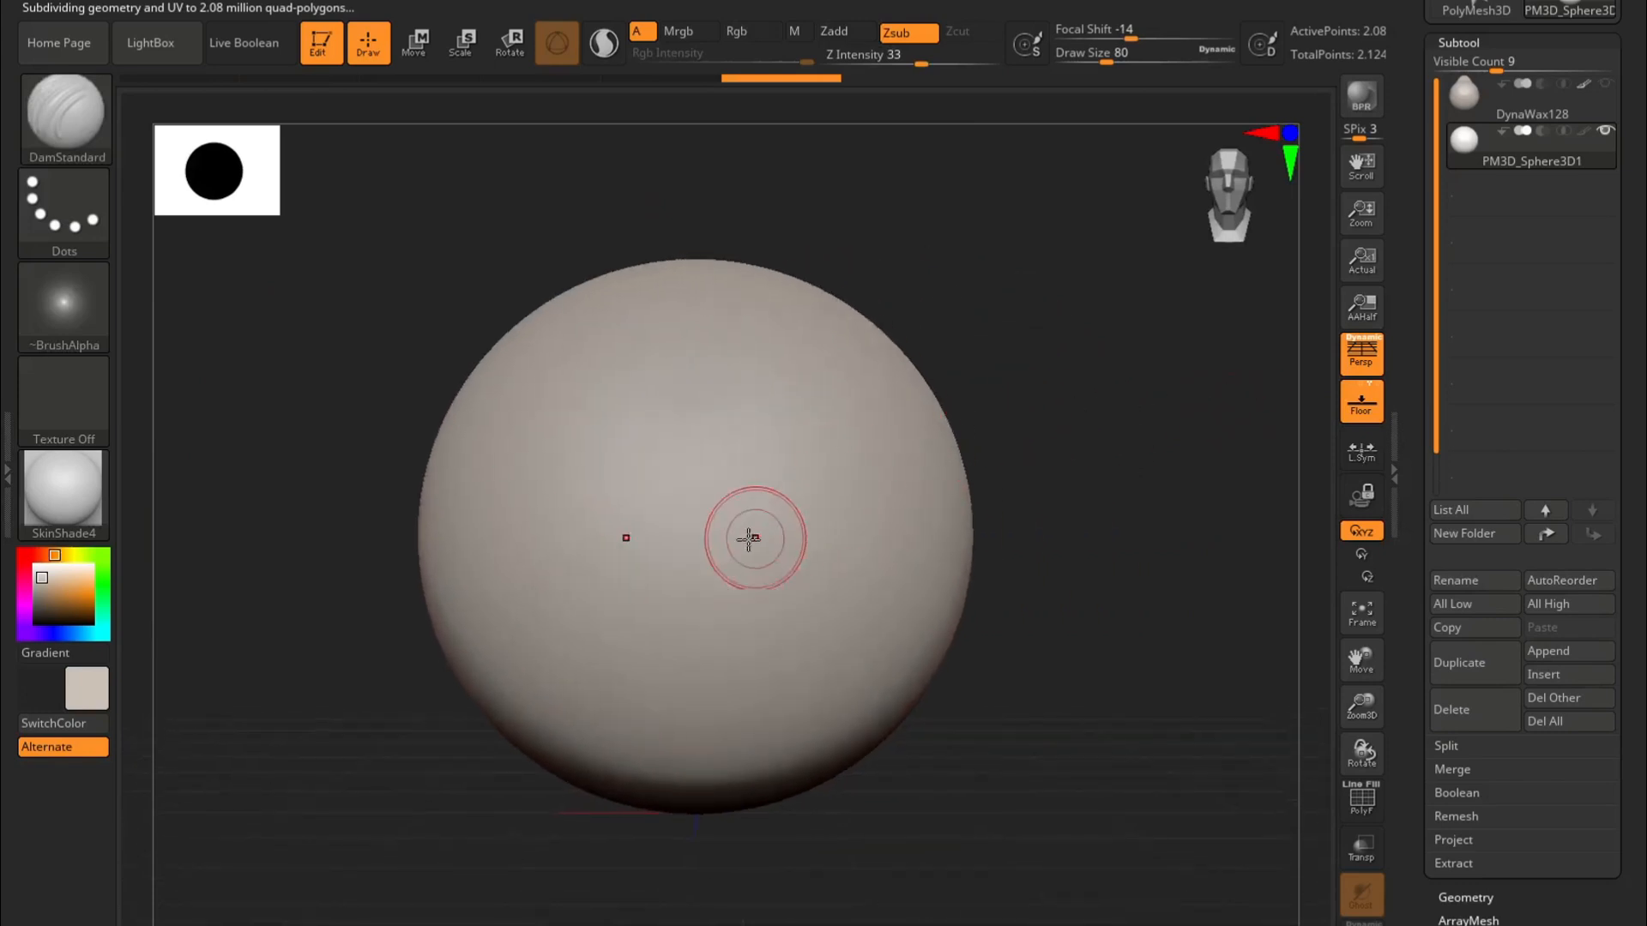
Step: Try carving a horizontal mouth line across the front of the sphere with the DamStandard brush, and undo it
drag(681, 537, 897, 522)
key(ctrl+z)
key(ctrl+shift+z)
key(ctrl+z)
key(ctrl+shift+z)
key(ctrl)
key(ctrl+z)
drag(686, 517, 943, 510)
key(ctrl+z)
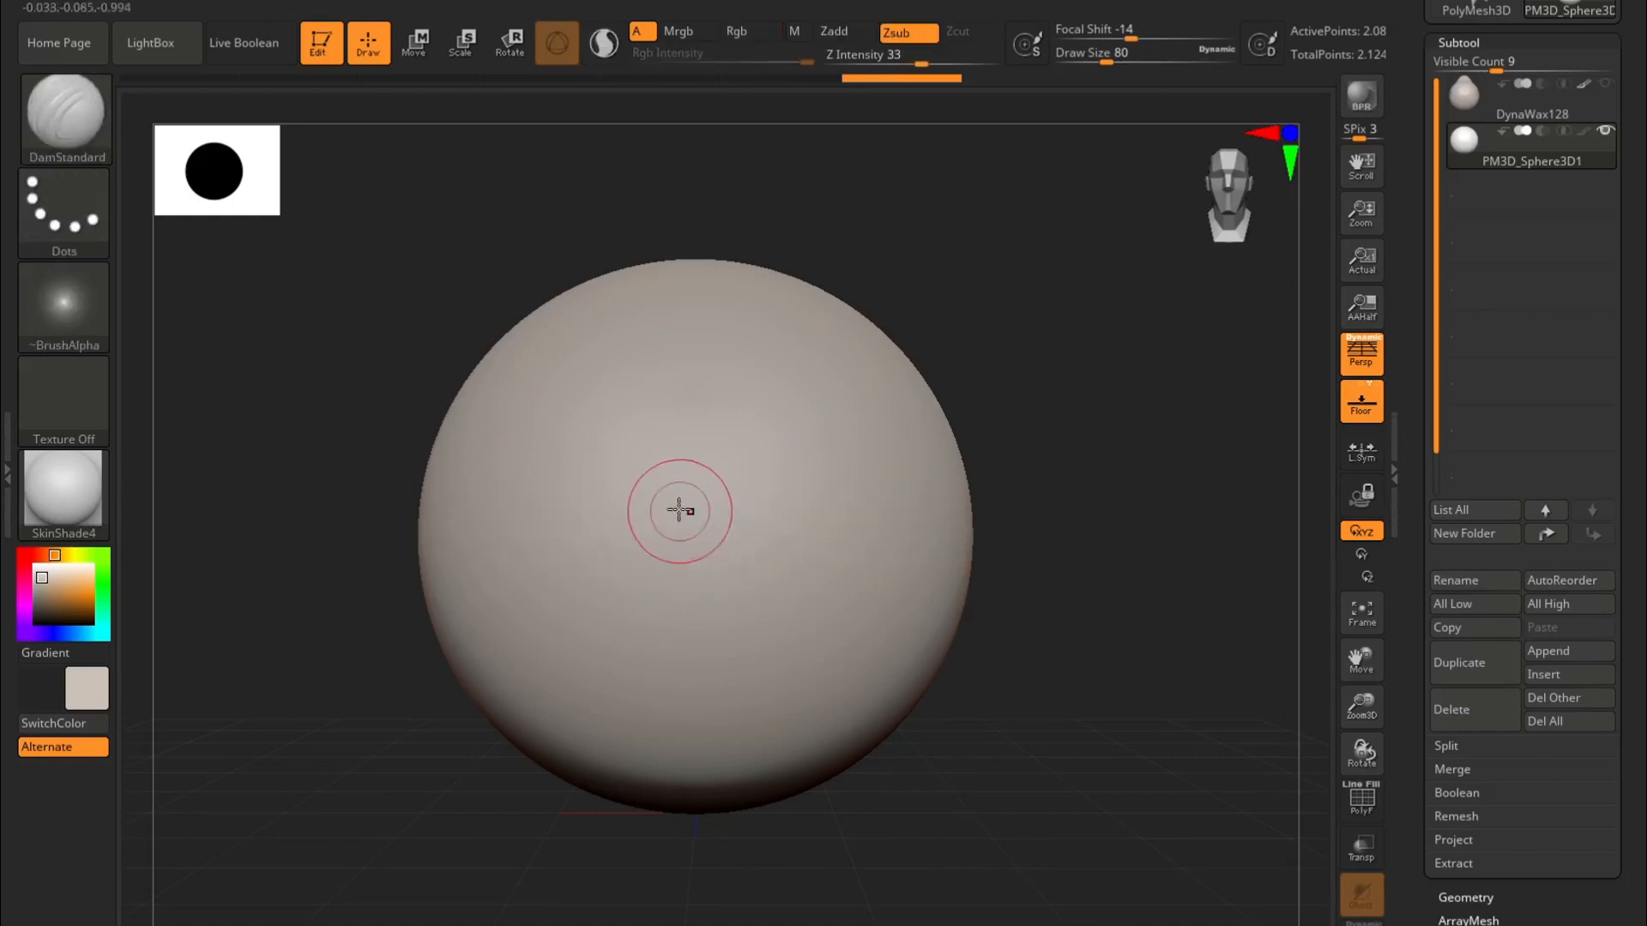
drag(685, 491, 914, 483)
key(ctrl+z)
Step: Try carving a nearly straight mouth line with a small central dip that wraps around the sphere's sides, and undo it
drag(691, 502, 956, 489)
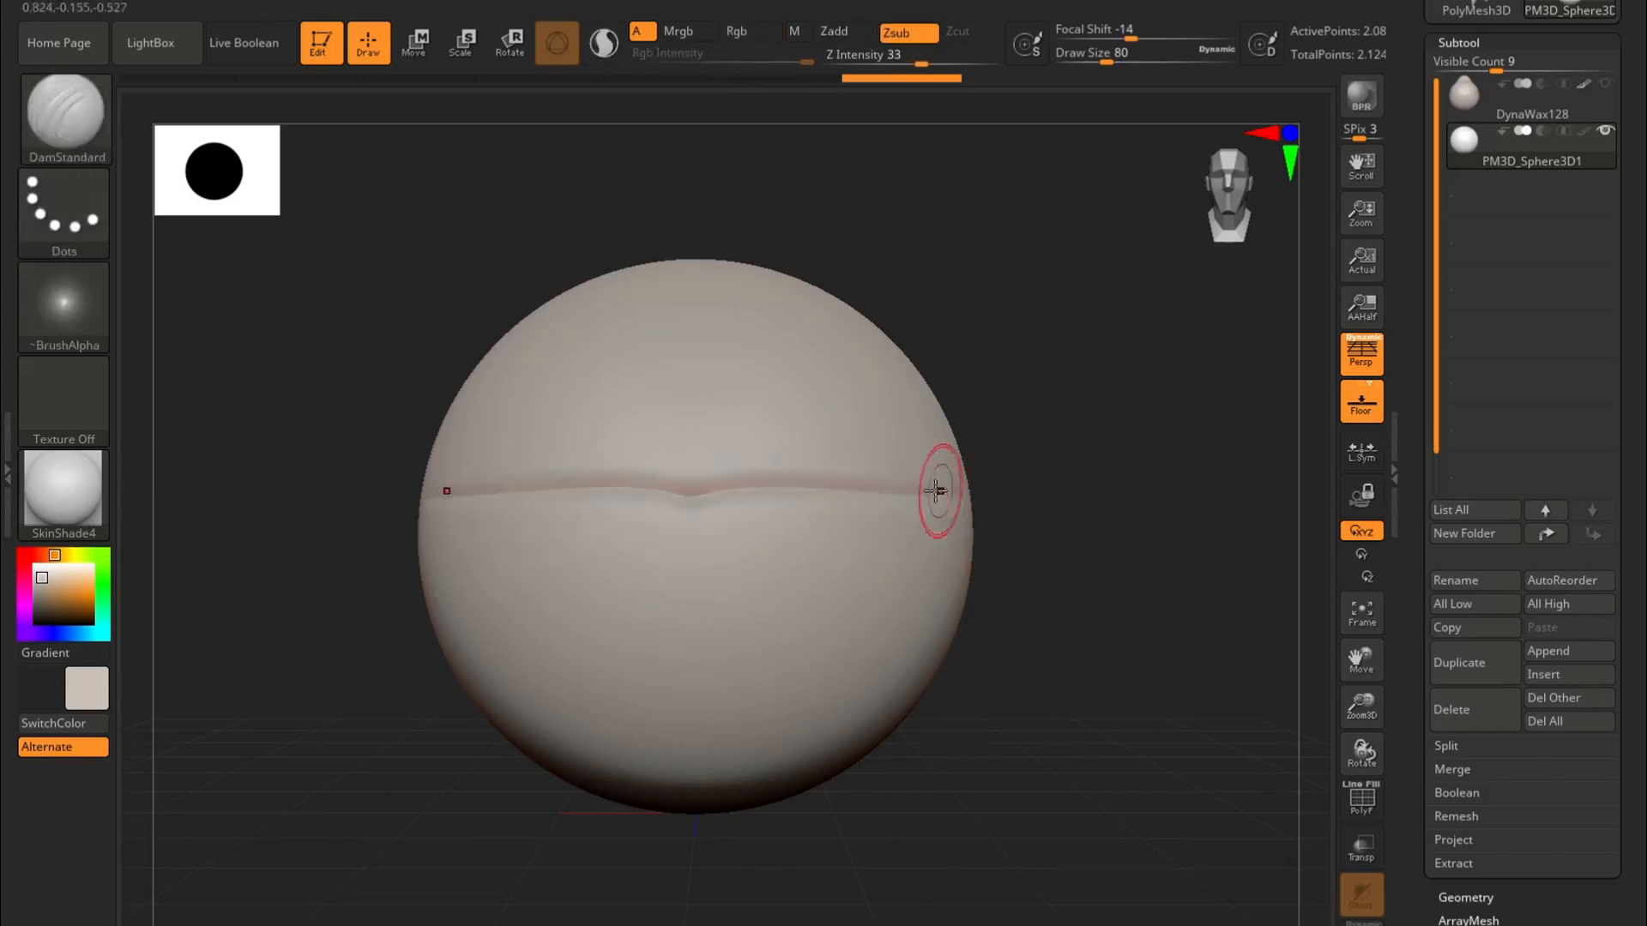
drag(1059, 483, 1093, 479)
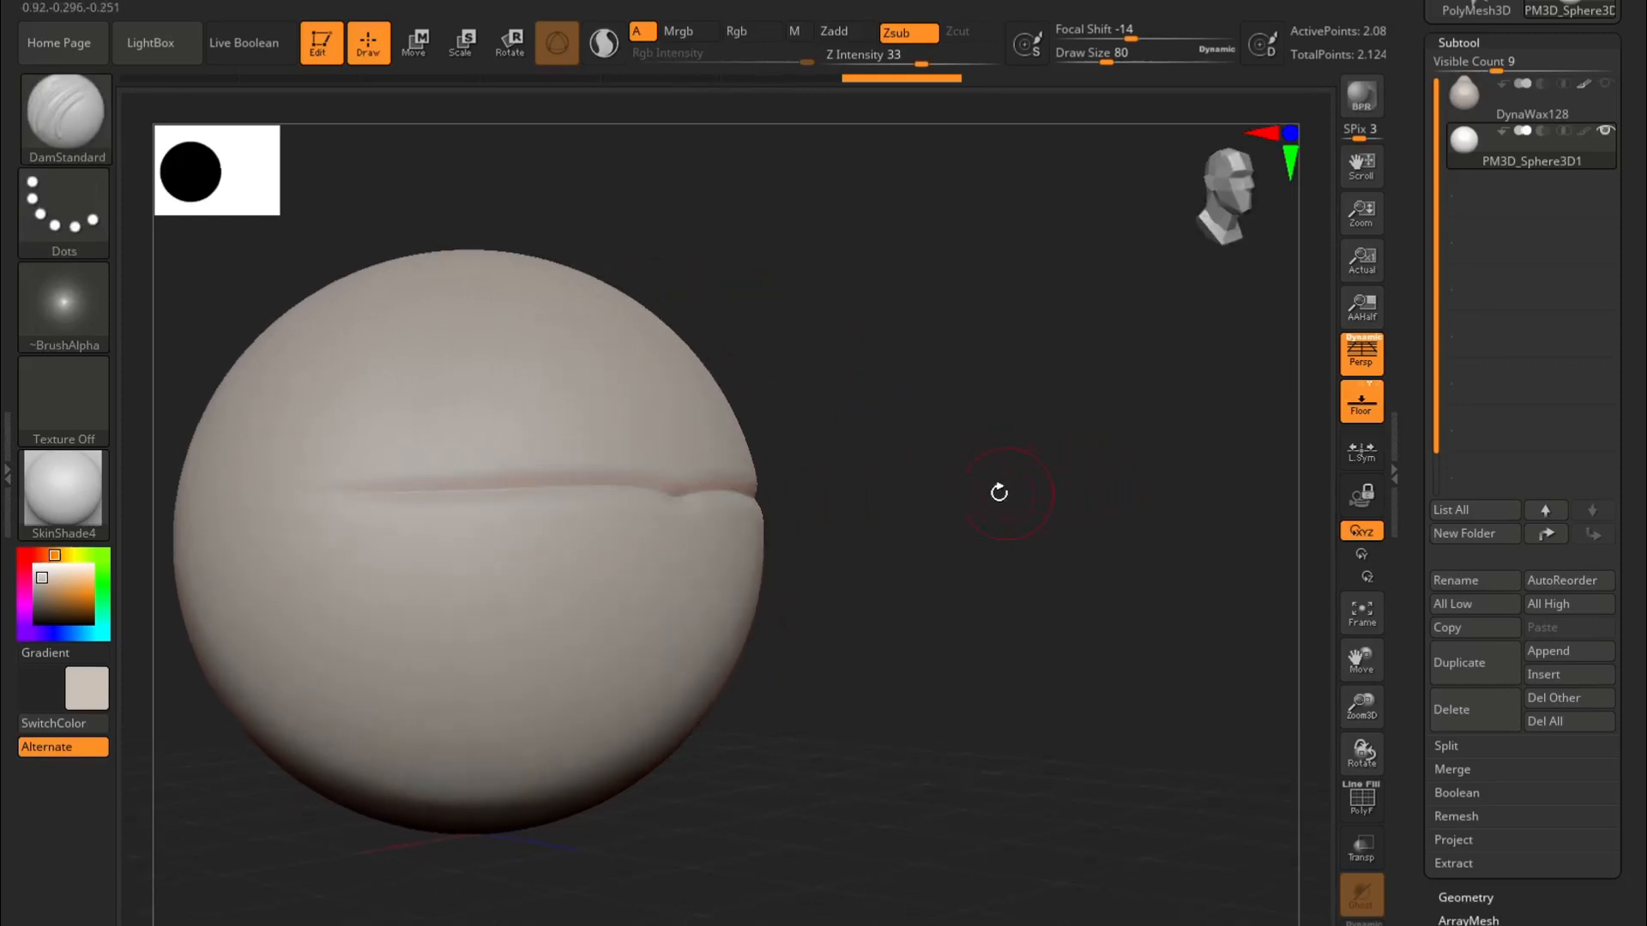
drag(439, 518, 400, 520)
drag(888, 456, 844, 456)
shift+drag(1015, 426, 1002, 432)
key(ctrl+z)
key(ctrl+z)
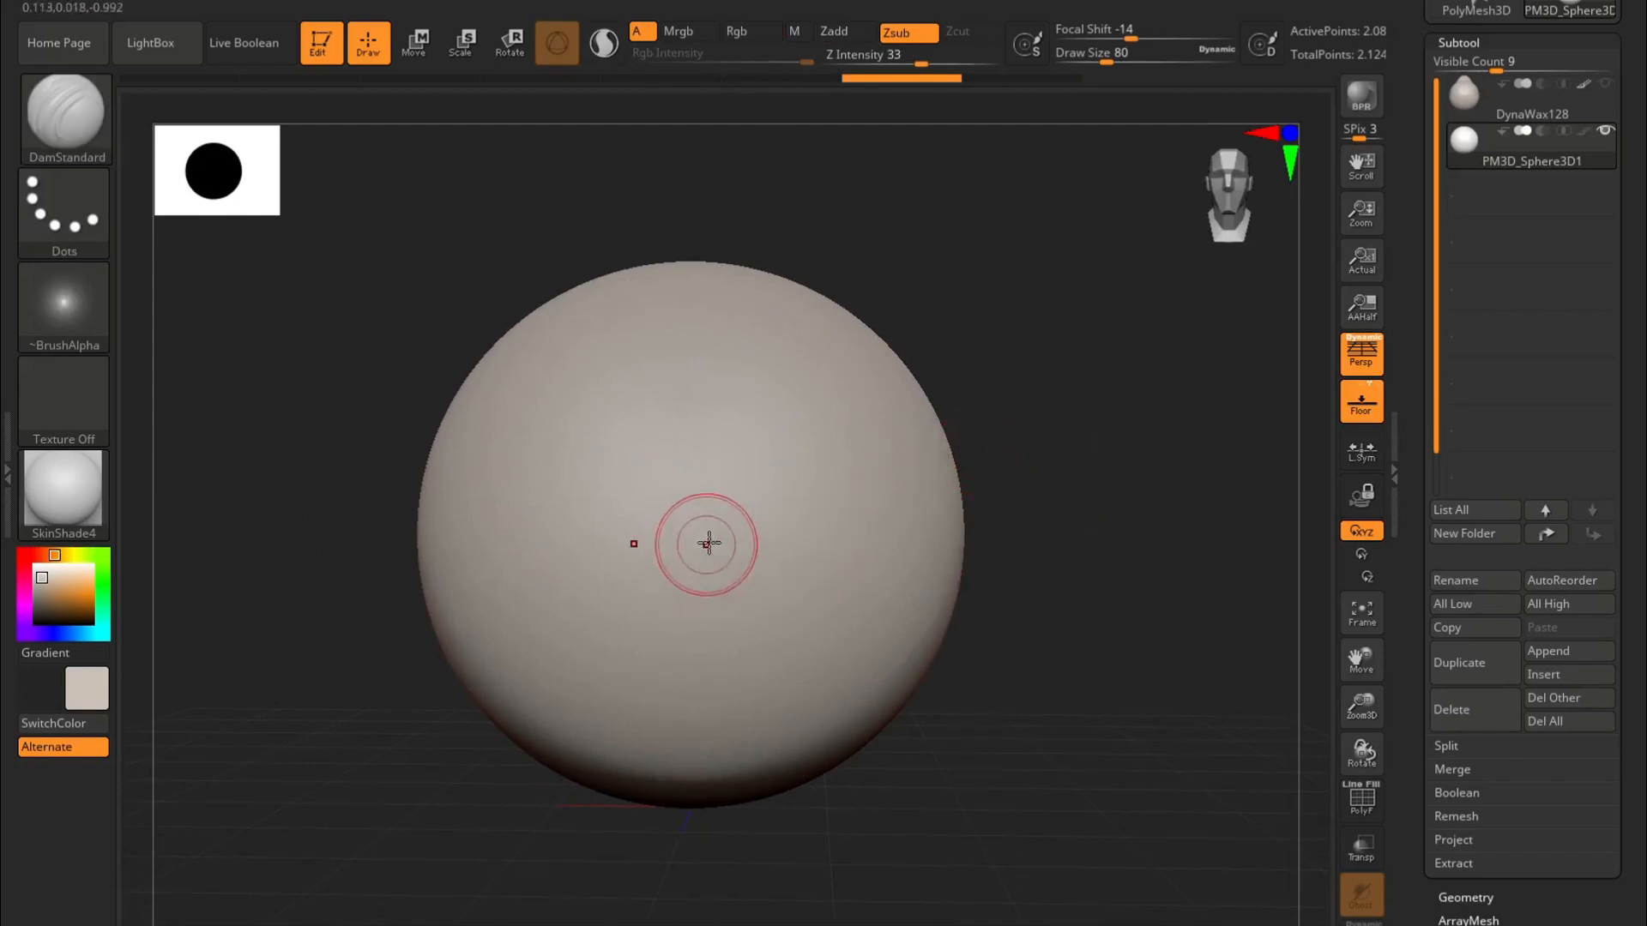
Step: Carve a wavy mouth line with a deep central dip and two raised arches across the sphere using the DamStandard brush
drag(1020, 415, 1048, 383)
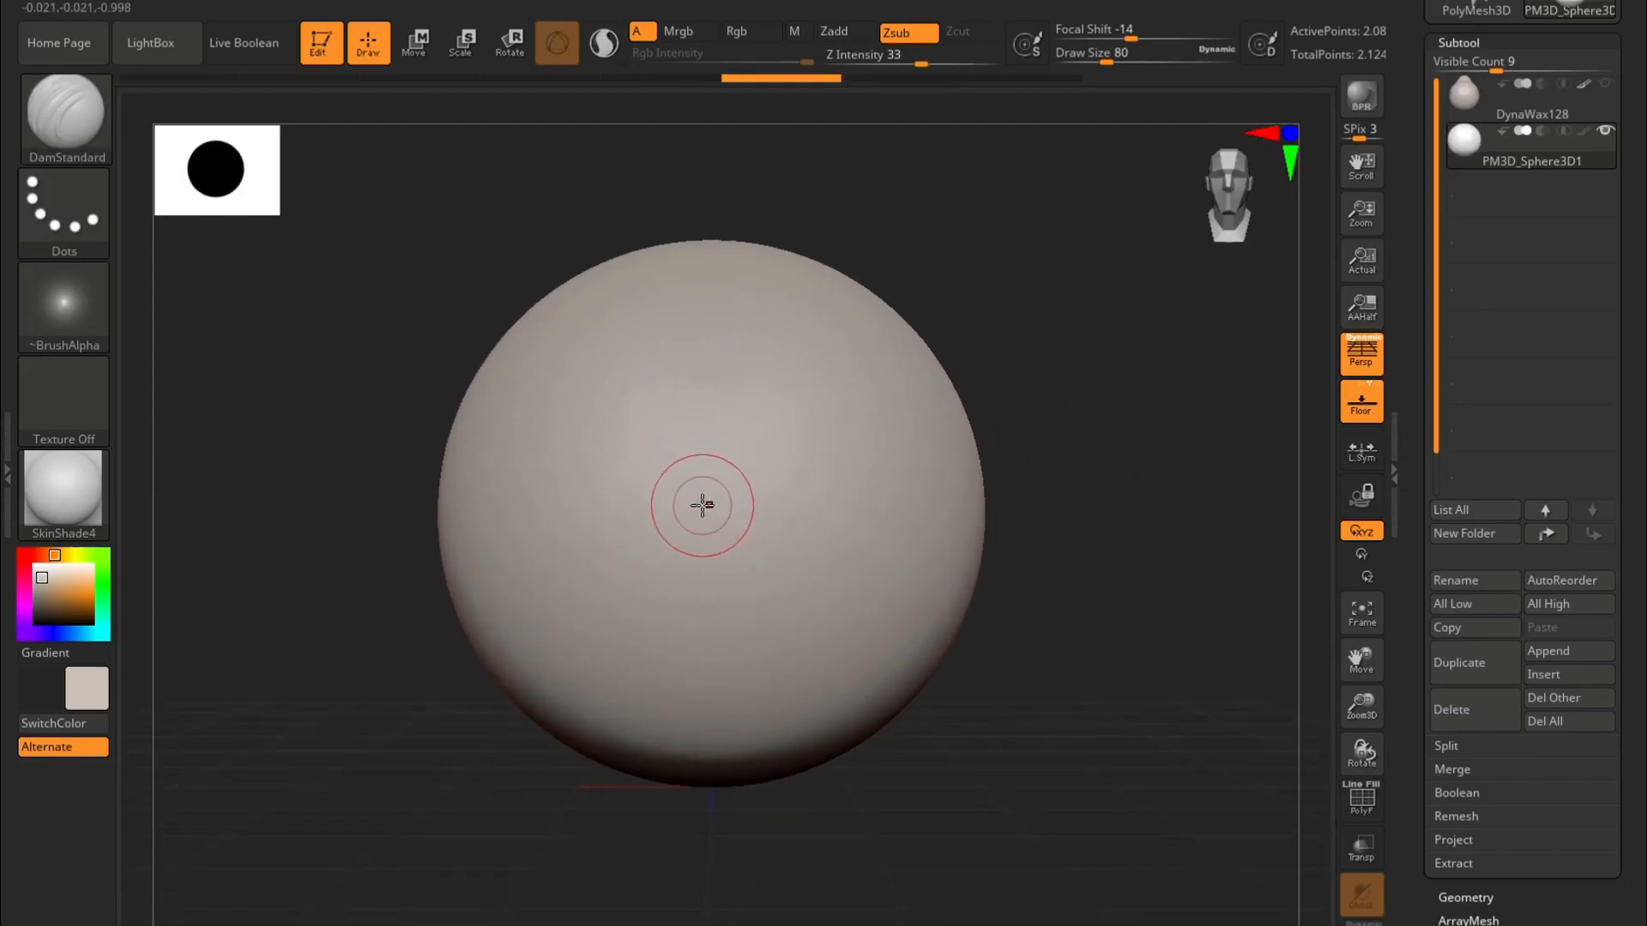
mouse_move(984, 501)
mouse_down()
mouse_move(750, 504)
mouse_move(911, 484)
mouse_up()
drag(700, 501, 945, 484)
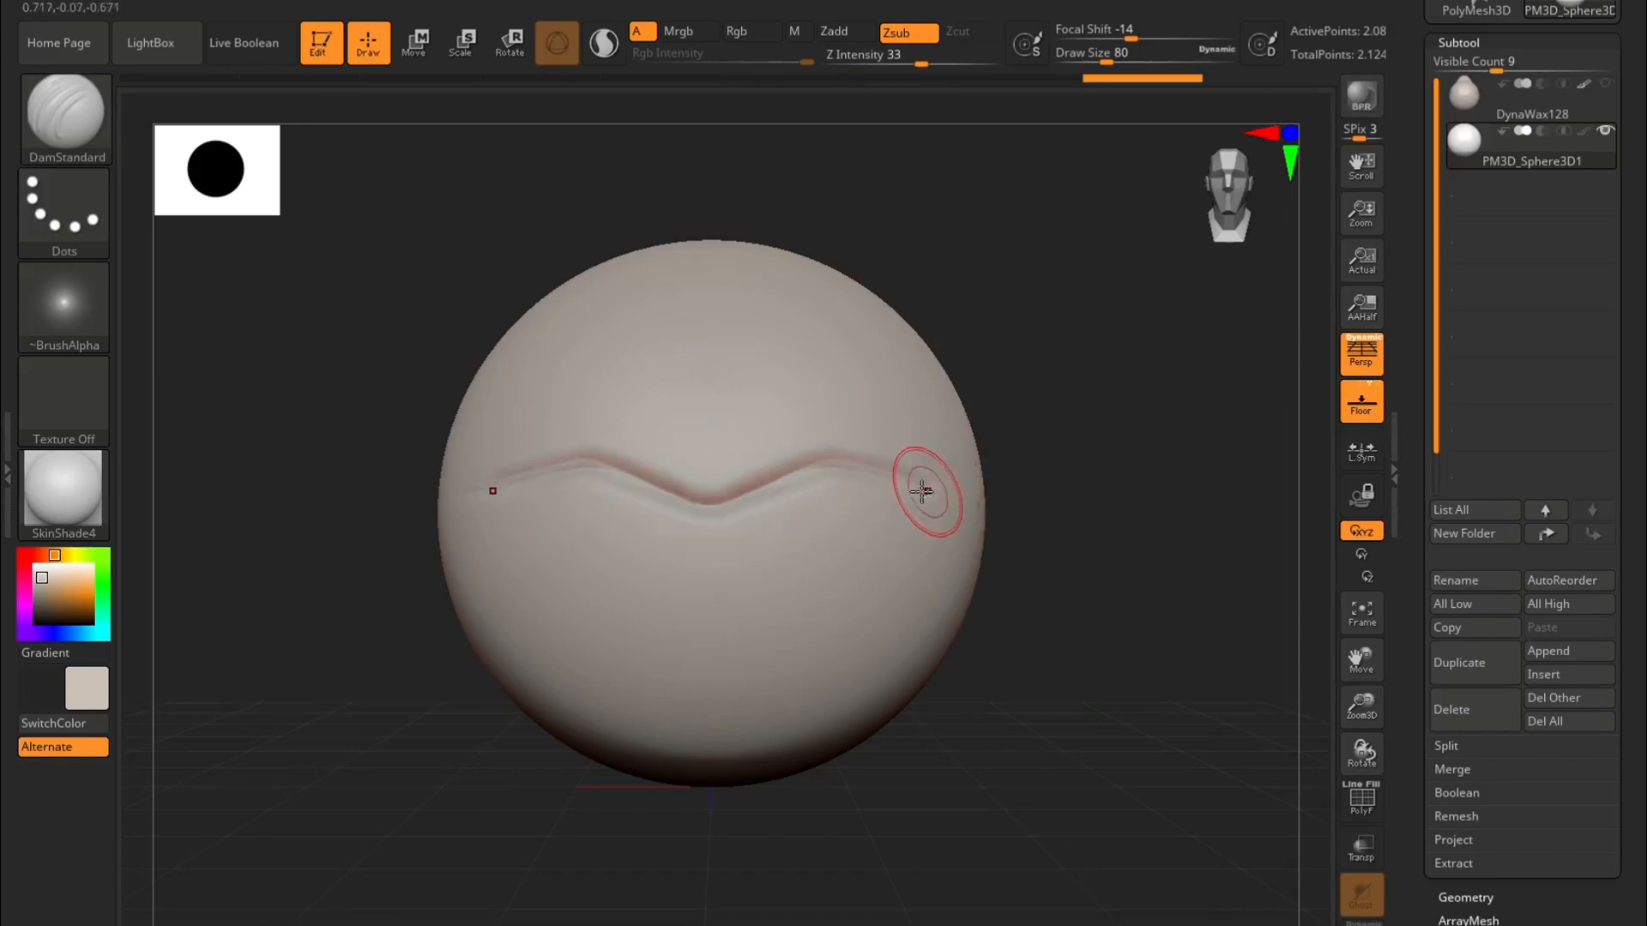
Step: Build up three rounded upper-lip masses and two lower-lip masses around the mouth line with ClayBuildup, and smooth them
click(64, 111)
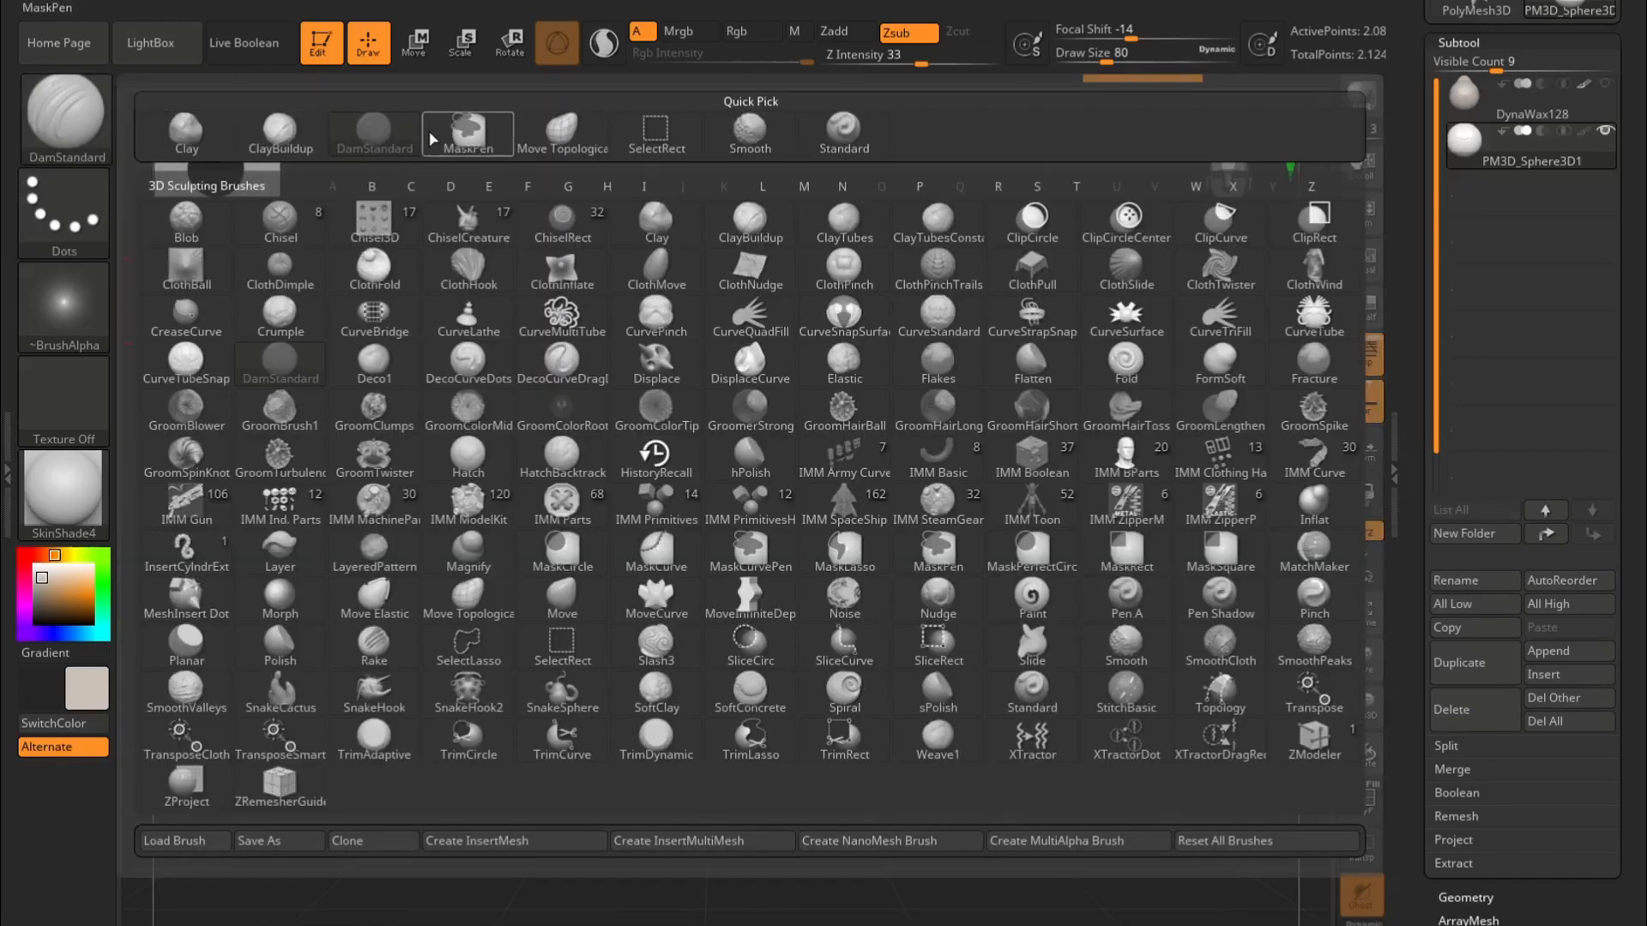
click(280, 133)
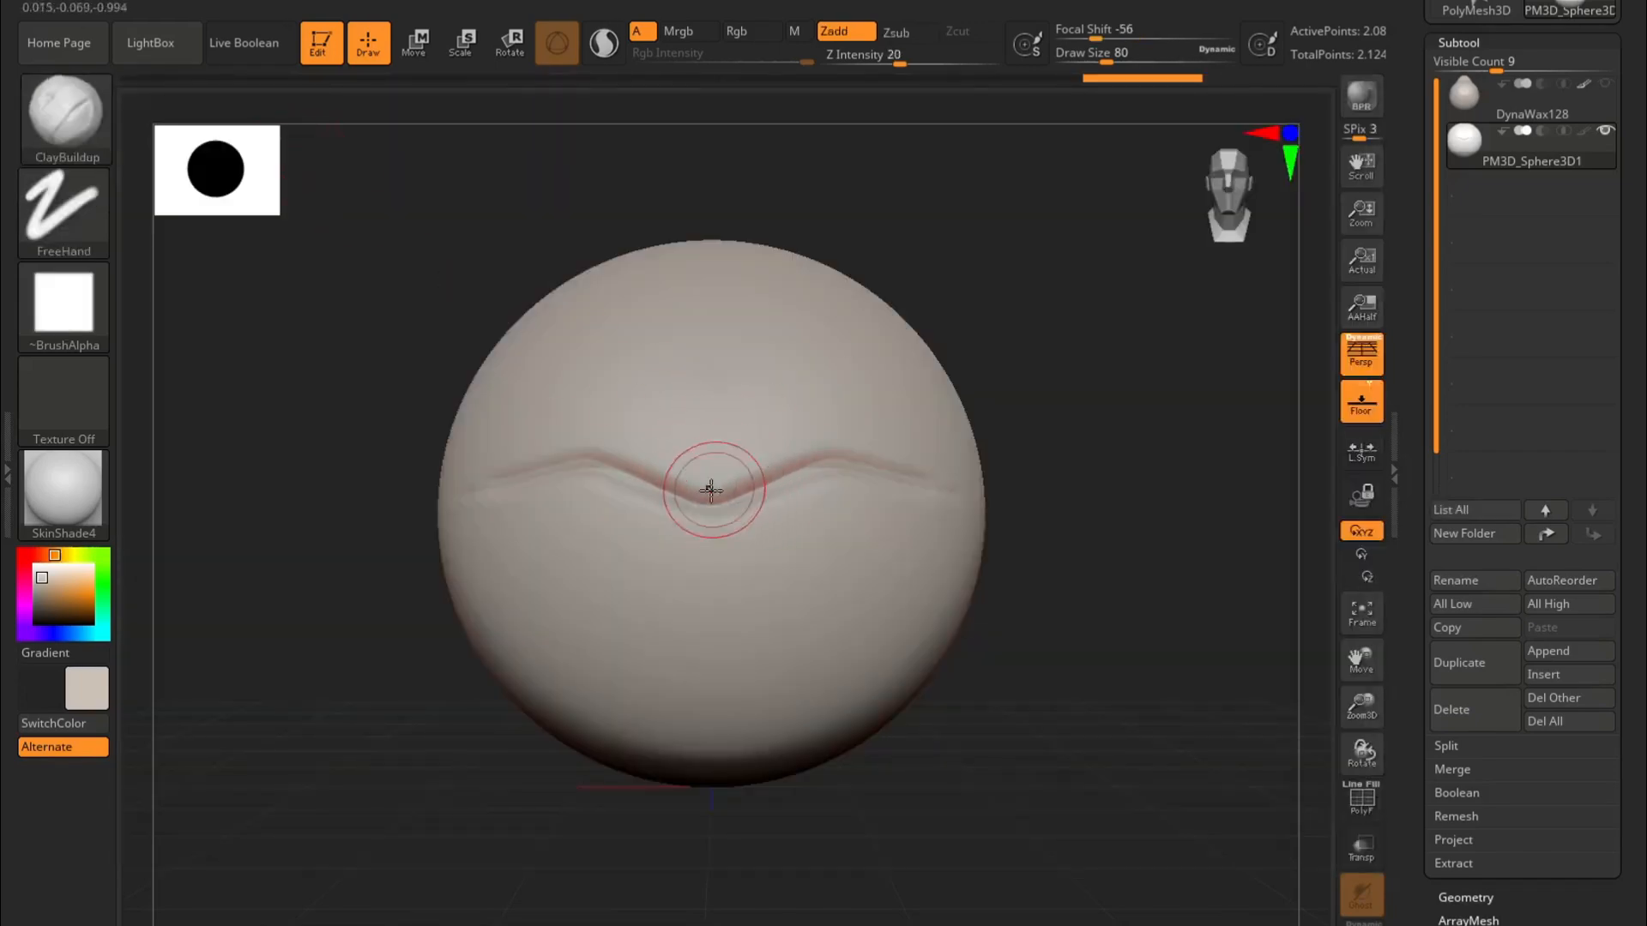
drag(726, 479, 816, 452)
mouse_move(729, 552)
mouse_down()
mouse_move(862, 517)
mouse_move(849, 500)
mouse_move(768, 522)
mouse_up()
right_click(782, 436)
shift+drag(717, 446, 738, 470)
shift+drag(776, 470, 825, 454)
mouse_move(756, 498)
shift+mouse_down()
mouse_move(777, 512)
mouse_move(766, 460)
mouse_move(739, 497)
shift+mouse_up()
Step: Deepen the creases of the mouth line and lip masses with the DamStandard brush at draw size 83
click(92, 141)
click(382, 141)
right_click(788, 453)
drag(553, 473, 706, 491)
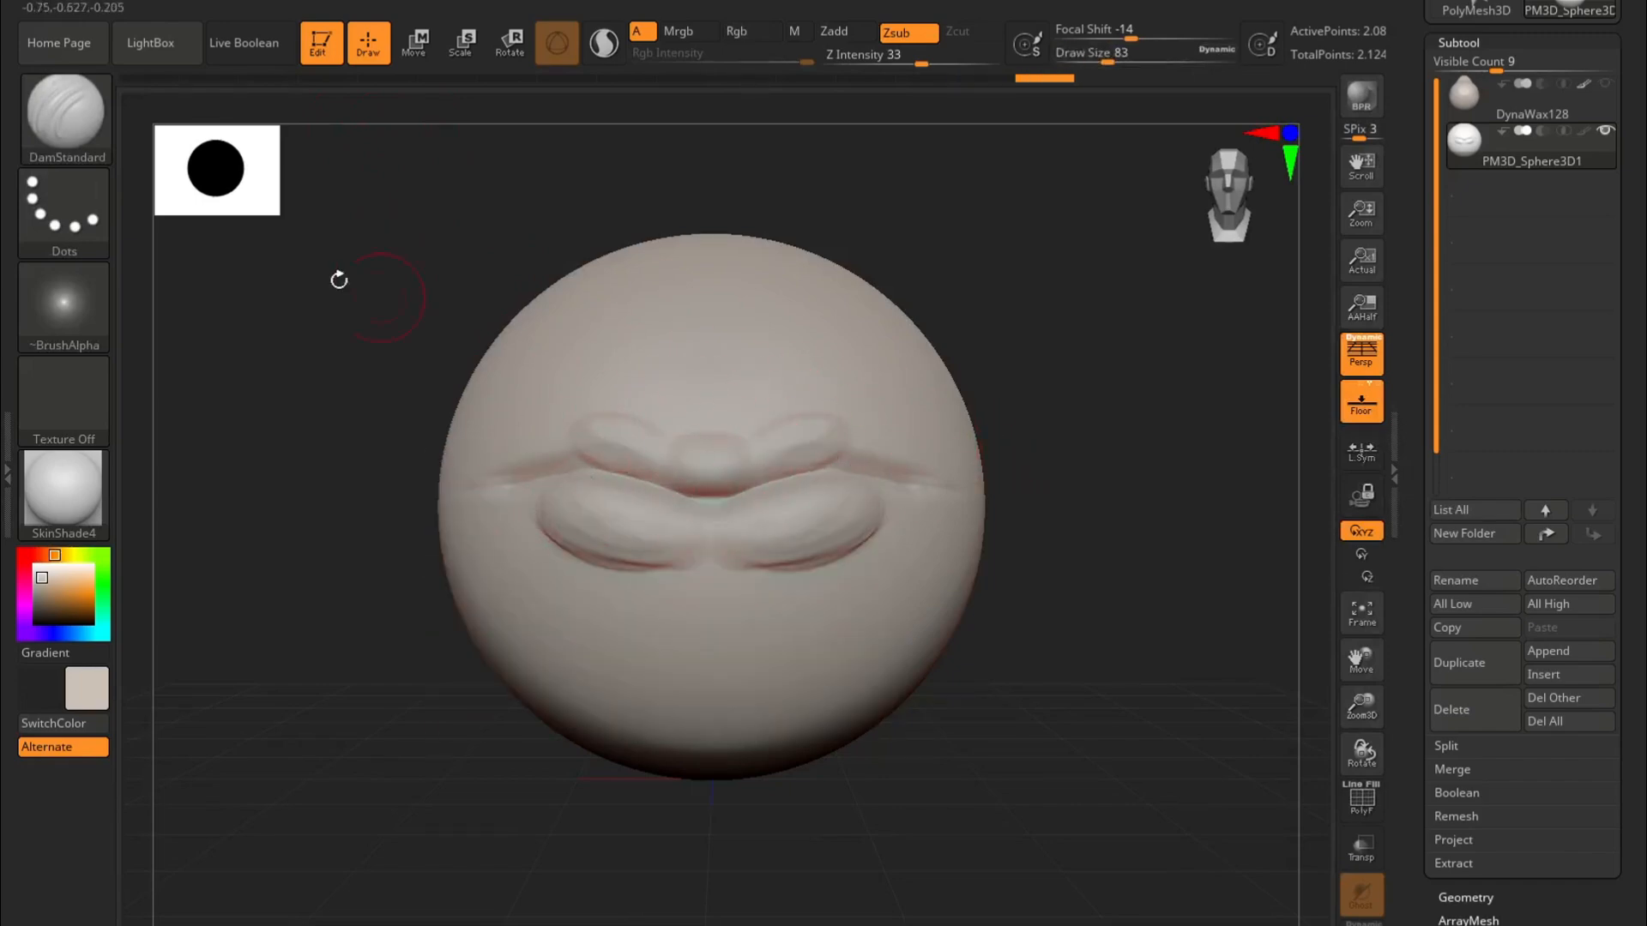
Step: Build up curved masses around both mouth corners with the Clay brush at draw size 83 and Z intensity 50
click(64, 116)
click(184, 136)
right_drag(460, 459, 474, 534)
mouse_move(475, 534)
mouse_down()
mouse_move(457, 448)
mouse_move(451, 522)
mouse_move(433, 443)
mouse_move(481, 466)
mouse_up()
shift+drag(970, 423, 911, 426)
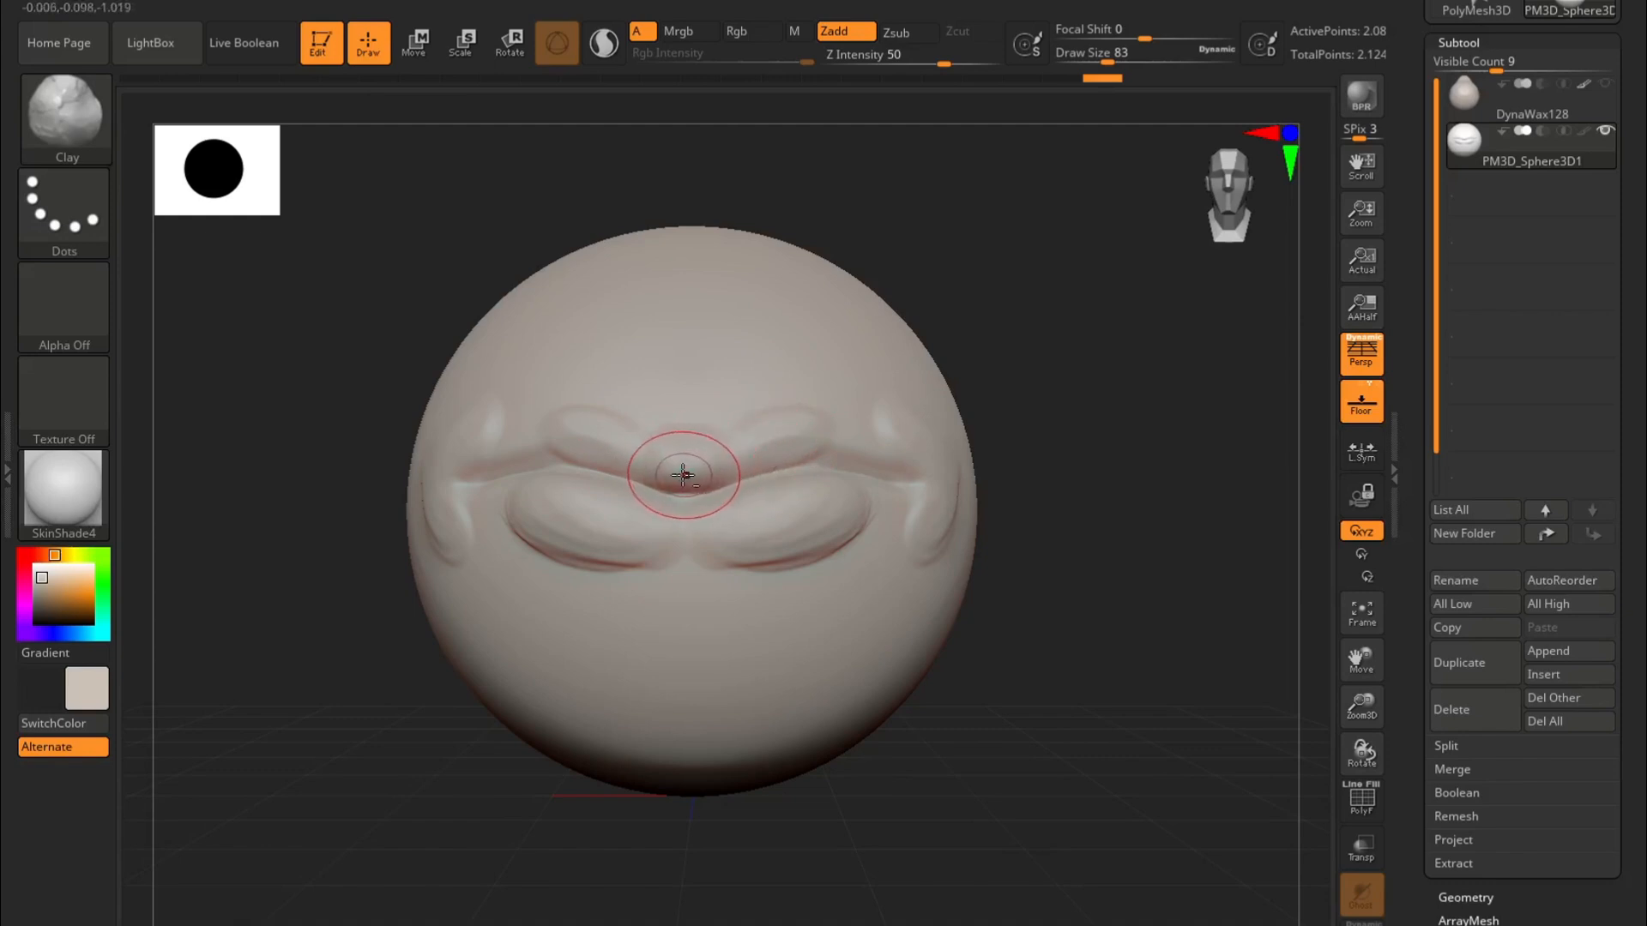
Step: Fill the upper-lip masses into one continuous band reaching the mouth corners with the Clay brush, undoing unwanted strokes
drag(743, 458, 909, 486)
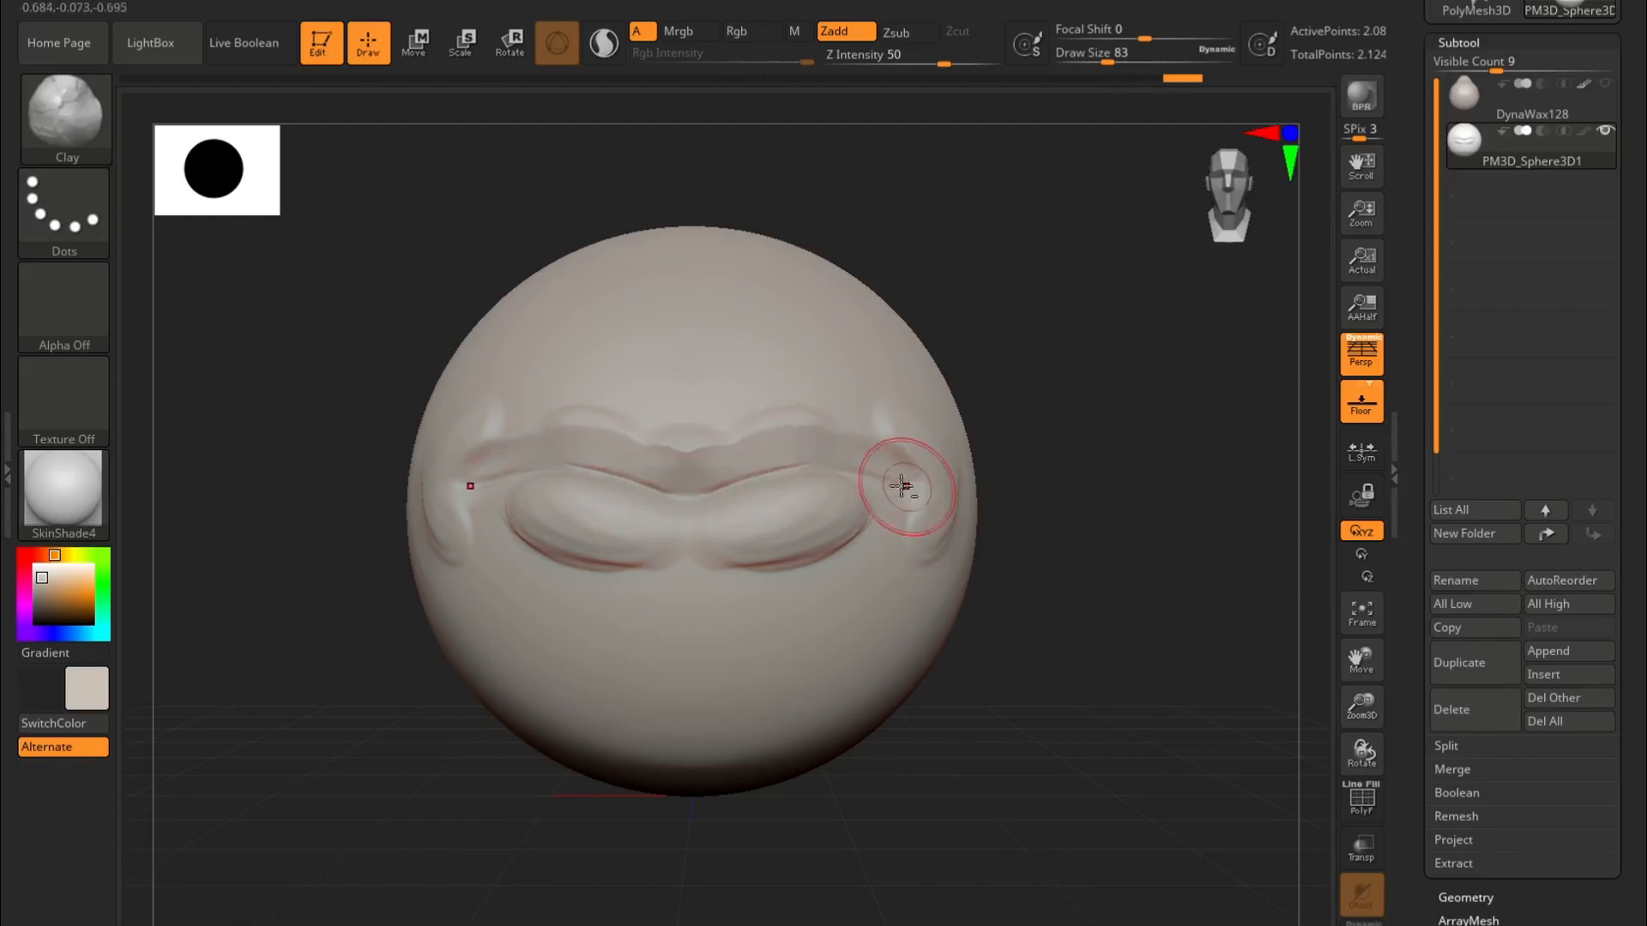
drag(710, 471, 939, 482)
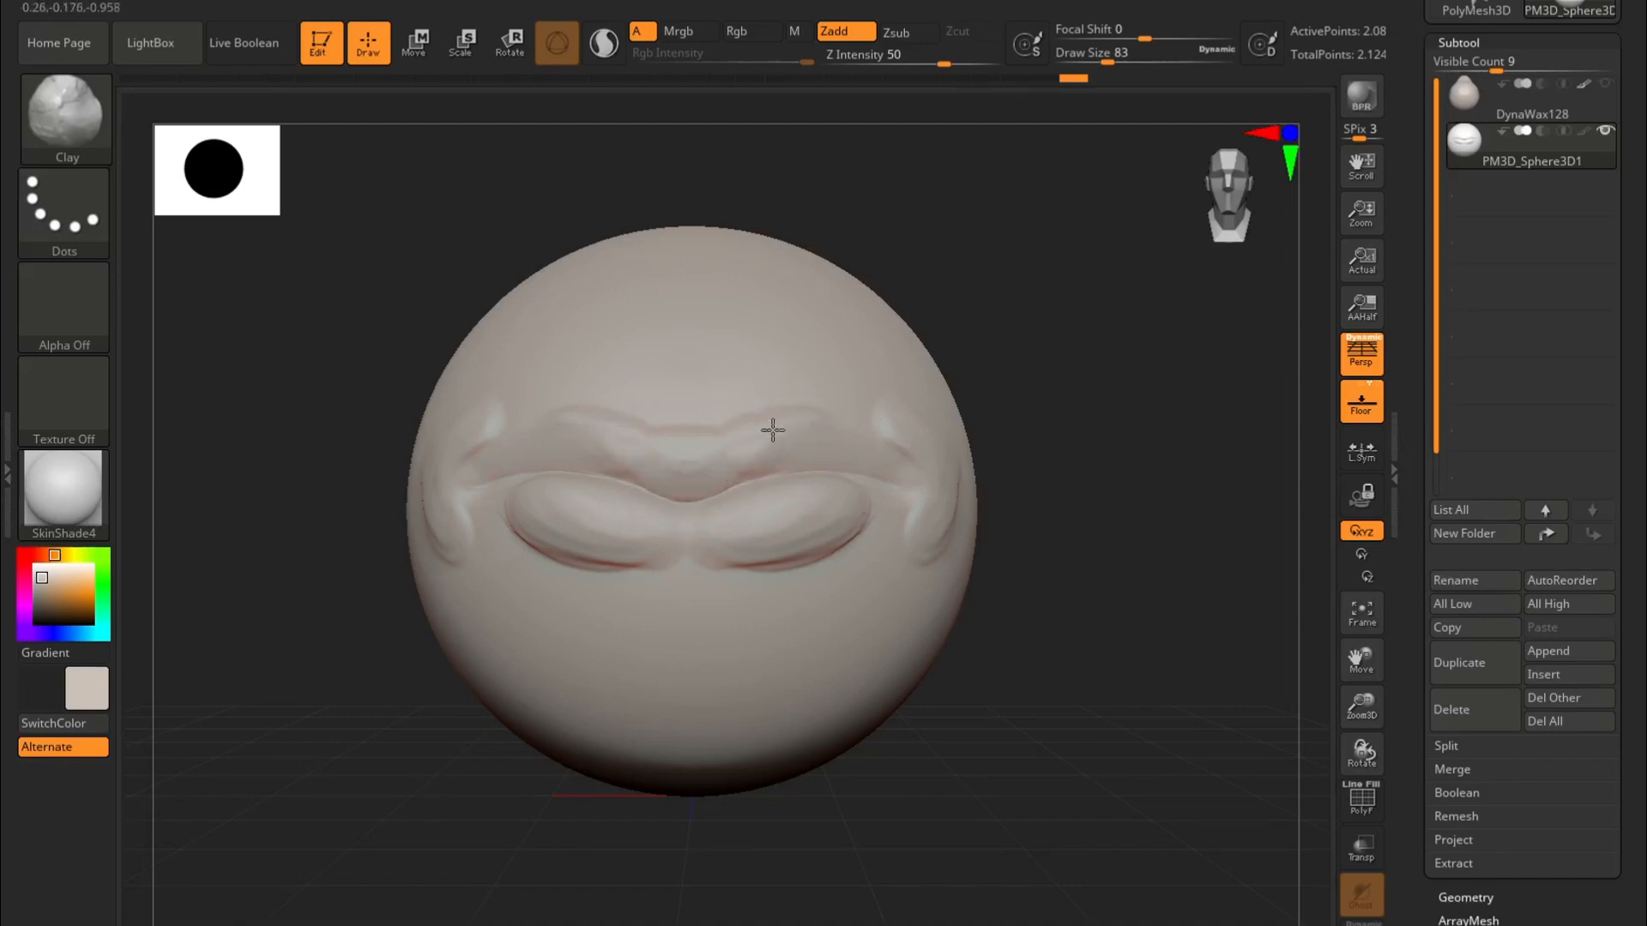
key(ctrl+z)
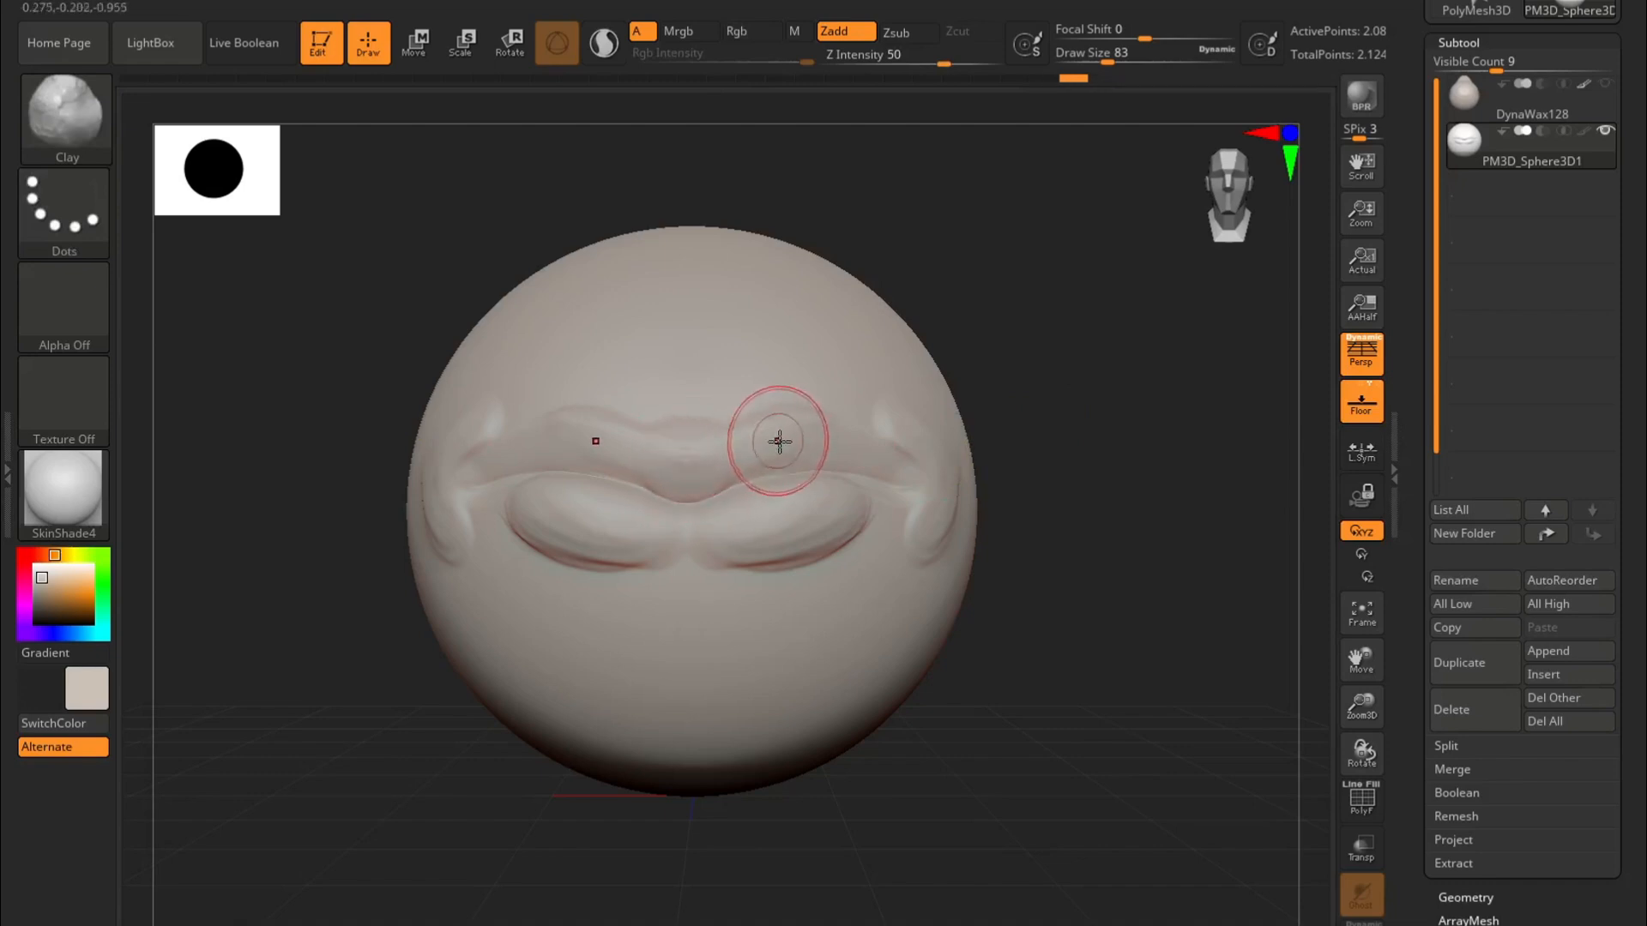
mouse_move(1077, 356)
mouse_down()
mouse_move(1077, 375)
mouse_move(956, 390)
mouse_move(936, 362)
mouse_up()
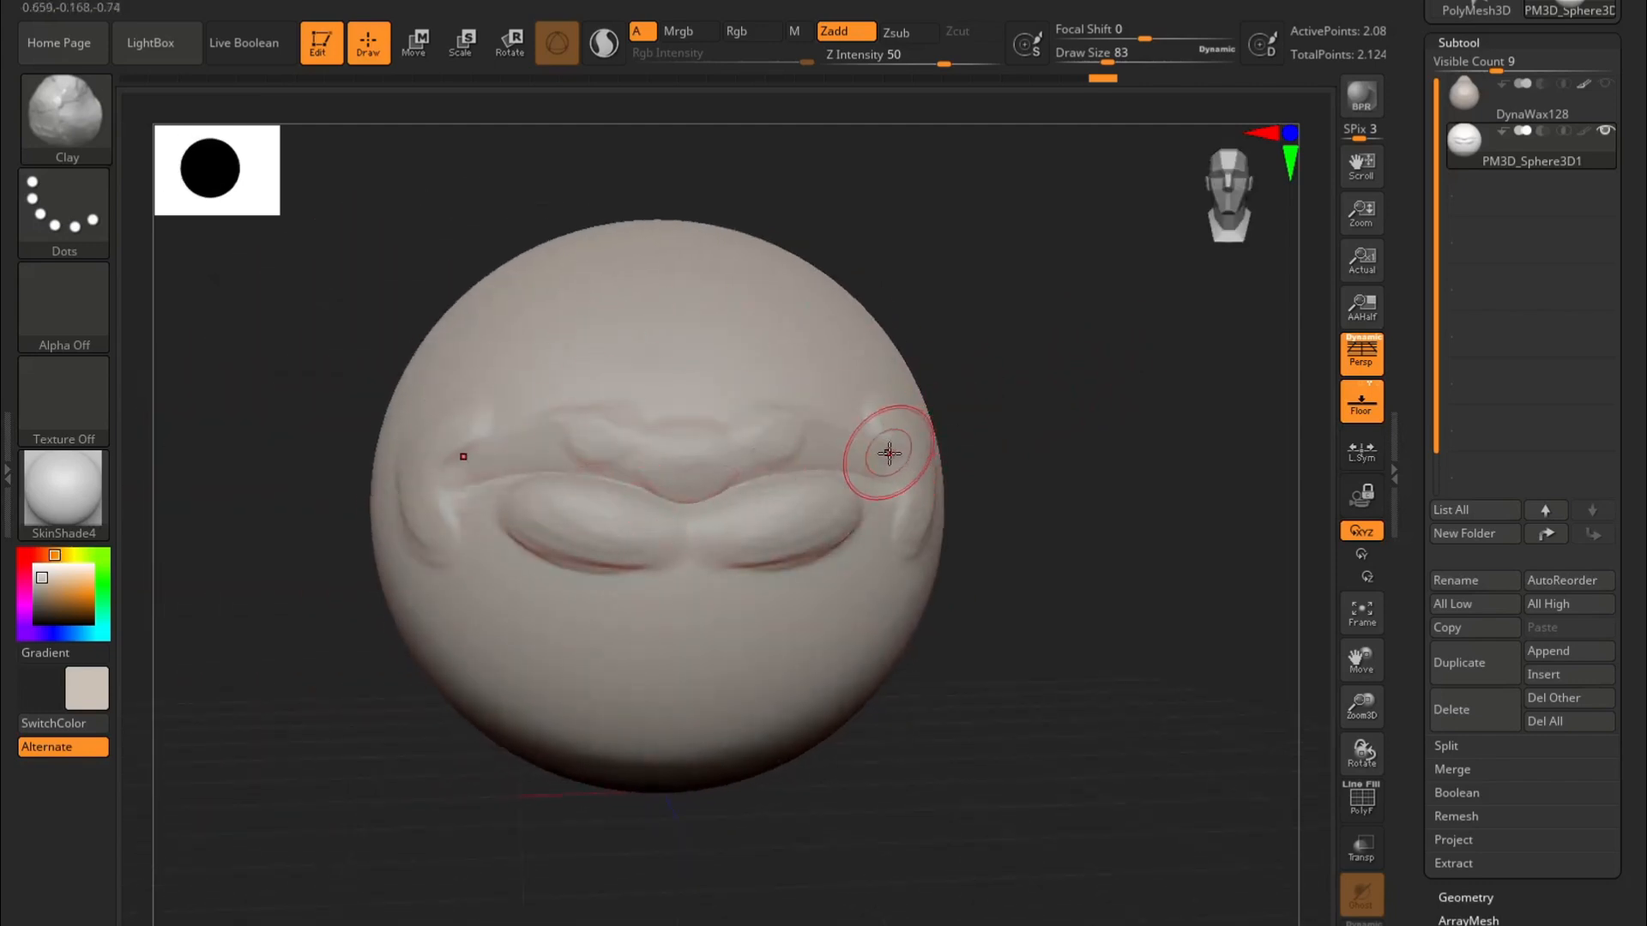
drag(945, 426, 1017, 416)
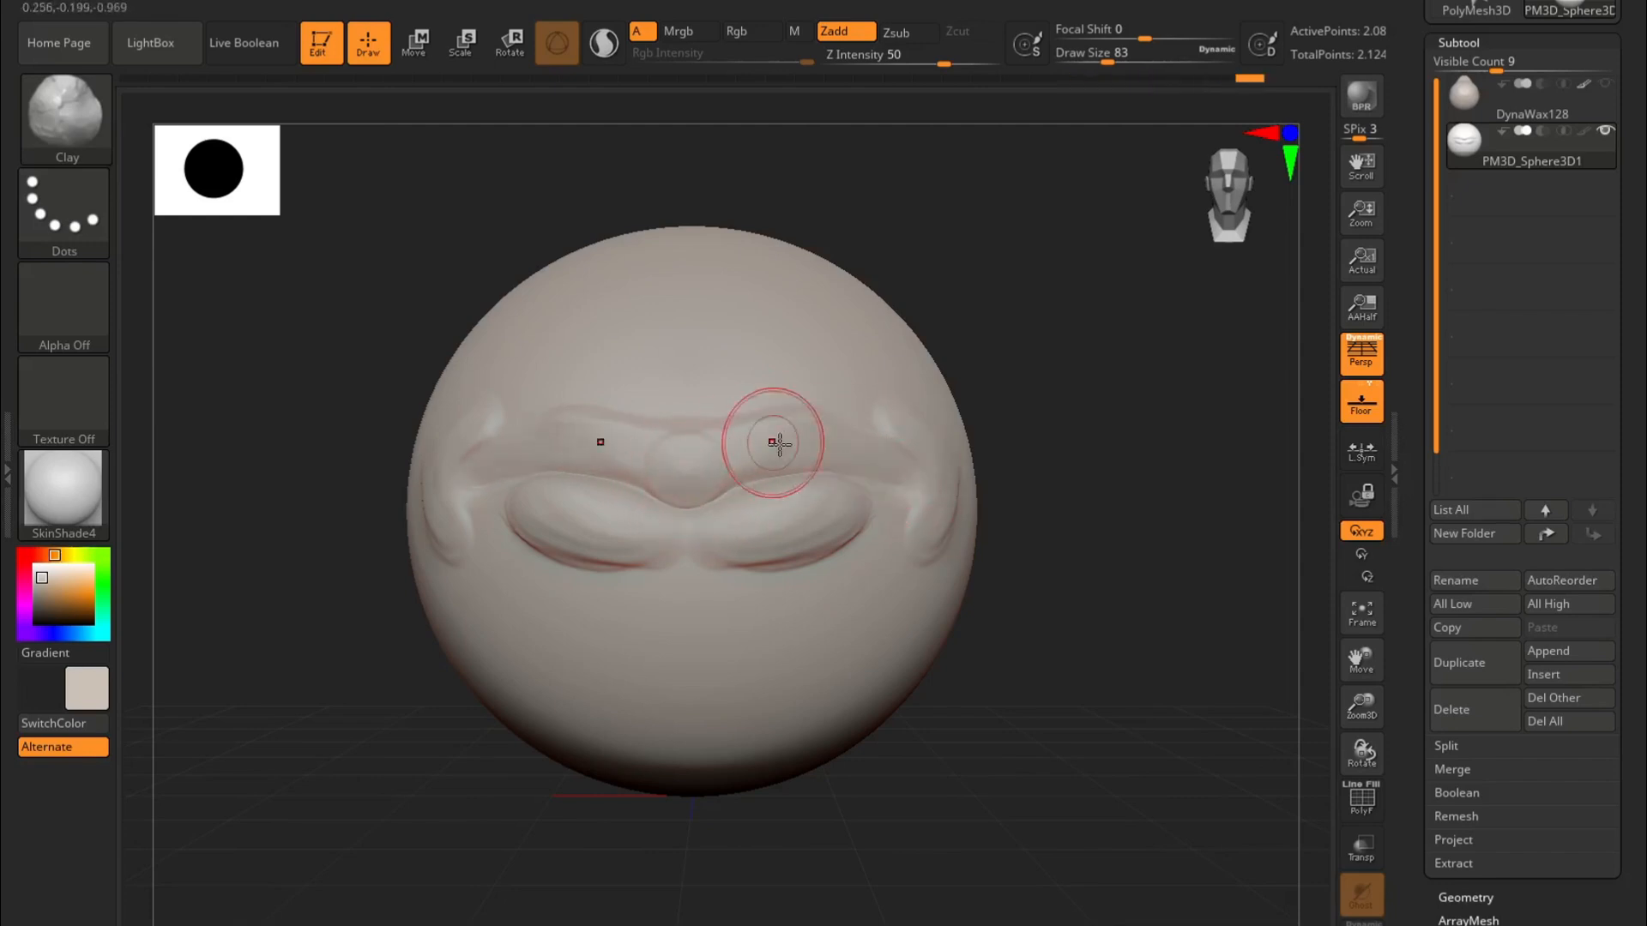
key(ctrl+z)
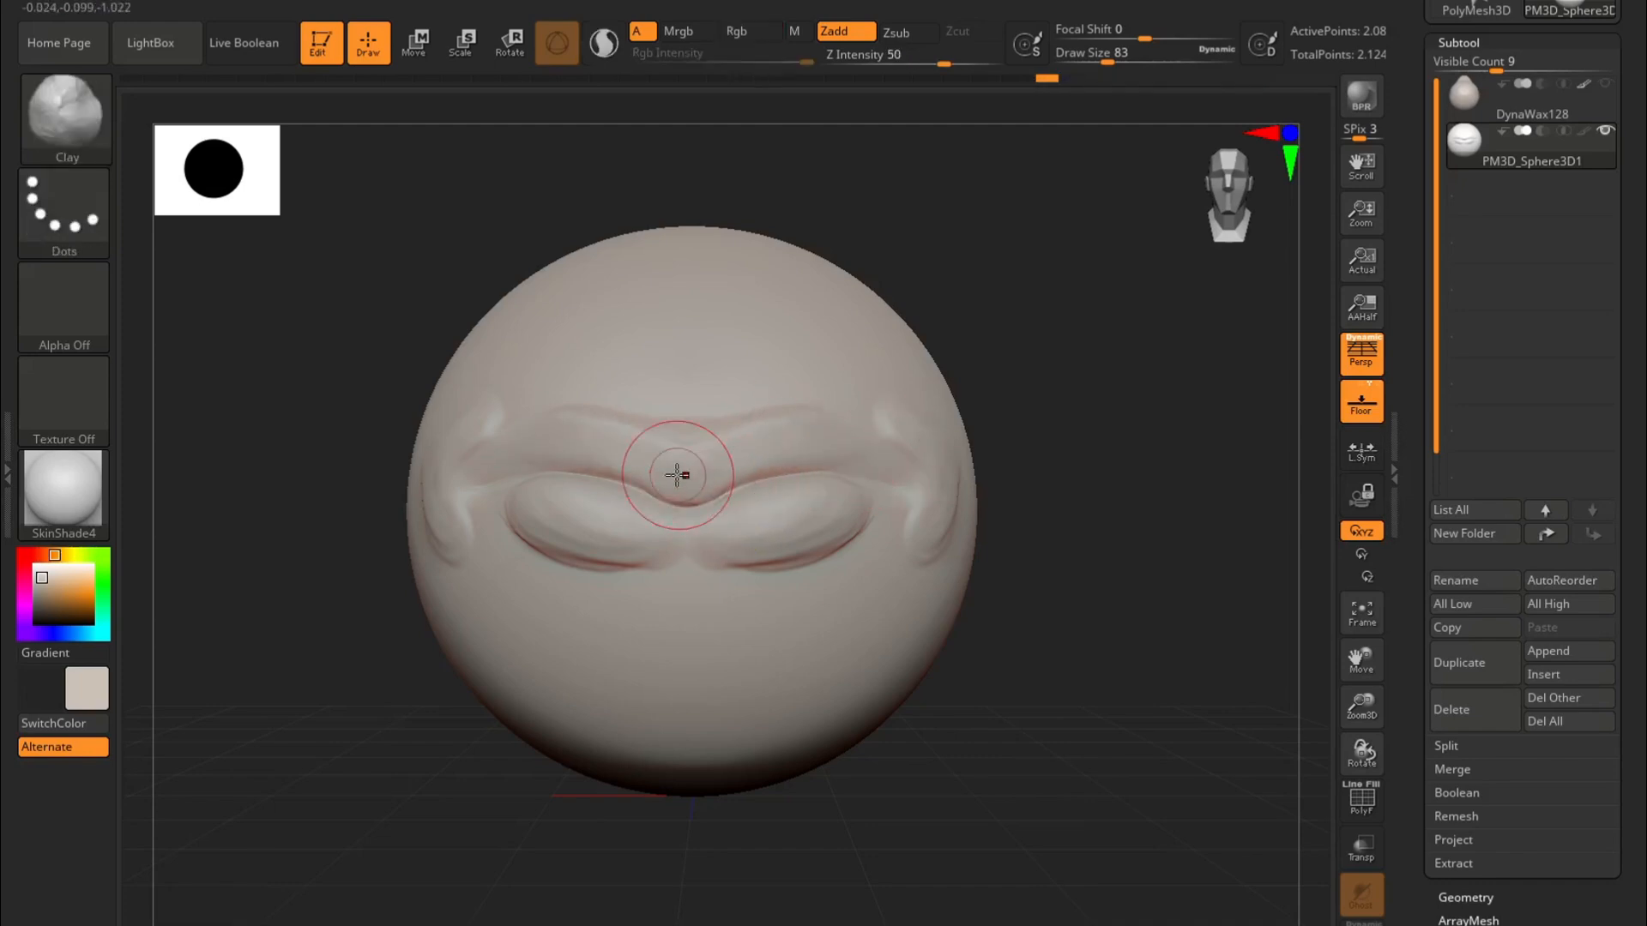
Step: Add clay down the centre of the lips and across the area beneath the lower lip
drag(1073, 404, 1034, 412)
drag(685, 380, 689, 532)
drag(702, 618, 611, 625)
Step: Pull the surface above the upper lip forward into a nose with the Move Topological brush at draw size 223
drag(1095, 486, 769, 394)
key(space)
key(ctrl)
drag(926, 492, 776, 455)
key(b)
key(m)
key(t)
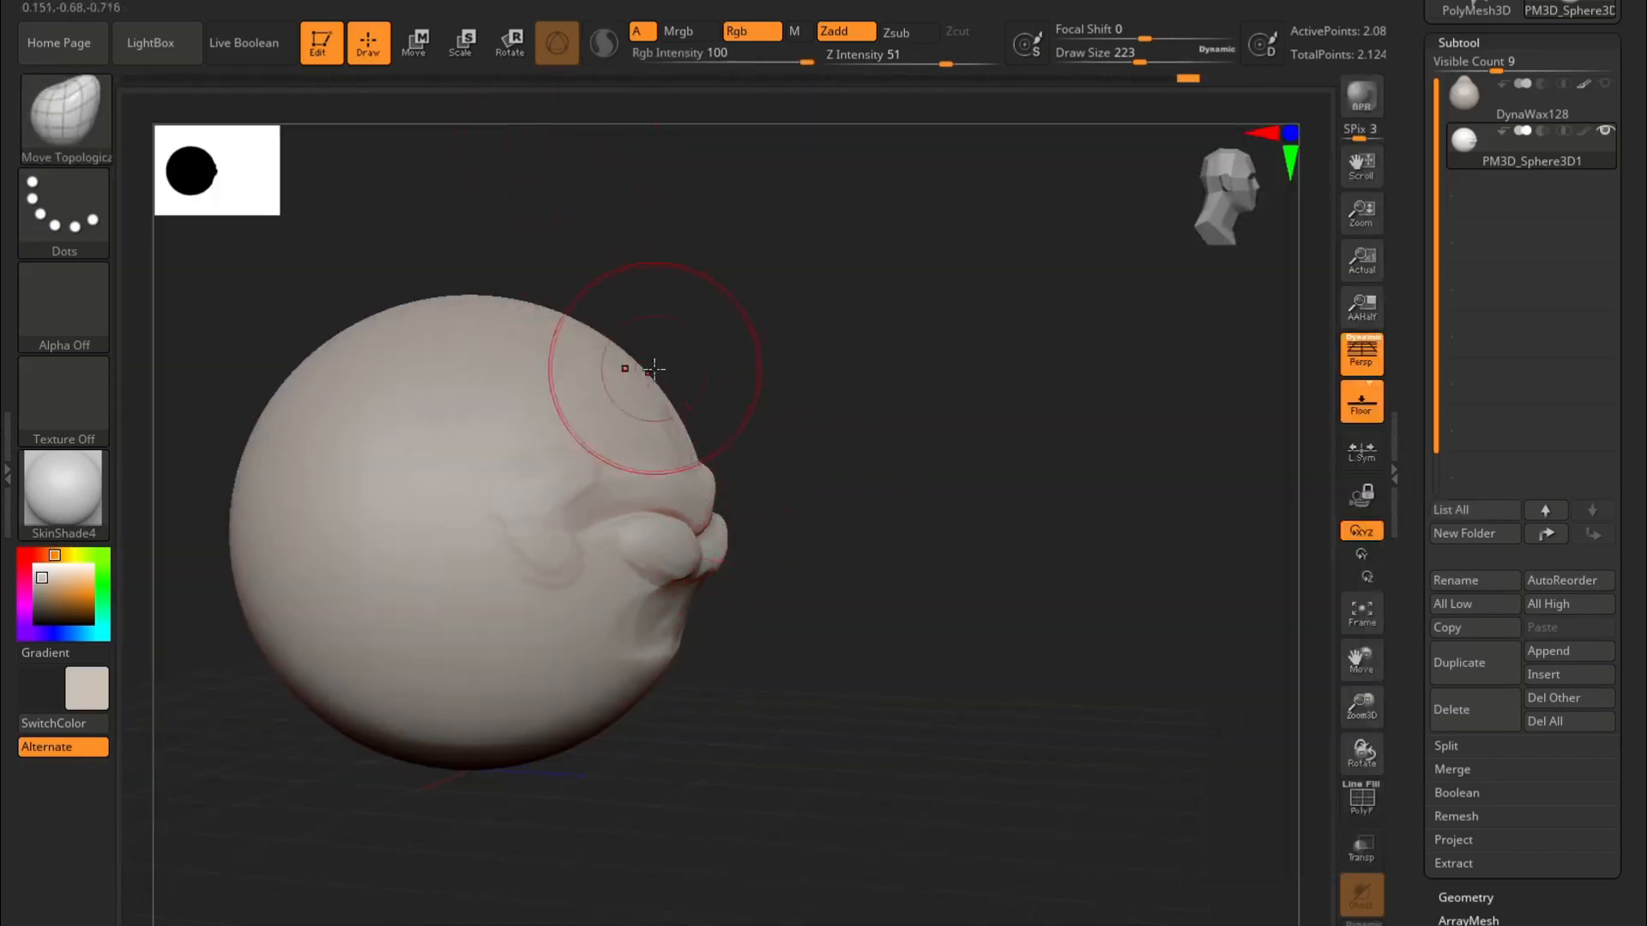
drag(652, 370, 735, 360)
mouse_move(644, 338)
mouse_down()
mouse_move(749, 382)
mouse_move(733, 372)
mouse_move(816, 357)
mouse_up()
Step: Refine the nose profile by extending its tip and raising the bridge above it
drag(716, 402, 614, 423)
drag(814, 369, 892, 353)
drag(563, 316, 600, 193)
Step: Pull the chin forward and down below the lower lip with Move Topological at draw size 286
drag(1012, 399, 1093, 429)
key(space)
drag(930, 421, 941, 420)
ctrl+right_drag(989, 489, 969, 455)
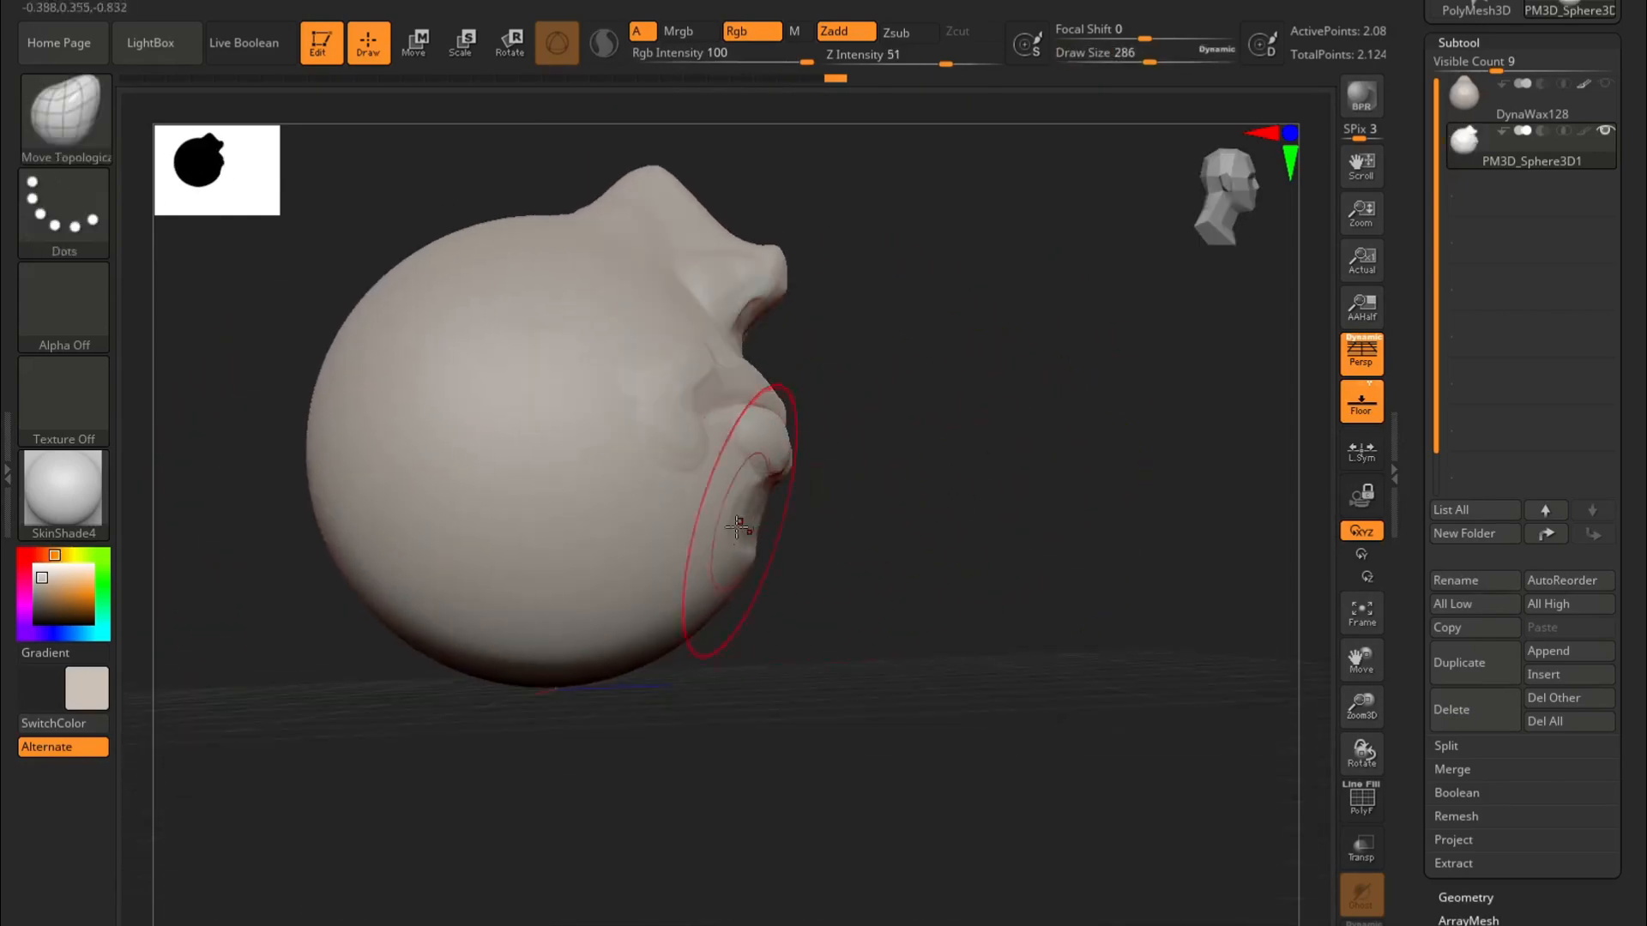
mouse_move(699, 619)
mouse_down()
mouse_move(802, 634)
mouse_move(776, 644)
mouse_up()
drag(757, 582, 809, 564)
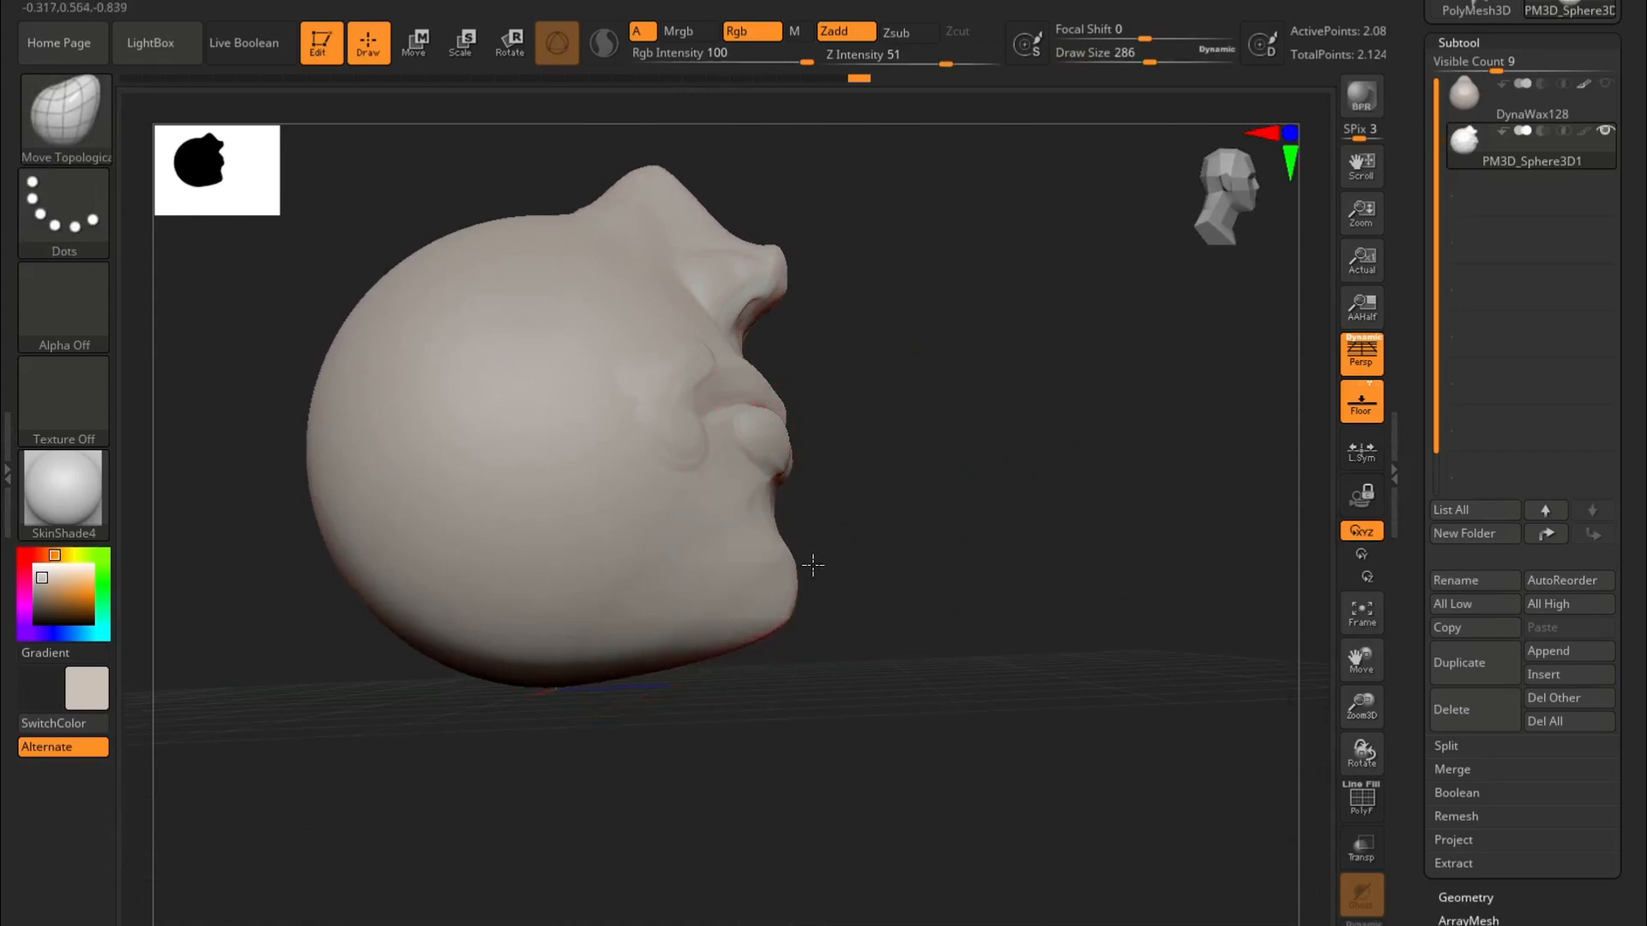
drag(726, 633, 729, 665)
Step: Push the crease between the lower lip and chin slightly inward with Move Topological at draw size 154
key(space)
drag(753, 522, 739, 518)
right_drag(750, 501, 995, 482)
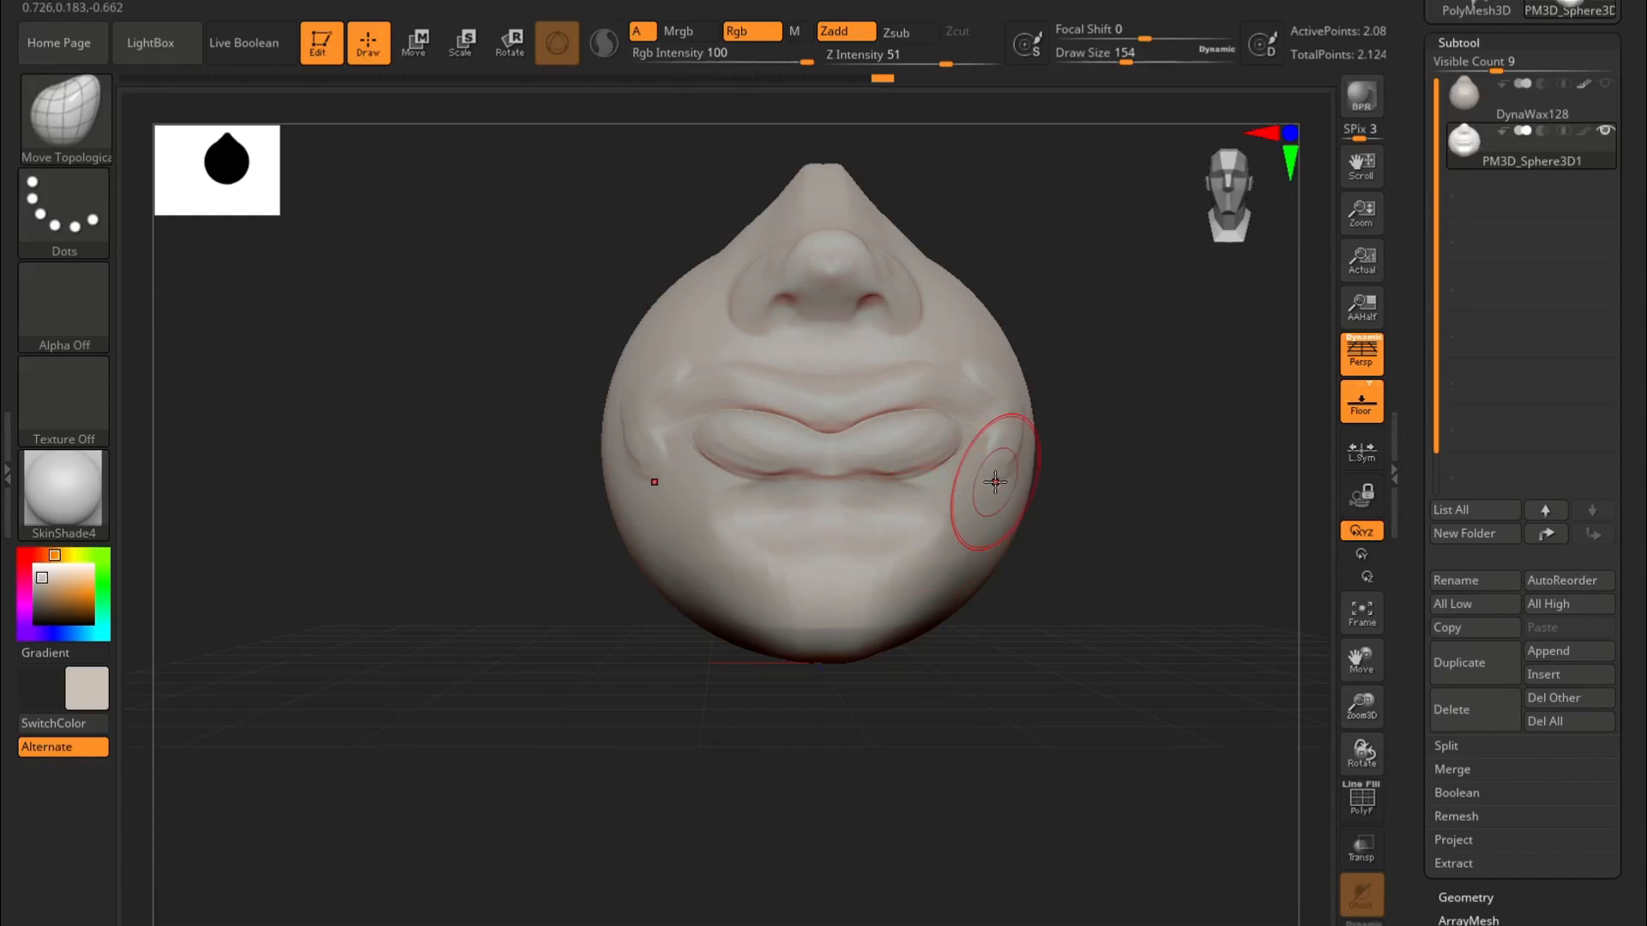
Step: Build up a rounded mass below and beside each mouth corner with the Clay brush at draw size 154
click(64, 112)
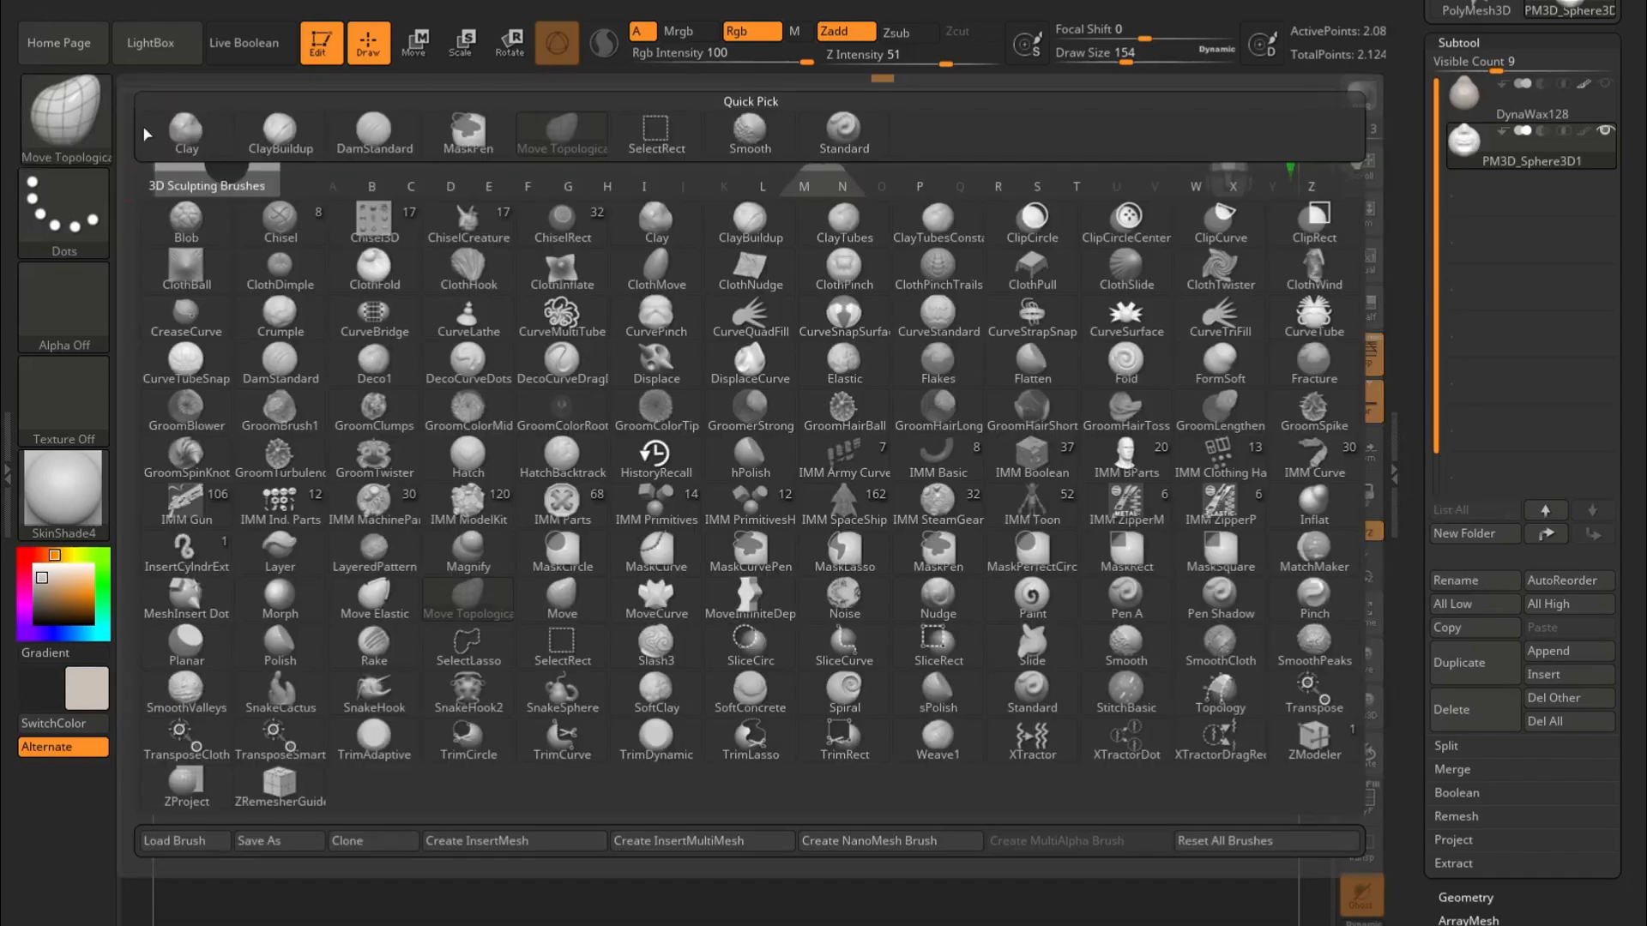
click(208, 148)
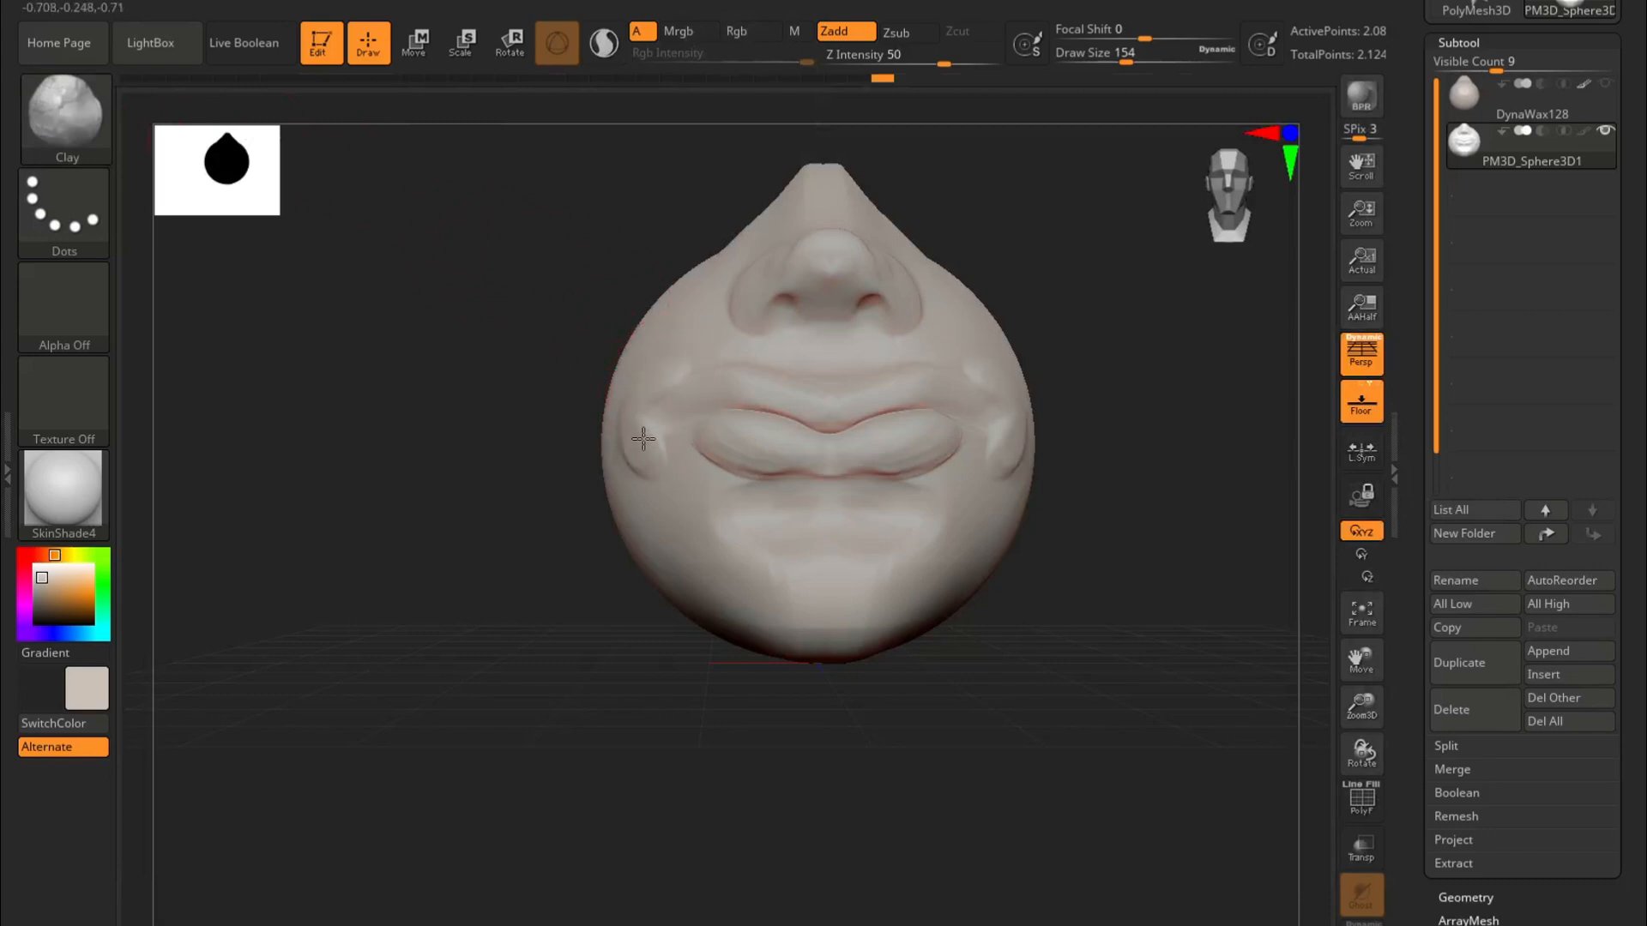
drag(1214, 453, 1098, 427)
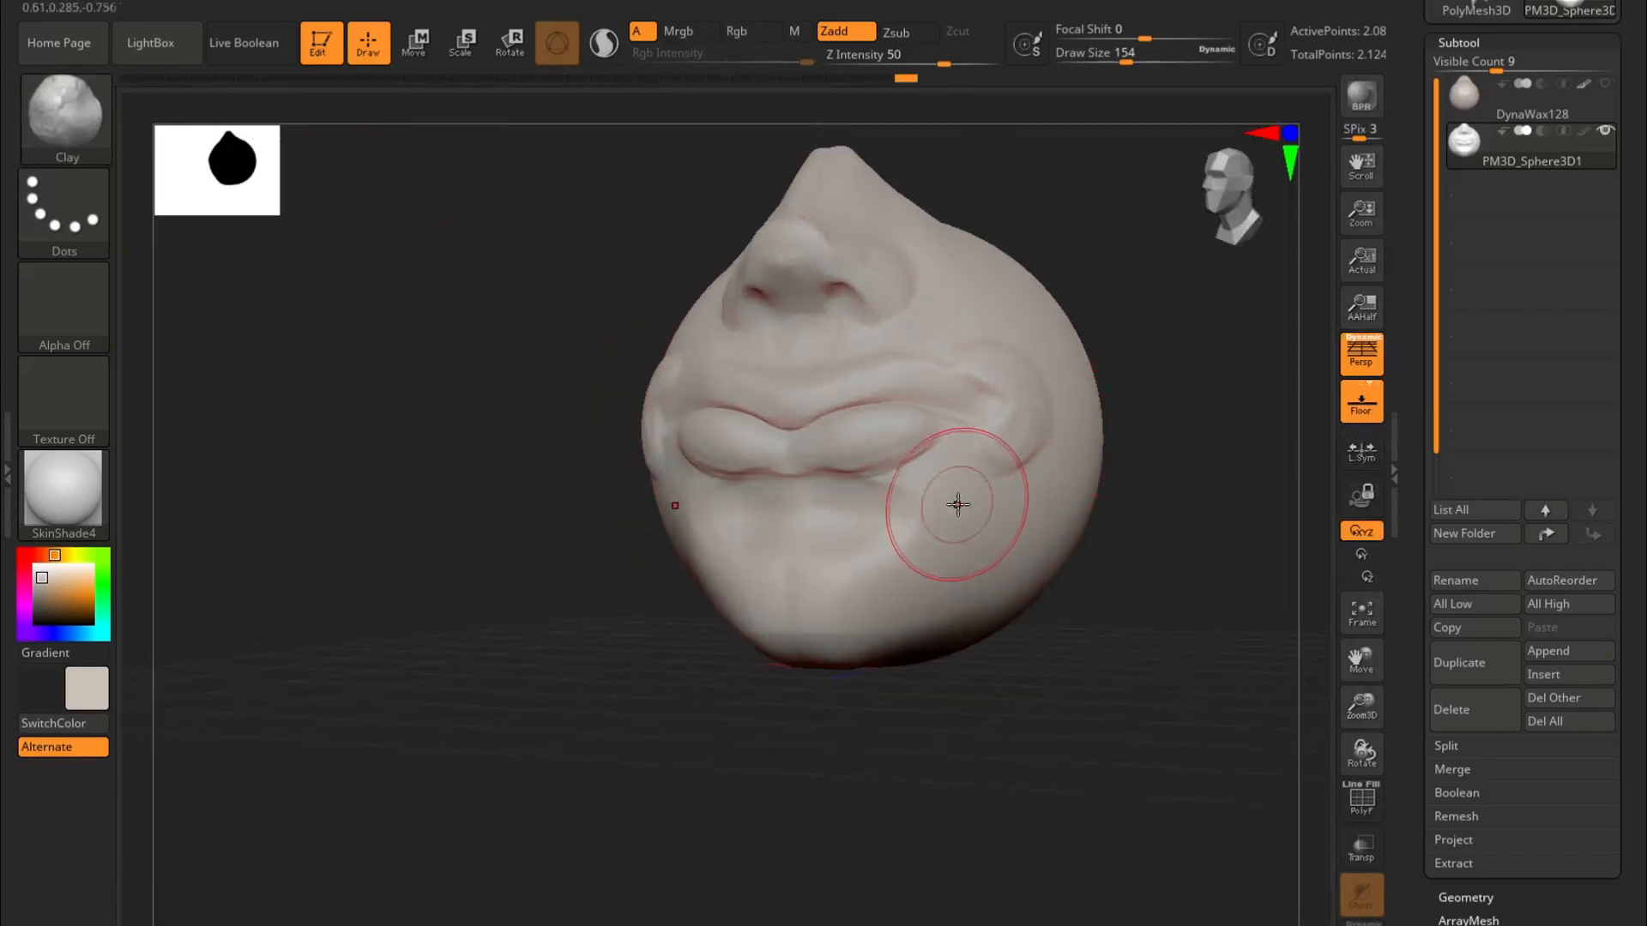
drag(949, 522, 988, 520)
drag(438, 705, 625, 688)
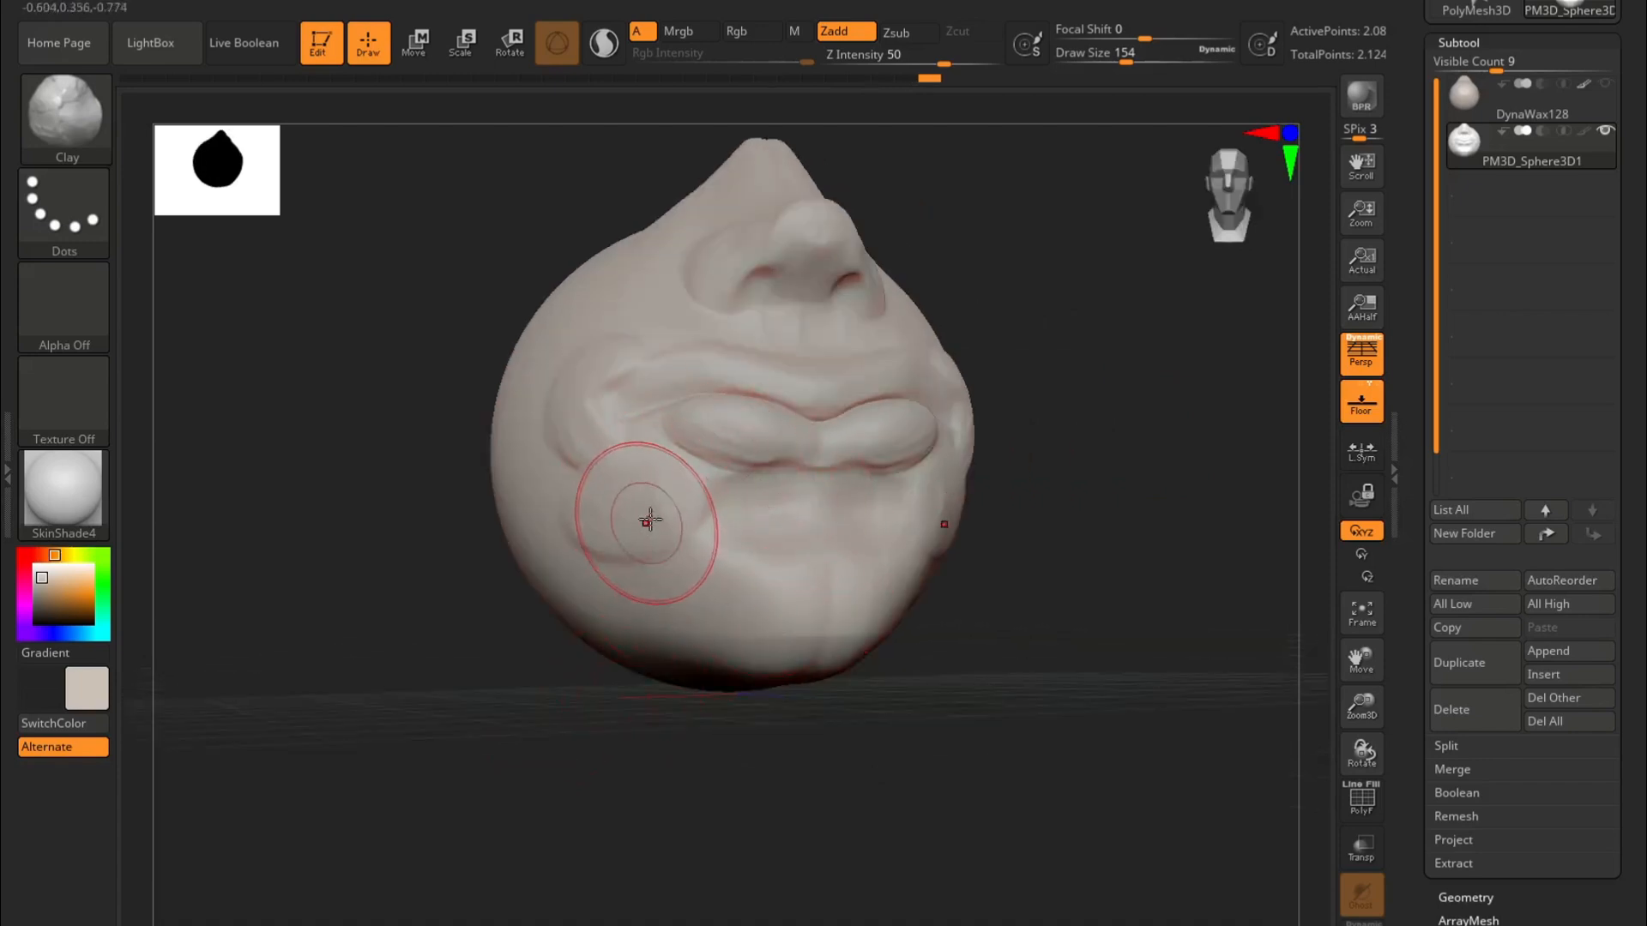
drag(516, 661, 369, 671)
drag(607, 614, 731, 600)
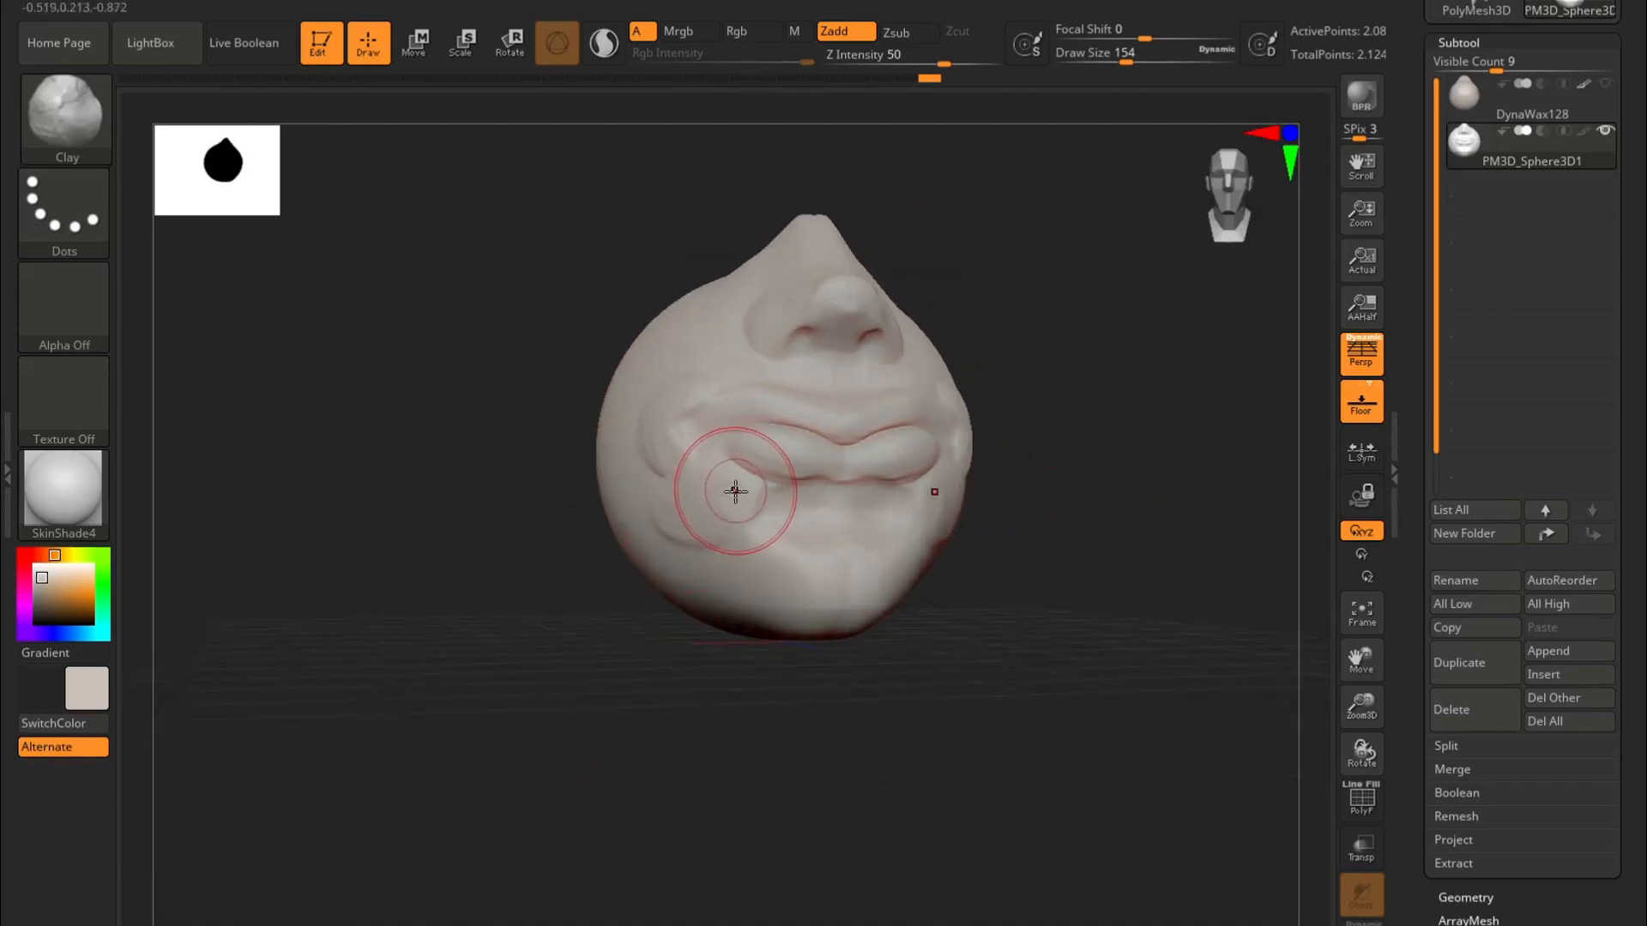
drag(1083, 402, 970, 426)
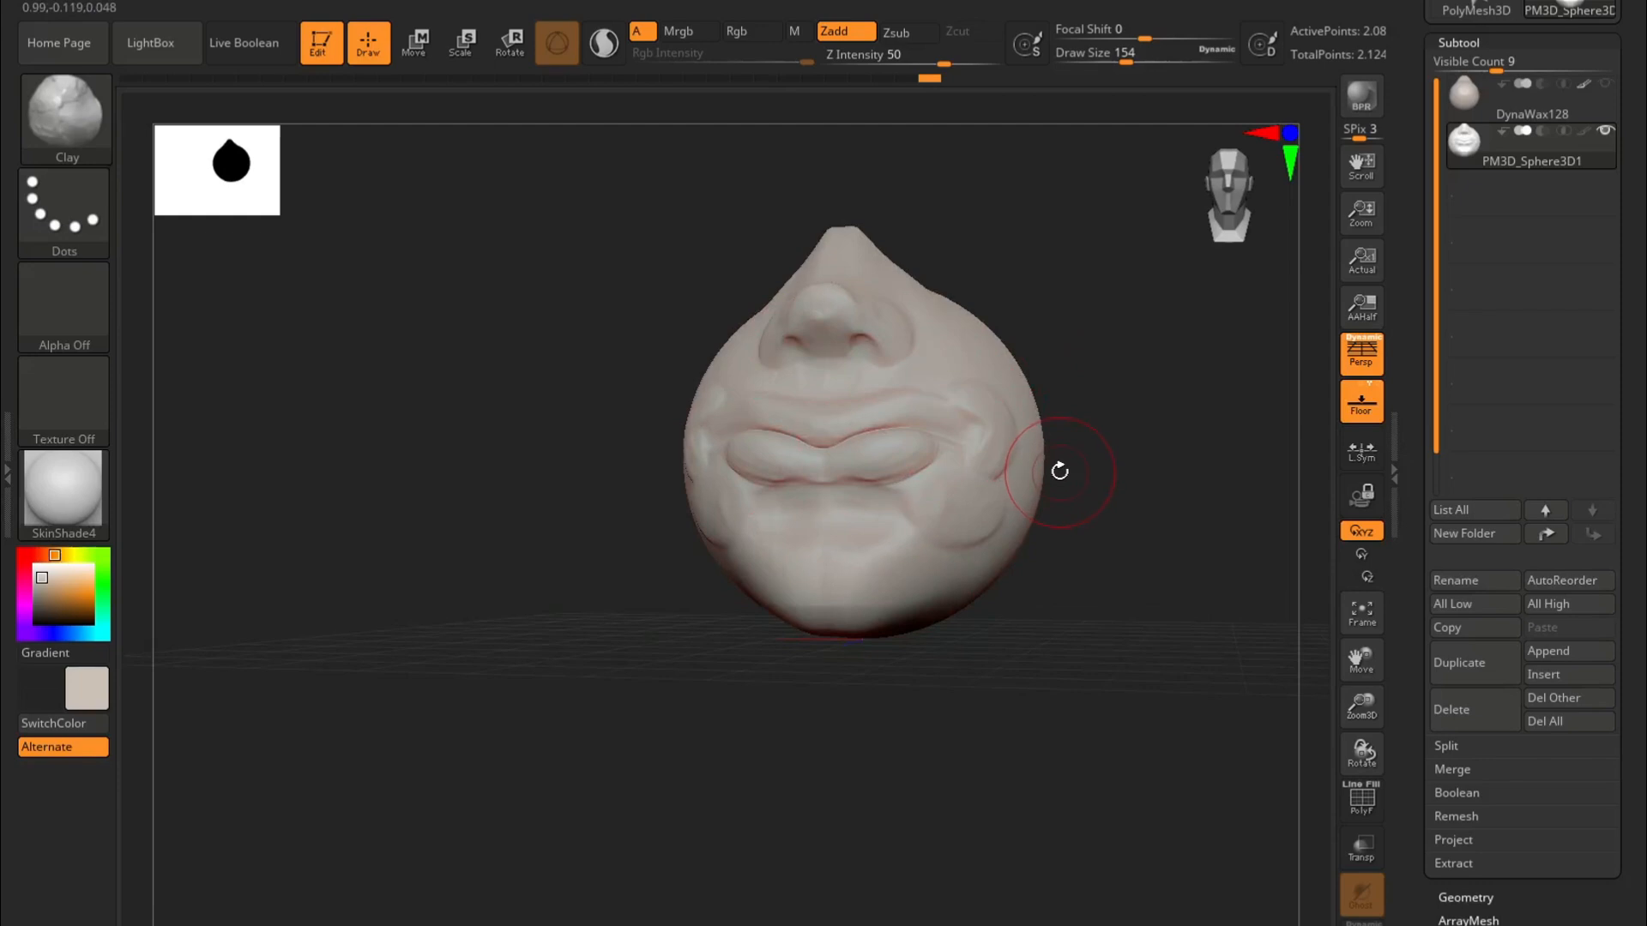
drag(1080, 447, 1065, 446)
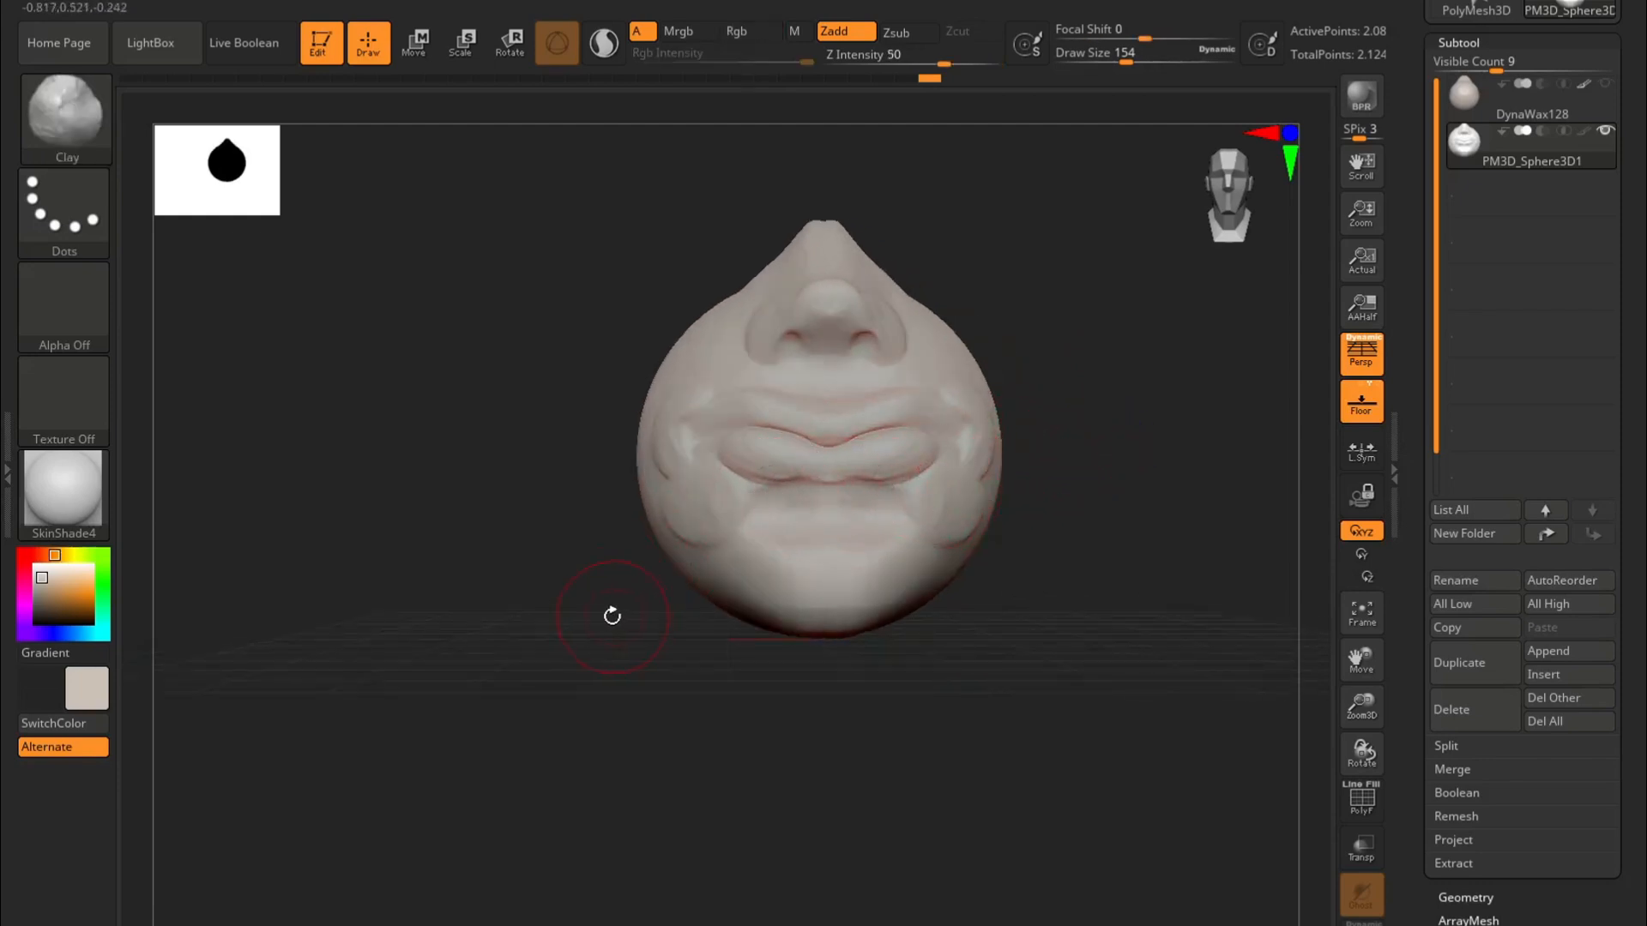
drag(482, 566, 573, 554)
mouse_move(723, 408)
mouse_down()
mouse_move(682, 403)
mouse_move(680, 454)
mouse_move(700, 472)
mouse_up()
drag(744, 513, 754, 504)
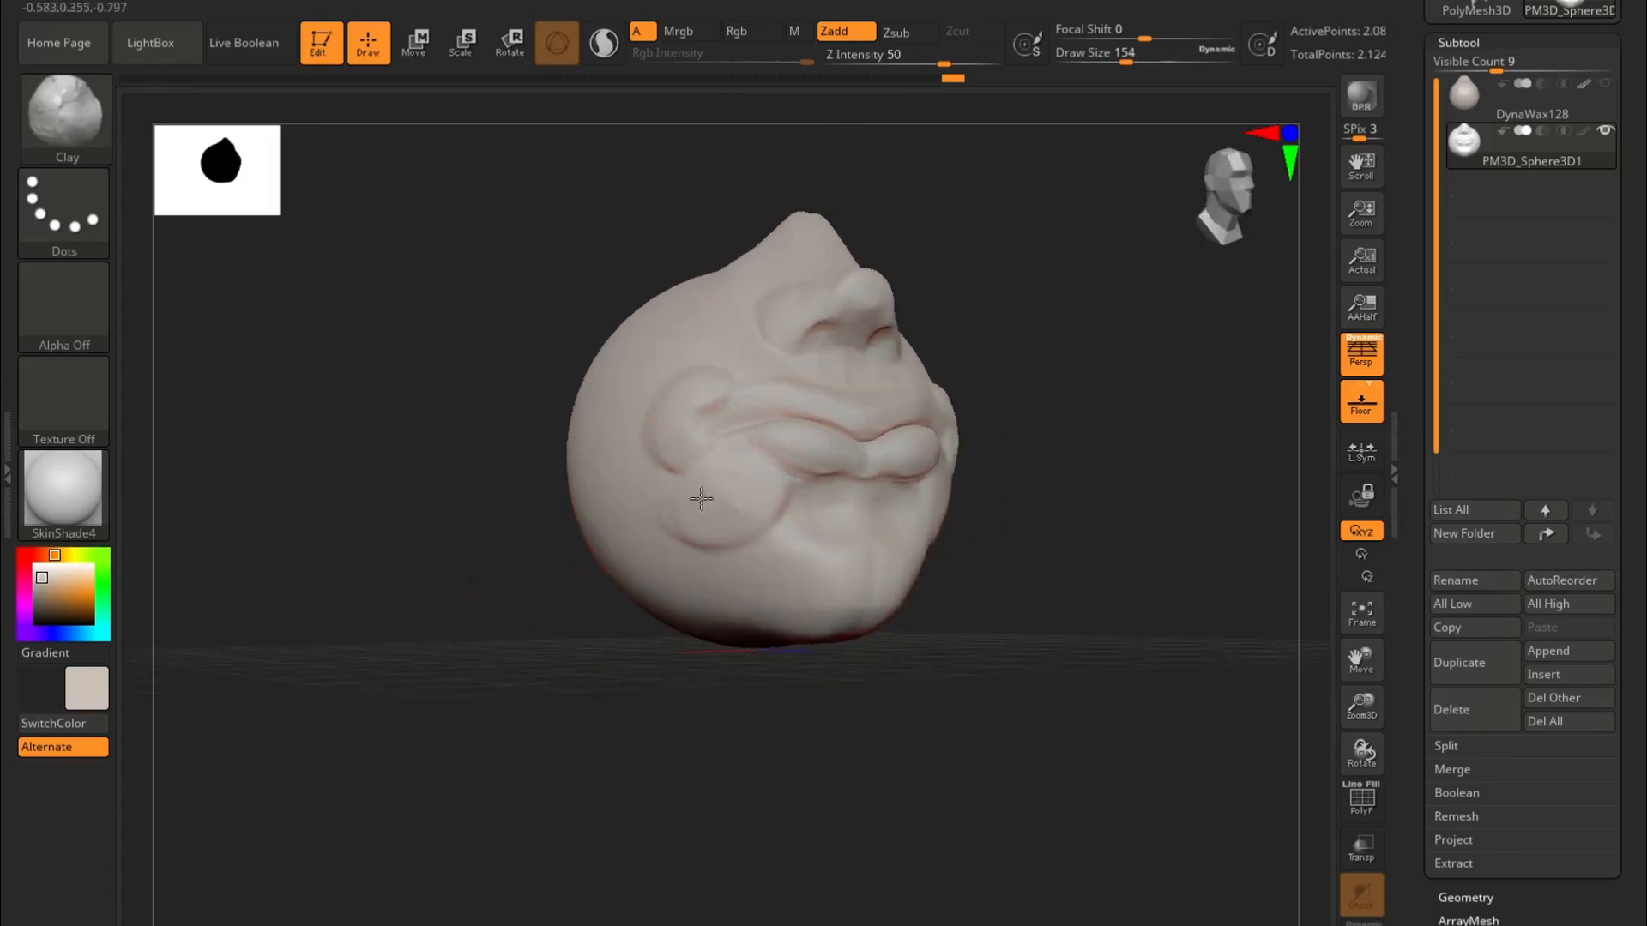
Step: Add clay to the upper lip to form a round central mass with a fuller mass on each side
shift+drag(1040, 431, 1035, 434)
mouse_move(931, 409)
mouse_down()
mouse_move(941, 392)
mouse_move(869, 415)
mouse_up()
drag(923, 401, 943, 394)
mouse_move(819, 458)
mouse_down()
mouse_move(772, 438)
mouse_move(850, 426)
mouse_up()
drag(1155, 369, 1007, 420)
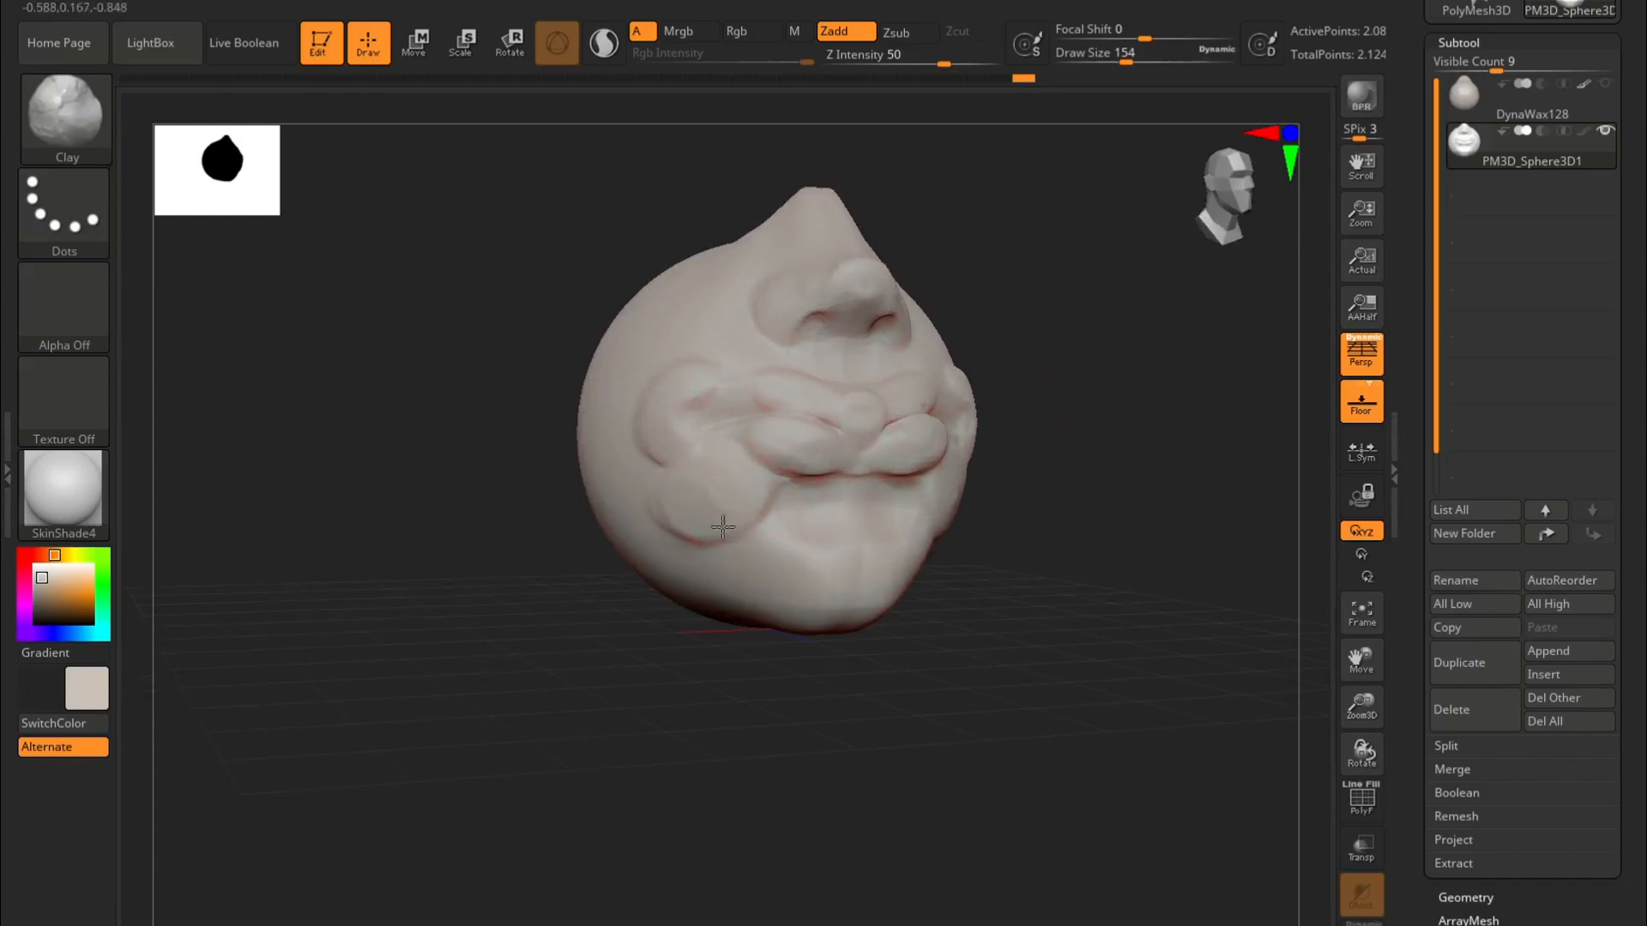
Step: Pull the mouth corners down into a frown with the Move Topological brush at draw size 324
click(65, 113)
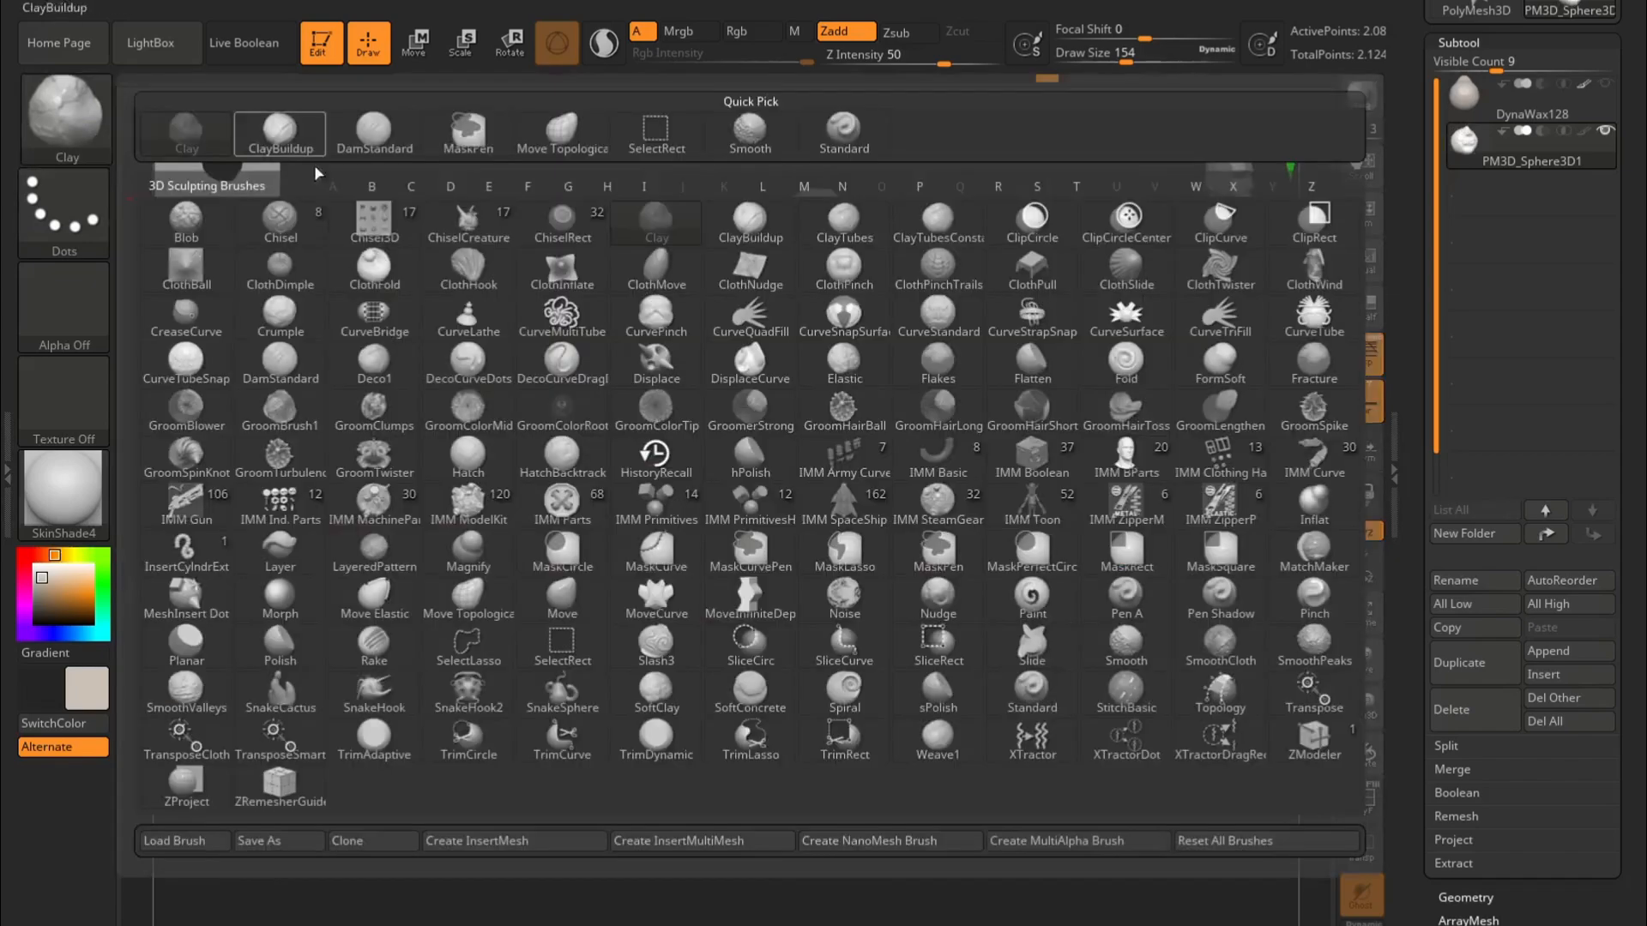
click(567, 137)
key(space)
drag(763, 307, 793, 306)
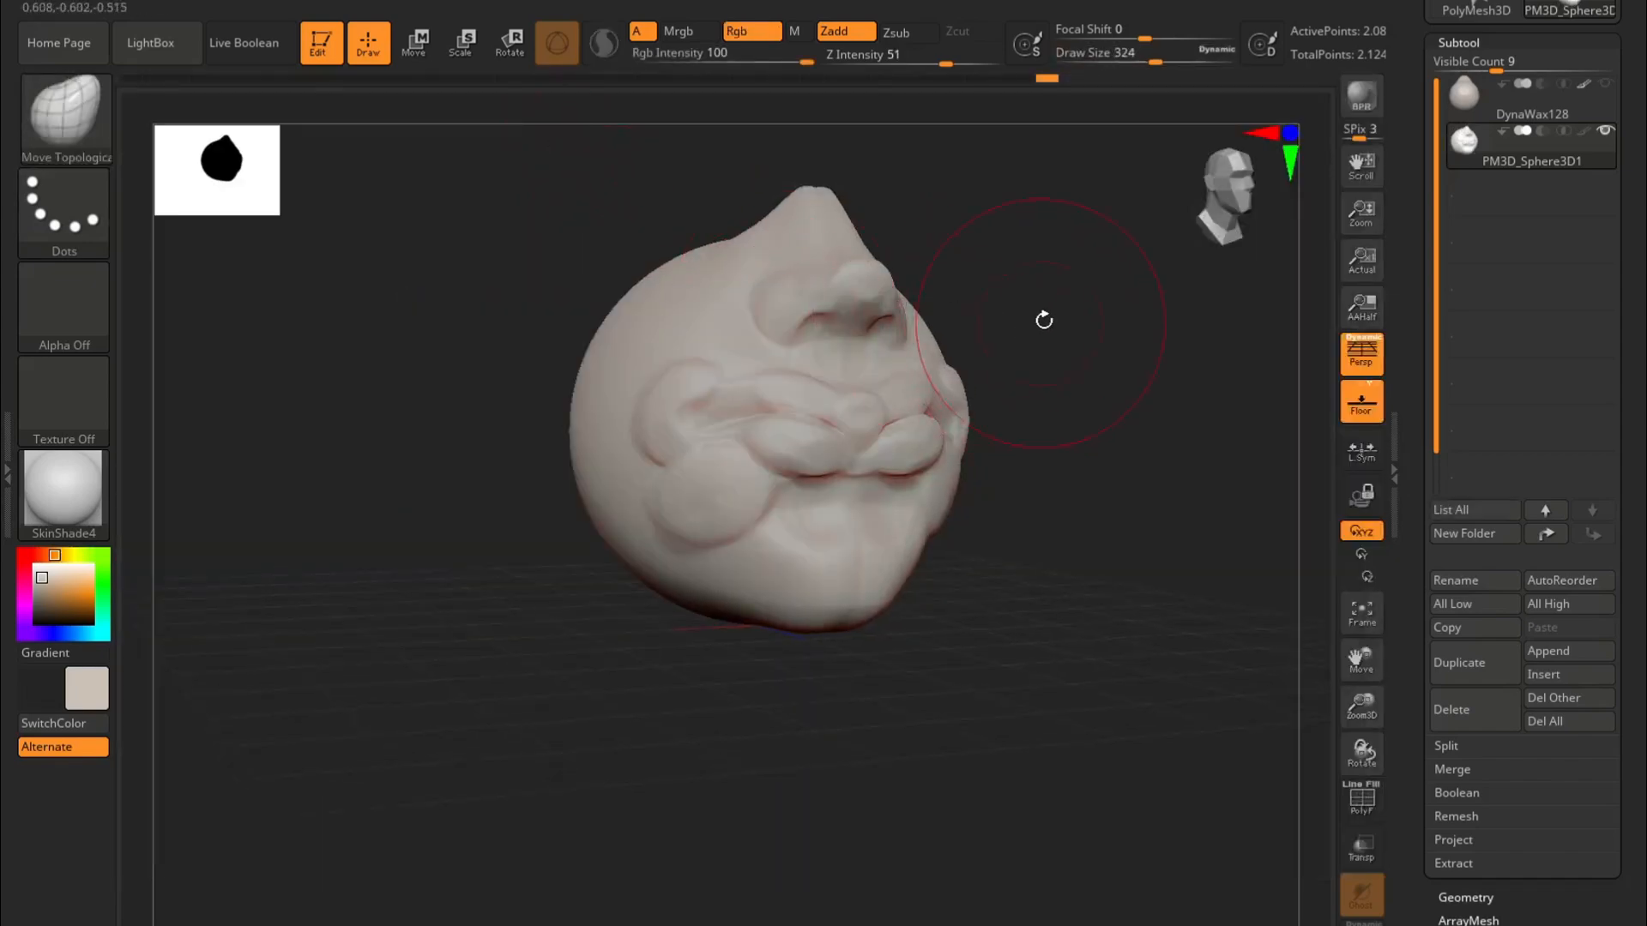
drag(1036, 325, 1033, 373)
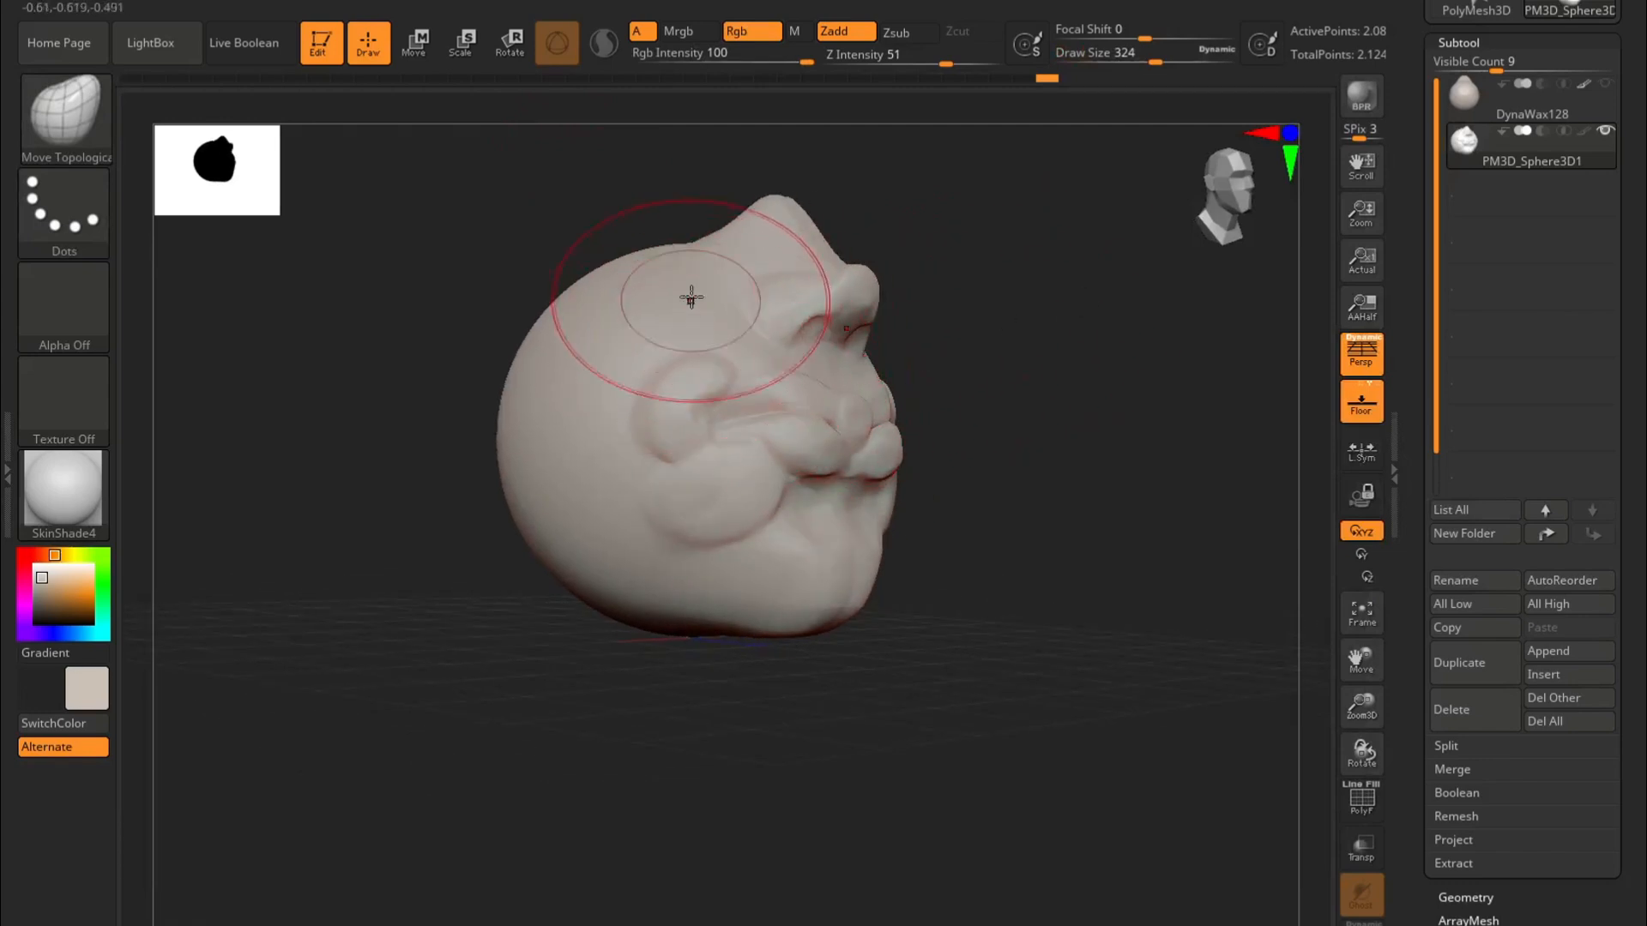
drag(689, 392, 705, 652)
shift+drag(1094, 449, 1038, 448)
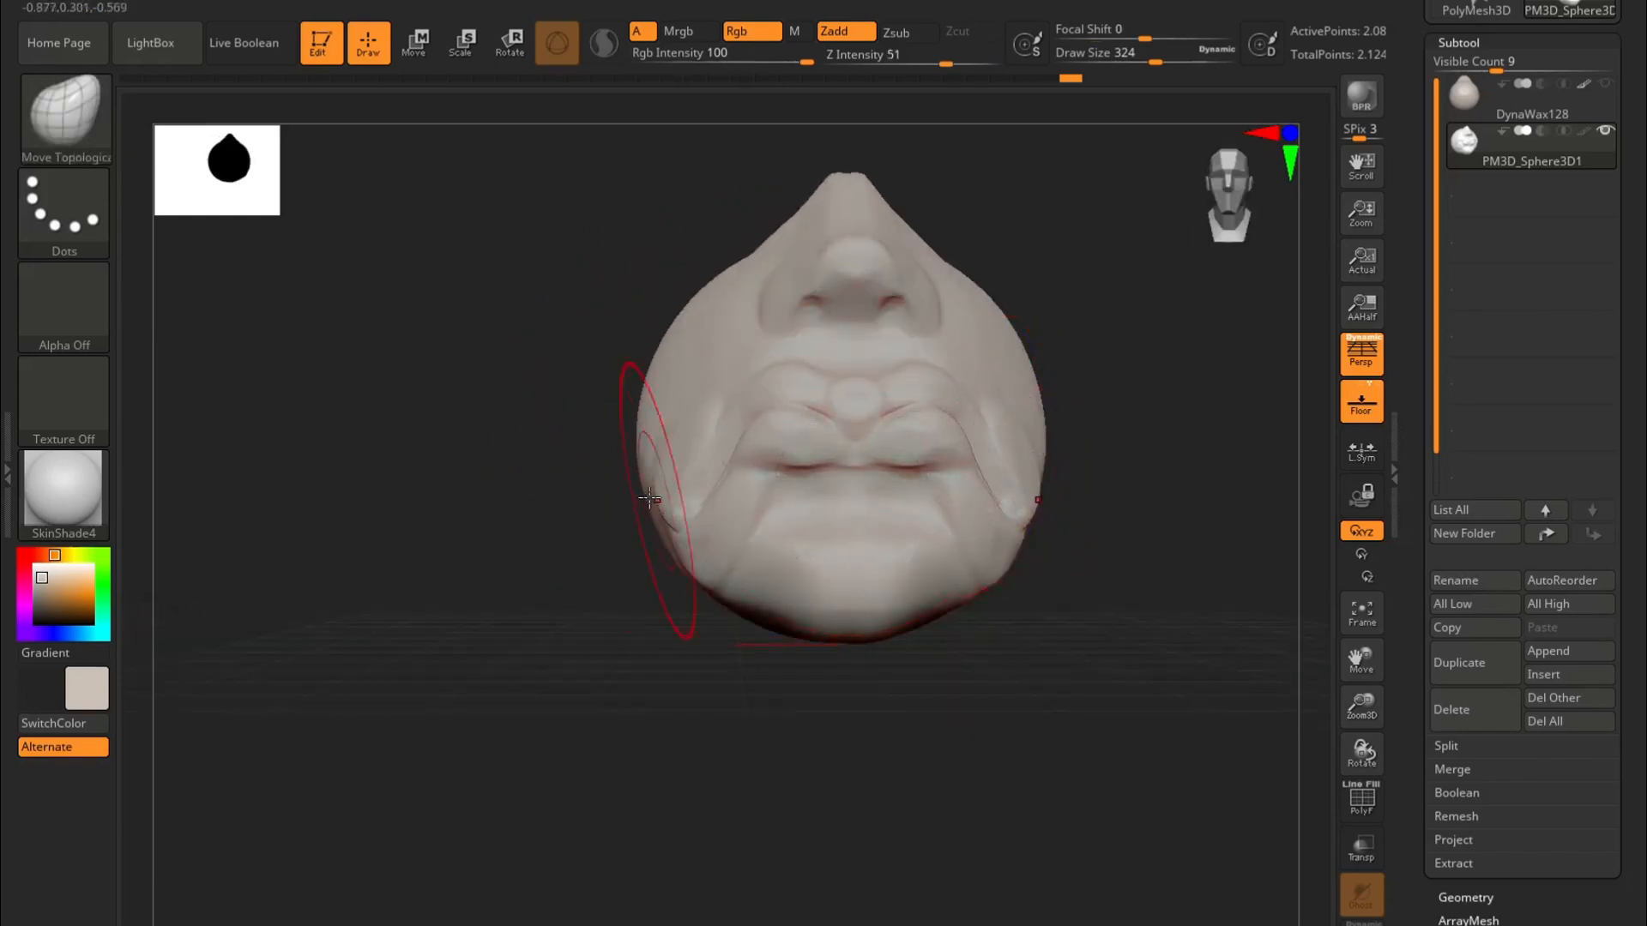
Step: Raise the mouth corners from the frown toward a smile with Move Topological at draw size 192
drag(687, 492, 692, 448)
right_click(826, 393)
drag(825, 395, 804, 393)
right_drag(809, 381, 948, 374)
mouse_move(703, 465)
mouse_down()
mouse_move(652, 370)
mouse_move(669, 390)
mouse_up()
shift+drag(1107, 386, 1011, 386)
alt+drag(1110, 400, 1061, 416)
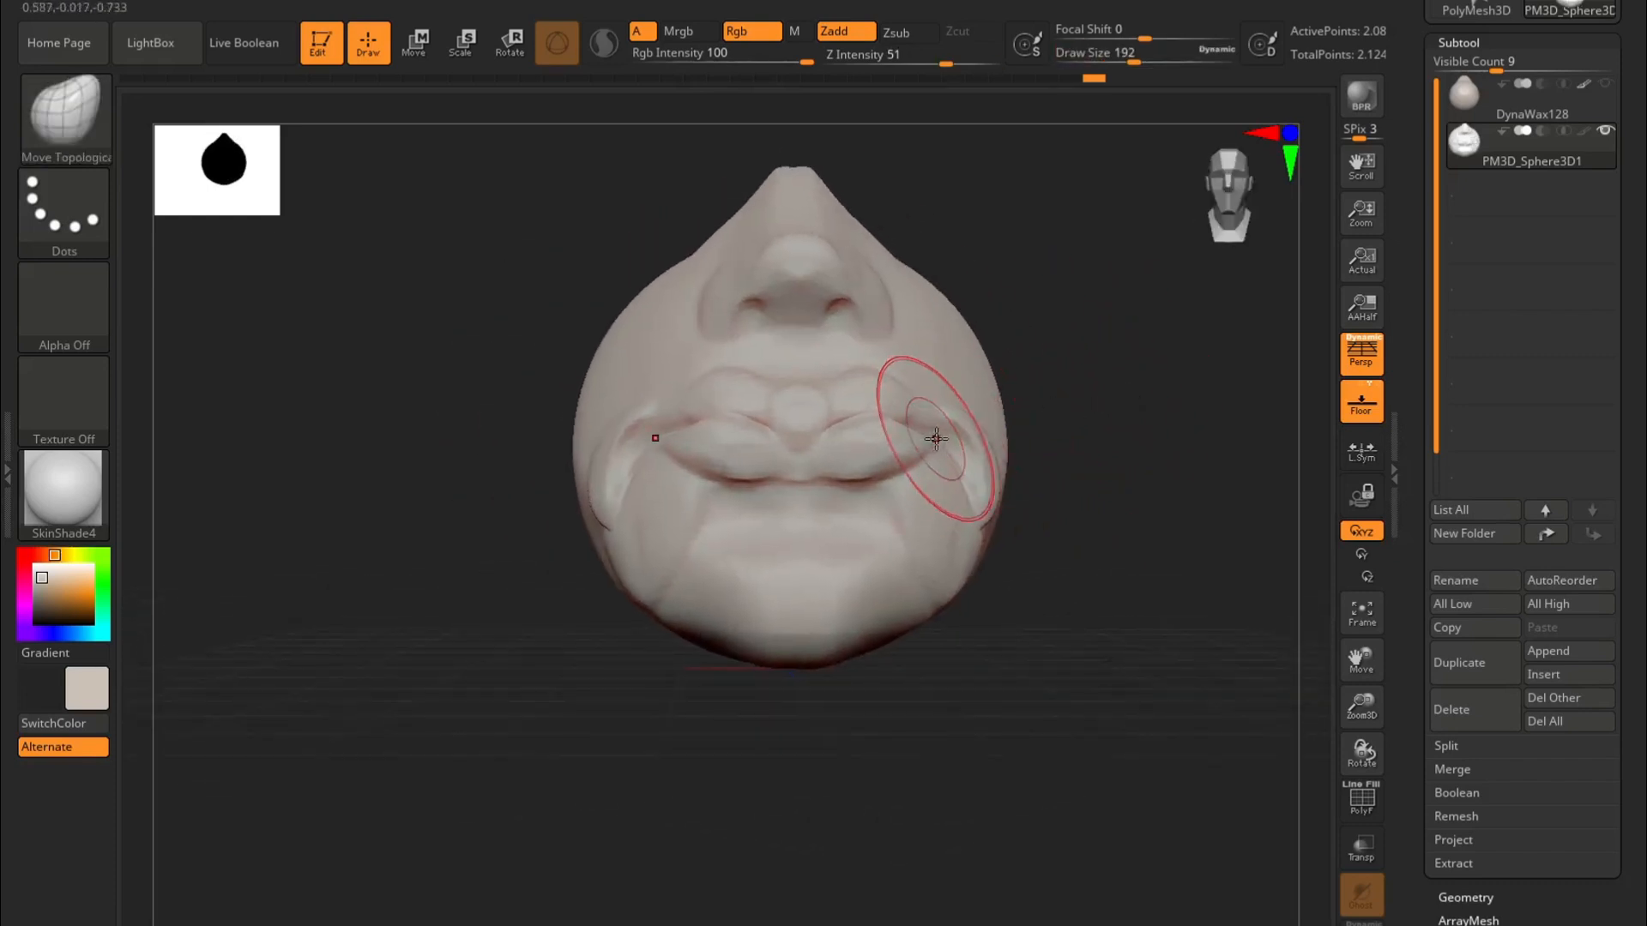
Step: Undo the last two mouth-corner pulls
key(ctrl+z)
key(ctrl+z)
key(shift)
alt+drag(1073, 467, 1005, 489)
mouse_move(875, 371)
alt+mouse_down()
mouse_move(930, 329)
mouse_move(883, 350)
mouse_move(893, 378)
mouse_move(1048, 426)
alt+mouse_up()
drag(672, 532, 686, 439)
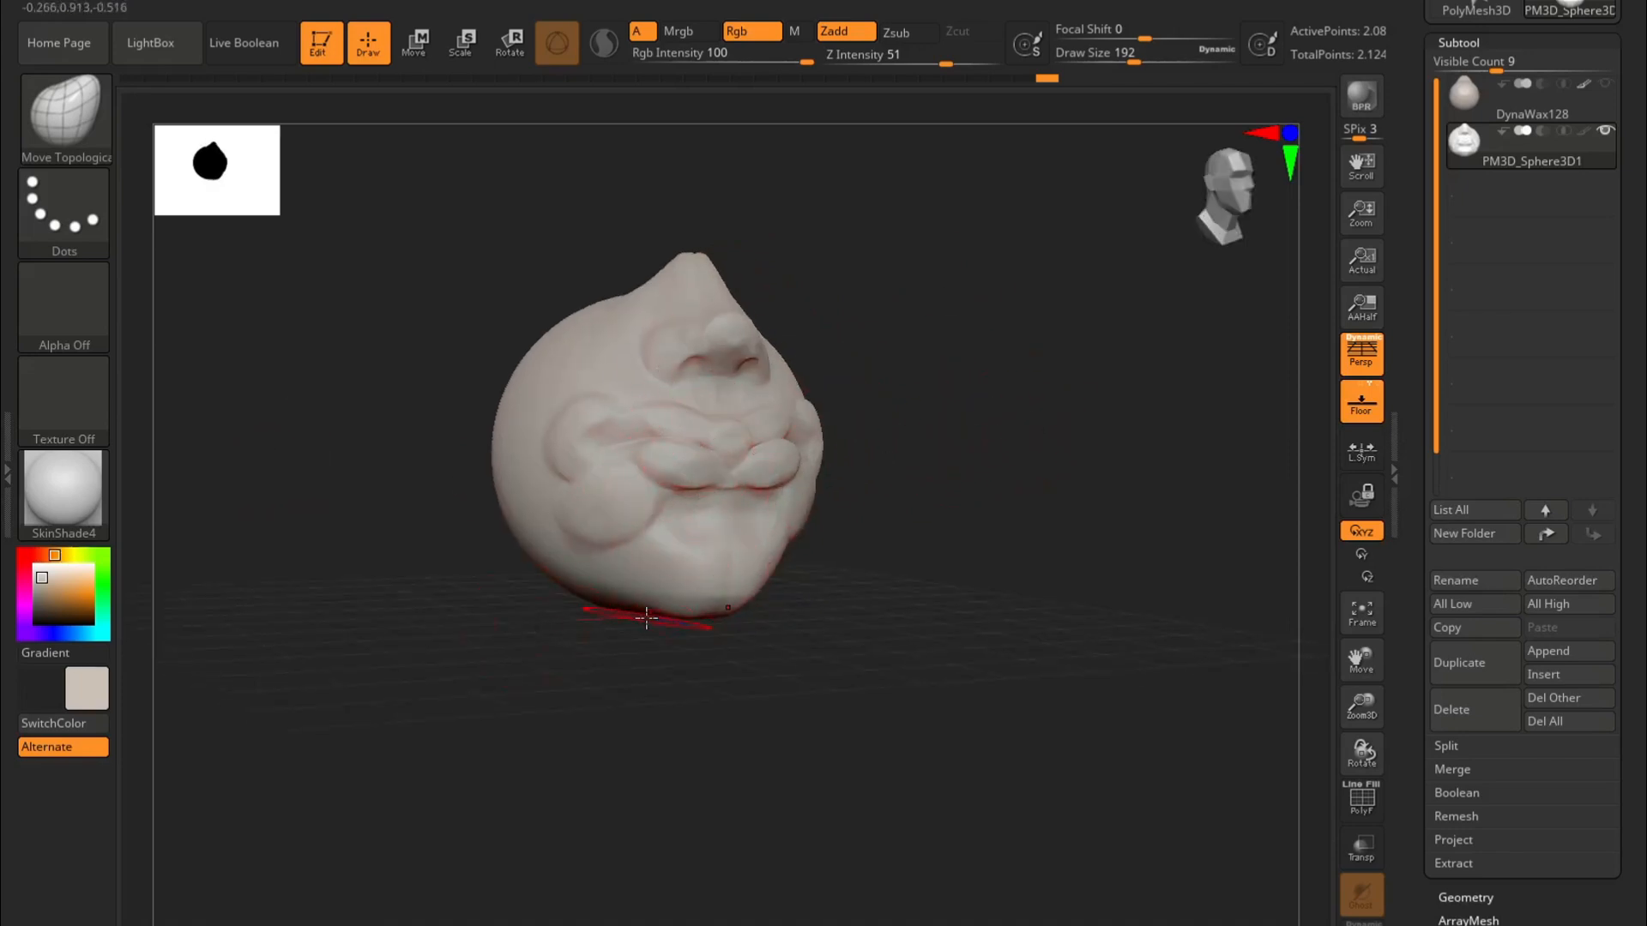
Step: Pull the mouth corners down and outward with Move Topological at draw size 331
drag(461, 337, 719, 378)
key(space)
drag(578, 579, 591, 569)
drag(961, 411, 858, 429)
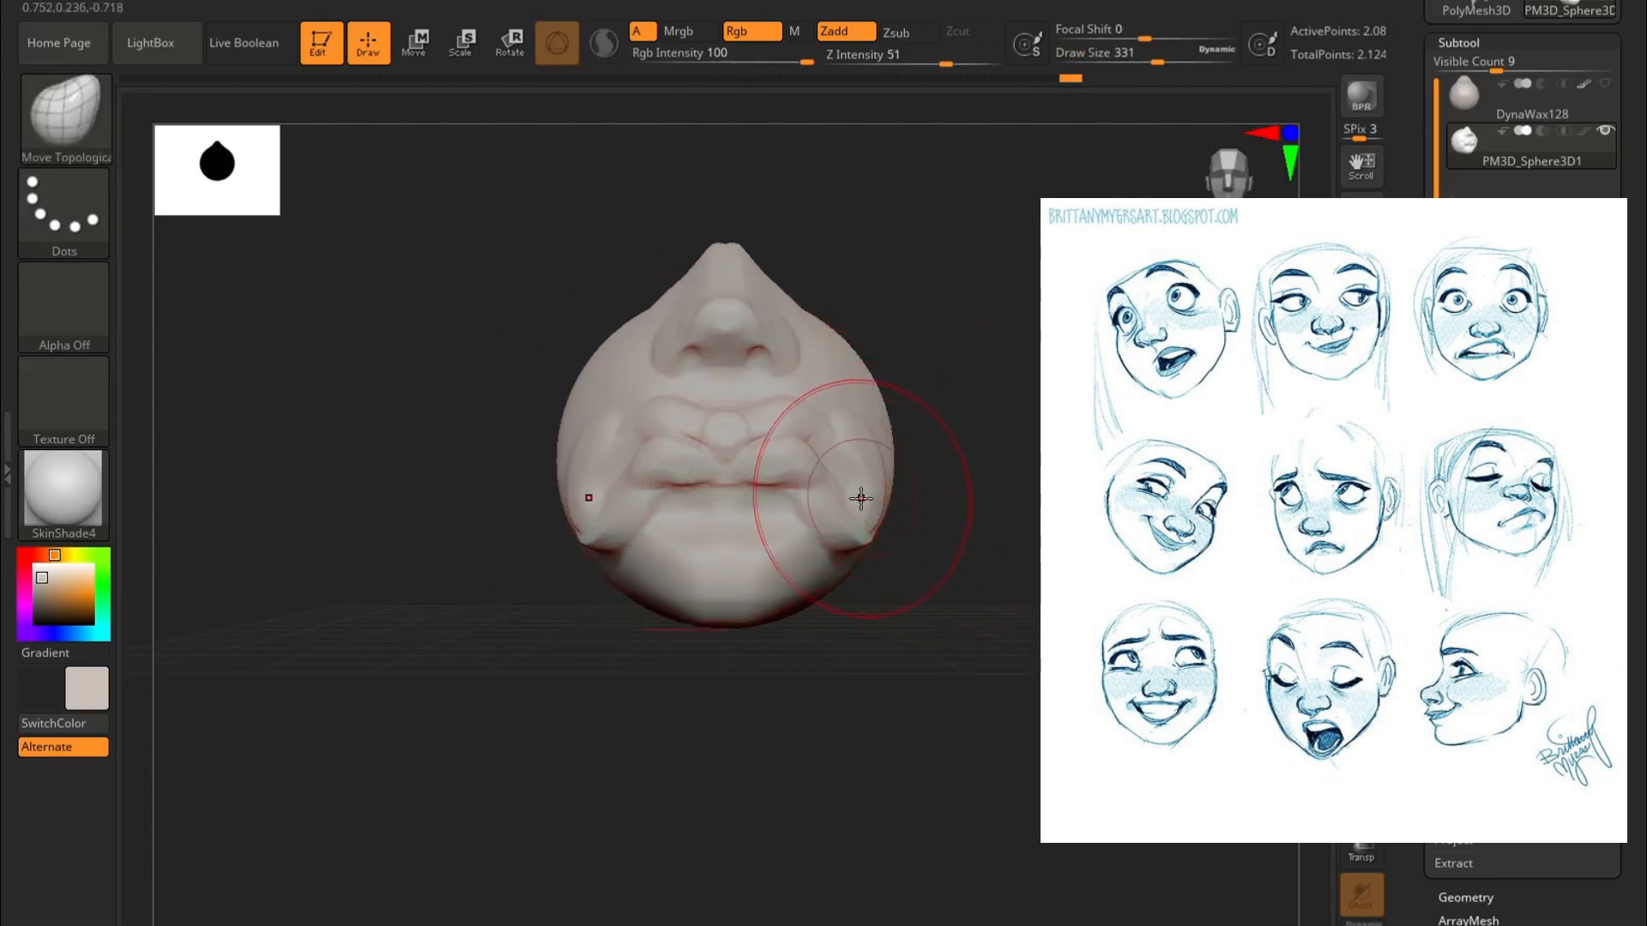
Step: Pull the mouth corners up and outward into a broad smile, and check the folds from the front and side
drag(862, 499, 866, 492)
mouse_move(897, 335)
mouse_down()
mouse_move(893, 386)
mouse_move(691, 576)
mouse_up()
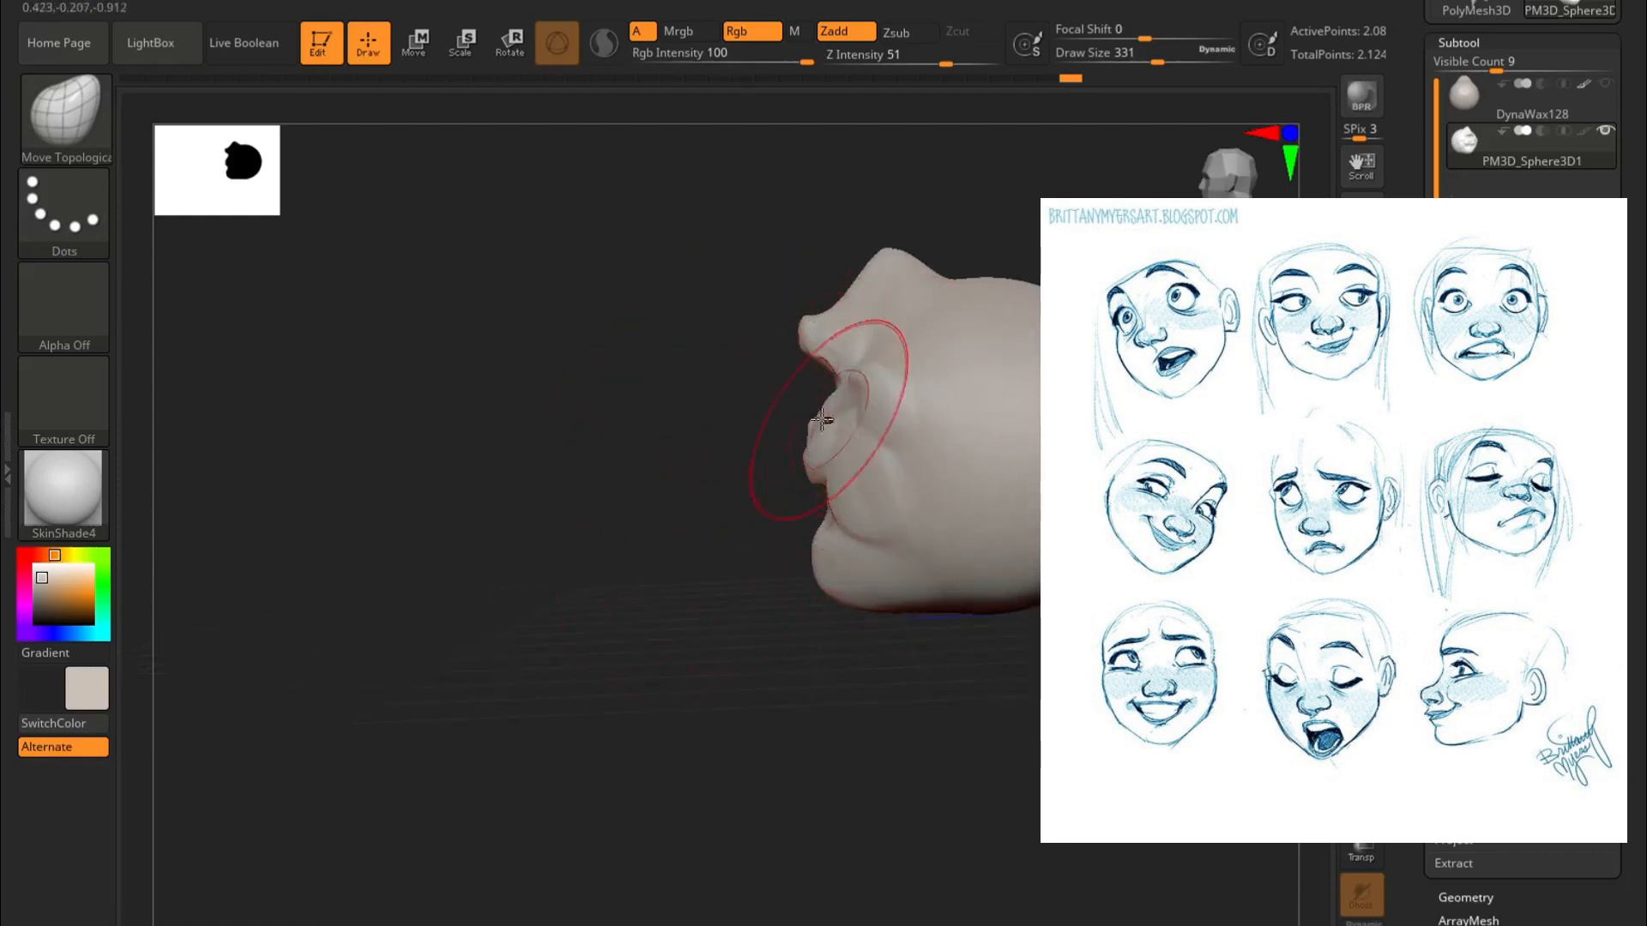
drag(671, 638, 809, 423)
drag(612, 664, 708, 588)
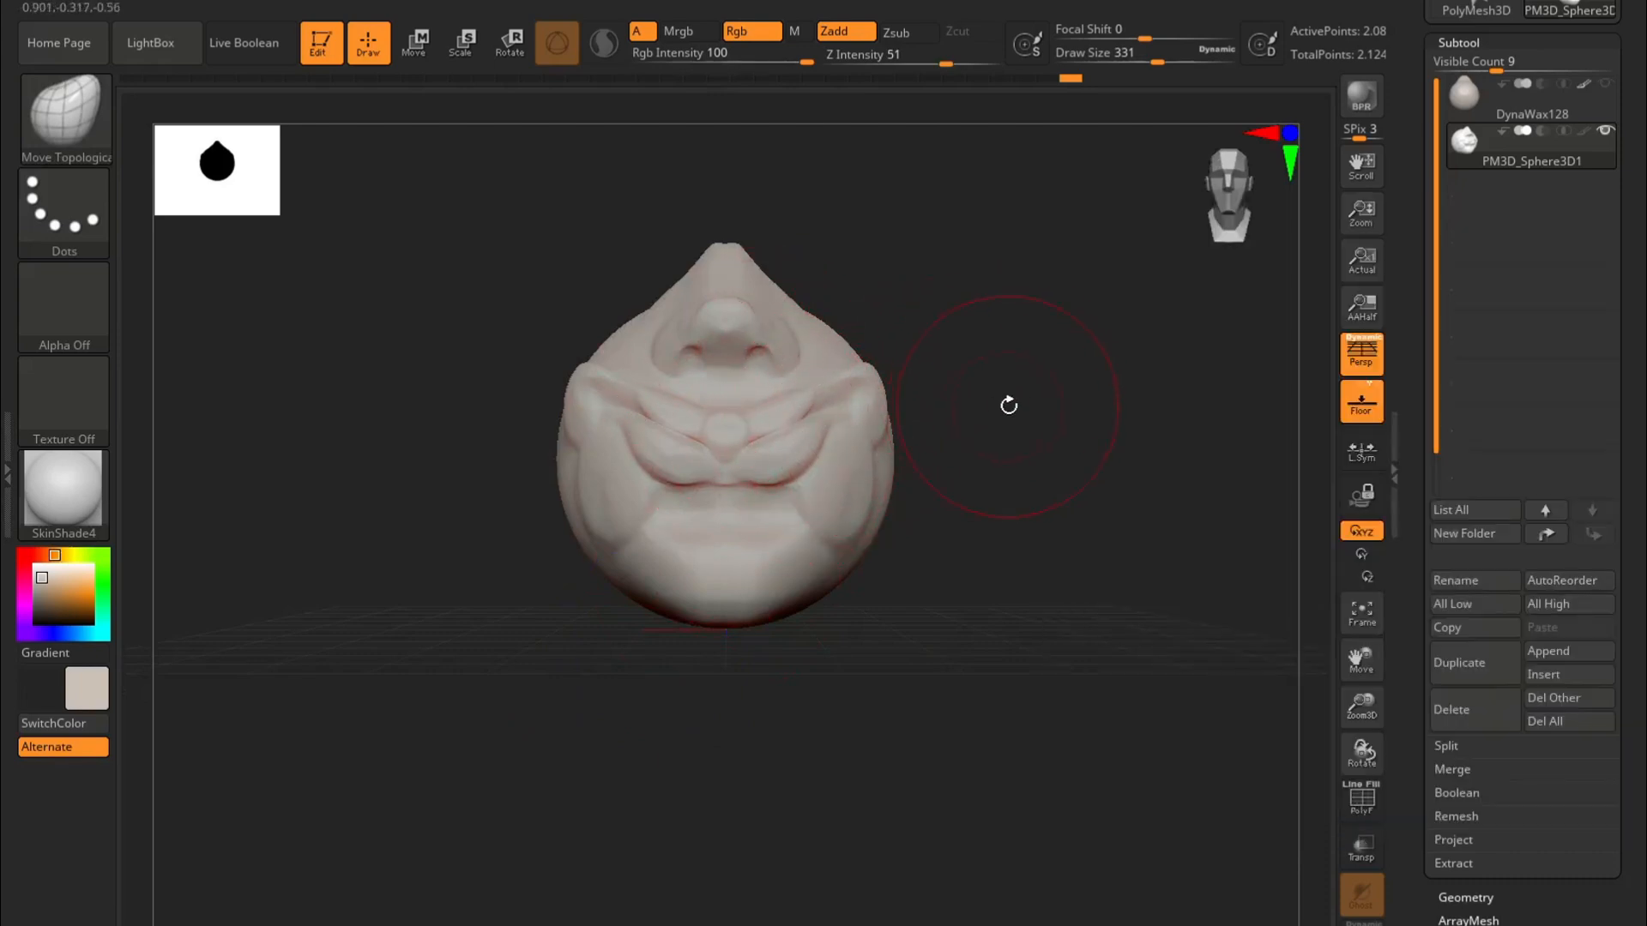
mouse_move(990, 355)
mouse_down()
mouse_move(1011, 409)
mouse_move(873, 453)
mouse_up()
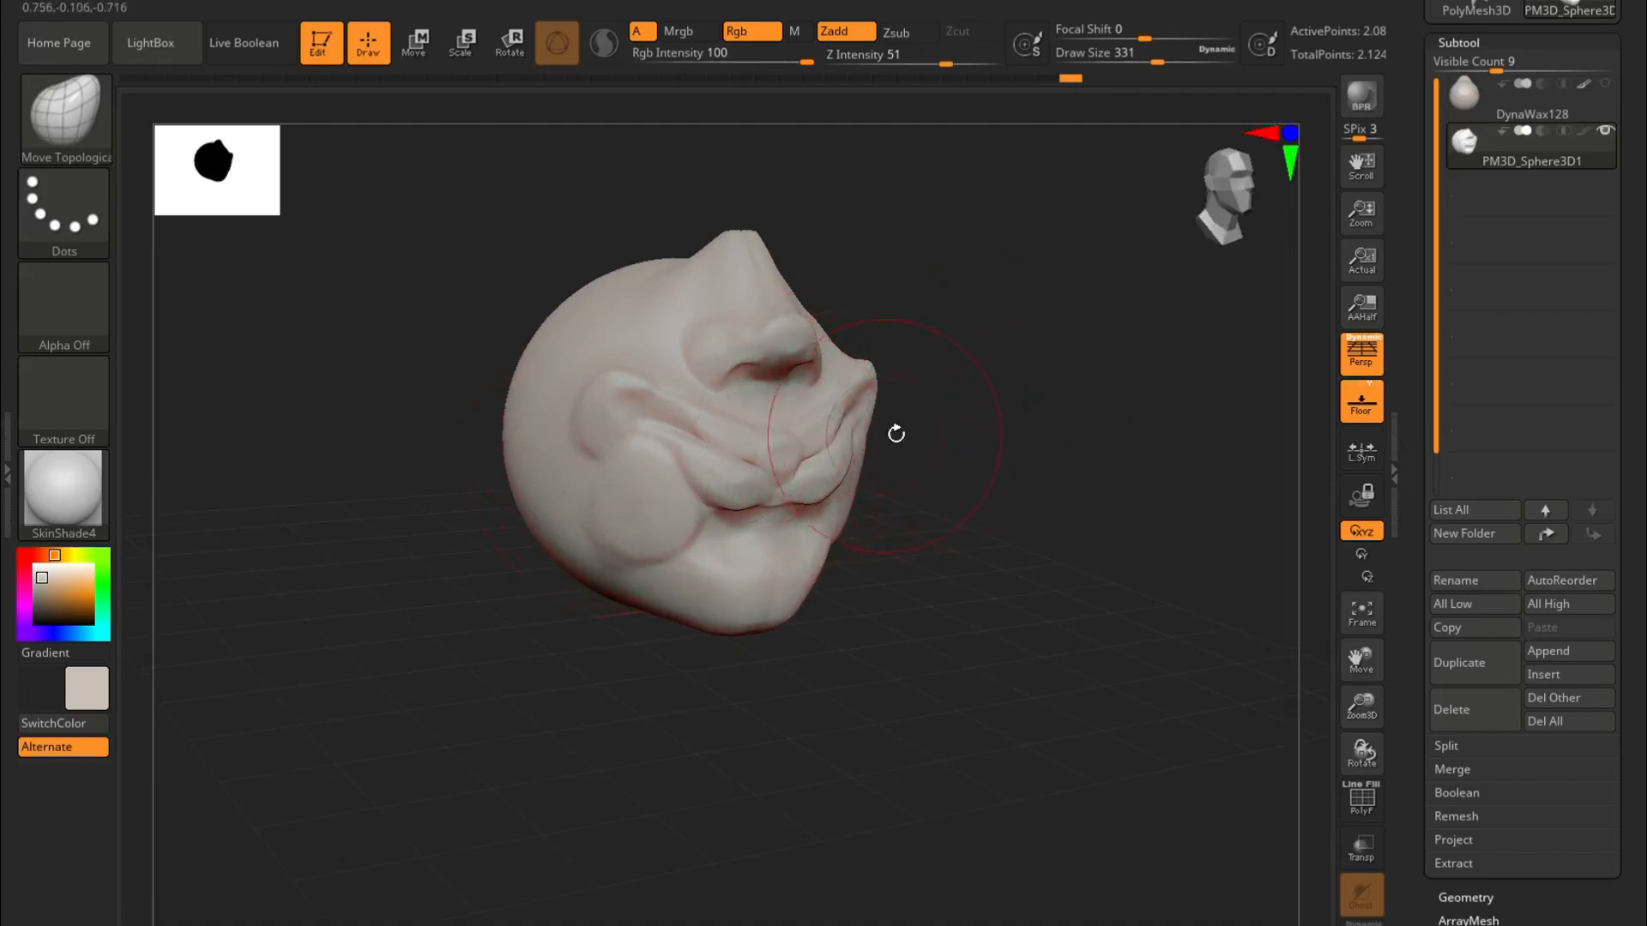
mouse_move(988, 398)
mouse_down()
mouse_move(871, 427)
mouse_move(1124, 404)
mouse_up()
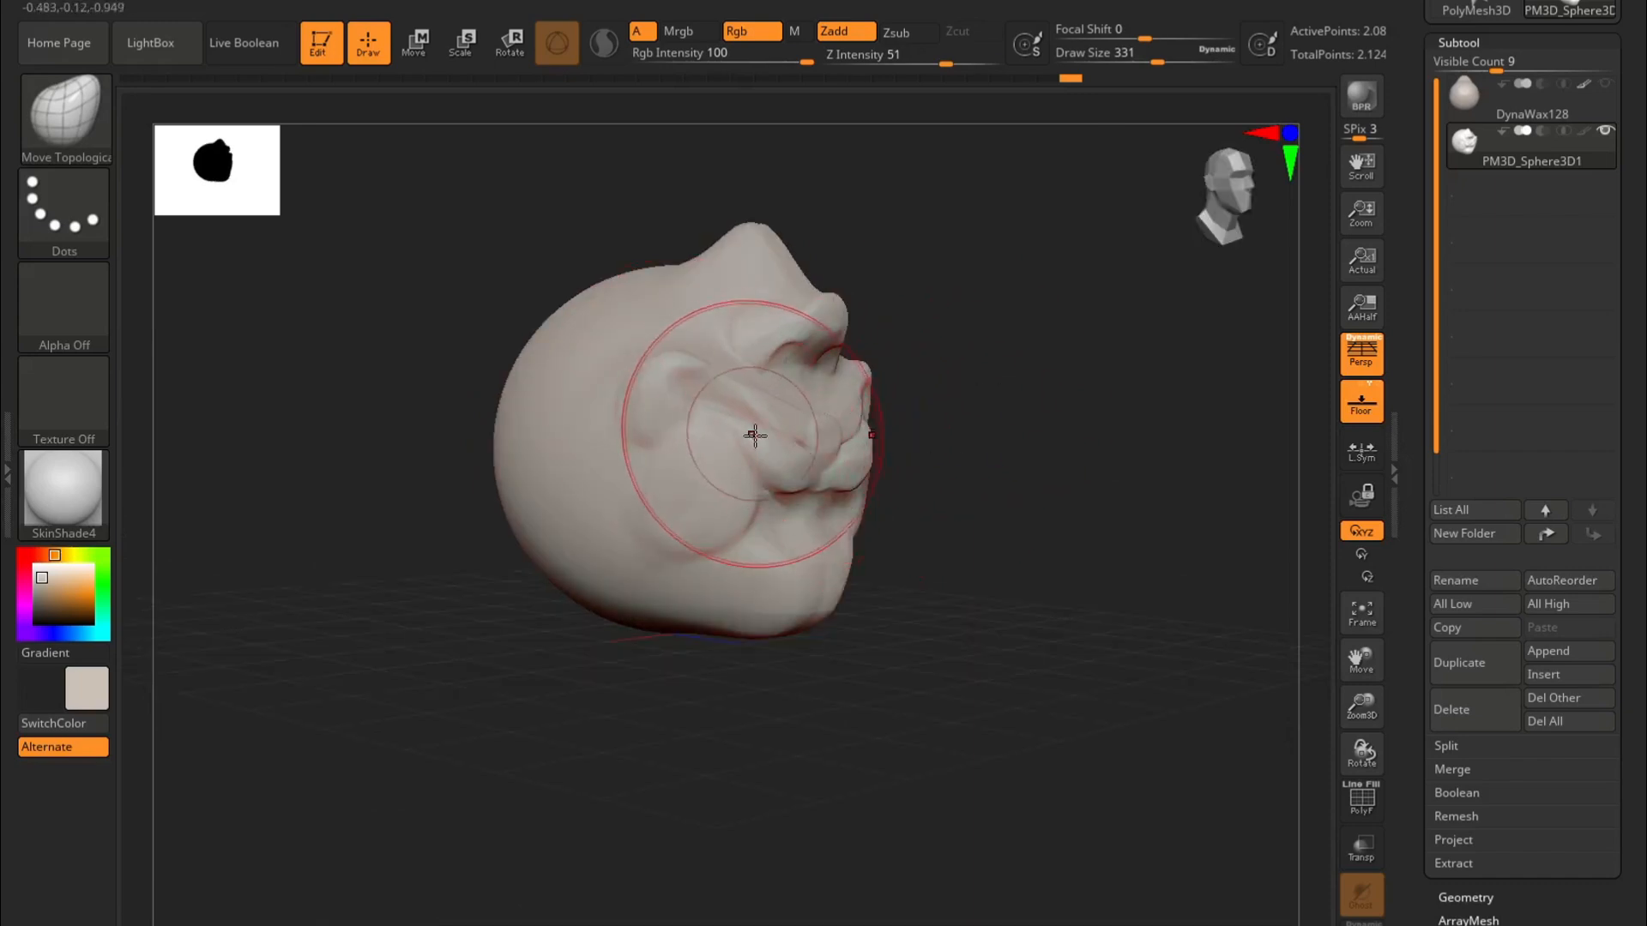
mouse_move(941, 368)
mouse_down()
mouse_move(996, 360)
mouse_move(949, 391)
mouse_move(940, 484)
mouse_move(974, 348)
mouse_move(945, 331)
mouse_move(644, 429)
mouse_up()
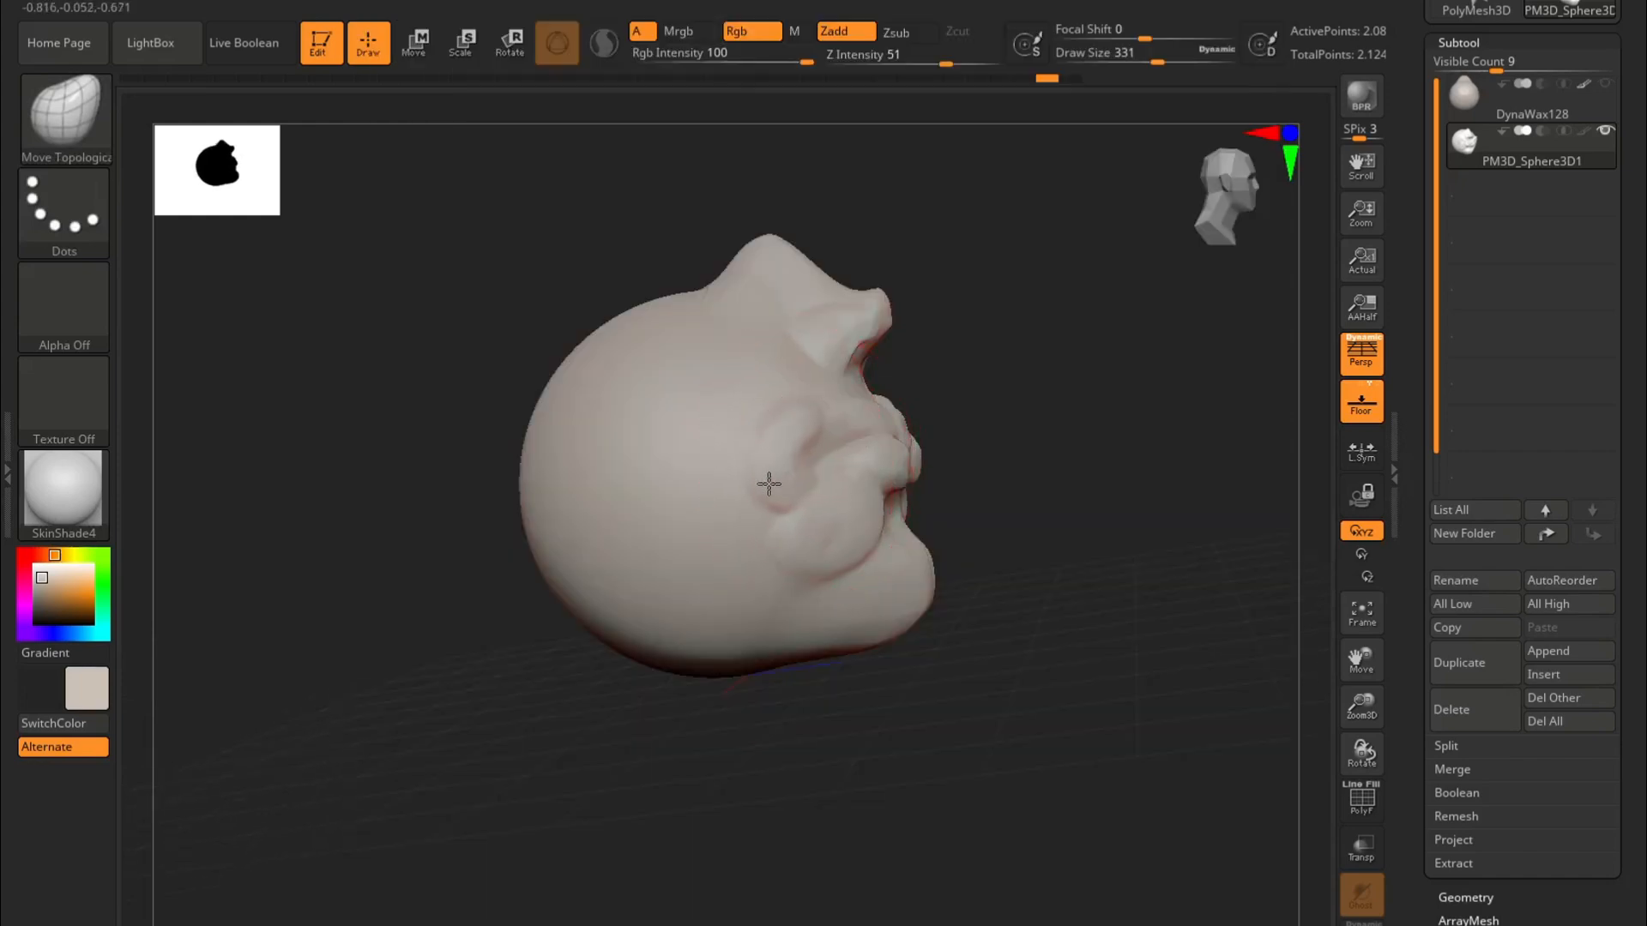
Step: Pull the mouth corners back around the sides of the head and down with Move Topological
drag(687, 526, 665, 467)
mouse_move(1111, 426)
mouse_down()
mouse_move(1198, 512)
mouse_move(993, 544)
mouse_move(1018, 525)
mouse_move(883, 525)
mouse_move(960, 497)
mouse_move(995, 518)
mouse_move(822, 525)
mouse_move(812, 625)
mouse_up()
drag(523, 513, 525, 652)
mouse_move(570, 542)
mouse_down()
mouse_move(584, 610)
mouse_move(834, 438)
mouse_move(773, 478)
mouse_move(766, 591)
mouse_move(772, 438)
mouse_move(765, 597)
mouse_up()
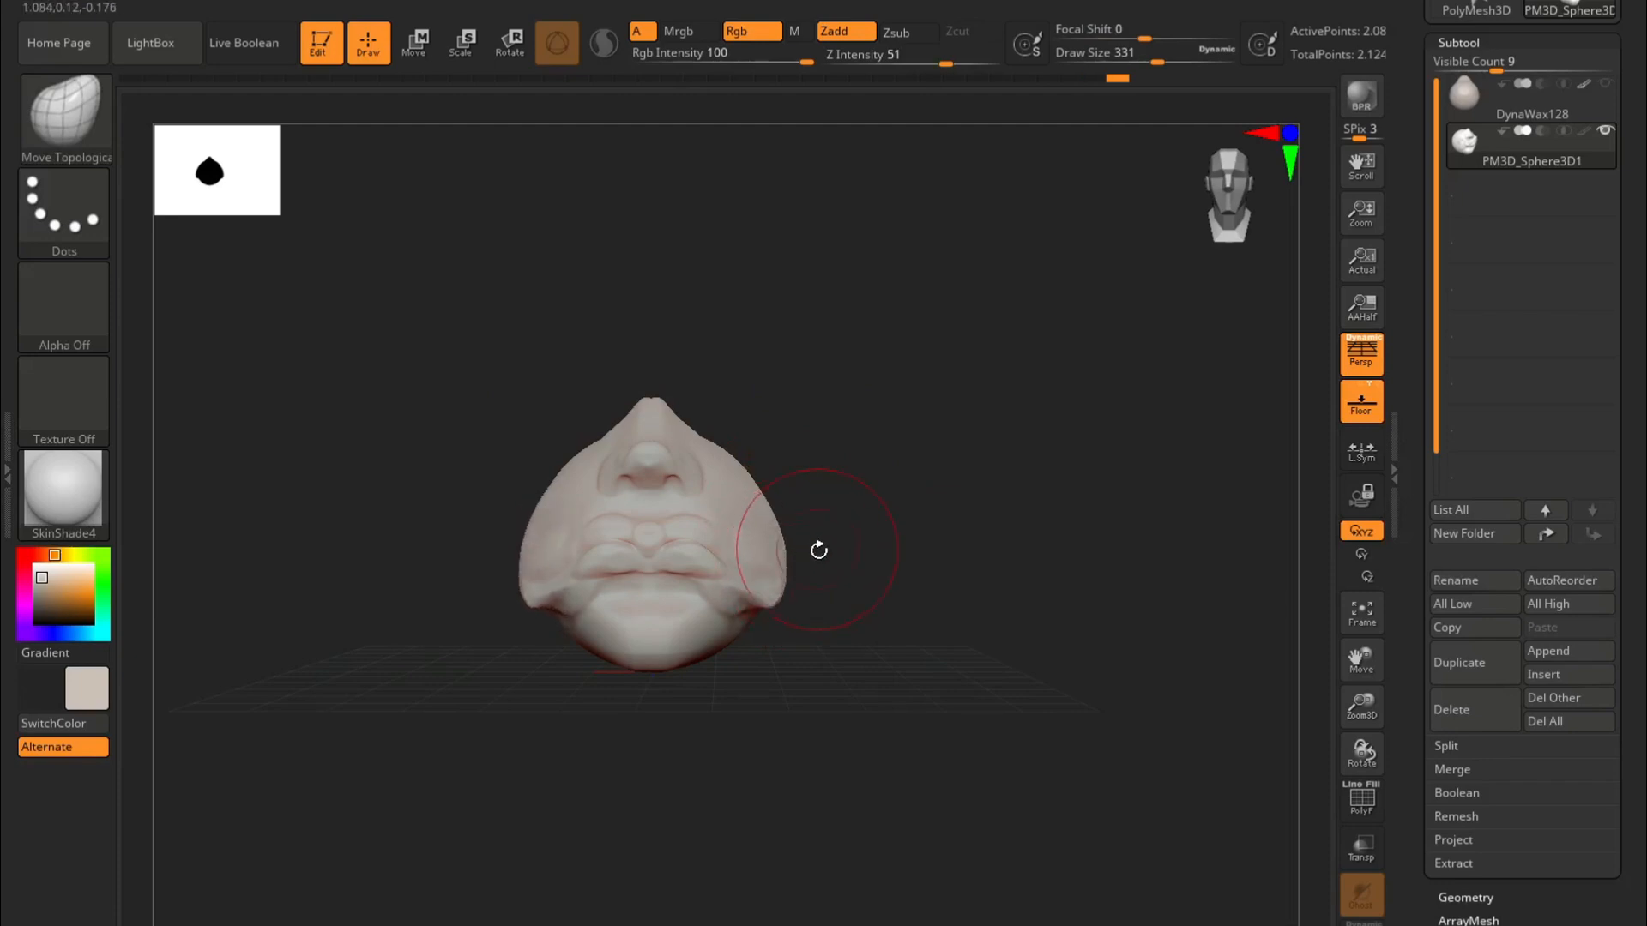
Step: Undo the downward pull, then try dragging the mouth corners below the lips from above and undo that as well
mouse_move(901, 508)
mouse_down()
mouse_move(894, 542)
mouse_move(955, 566)
mouse_move(799, 583)
mouse_move(872, 566)
mouse_move(794, 624)
mouse_up()
key(ctrl+z)
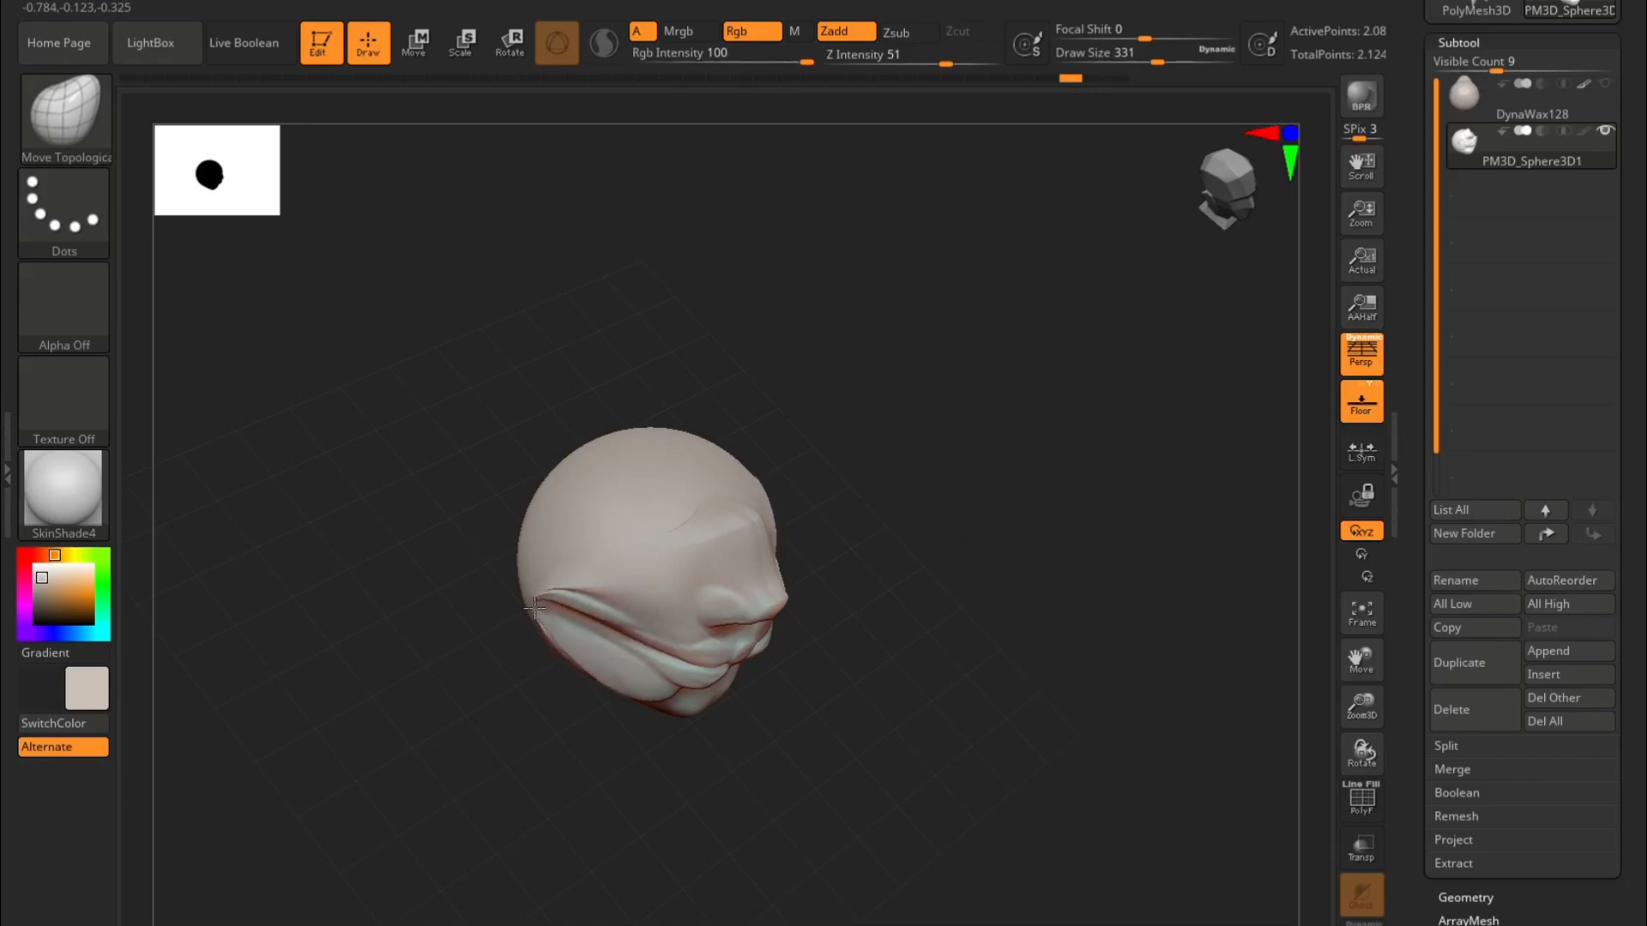
drag(747, 745, 773, 845)
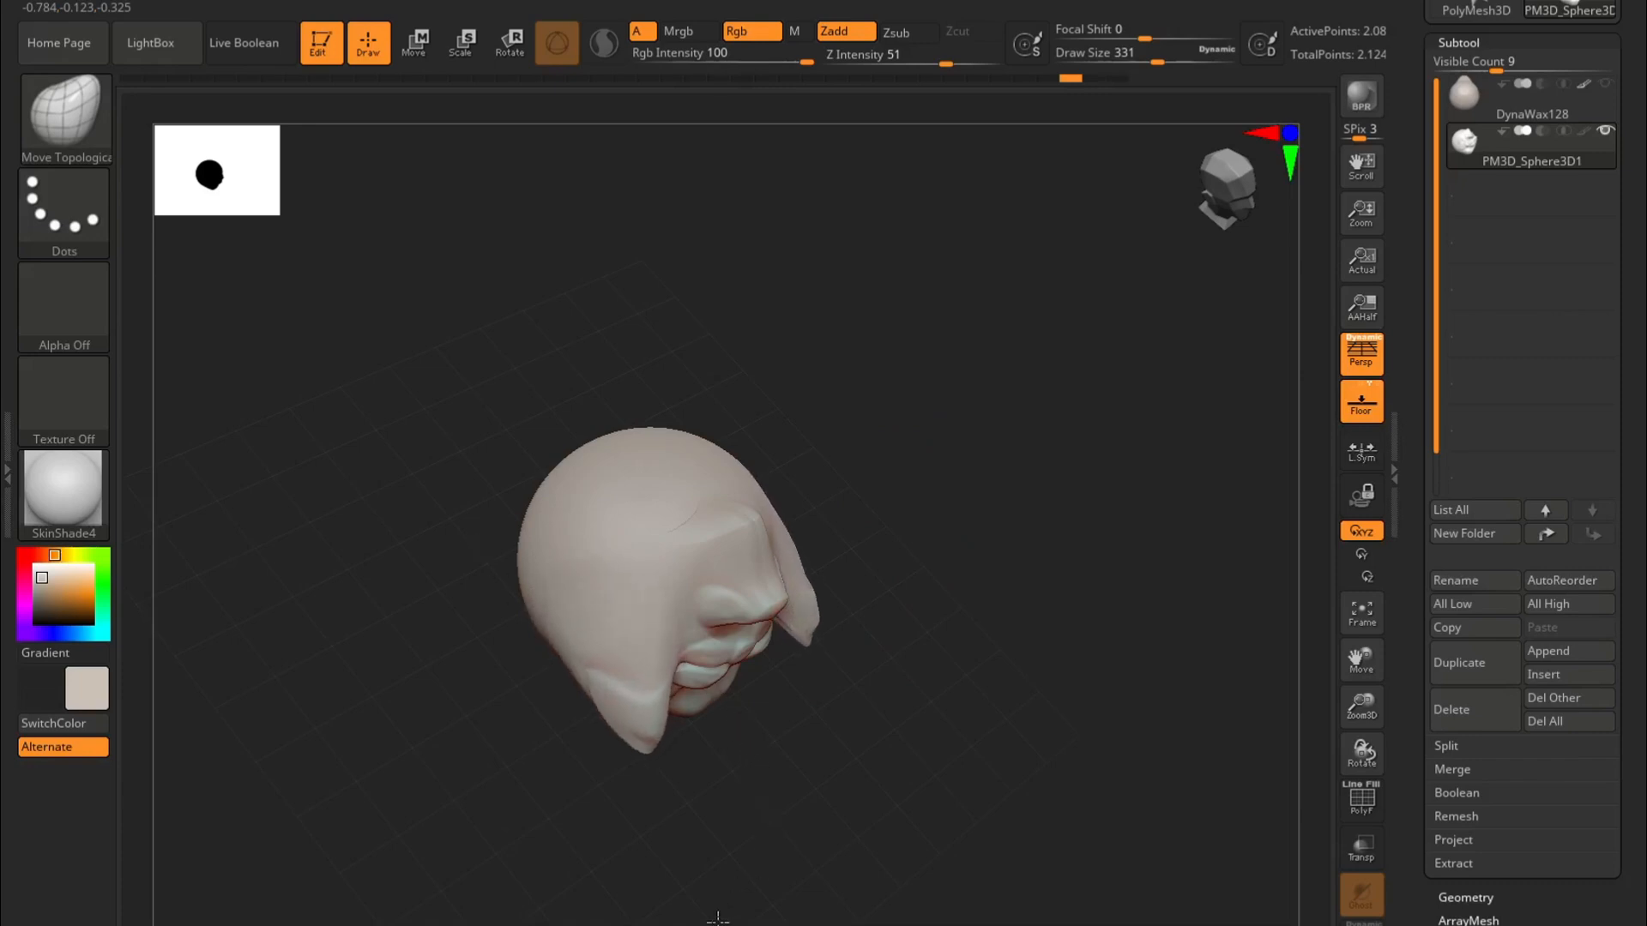
key(ctrl+z)
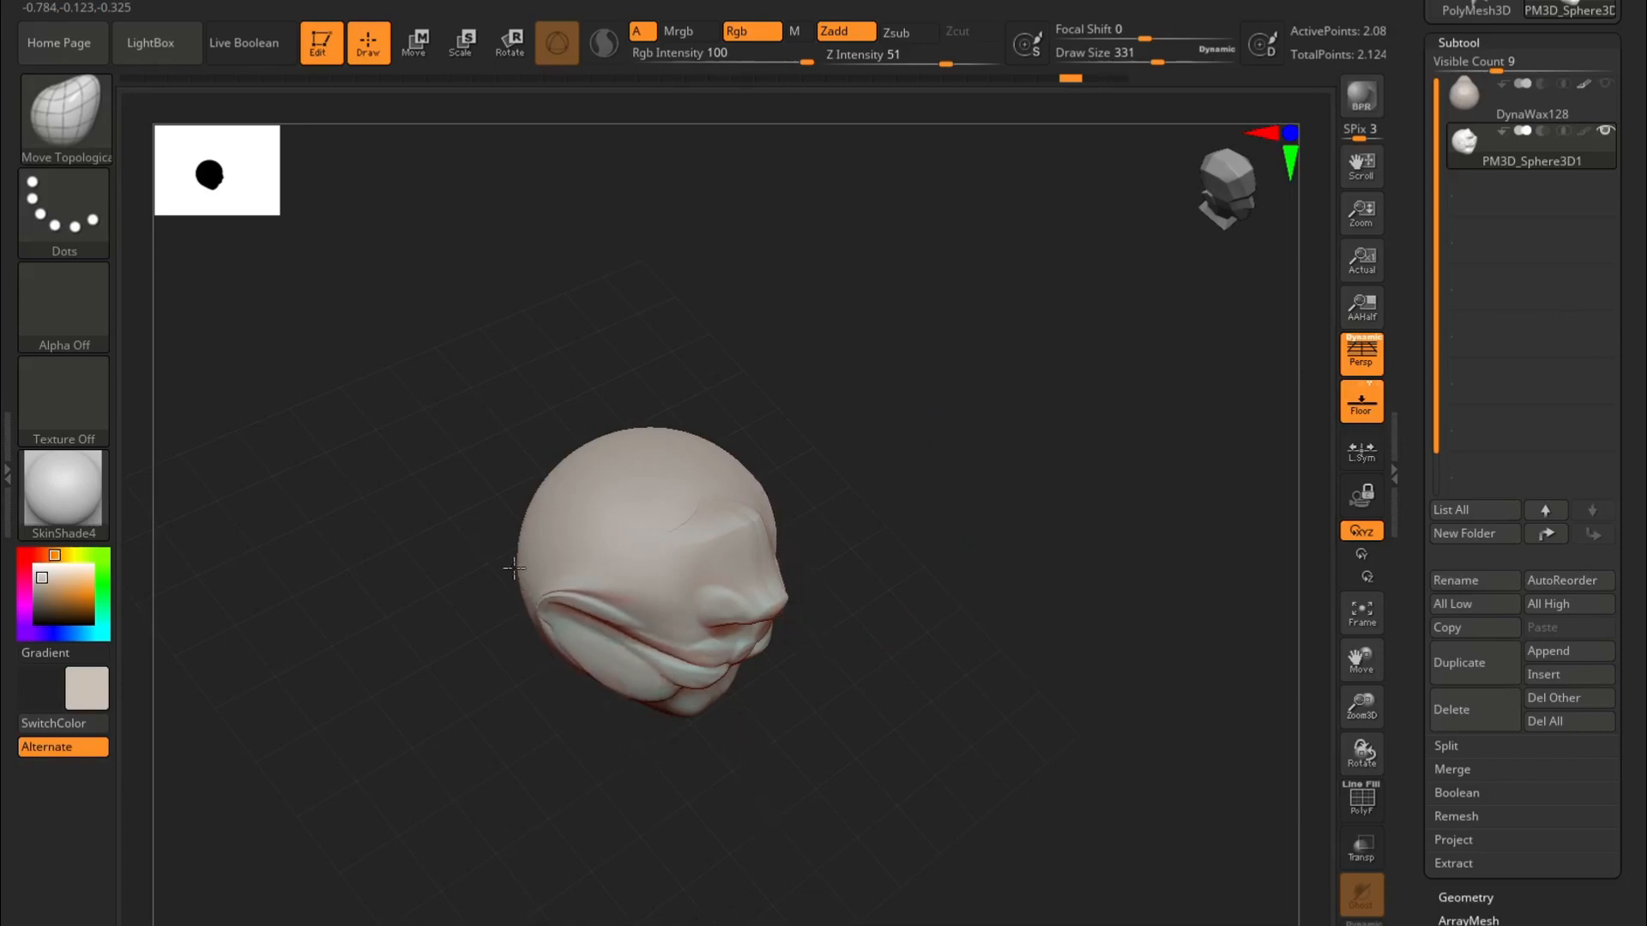
Step: Adjust the folds around the mouth corner with Move Topological at draw size 177
drag(860, 589, 912, 518)
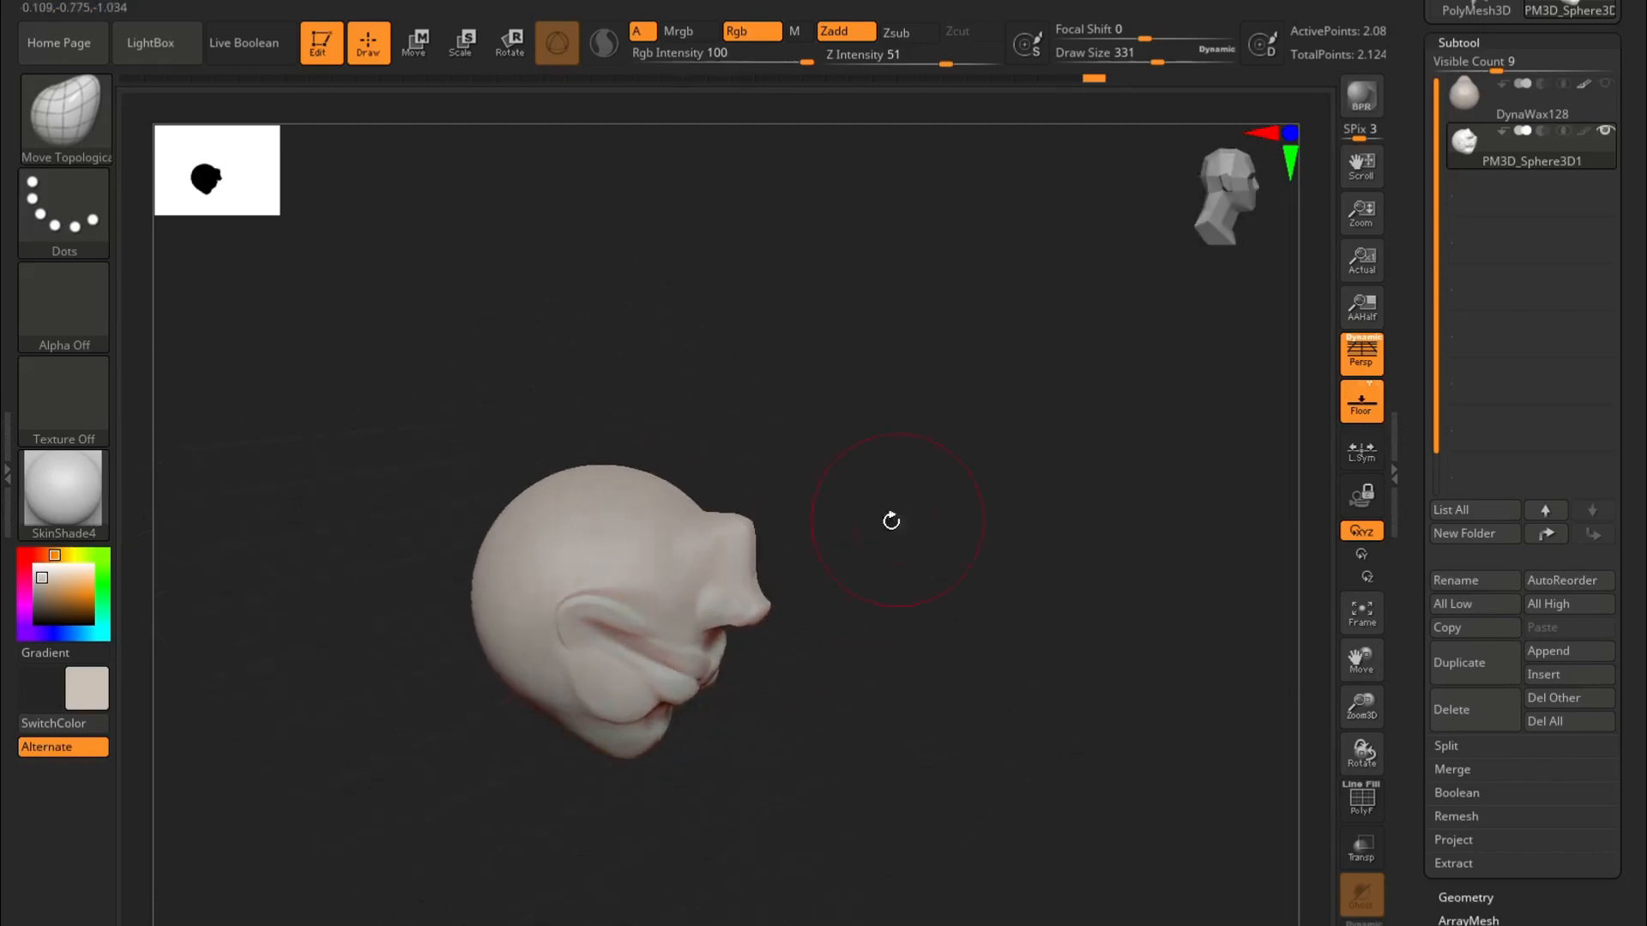
key(space)
drag(619, 590, 567, 639)
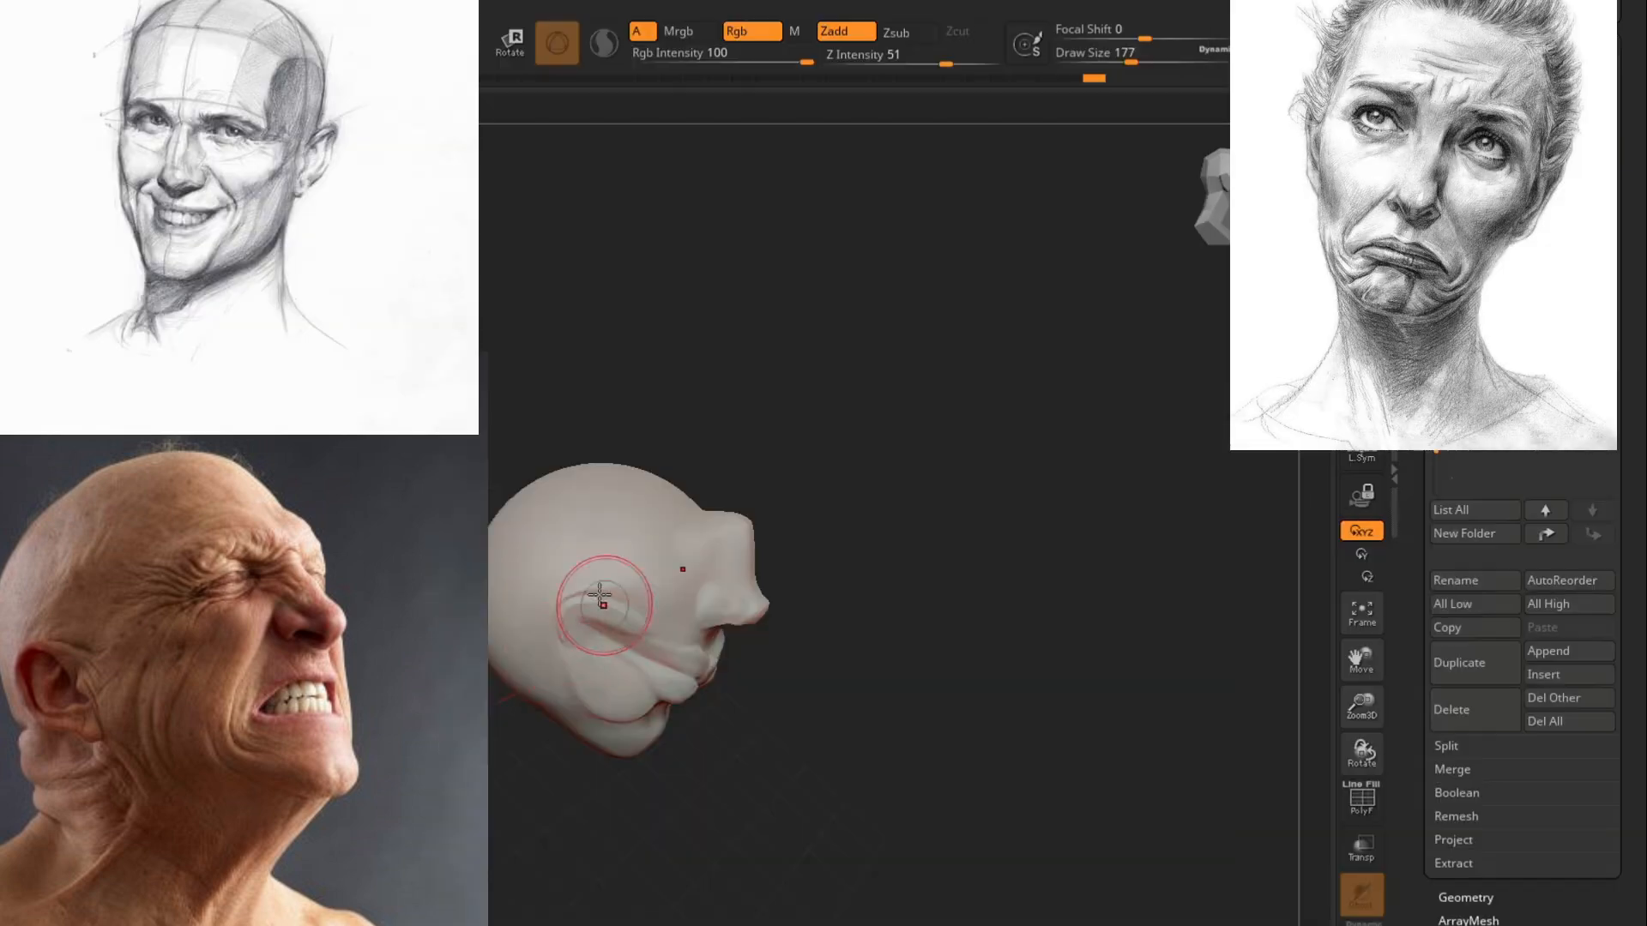
drag(603, 600, 580, 643)
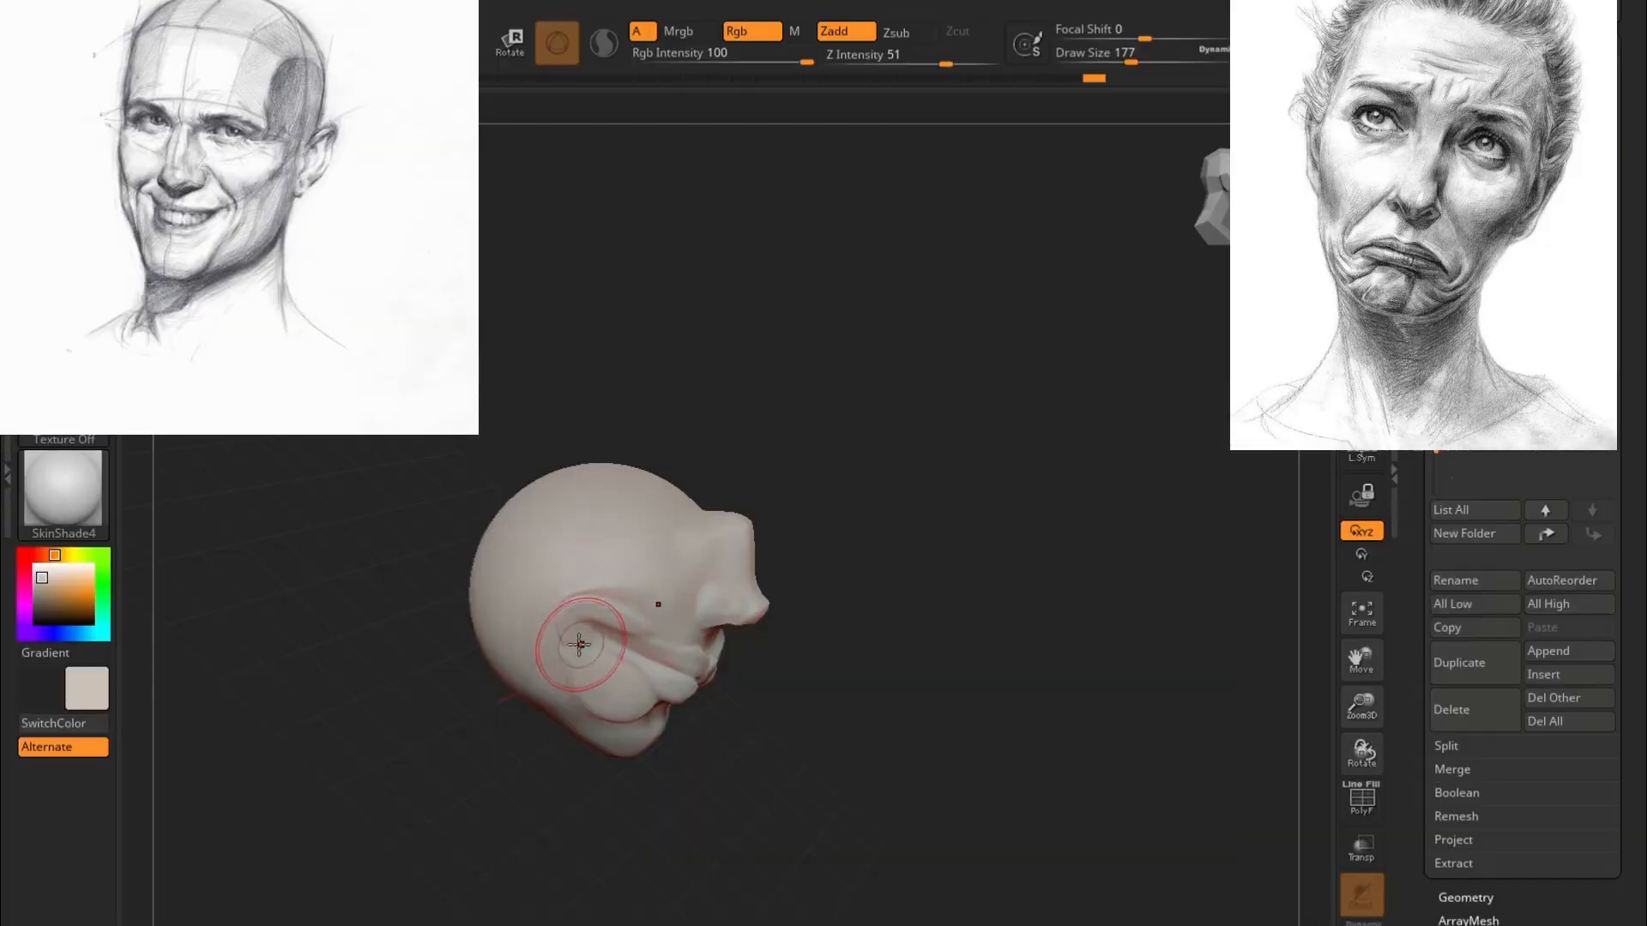
drag(721, 705, 639, 615)
Step: Try pulling the mouth corners down and up from the front at draw size 338, and undo the change
mouse_move(809, 619)
shift+mouse_down()
mouse_move(959, 610)
mouse_move(813, 567)
shift+mouse_up()
key(space)
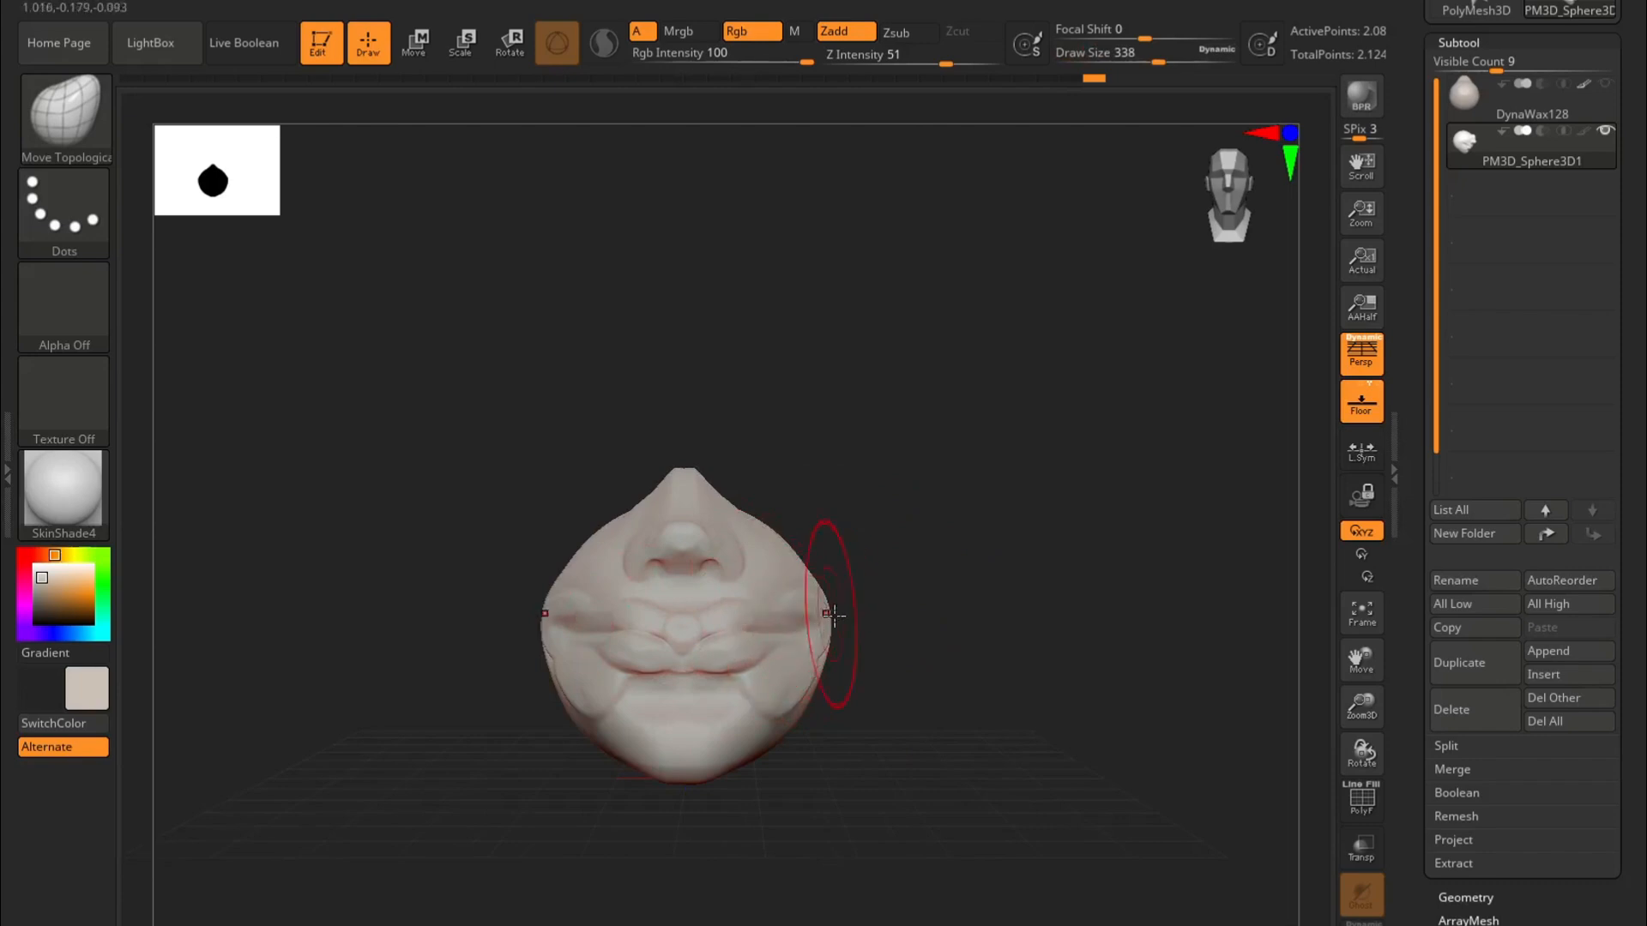
drag(805, 798, 780, 832)
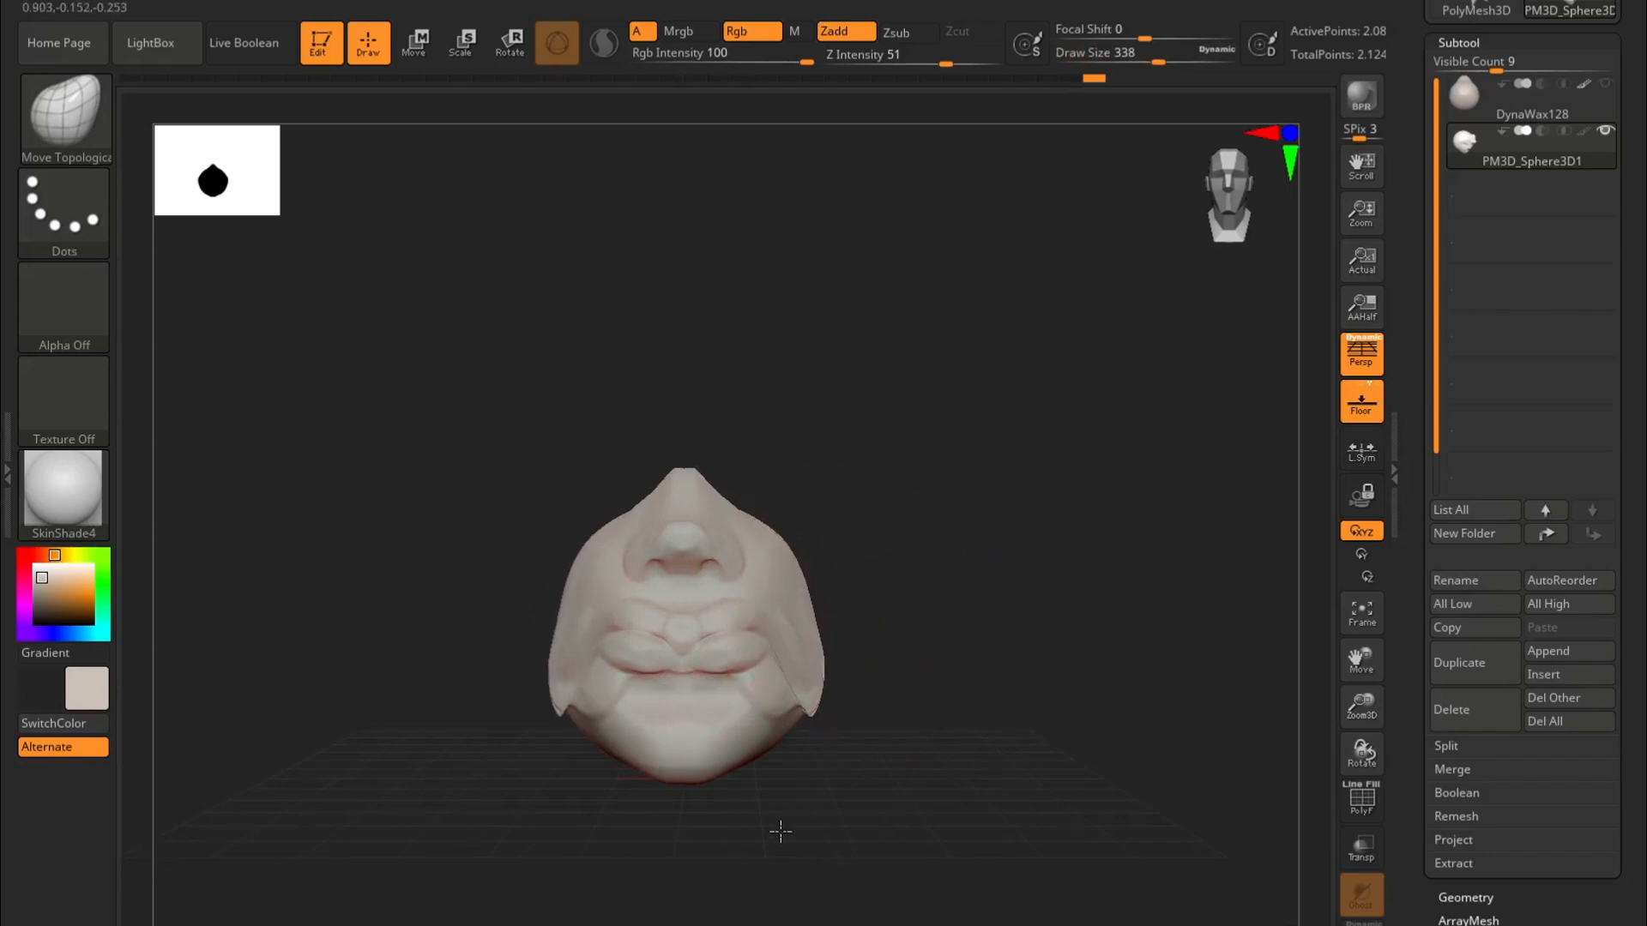
mouse_move(824, 741)
mouse_down()
mouse_move(834, 423)
mouse_move(815, 397)
mouse_up()
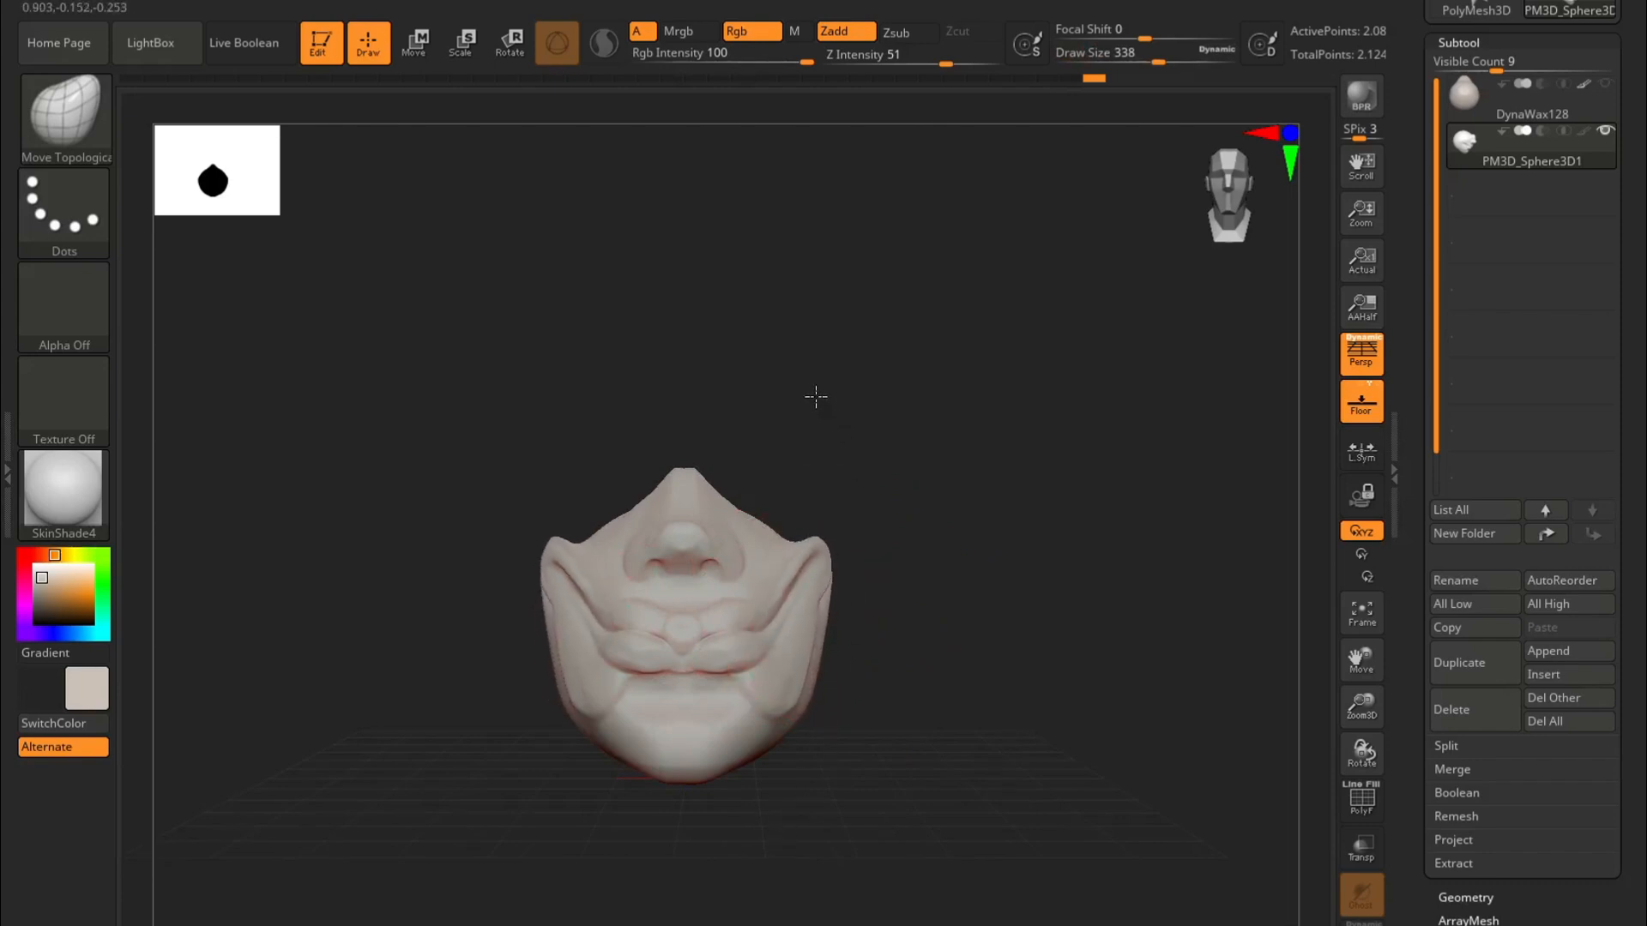
key(ctrl+z)
Step: Narrow the central mass of the upper lip with Move Topological at draw size 132
mouse_move(794, 539)
mouse_down()
mouse_move(821, 507)
mouse_move(548, 527)
mouse_up()
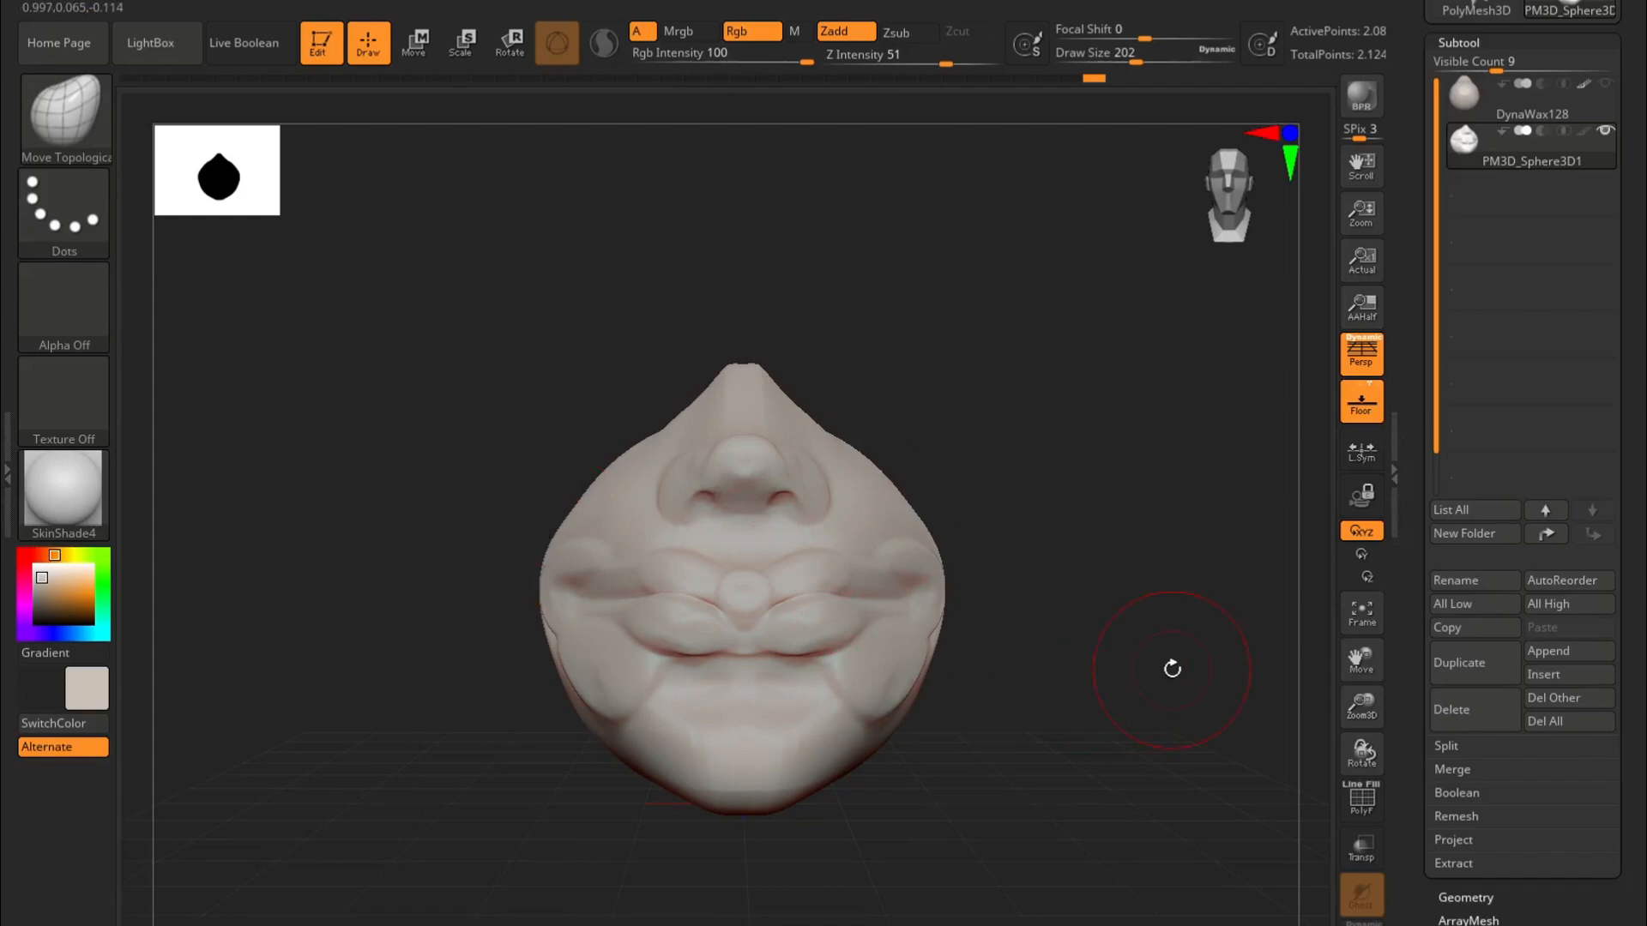
key(b)
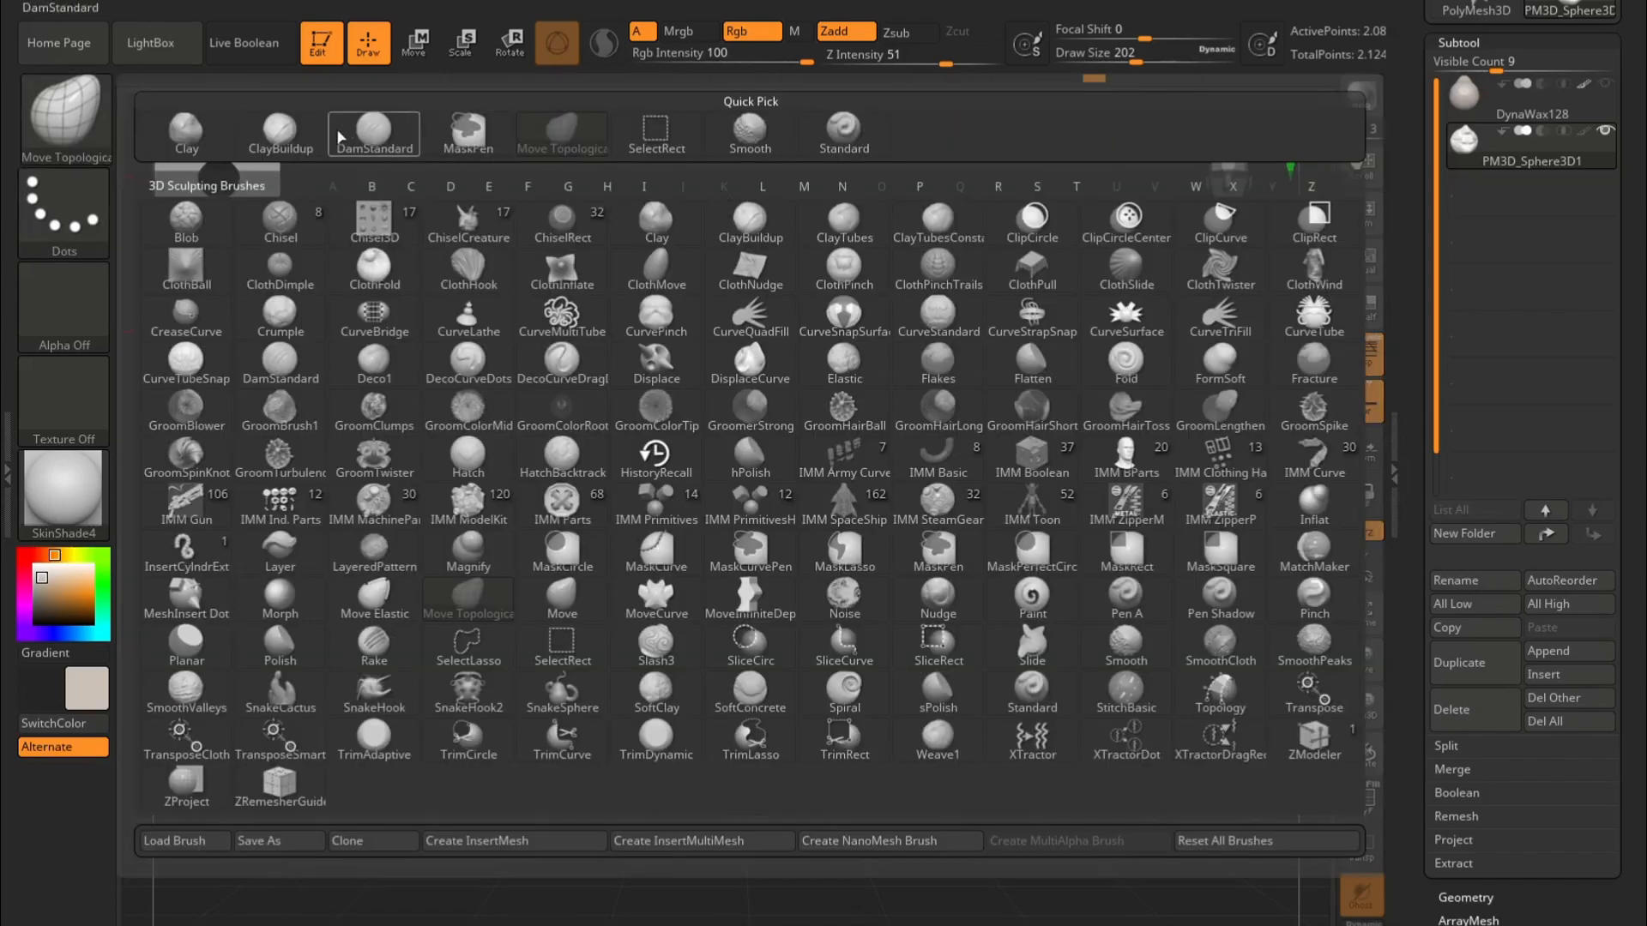
key(space)
drag(777, 563, 753, 595)
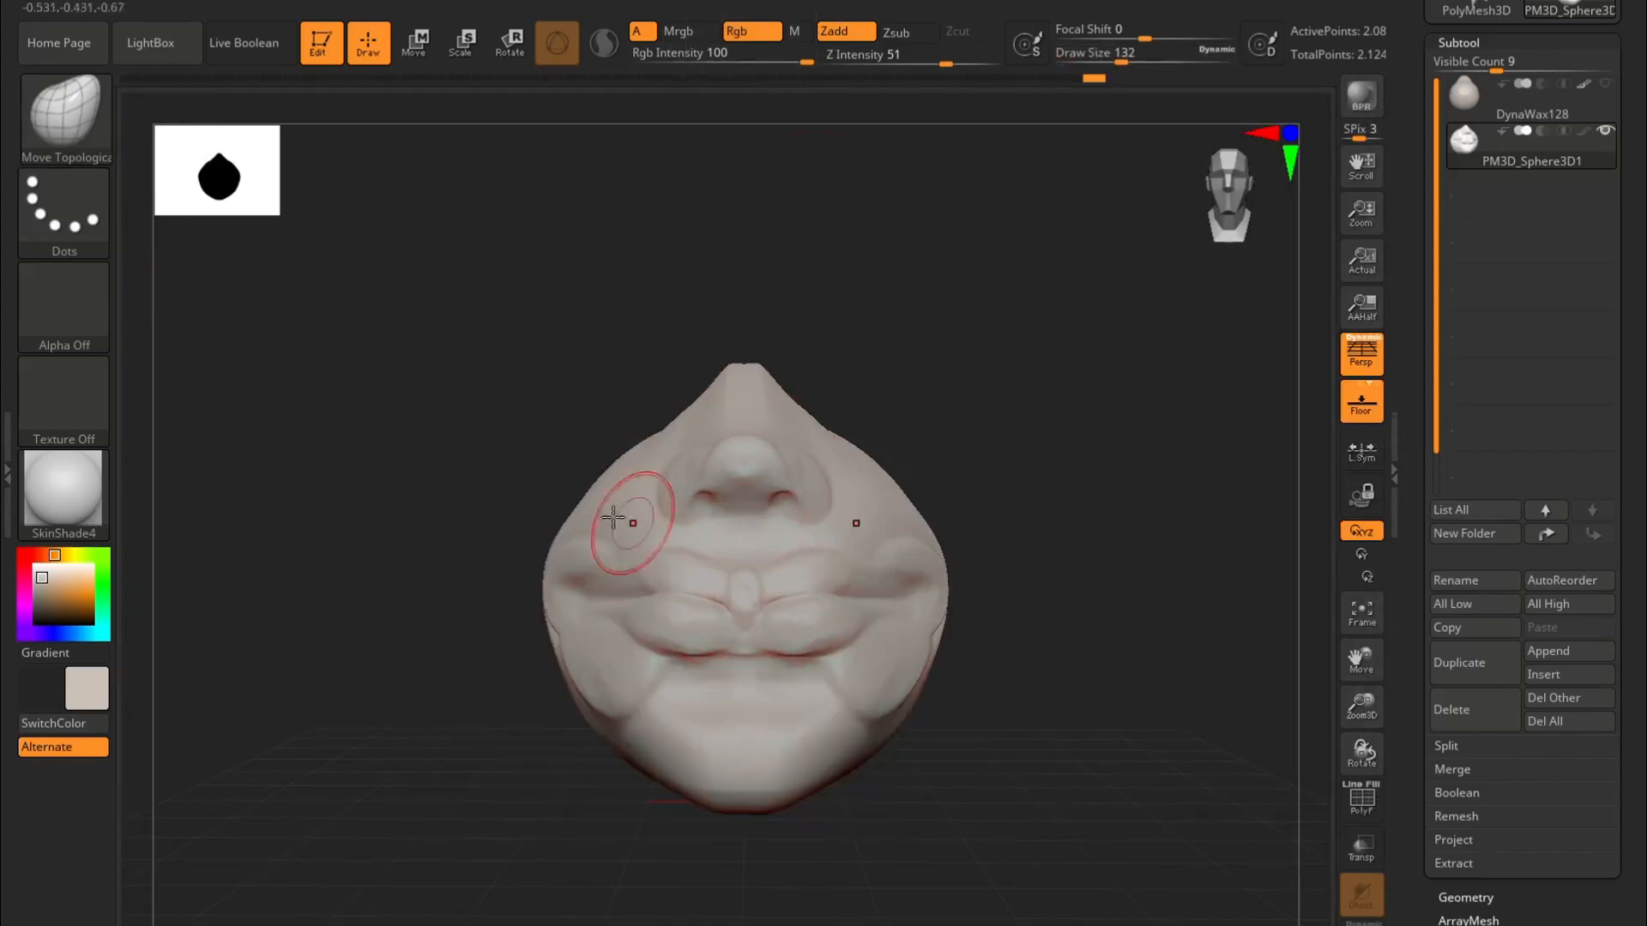
Step: Try merging the upper lip masses with the Clay brush at draw size 101, and undo the strokes
click(53, 105)
click(194, 142)
key(space)
drag(779, 570, 771, 571)
key(ctrl+z)
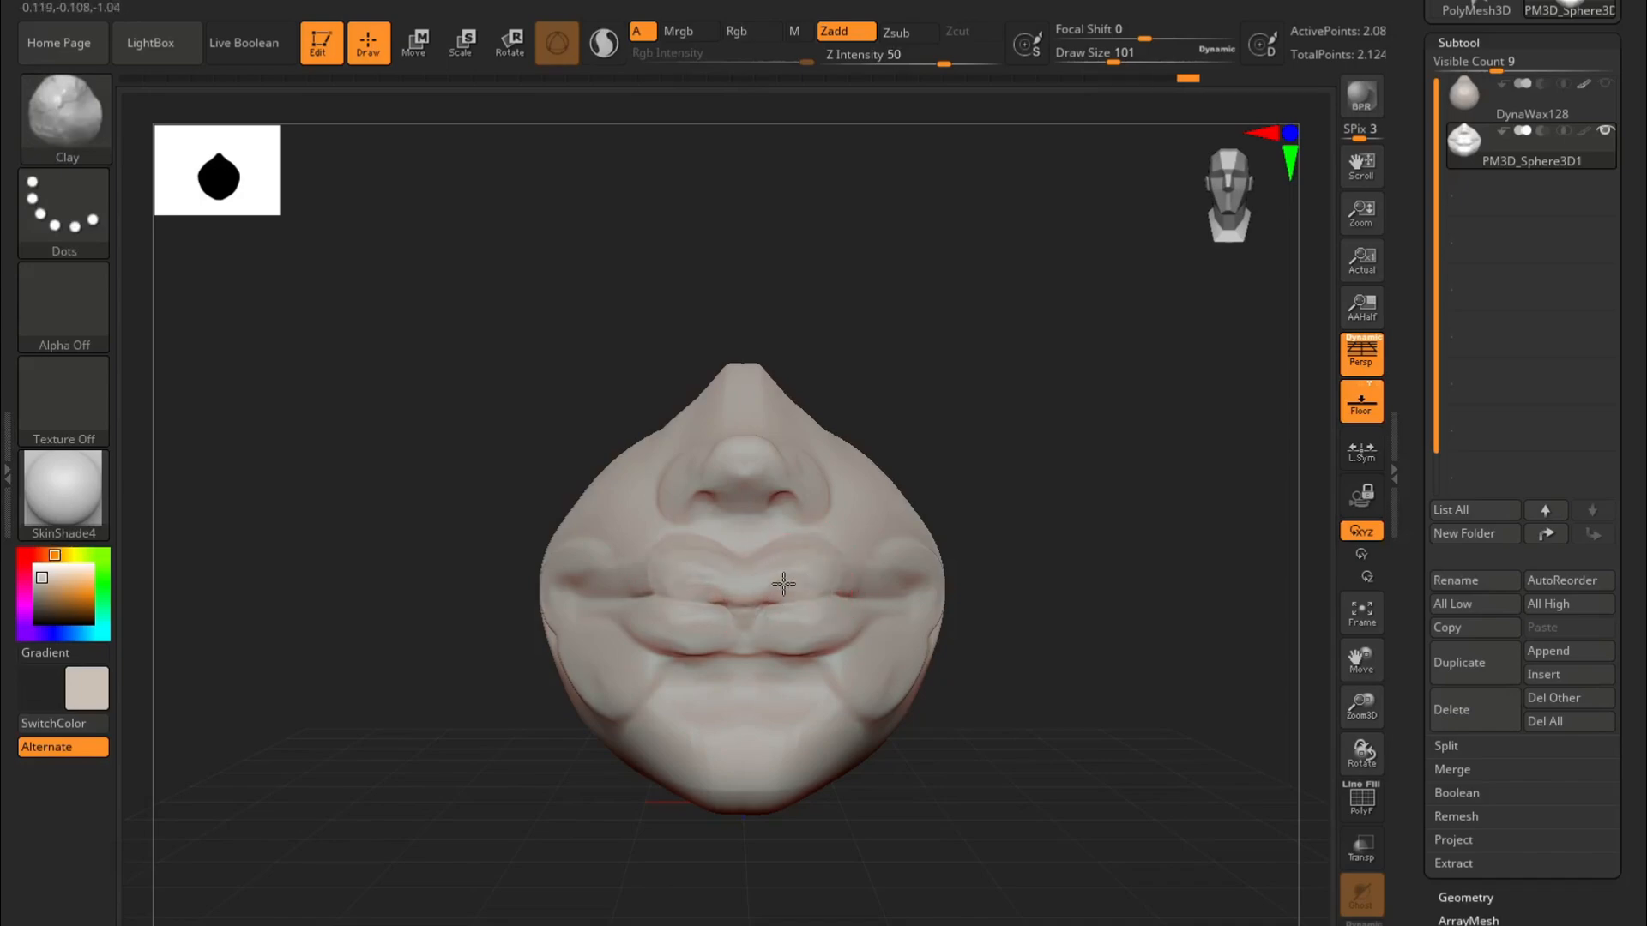
Step: Undo the recent sculpting strokes back to the version before the rounded upper lip masses were built up
key(ctrl+z)
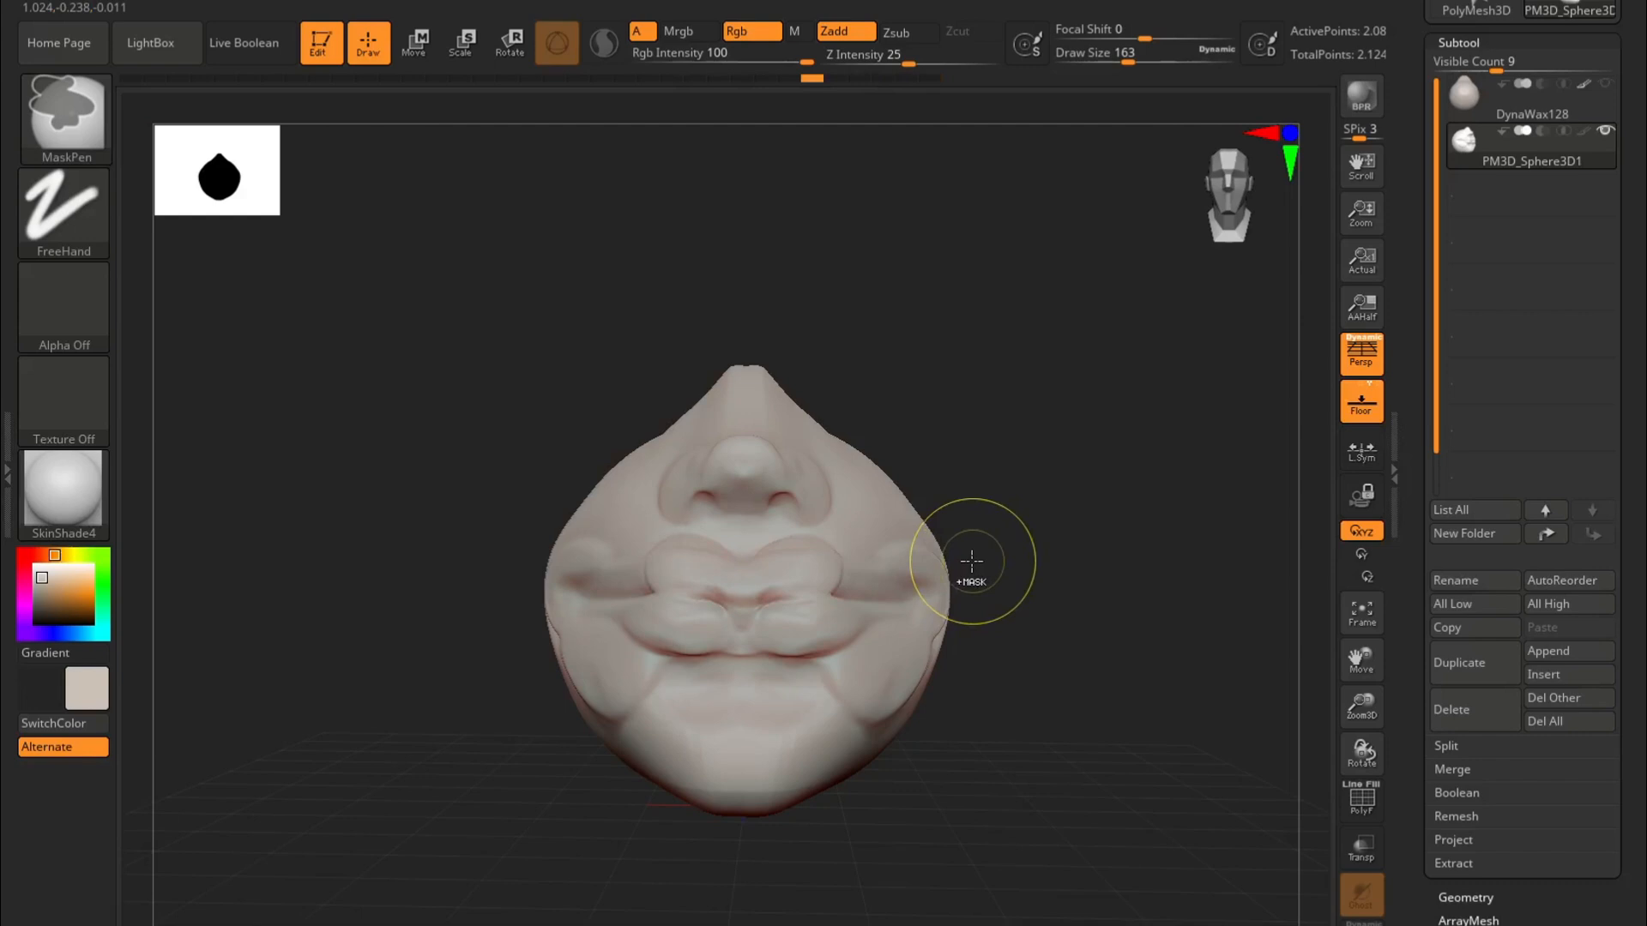
key(ctrl+z)
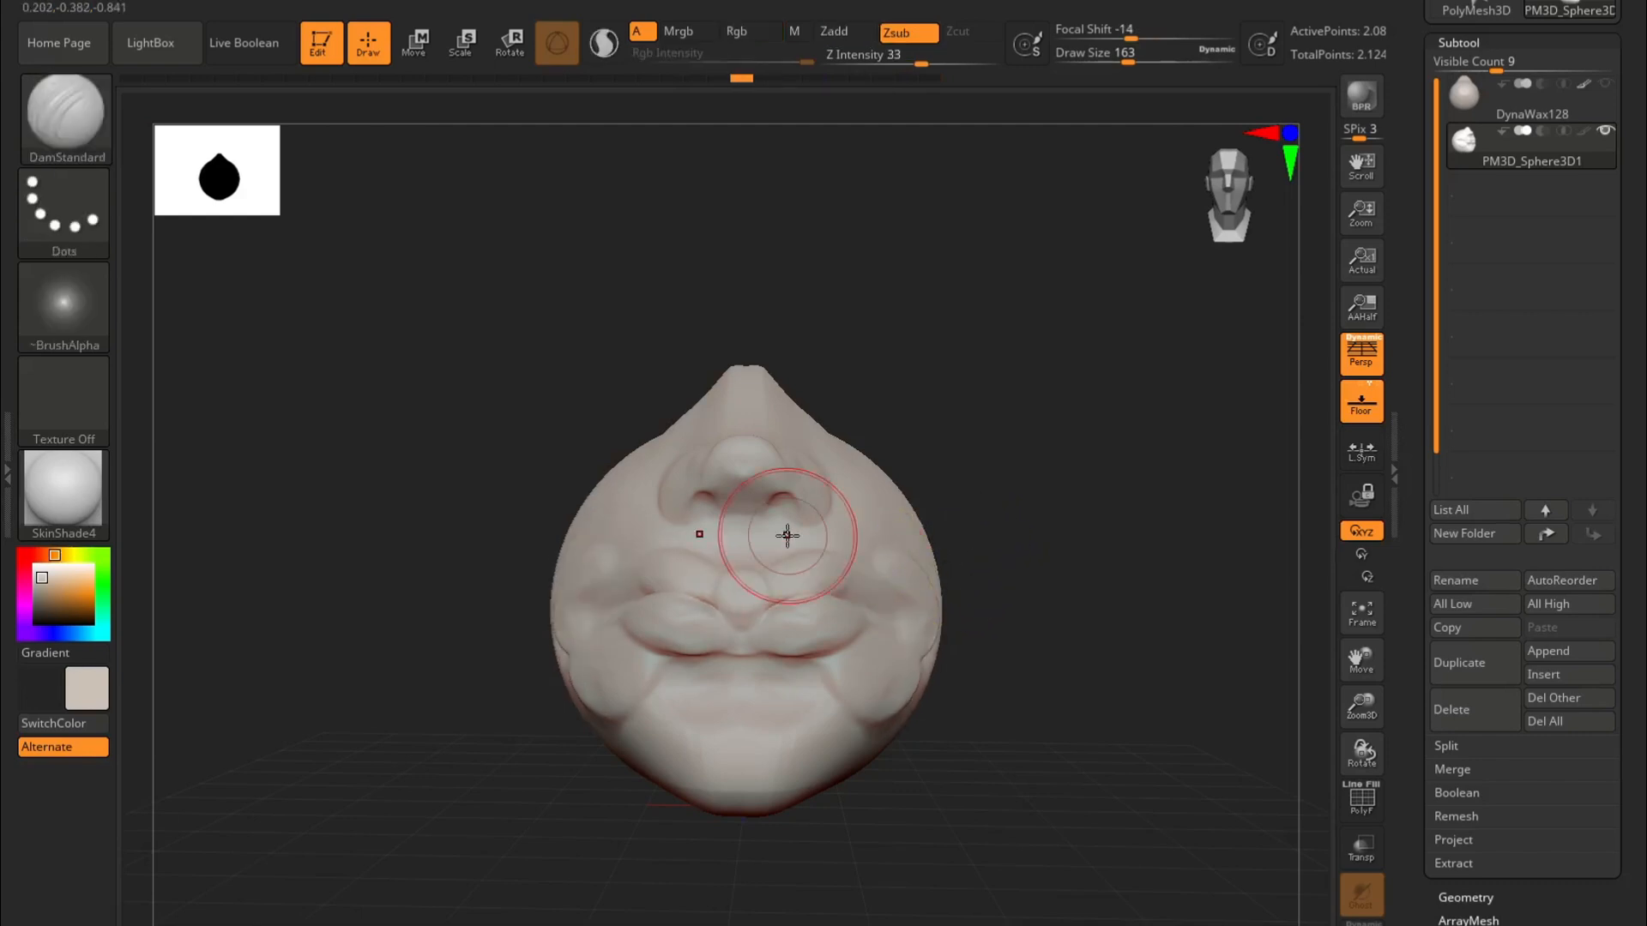
key(ctrl+z)
key(ctrl+z)
key(ctrl+z)
key(ctrl+z)
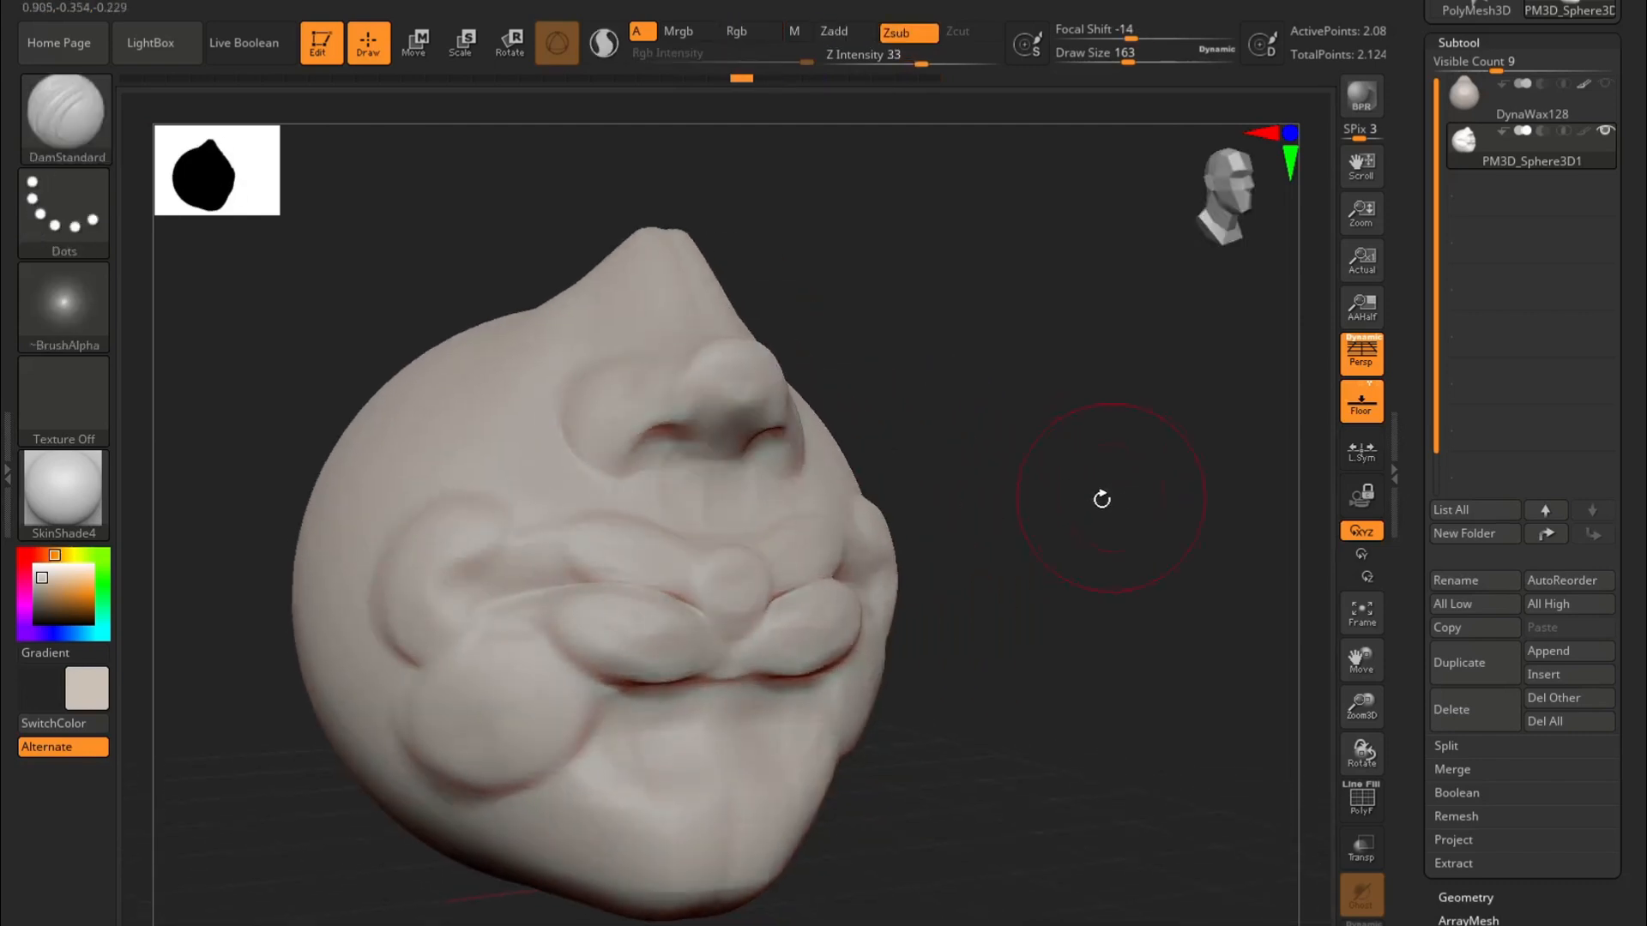
key(ctrl+z)
key(ctrl+z)
key(ctrl+z)
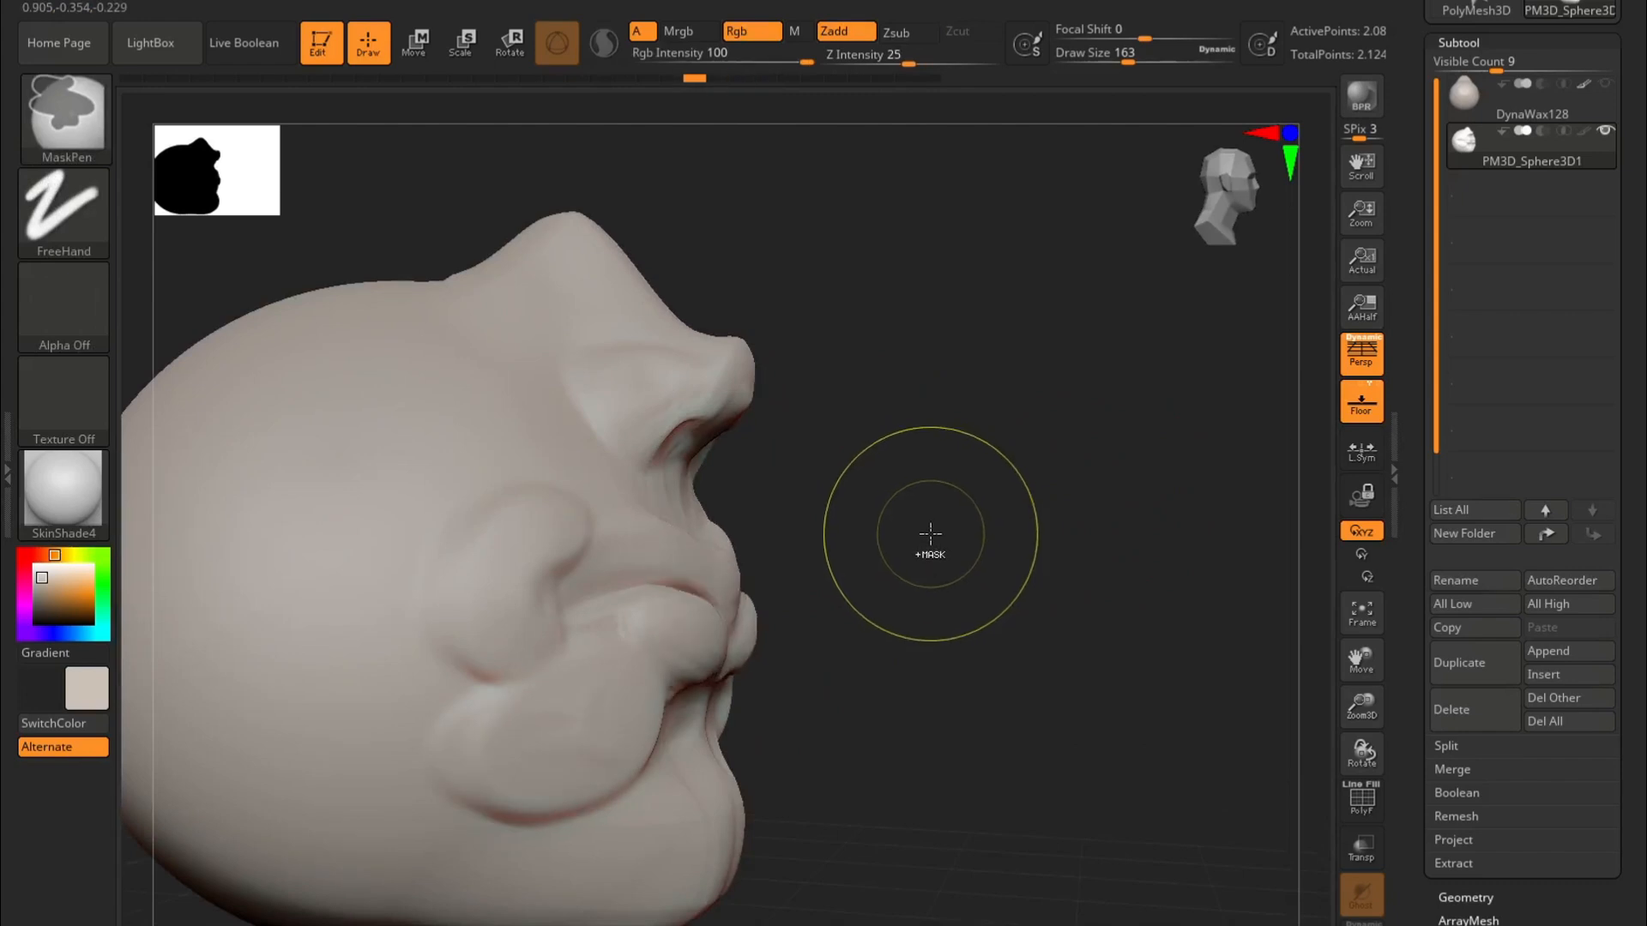
key(ctrl+z)
key(ctrl+z)
key(ctrl+z)
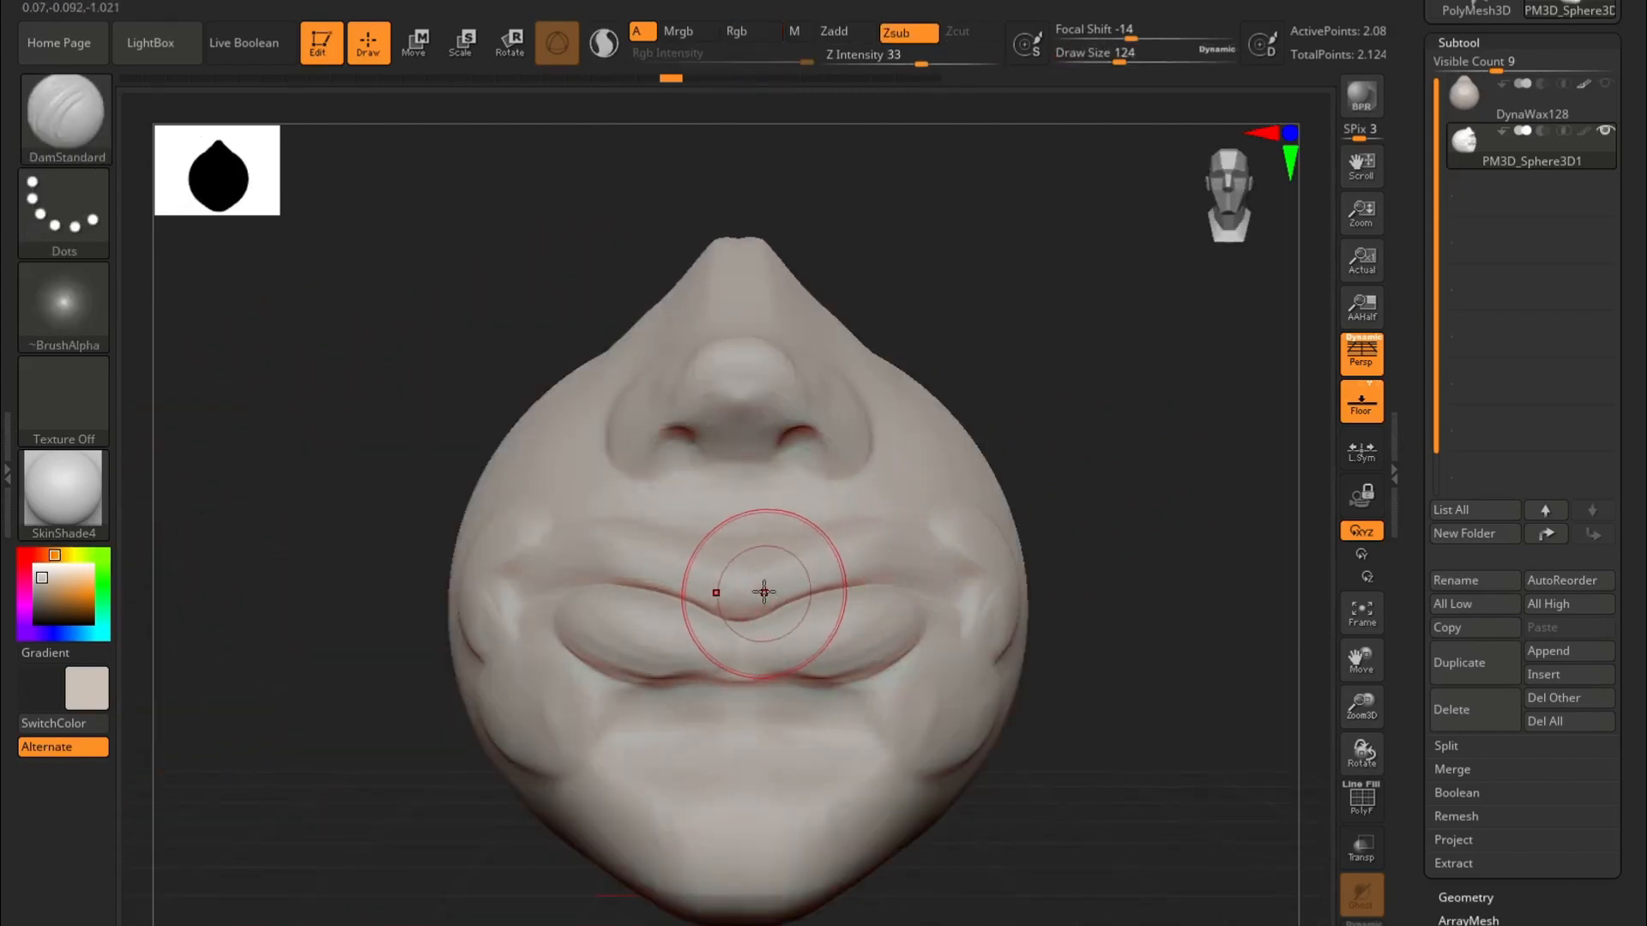
Step: Carve the parting line between the upper and lower lips with DamStandard at draw size 124
mouse_move(807, 592)
mouse_down()
mouse_move(605, 571)
mouse_move(505, 605)
mouse_up()
click(982, 689)
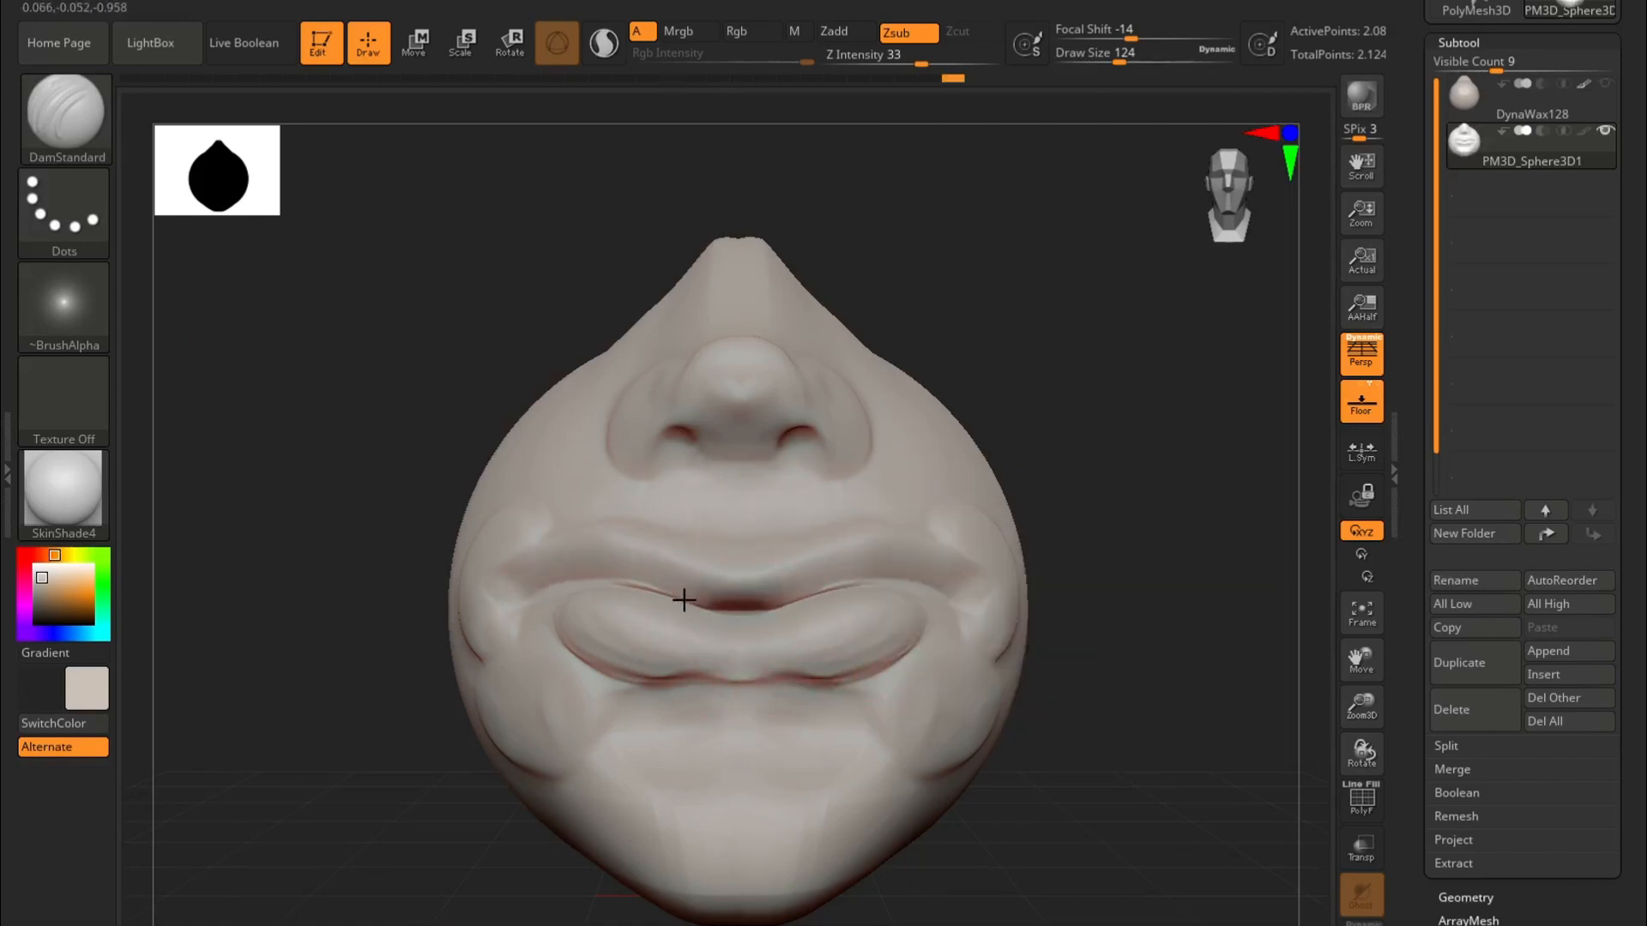
drag(697, 605, 502, 606)
Step: Try a vertical crease across the outer part of the upper lip with DamStandard at draw size 124
drag(1080, 511, 1140, 487)
ctrl+right_drag(835, 526, 837, 570)
drag(1099, 460, 1131, 441)
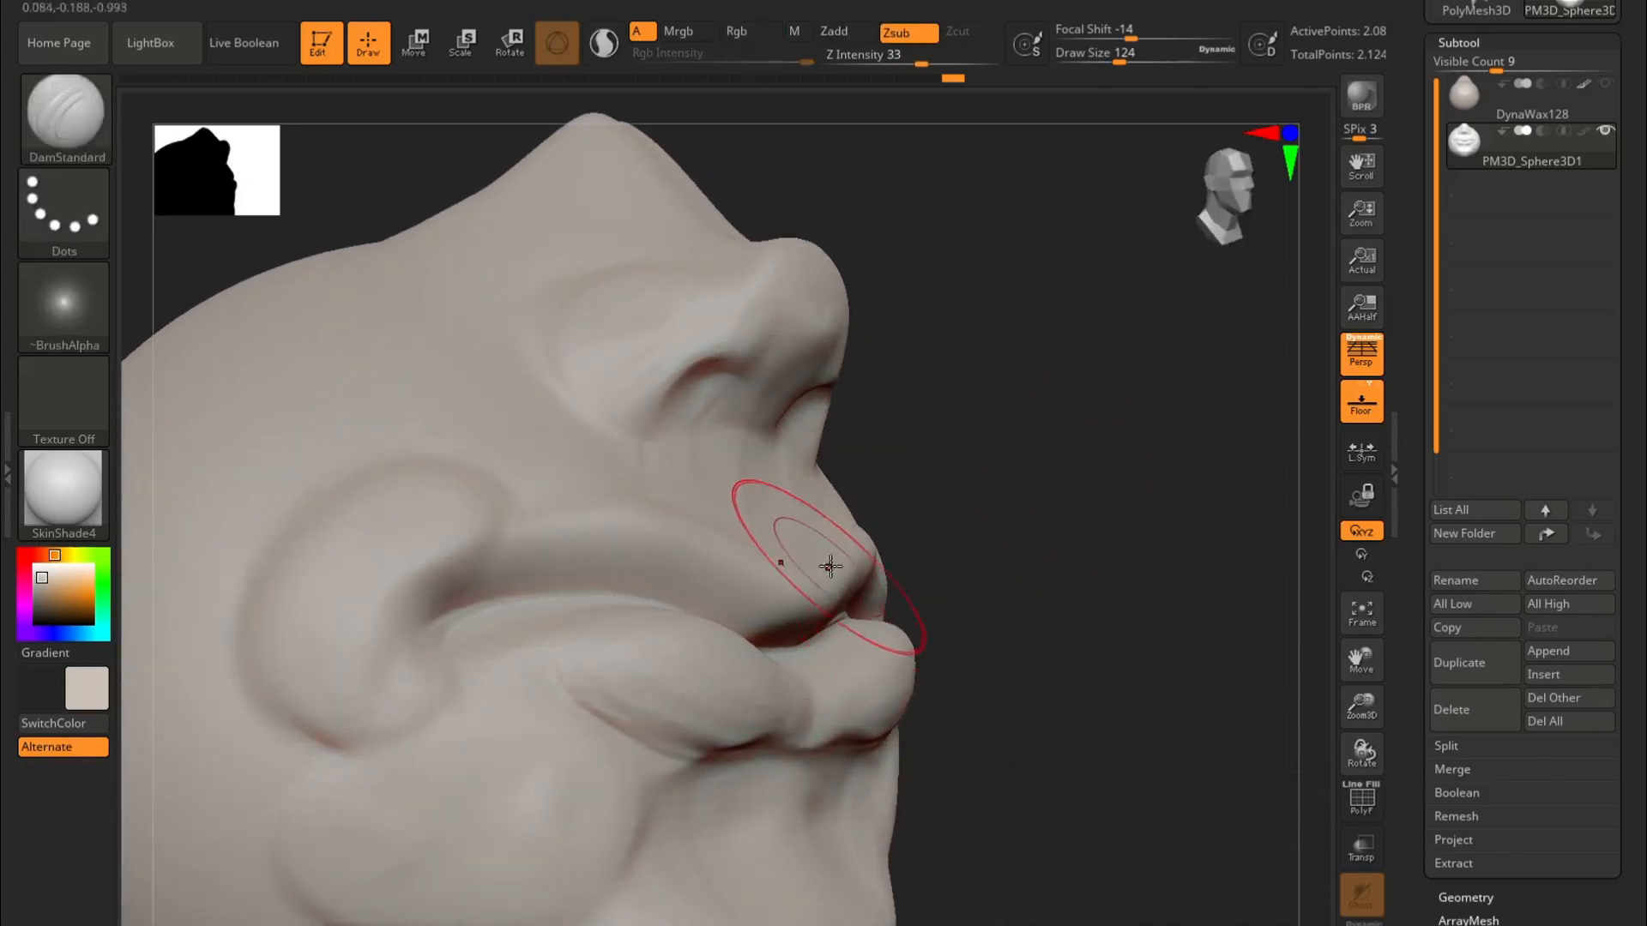
drag(995, 478, 953, 476)
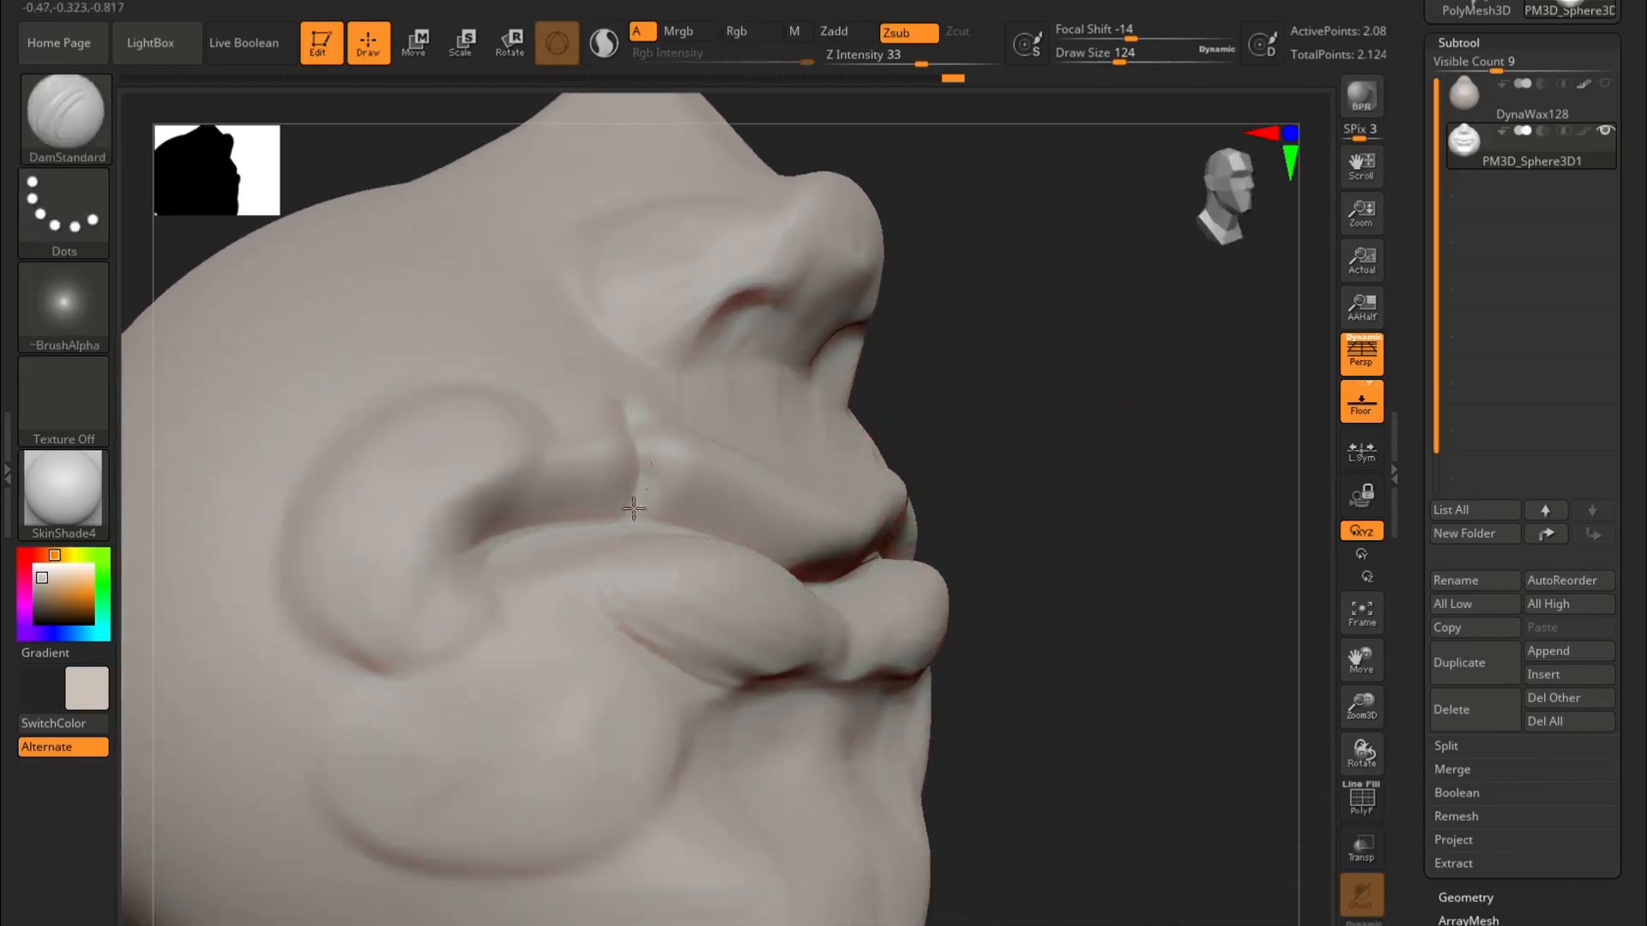
drag(630, 563, 627, 596)
drag(1017, 498, 955, 412)
drag(1194, 429, 1137, 497)
drag(1210, 453, 1291, 448)
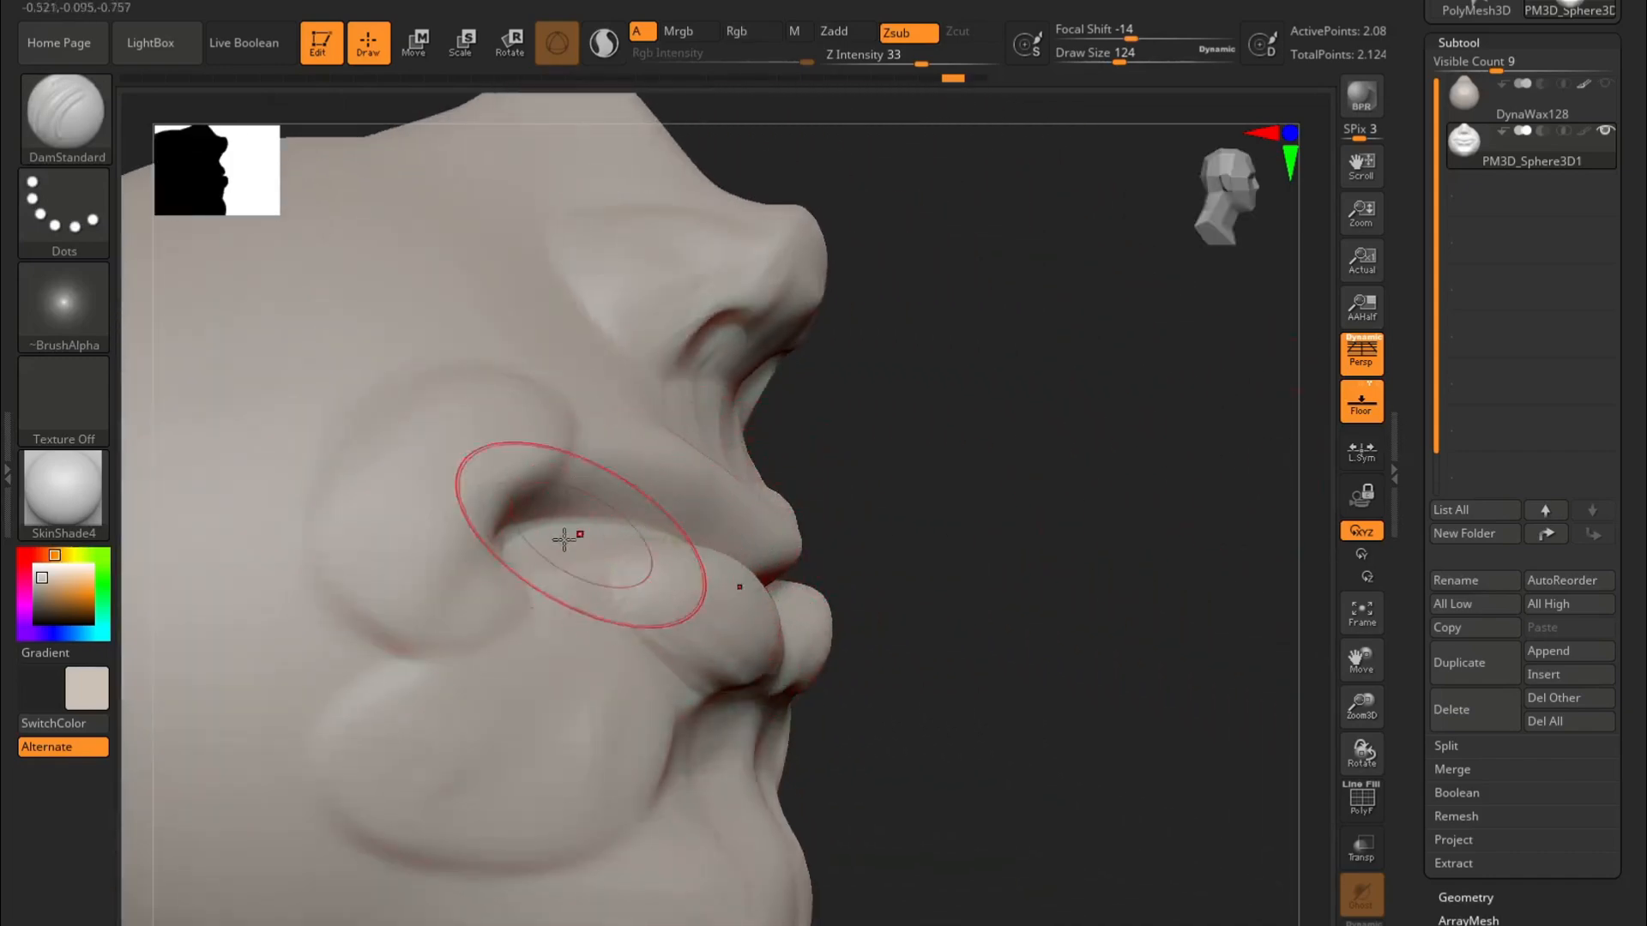
drag(900, 520, 914, 589)
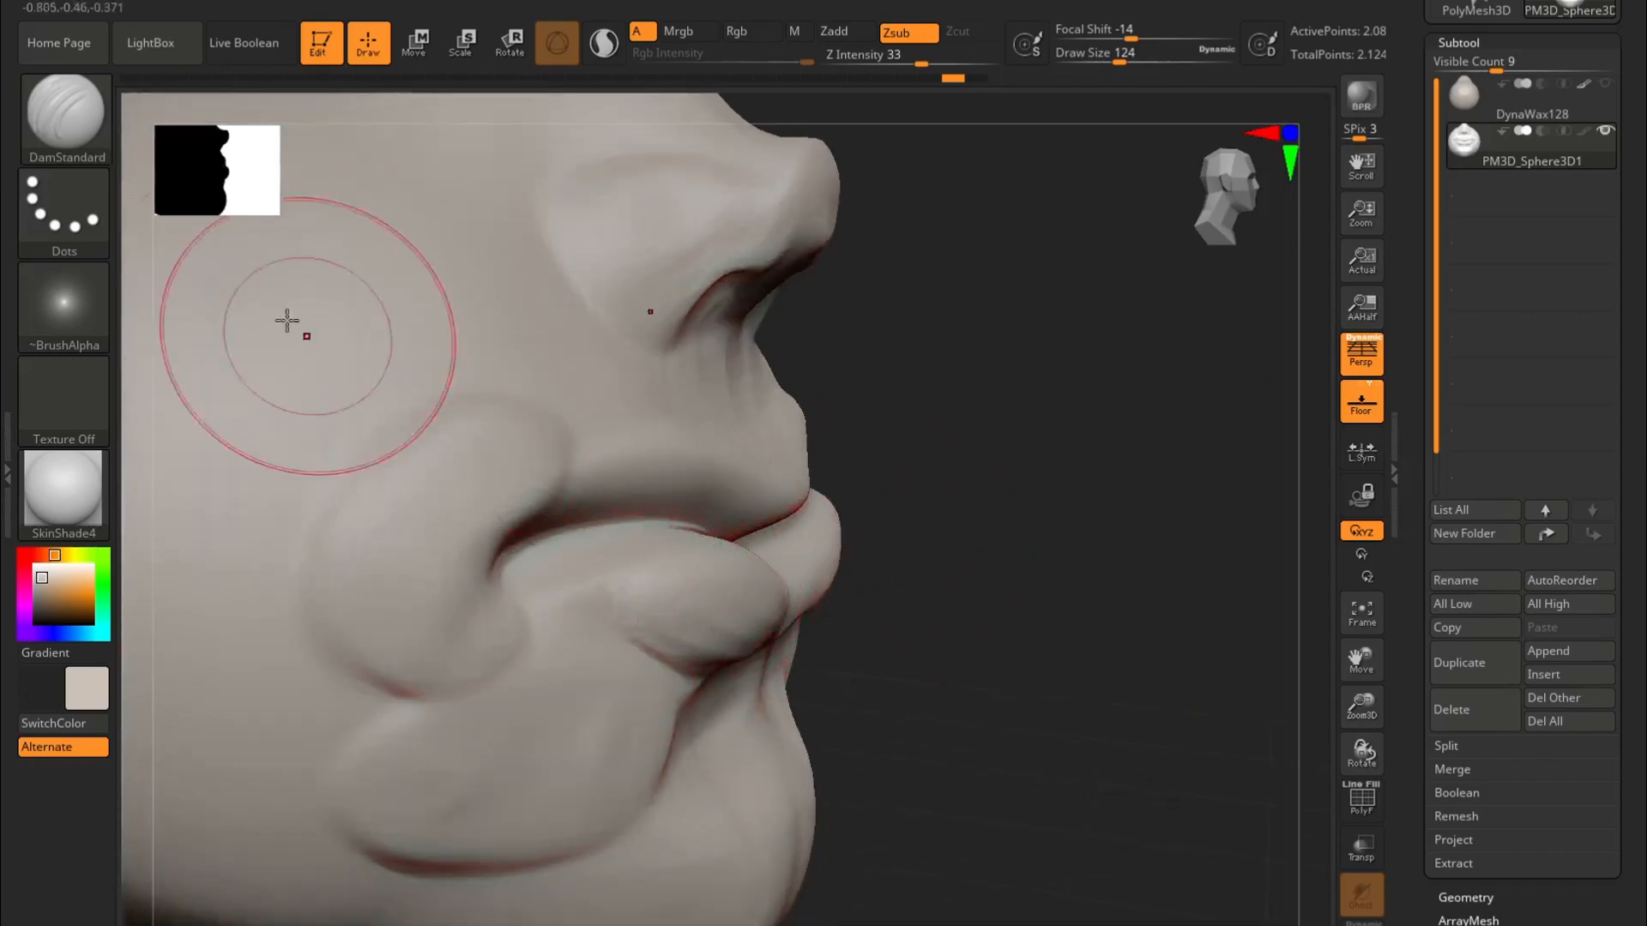
Step: Undo a trial fill of the upper lip, and shape planes along both lips with the Clay brush at draw size 101
click(73, 120)
click(187, 130)
drag(952, 393, 827, 507)
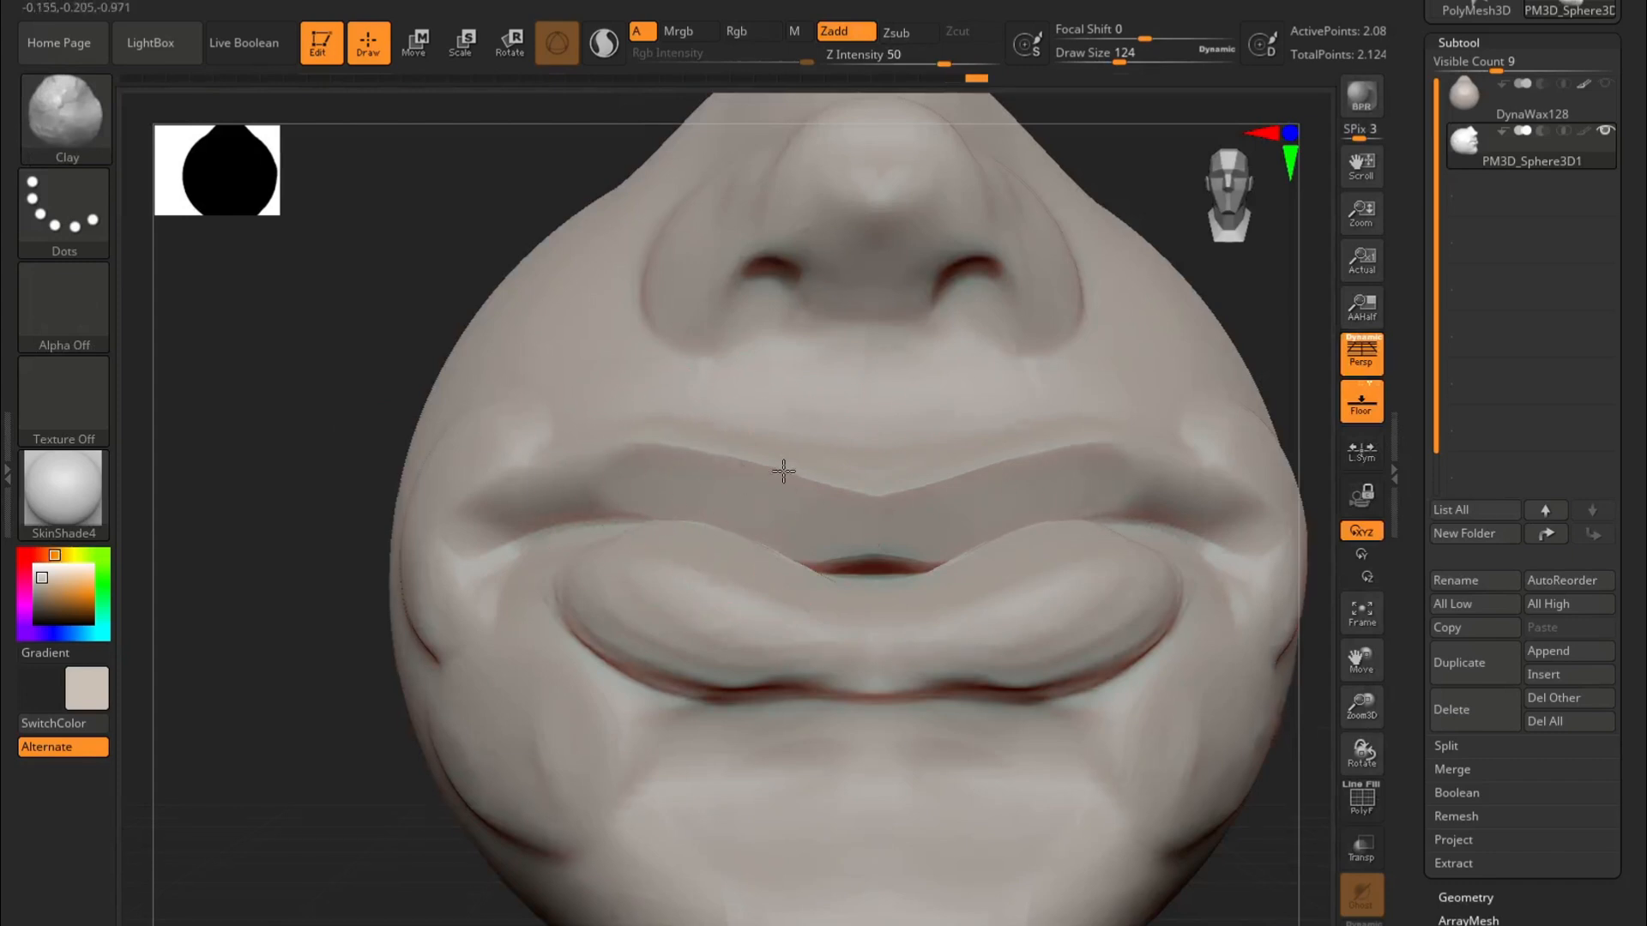
key(space)
key(ctrl)
key(ctrl+z)
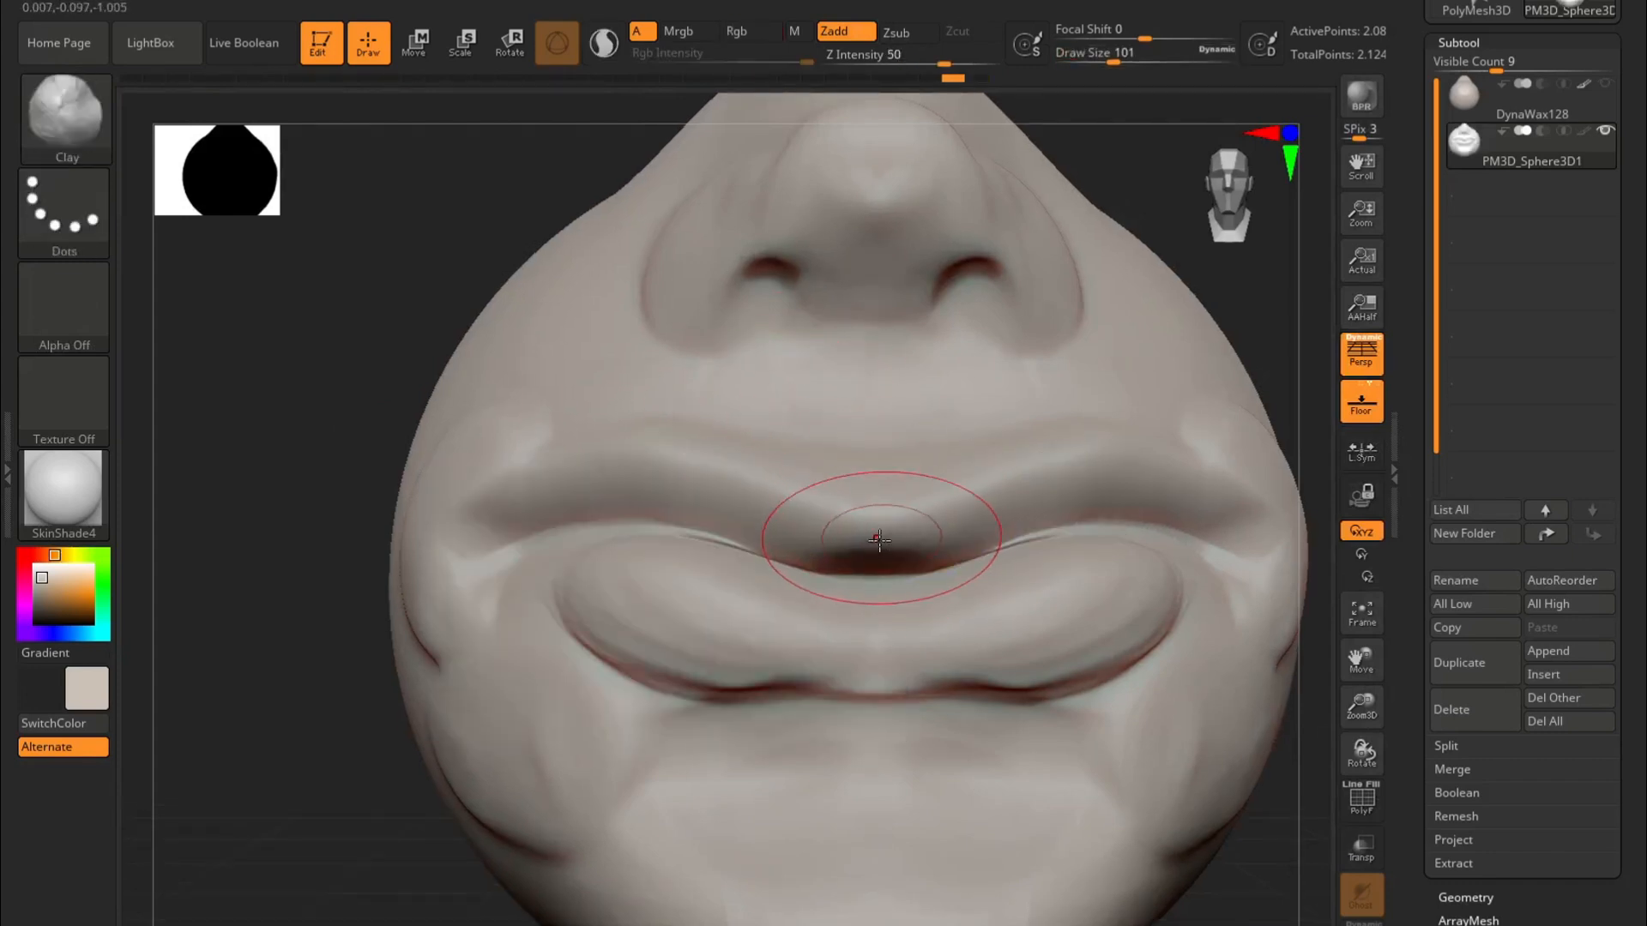
drag(899, 537, 1064, 515)
mouse_move(749, 598)
mouse_down()
mouse_move(618, 577)
mouse_move(629, 549)
mouse_move(614, 556)
mouse_up()
drag(806, 603, 589, 574)
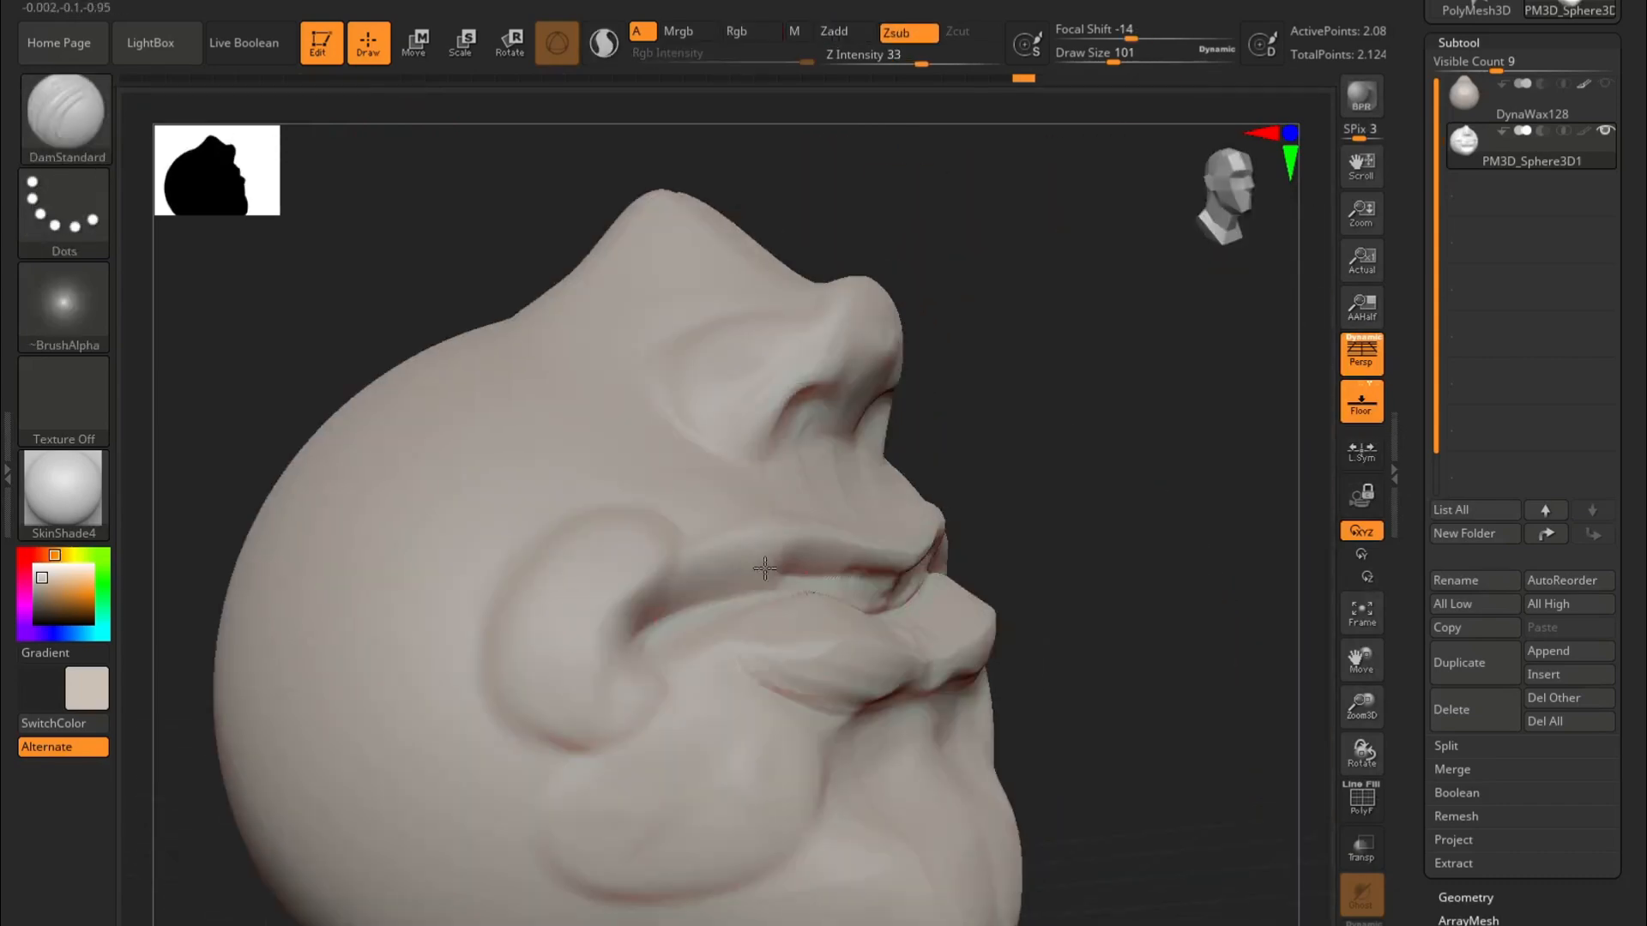
Step: Try cutting a crease along the upper lip's lower edge and marking the lower lip with DamStandard at draw size 101
drag(682, 573, 812, 558)
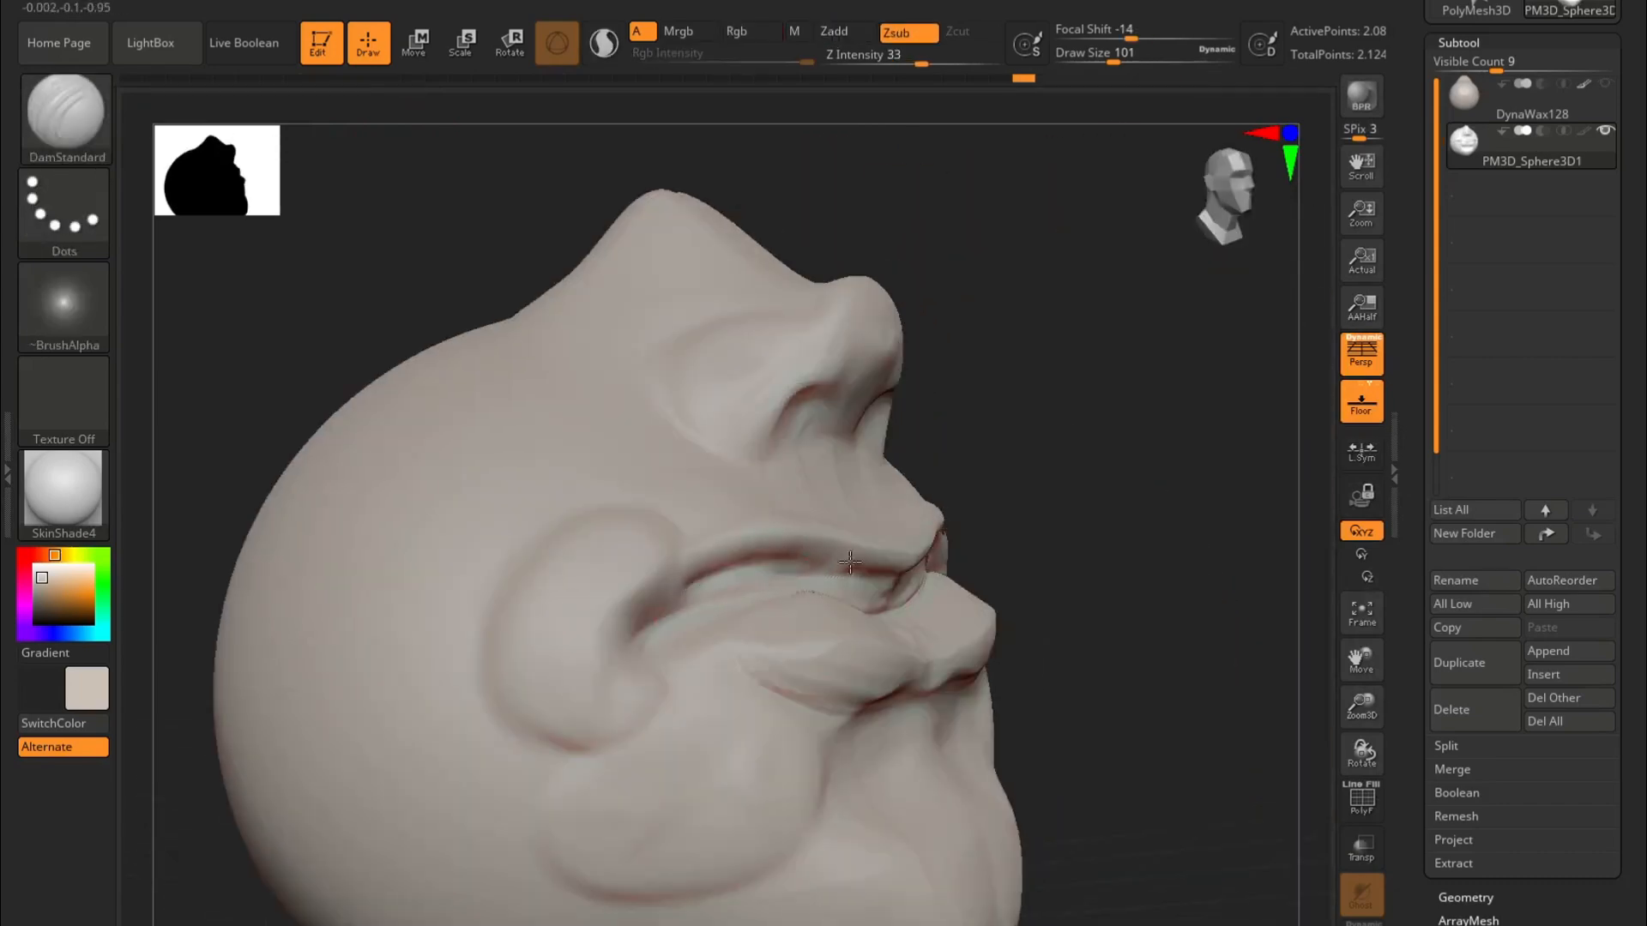
drag(1079, 522, 969, 579)
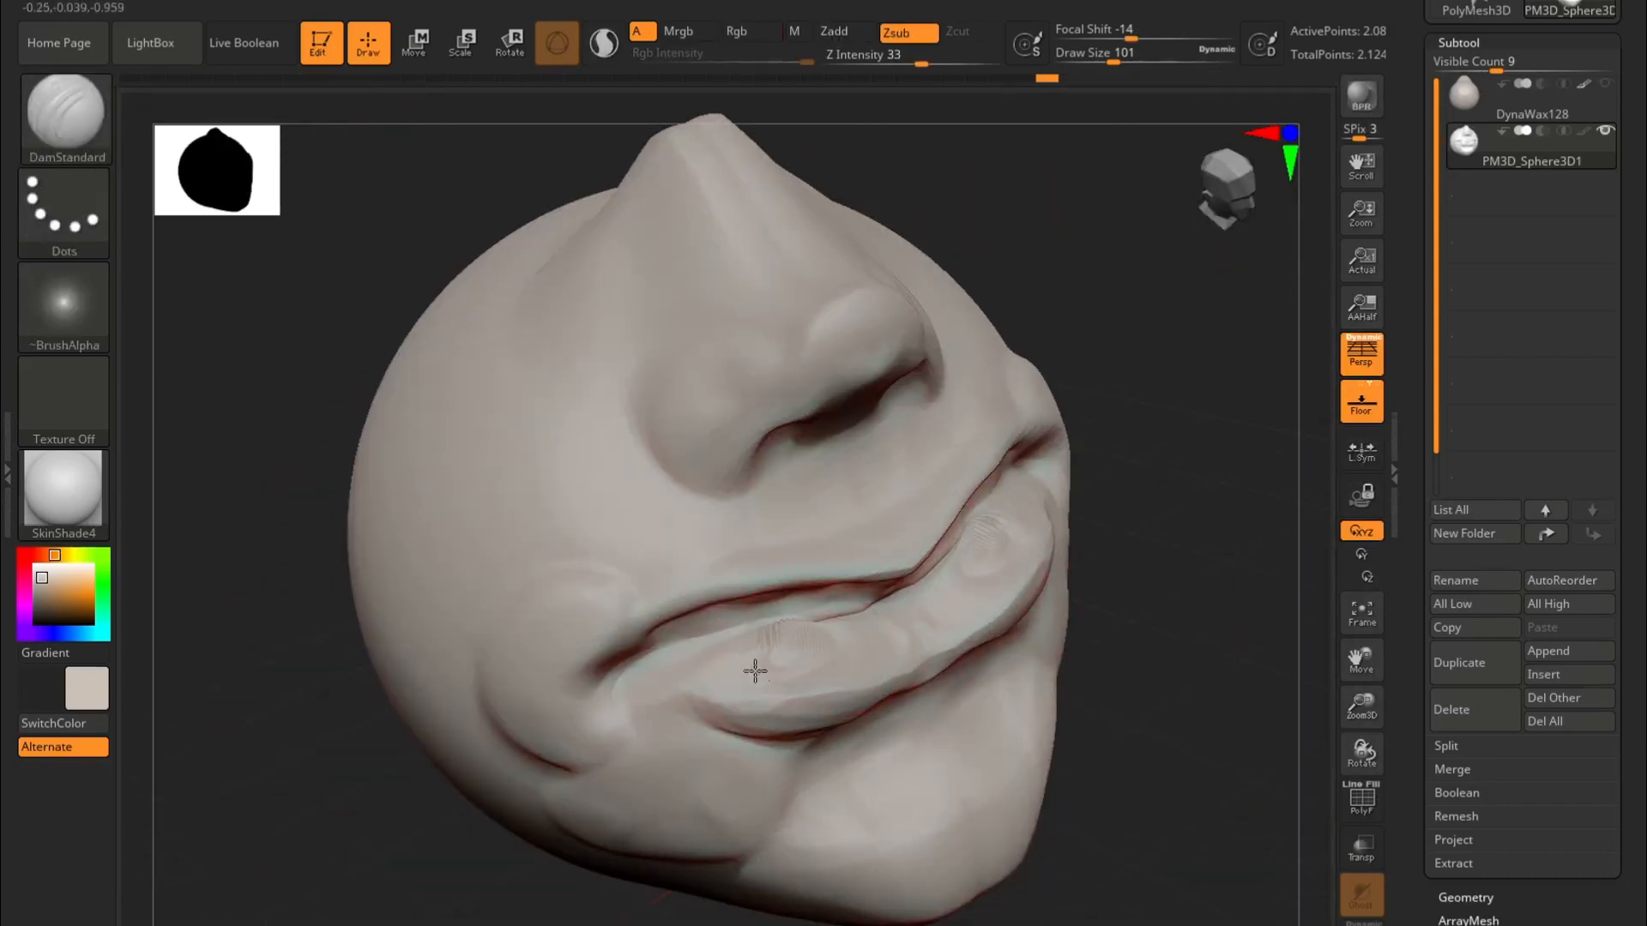
drag(860, 649, 834, 665)
mouse_move(1136, 534)
mouse_down()
mouse_move(1132, 511)
mouse_move(1025, 433)
mouse_up()
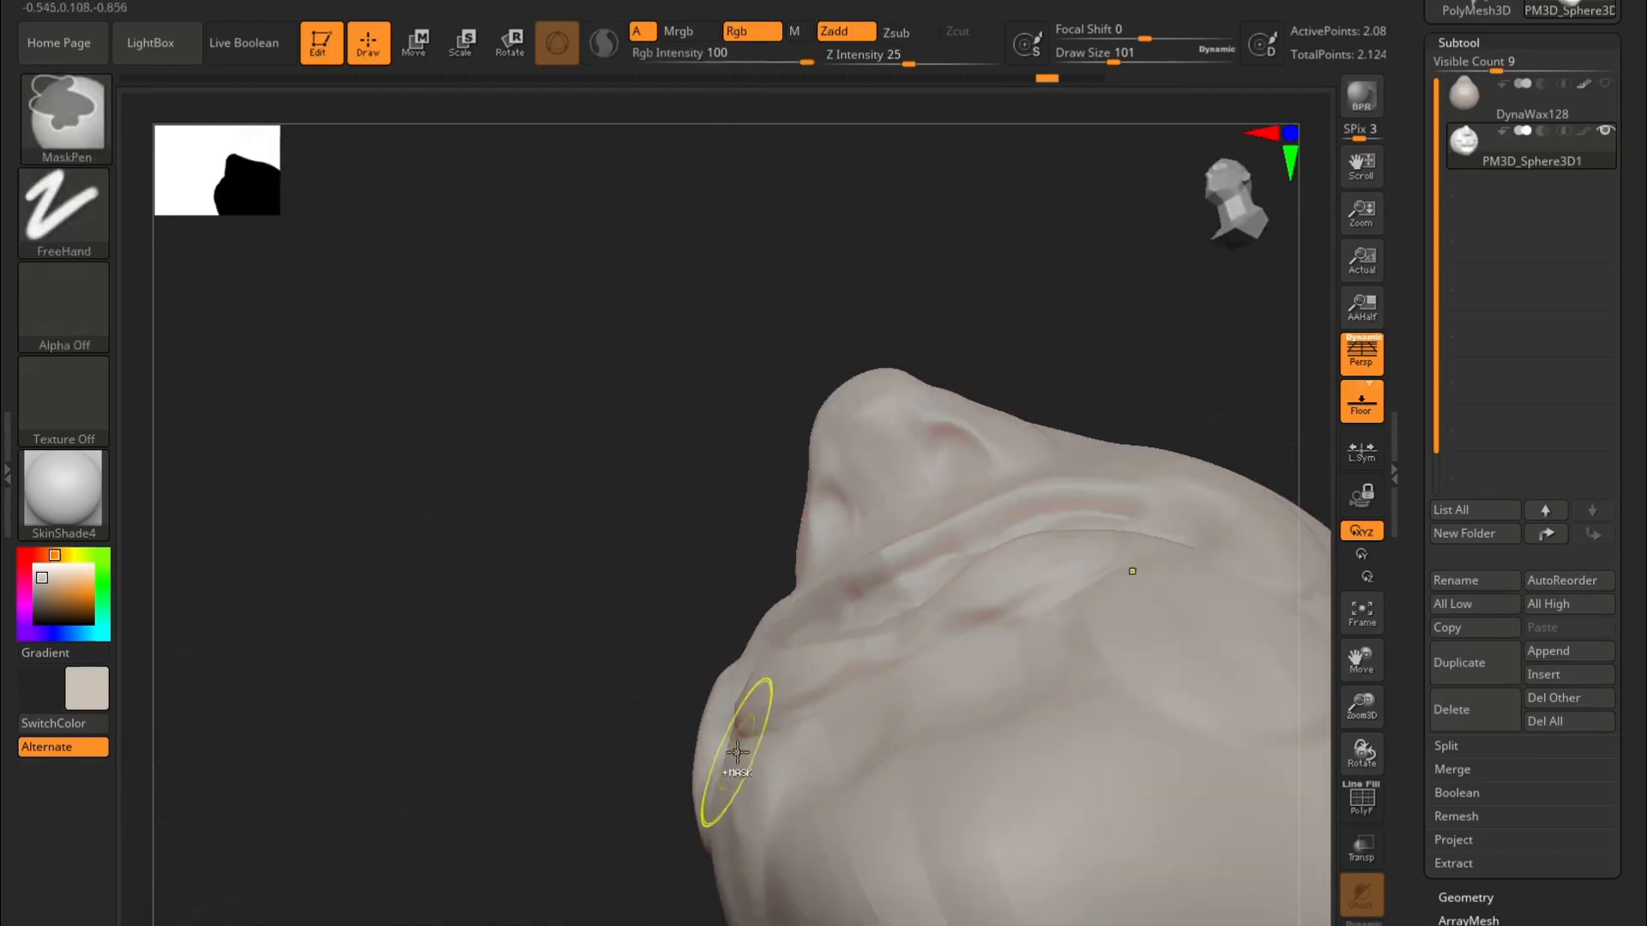
drag(1078, 331, 1087, 460)
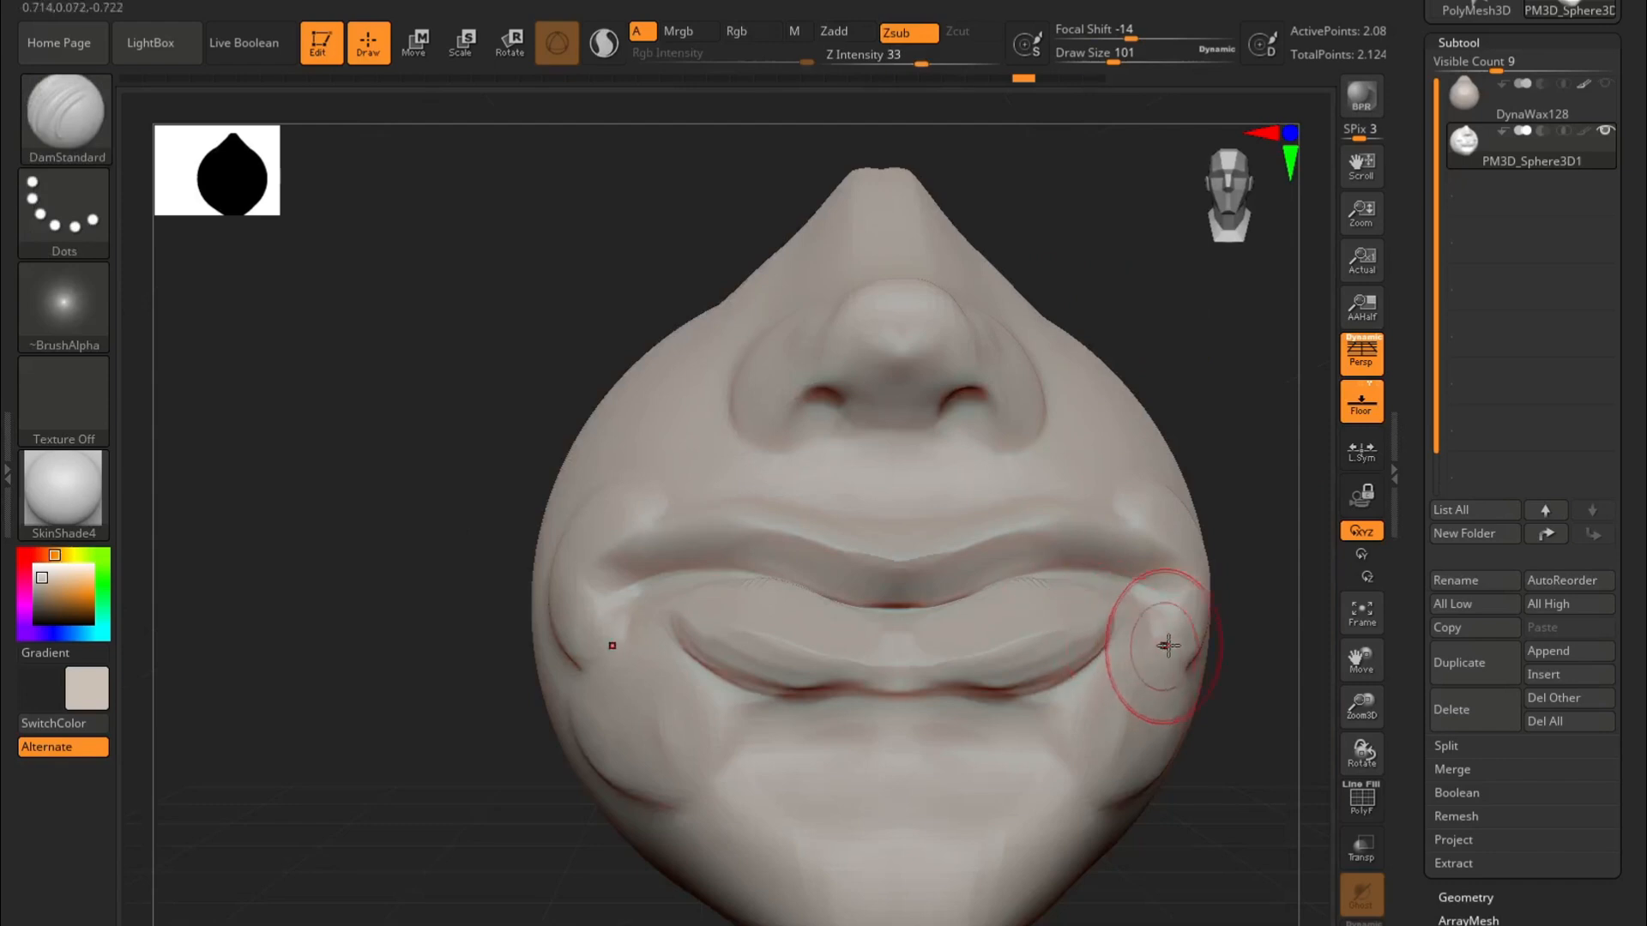
alt+drag(1220, 703, 1129, 688)
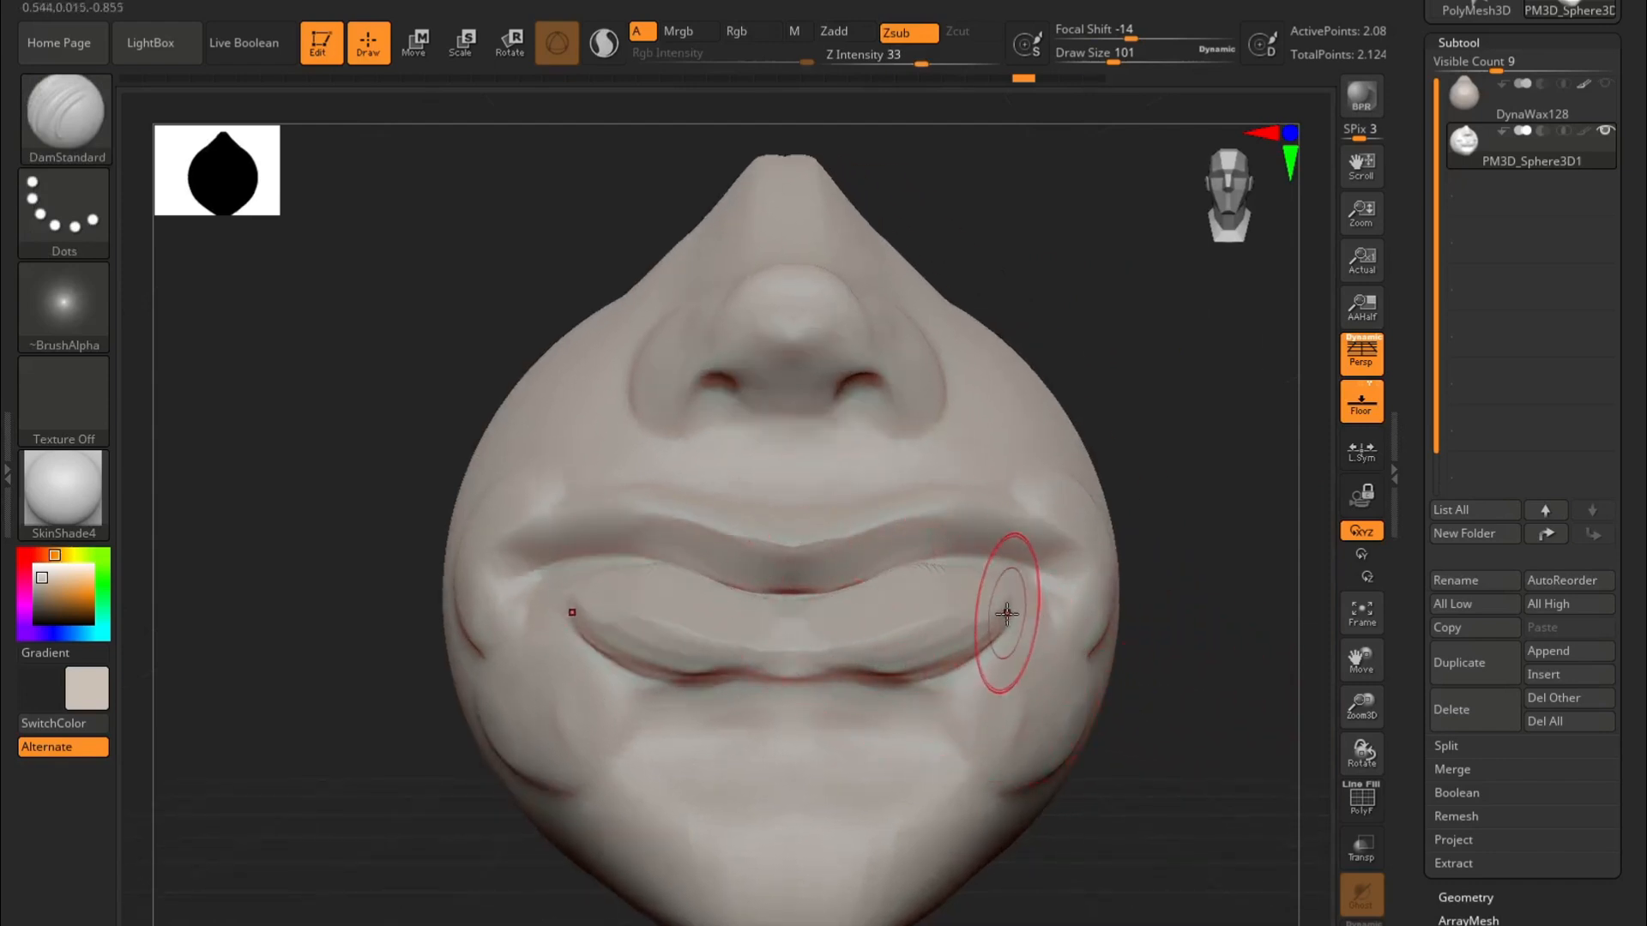
ctrl+right_drag(1150, 615, 1125, 502)
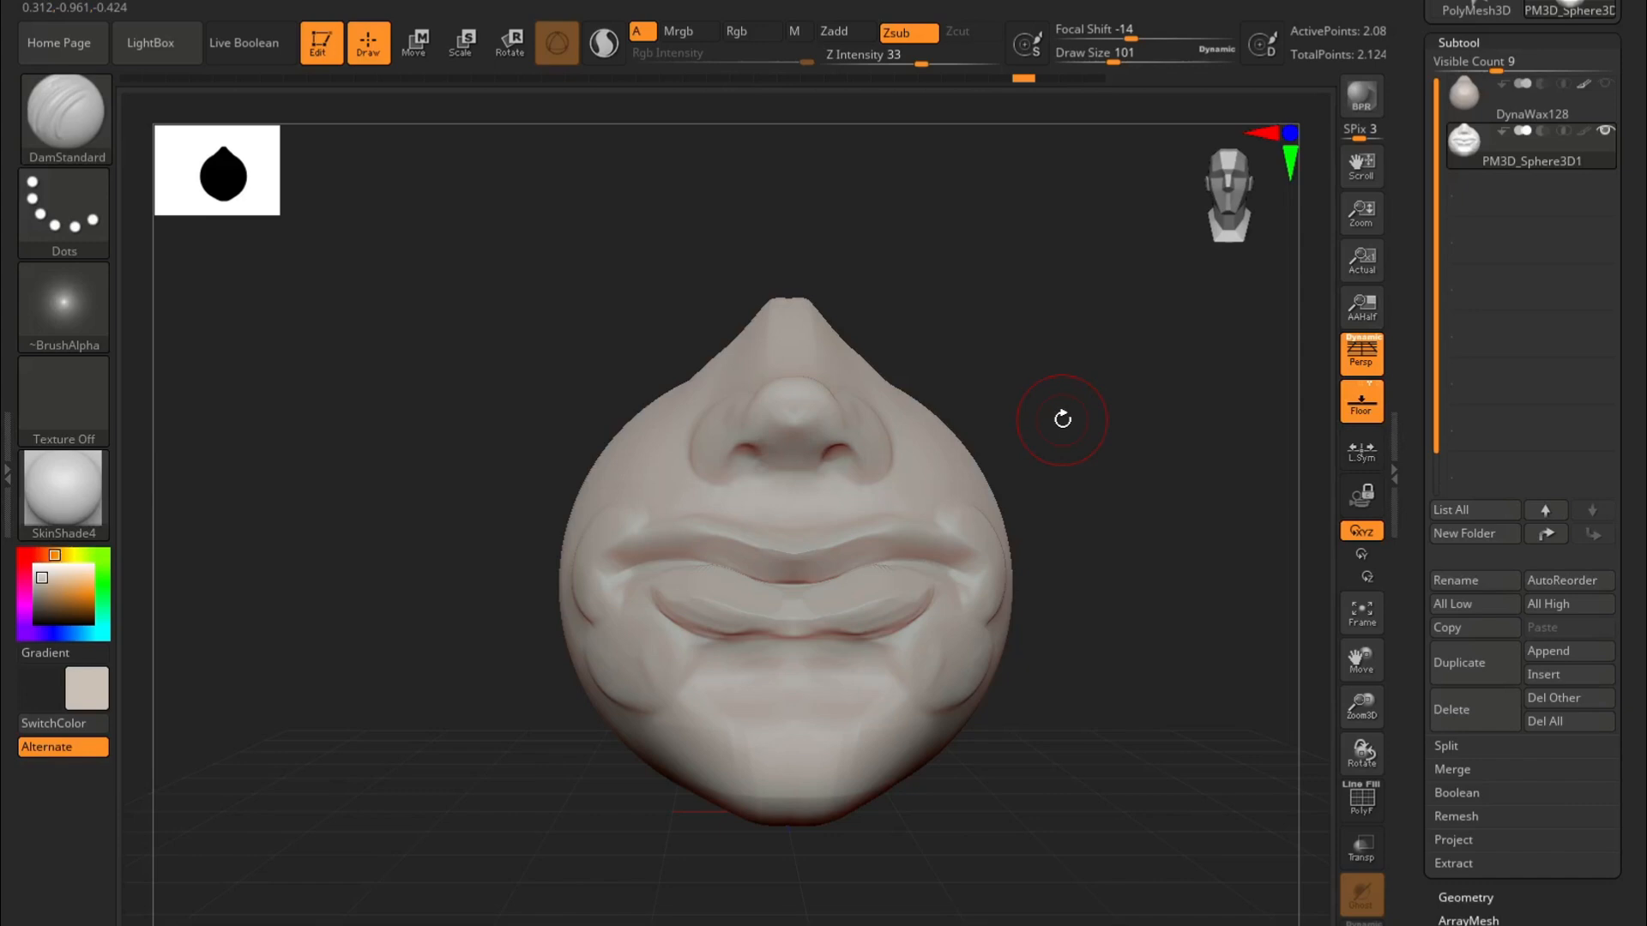
ctrl+right_drag(1033, 544, 990, 474)
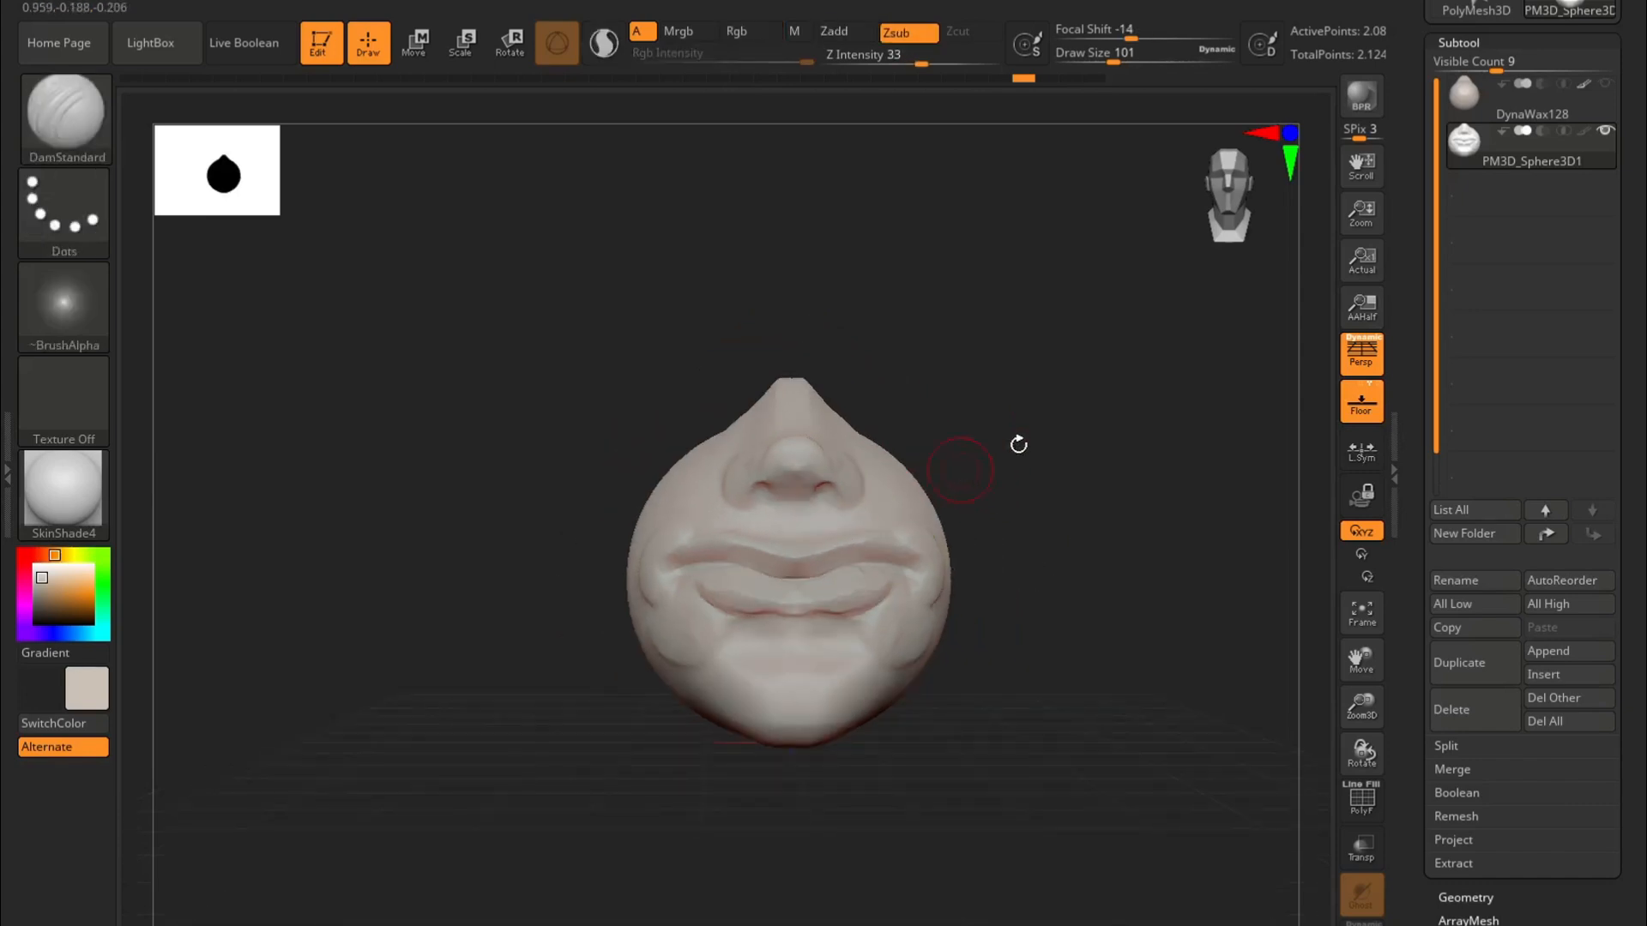
mouse_move(959, 427)
right_down()
mouse_move(908, 430)
mouse_move(1012, 429)
mouse_move(1004, 416)
mouse_move(1132, 463)
right_up()
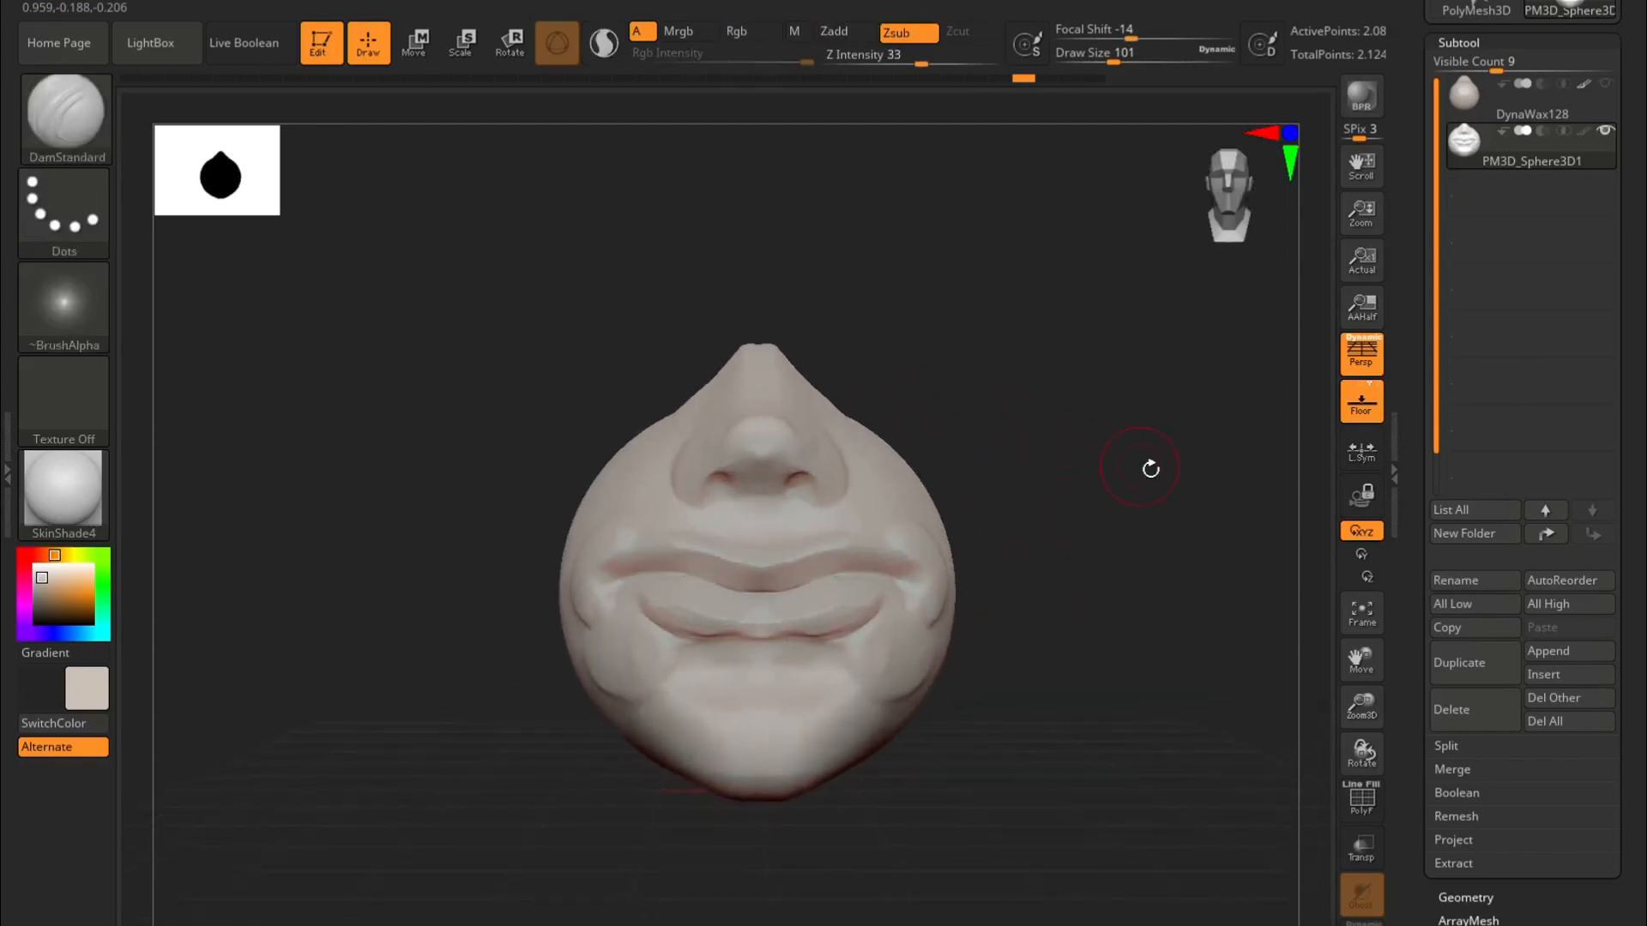